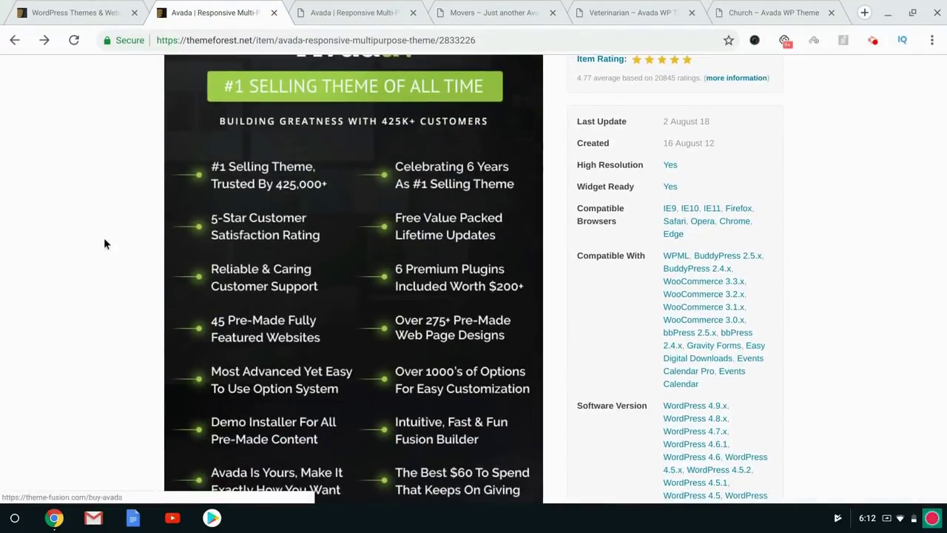
# Scroll through the current theme page and jump back to its top.
pyautogui.scroll(-3, 102, 243)
pyautogui.scroll(1, 101, 243)
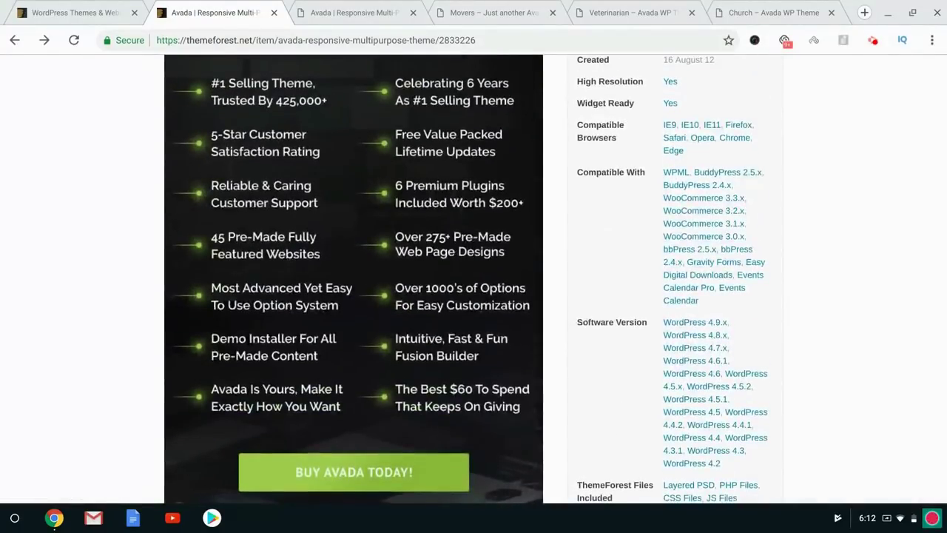
pyautogui.scroll(-9, 353, 281)
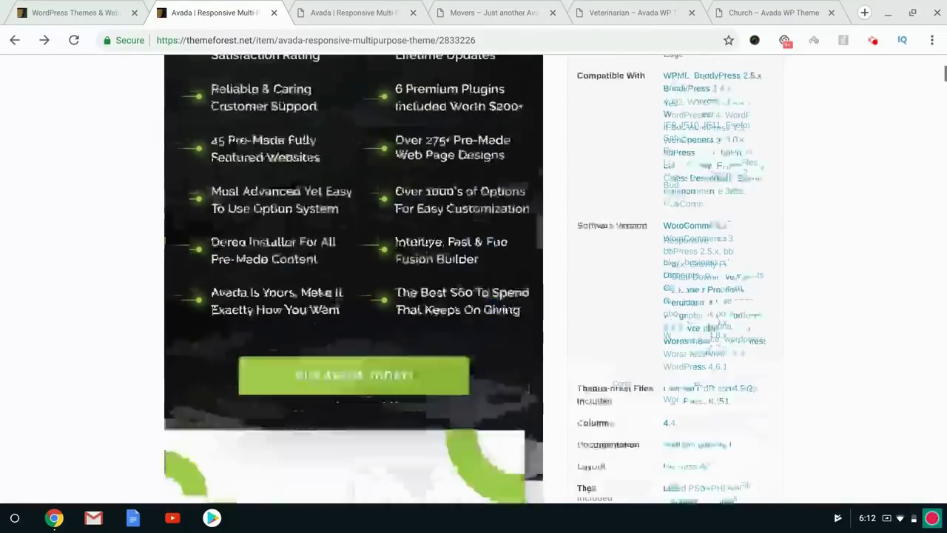
pyautogui.scroll(-1, 354, 281)
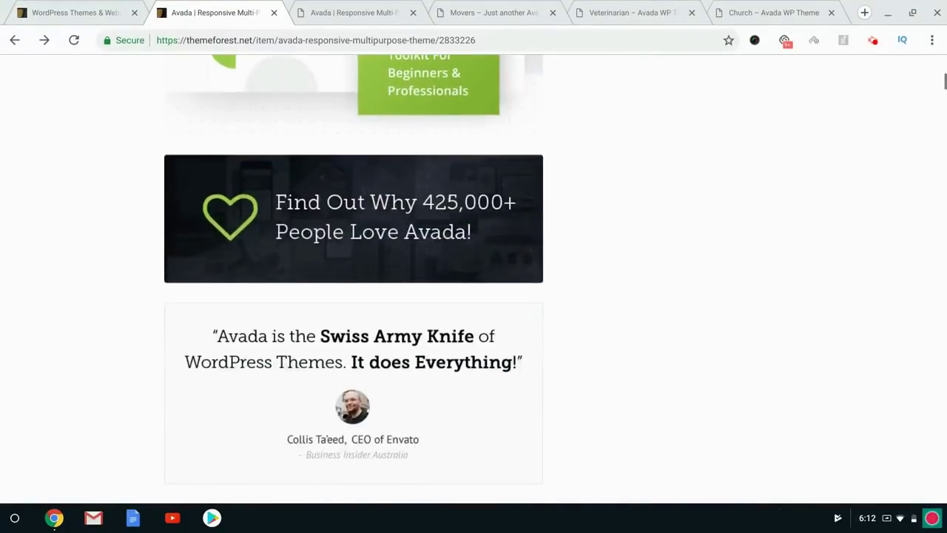
pyautogui.scroll(-4, 354, 281)
pyautogui.scroll(10, 354, 281)
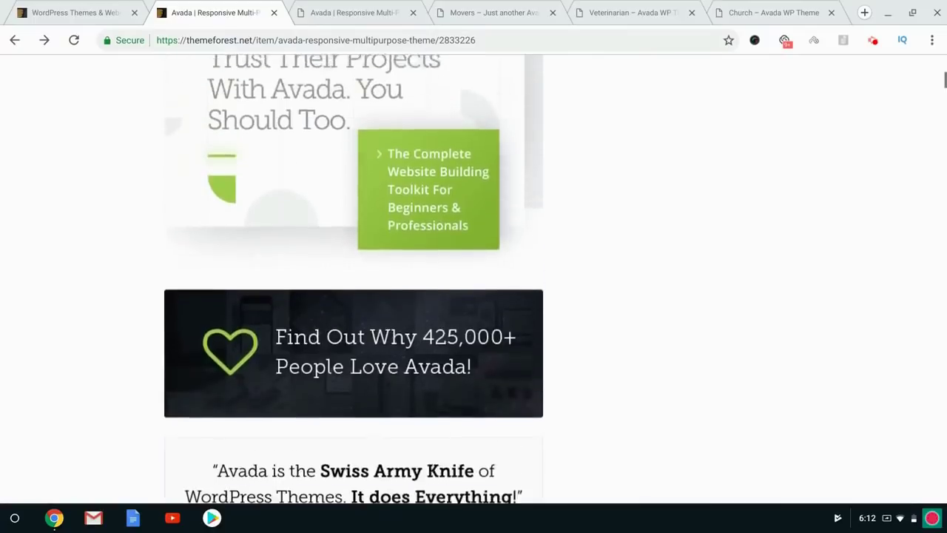
pyautogui.scroll(5, 354, 281)
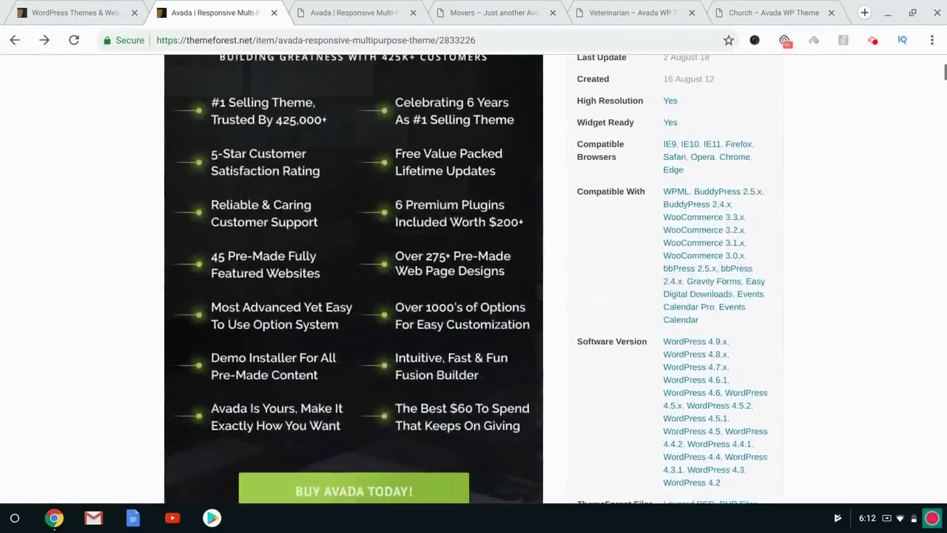
pyautogui.scroll(-20, 90, 348)
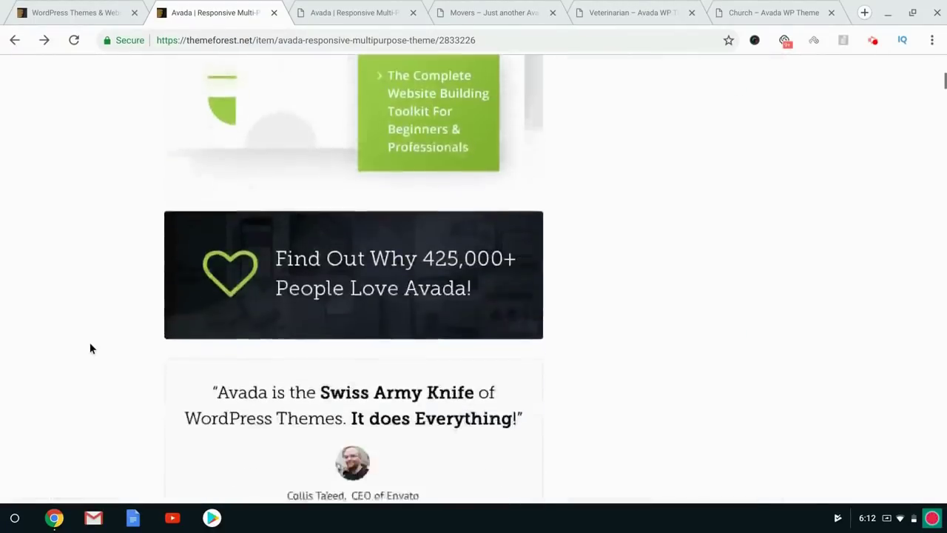
pyautogui.scroll(-18, 89, 341)
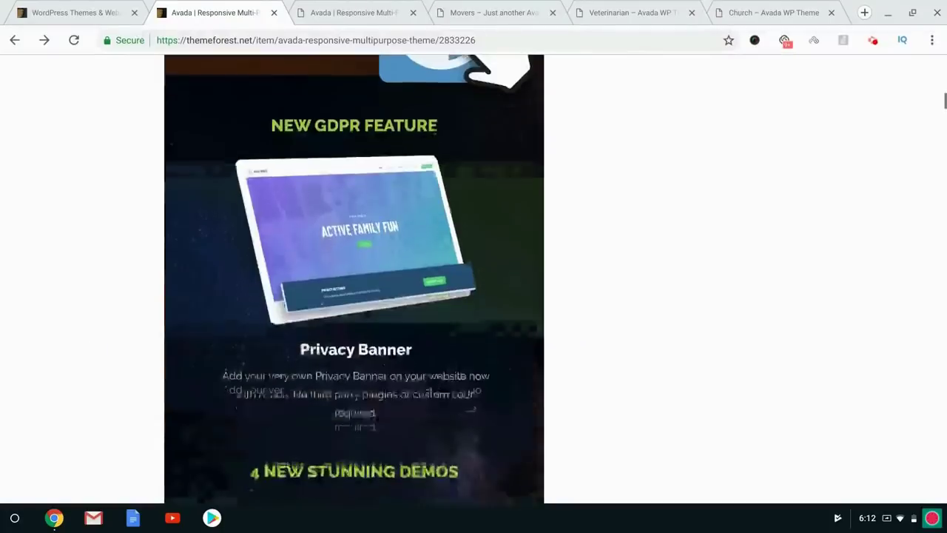
pyautogui.scroll(-10, 354, 279)
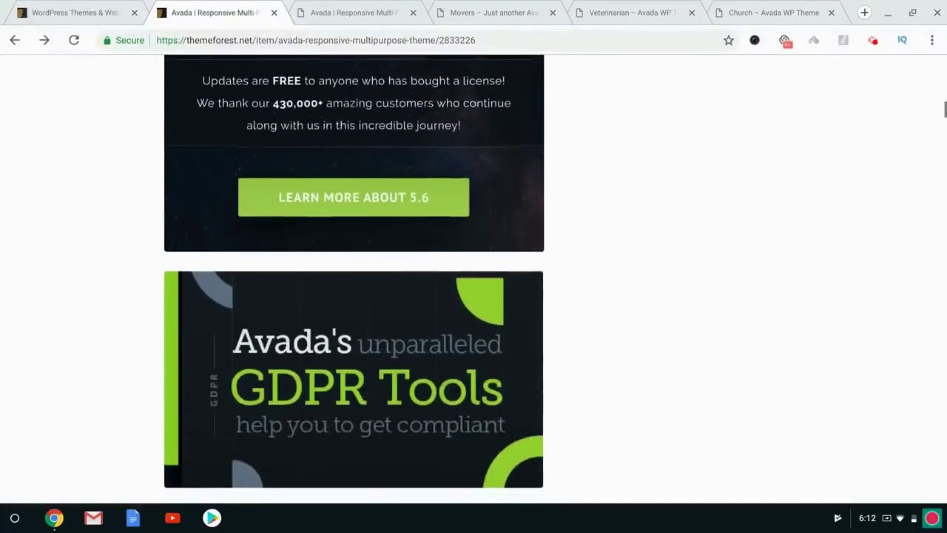
pyautogui.scroll(-12, 353, 279)
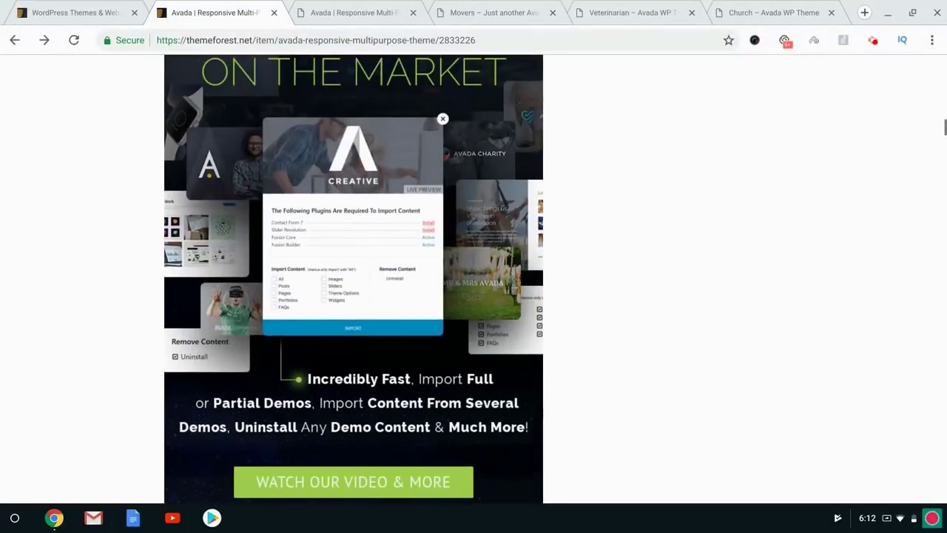
pyautogui.rightClick(69, 247)
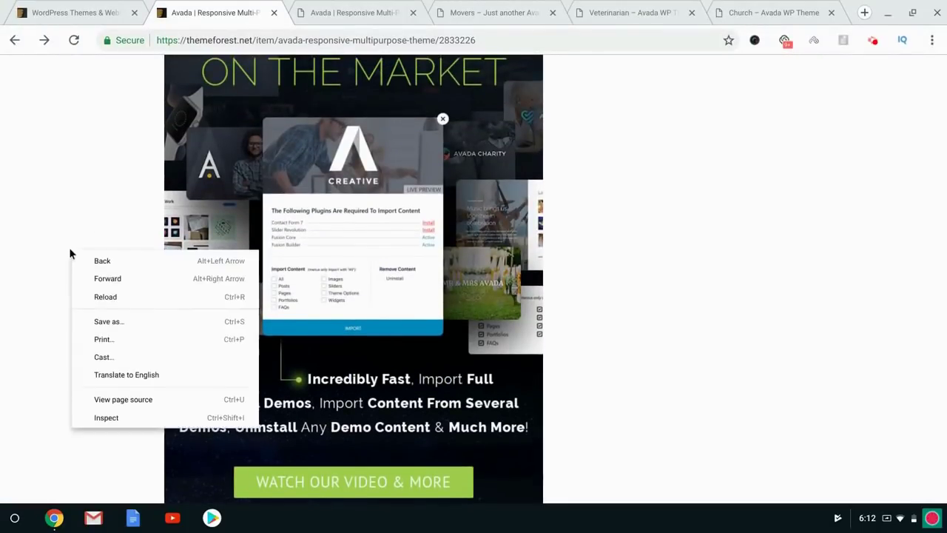
pyautogui.click(64, 210)
pyautogui.press('Home')
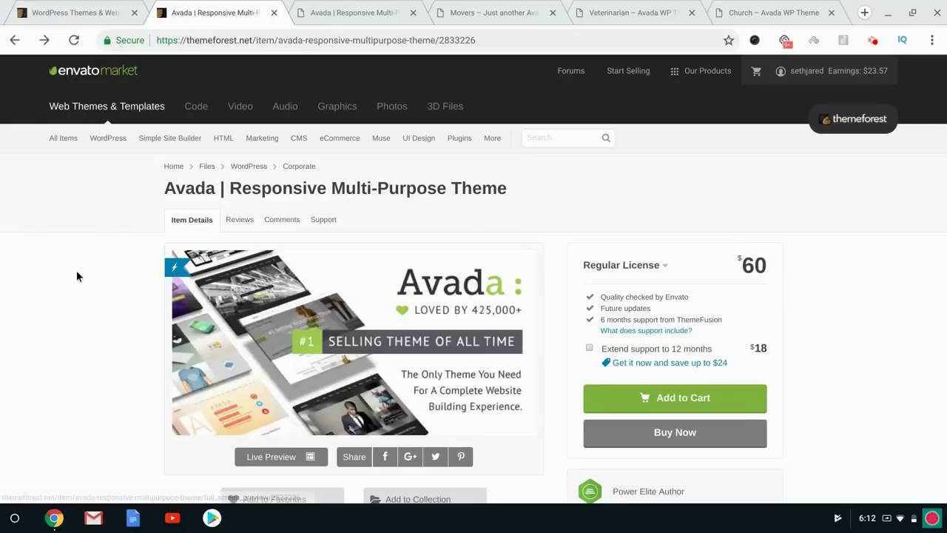
# On the ThemeForest homepage, search the 'chiropractor in WordPress' theme suggestion.
pyautogui.click(78, 9)
pyautogui.scroll(-2, 112, 252)
pyautogui.scroll(2, 112, 252)
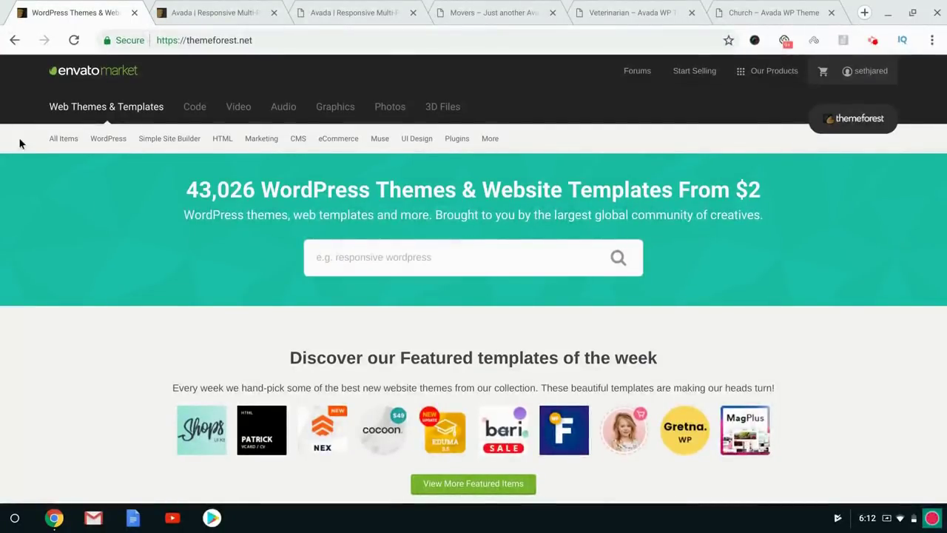
pyautogui.moveTo(269, 141)
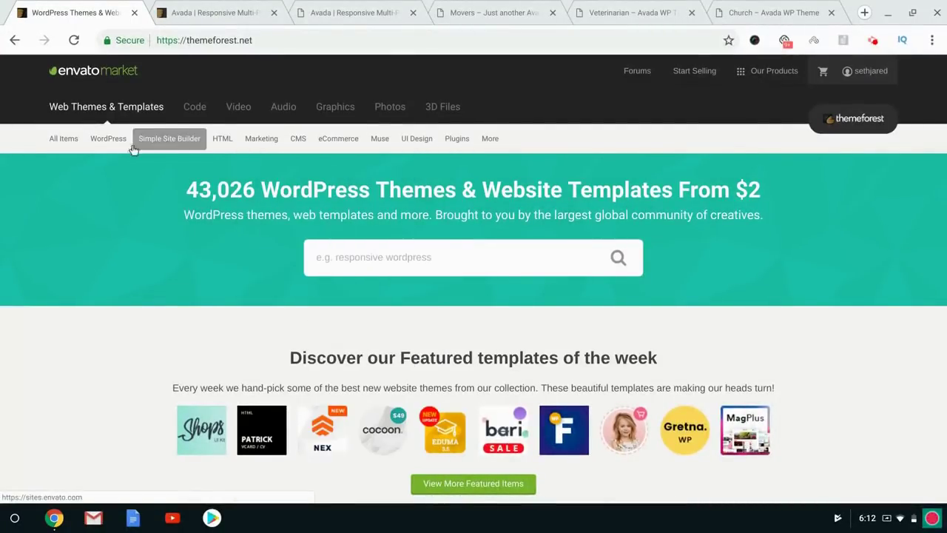
pyautogui.click(430, 257)
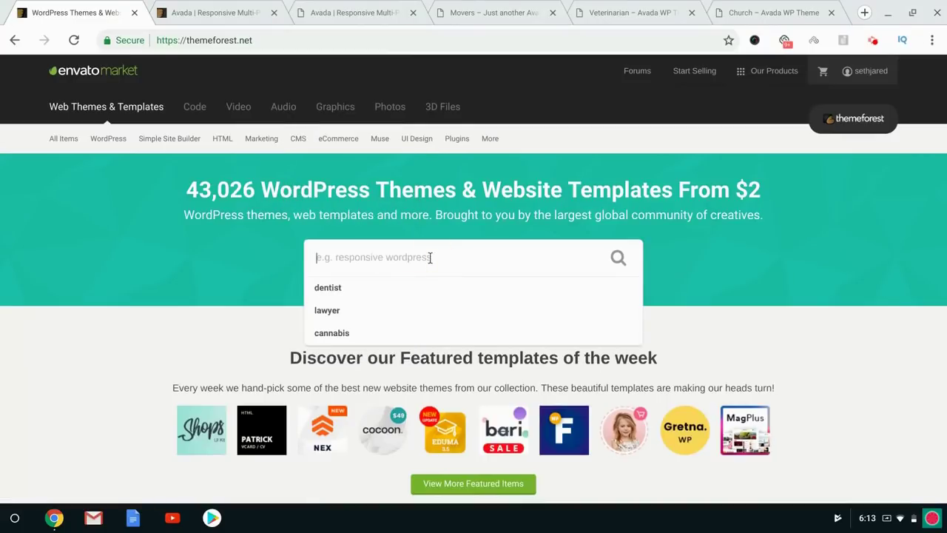
pyautogui.write('chirop')
pyautogui.press('Down')
pyautogui.press('Return')
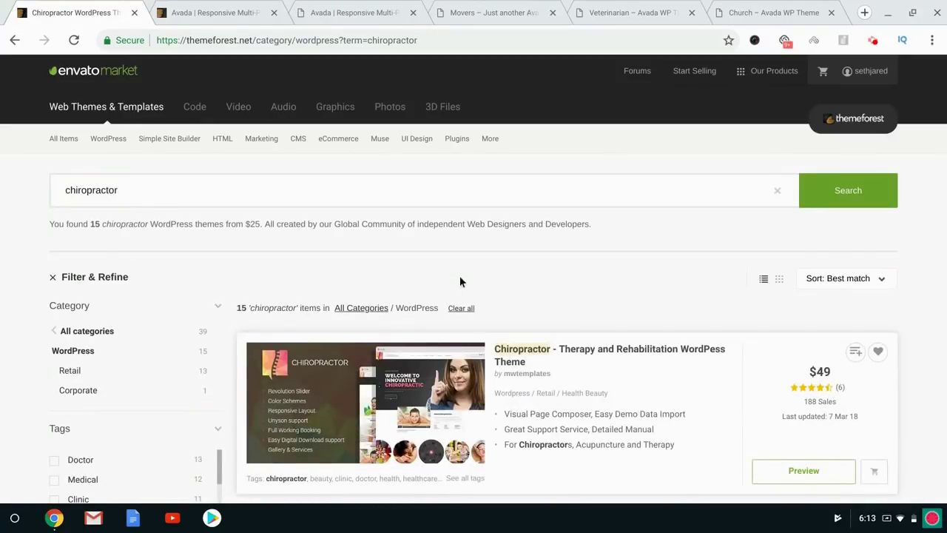
# Replace the search with 'automotive', showing 131 WordPress themes led by Autozone.
pyautogui.scroll(-6, 459, 275)
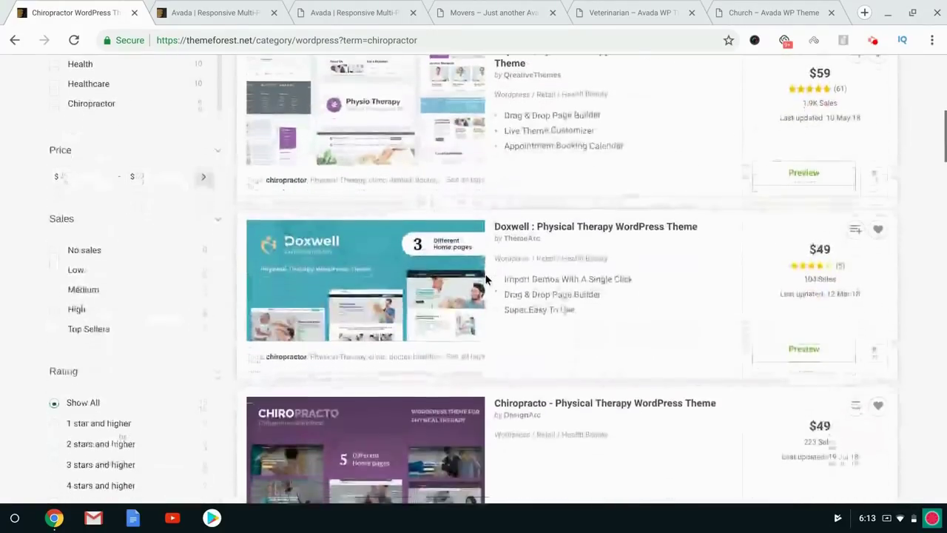
pyautogui.scroll(10, 247, 222)
pyautogui.click(202, 193)
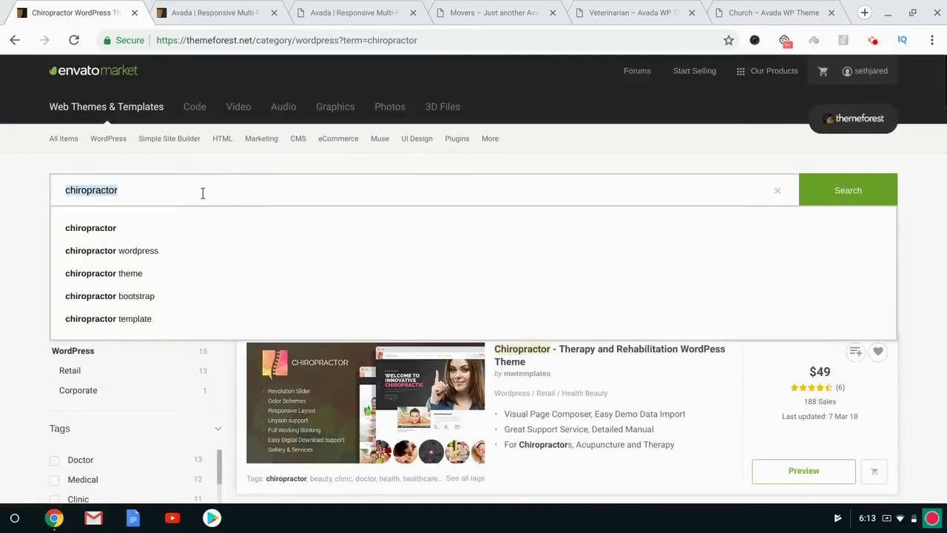
pyautogui.write('automotive')
pyautogui.press('Down')
pyautogui.press('Down')
pyautogui.press('Up')
pyautogui.press('Return')
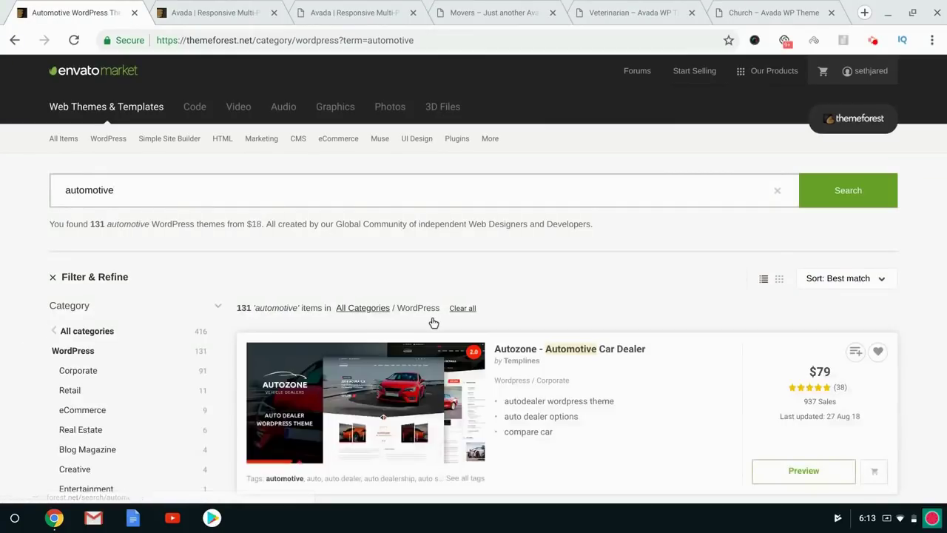
# Scroll the automotive results and replace the search term with 'auto repair'.
pyautogui.scroll(-3, 423, 321)
pyautogui.scroll(-5, 433, 323)
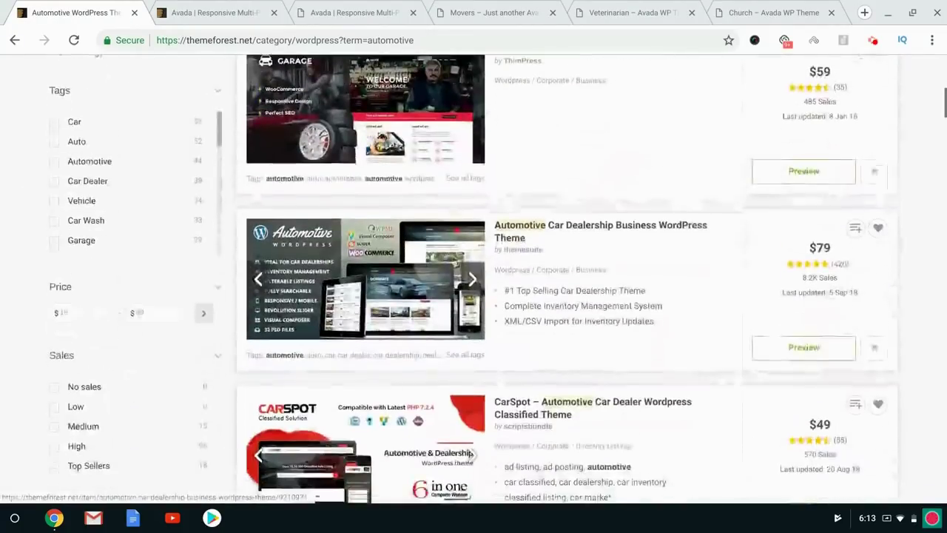
pyautogui.scroll(-5, 469, 310)
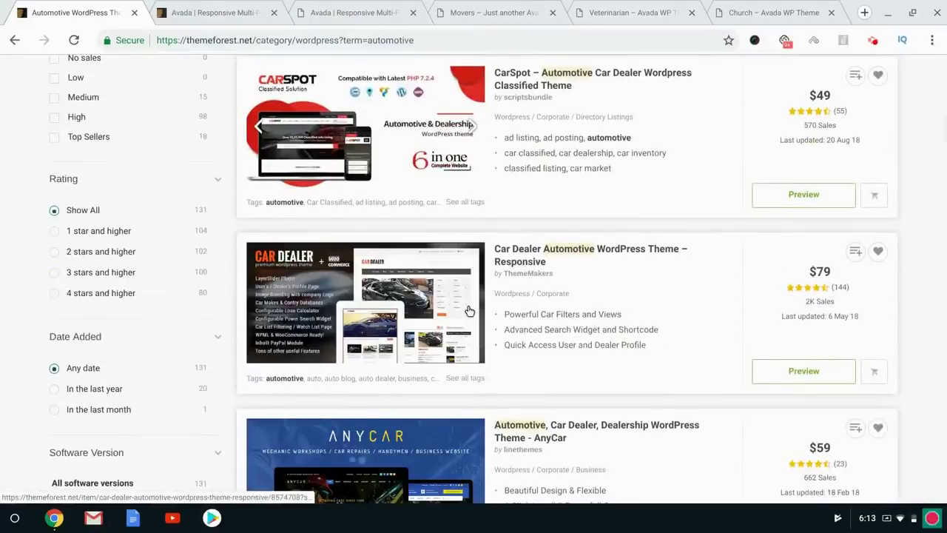
pyautogui.scroll(-5, 469, 311)
pyautogui.scroll(-2, 469, 311)
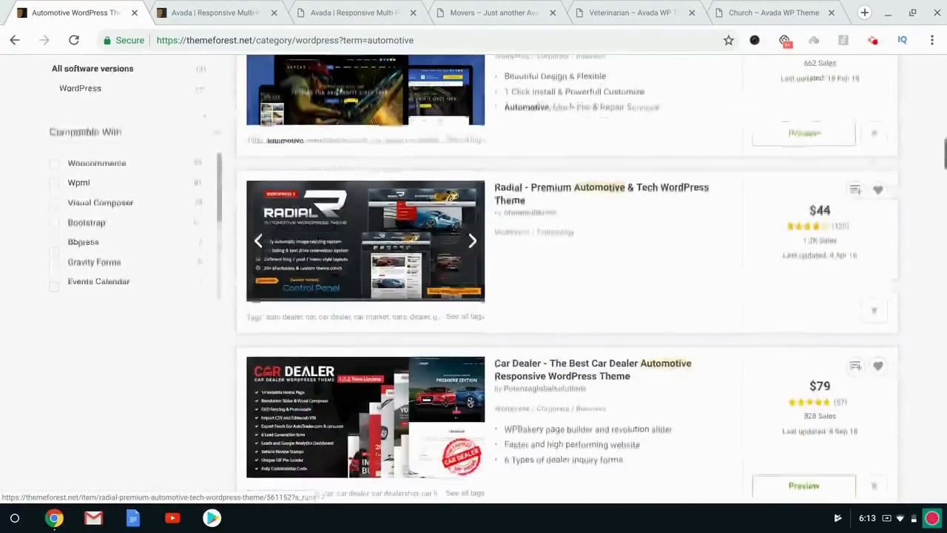
pyautogui.scroll(20, 215, 189)
pyautogui.doubleClick(123, 190)
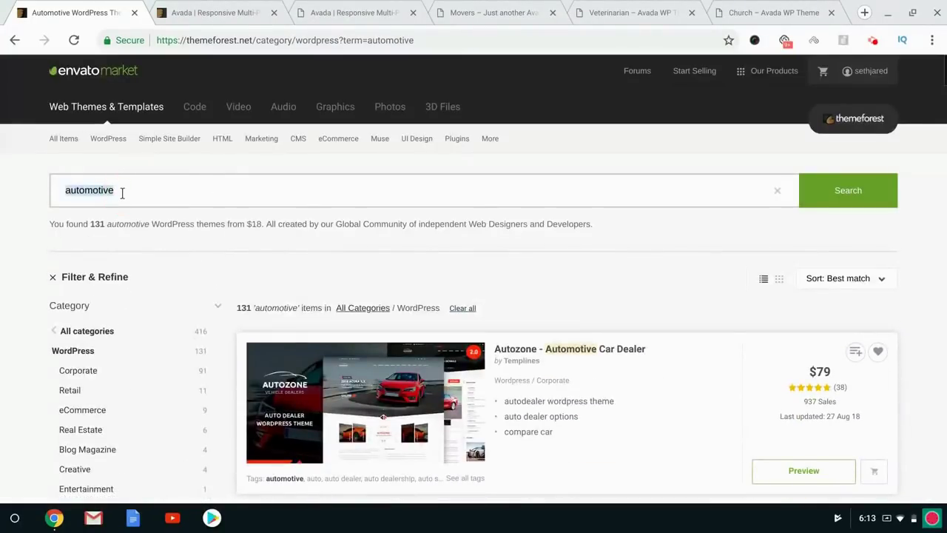
pyautogui.write('auto repair')
pyautogui.press('Return')
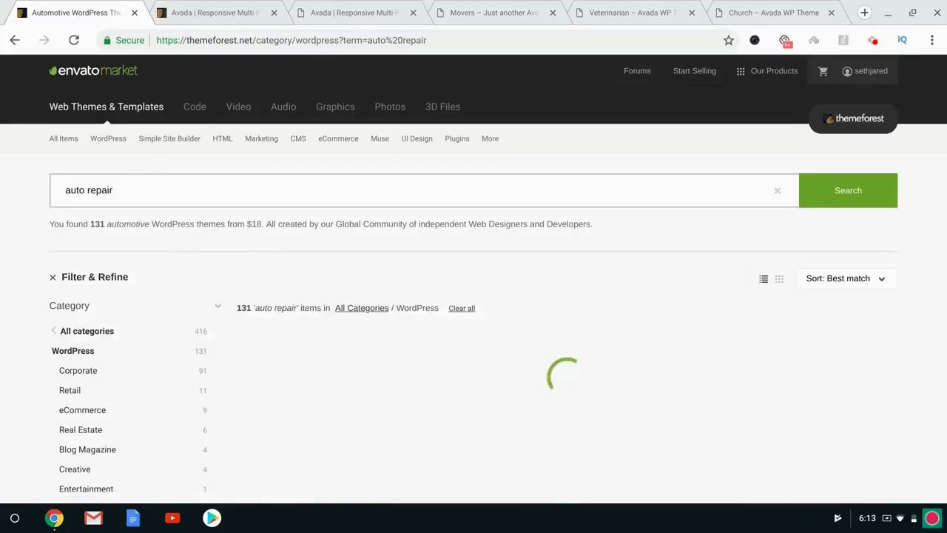
# Scroll the 67 auto repair results, then clear the search field.
pyautogui.scroll(-2, 403, 296)
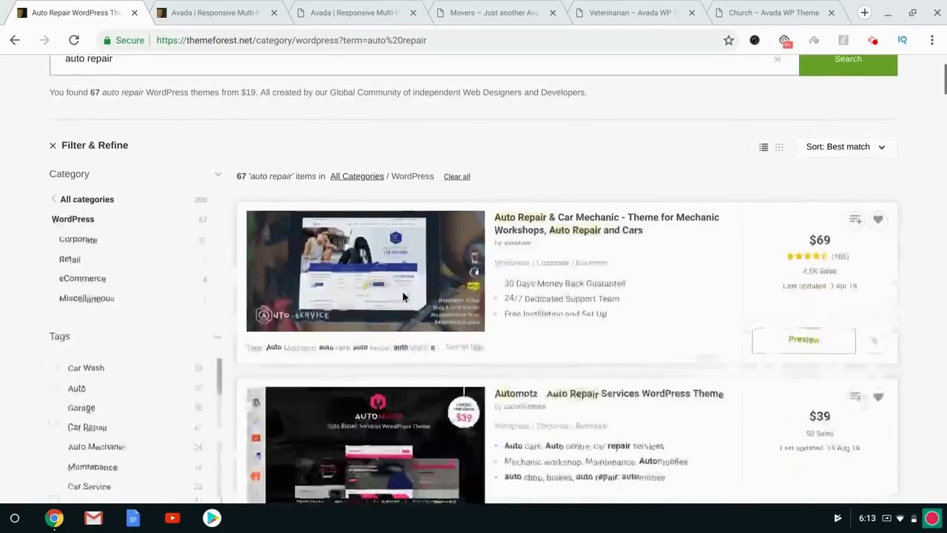
pyautogui.scroll(-10, 401, 291)
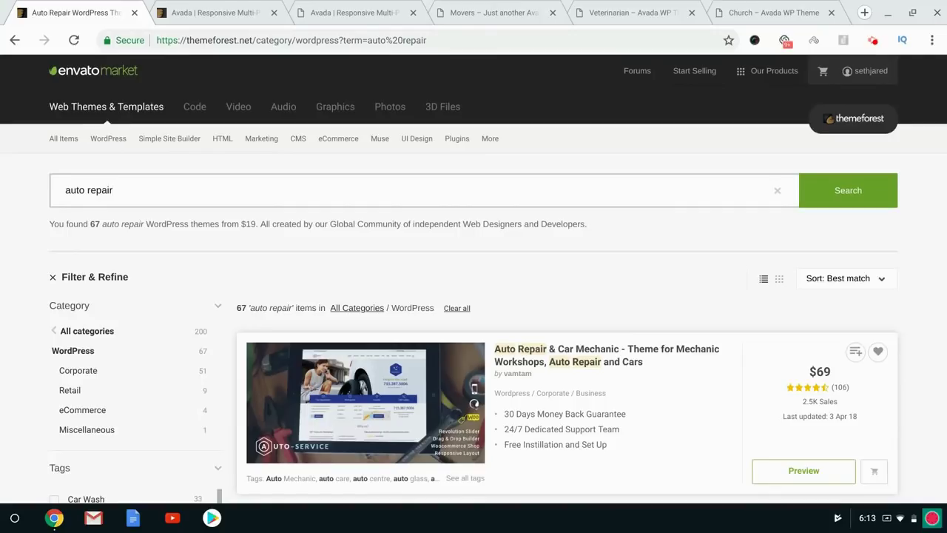
pyautogui.press('BackSpace')
pyautogui.press('BackSpace')
pyautogui.press('BackSpace')
pyautogui.press('BackSpace')
pyautogui.press('BackSpace')
pyautogui.press('BackSpace')
pyautogui.press('BackSpace')
pyautogui.press('BackSpace')
pyautogui.press('BackSpace')
pyautogui.press('BackSpace')
pyautogui.press('BackSpace')
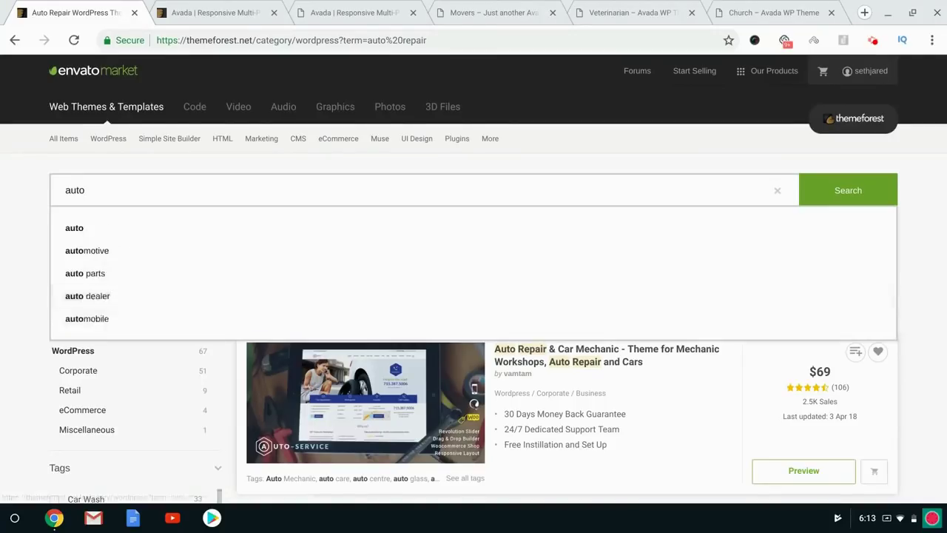
pyautogui.click(13, 200)
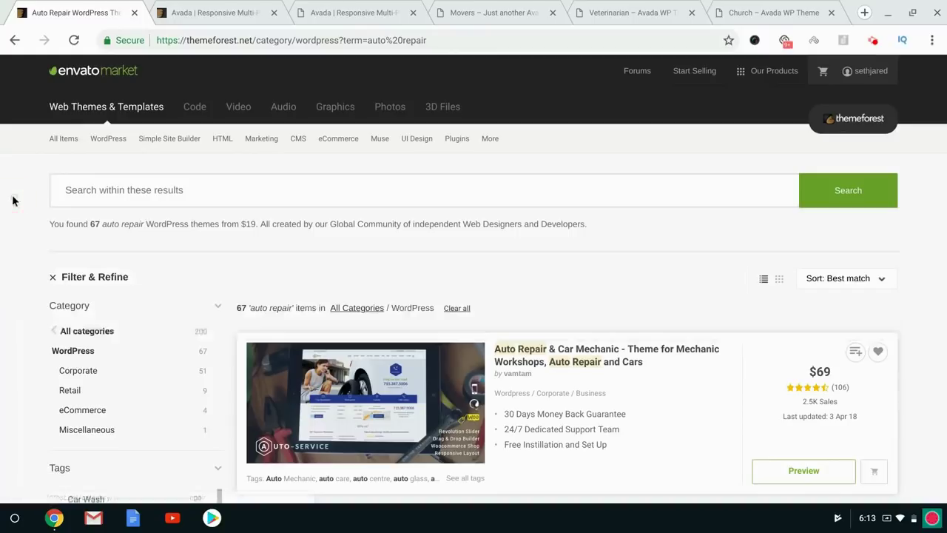
# Close the Veterinarian and Church theme demo tabs.
pyautogui.click(747, 4)
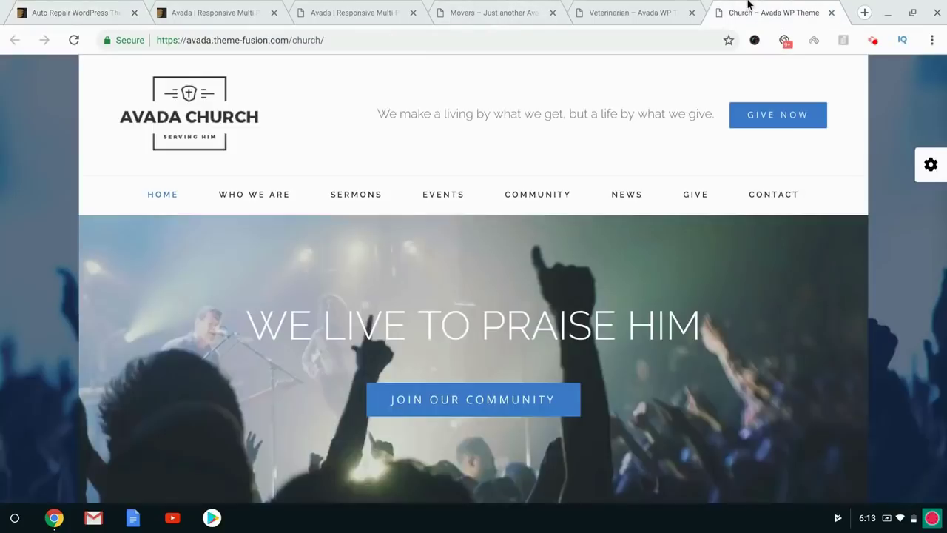
pyautogui.click(688, 14)
pyautogui.click(688, 14)
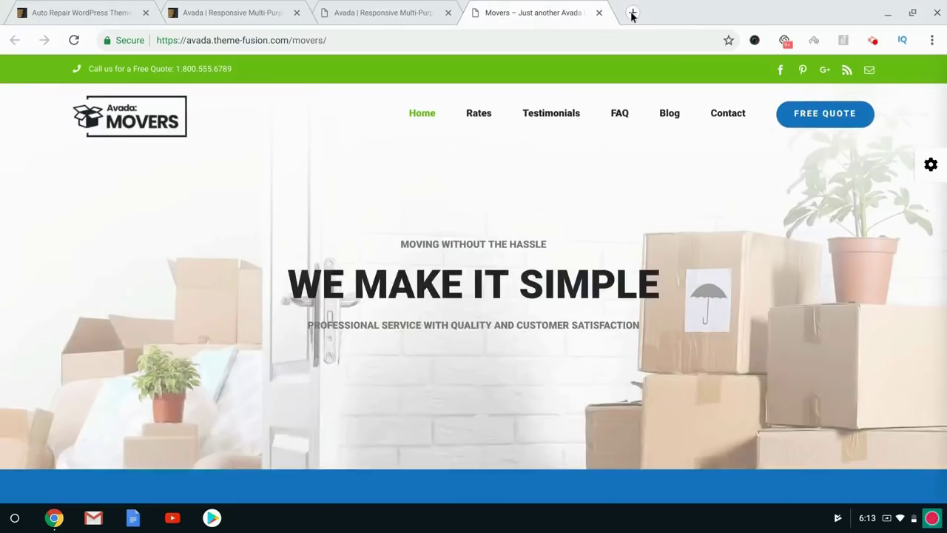
# Google 'divi theme' in a new tab and open the Elegant Themes Divi page.
pyautogui.click(633, 13)
pyautogui.write('divti the')
pyautogui.press('BackSpace')
pyautogui.press('BackSpace')
pyautogui.press('BackSpace')
pyautogui.press('BackSpace')
pyautogui.press('BackSpace')
pyautogui.press('BackSpace')
pyautogui.write('i the')
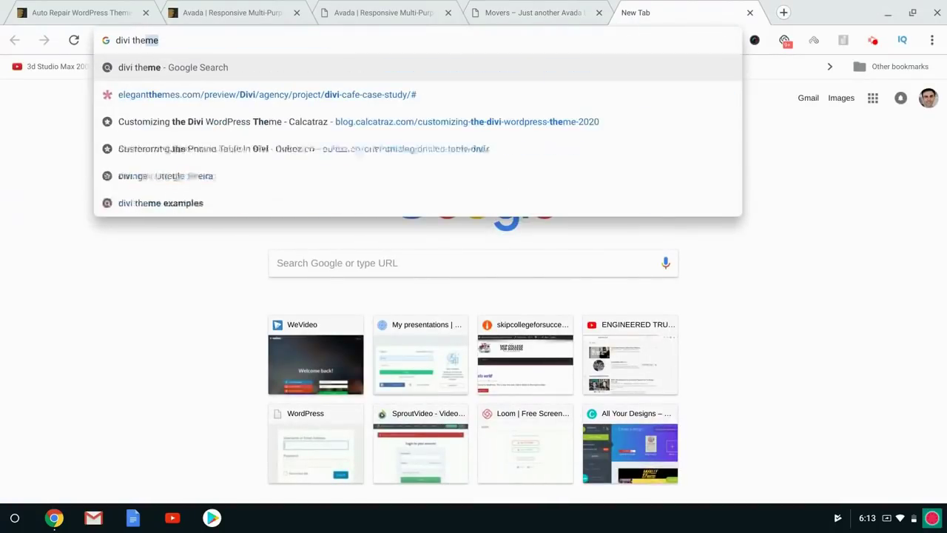
pyautogui.press('Return')
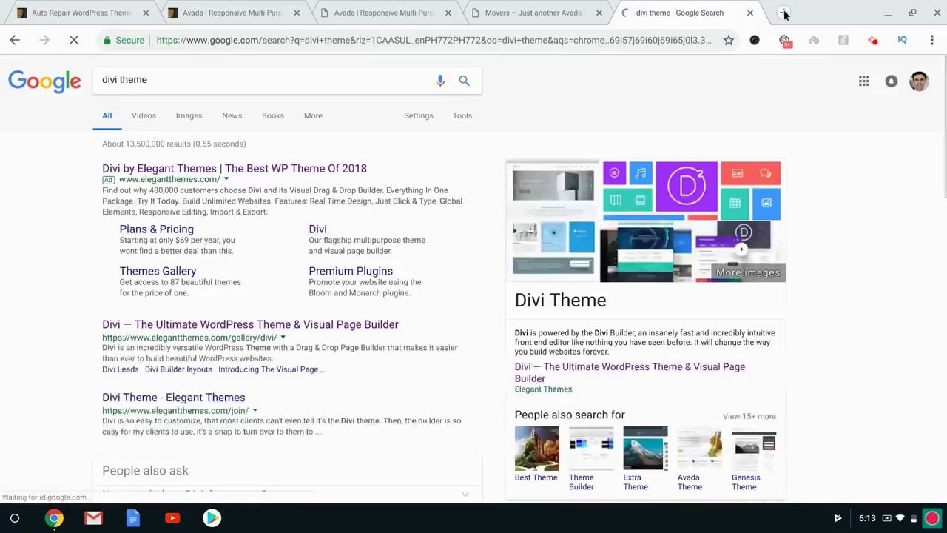
pyautogui.click(305, 326)
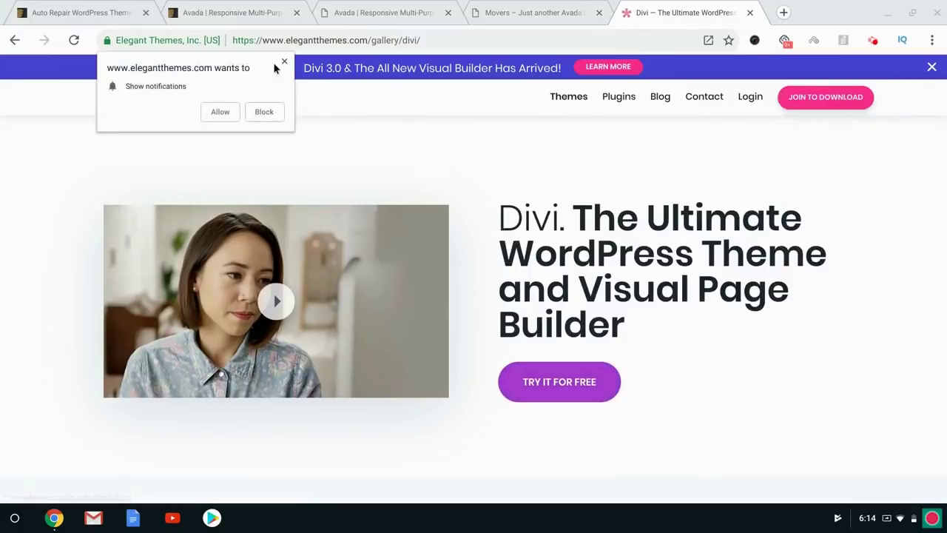
# Decline the notification prompt and scroll through Divi's feature list and module grid.
pyautogui.click(284, 62)
pyautogui.scroll(-10, 545, 228)
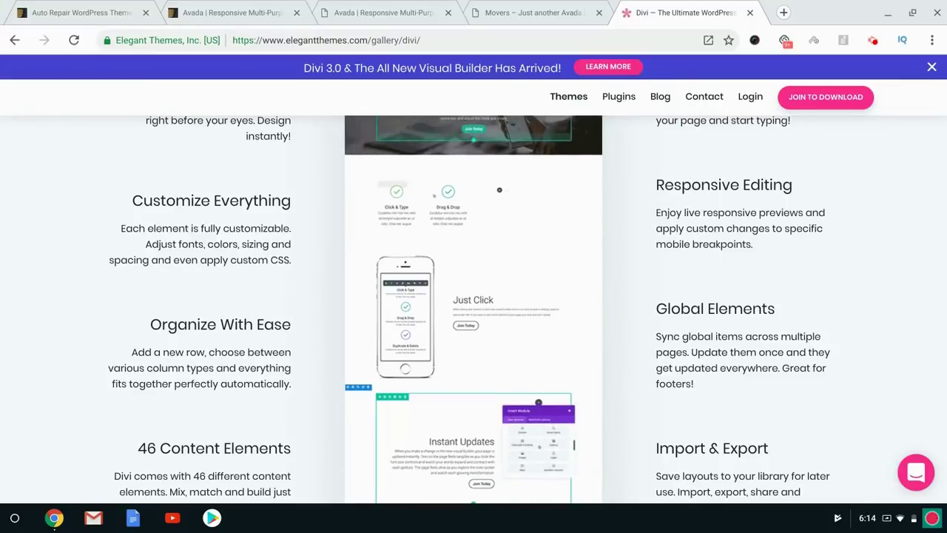
pyautogui.scroll(2, 474, 311)
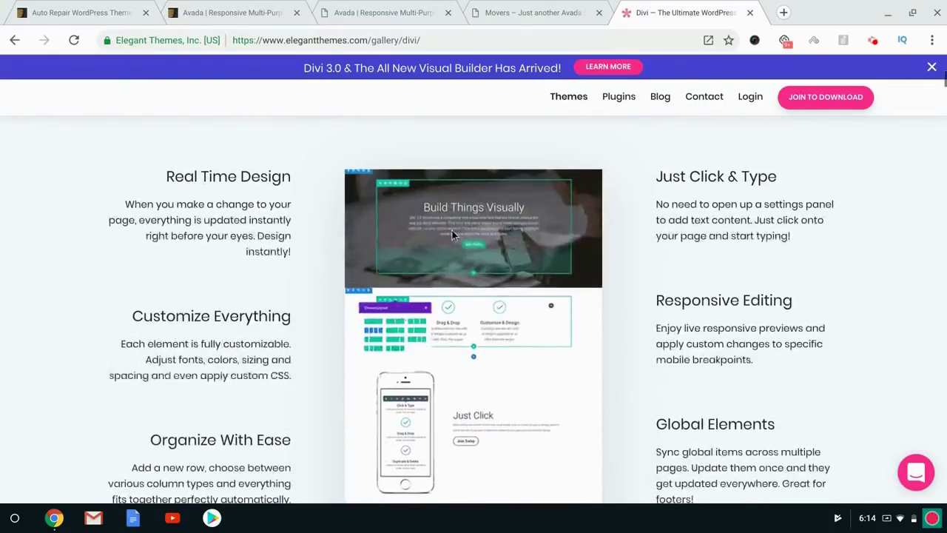
pyautogui.scroll(-1, 452, 230)
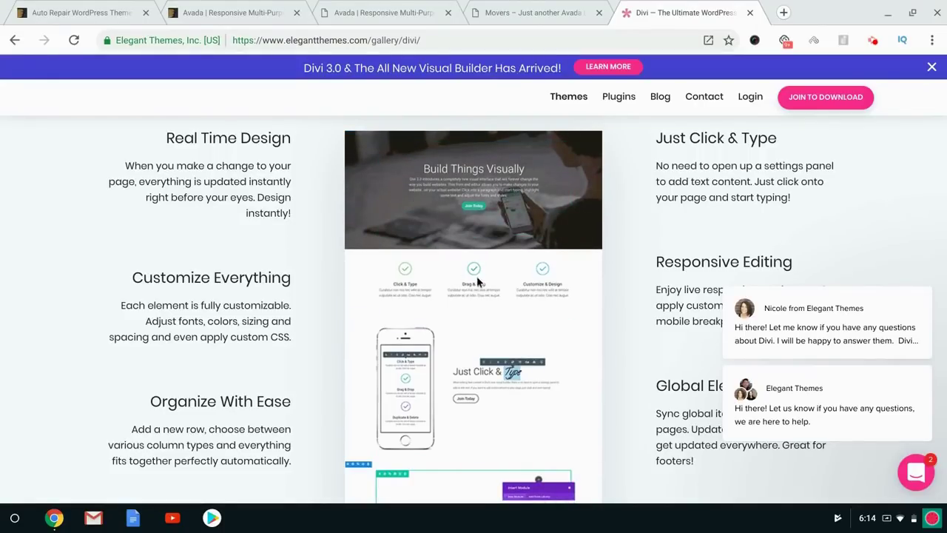
pyautogui.scroll(-1, 445, 344)
pyautogui.scroll(-9, 444, 344)
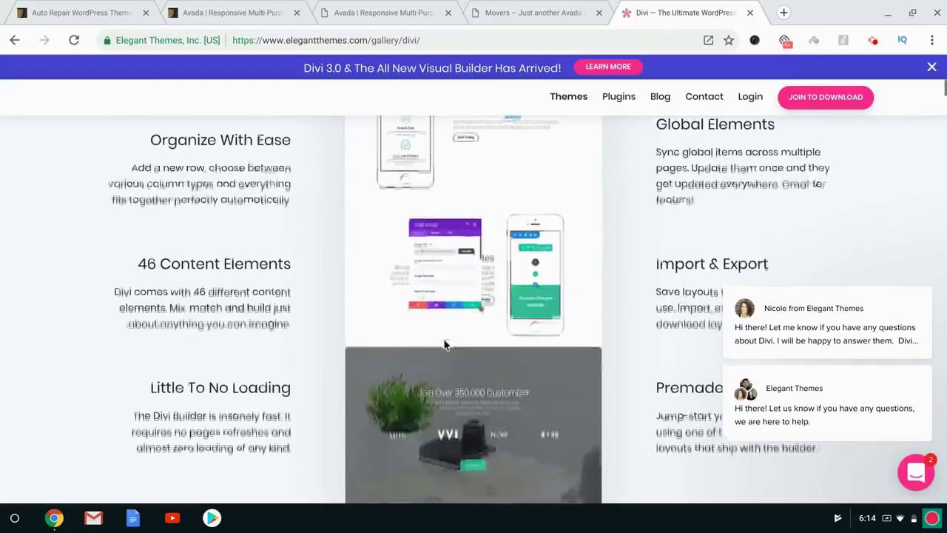
pyautogui.scroll(-20, 444, 344)
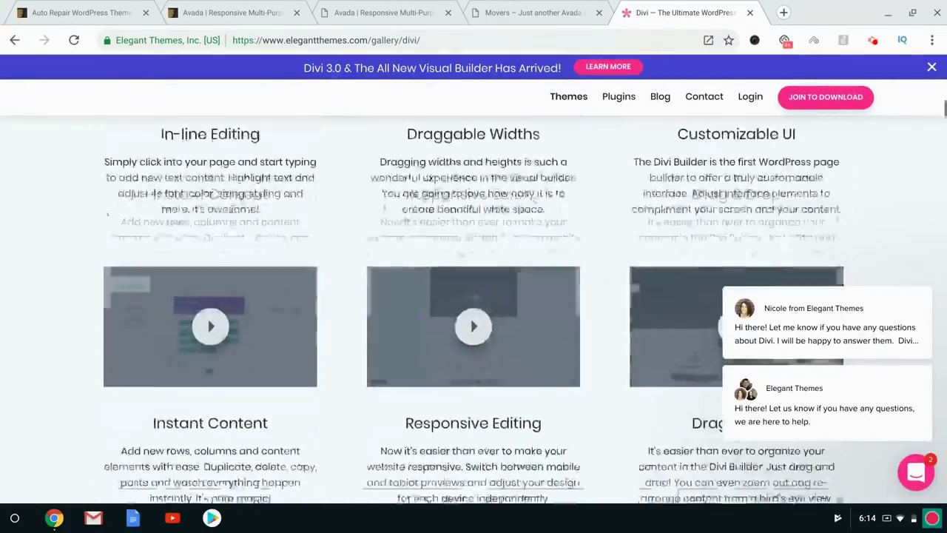
pyautogui.scroll(-4, 444, 344)
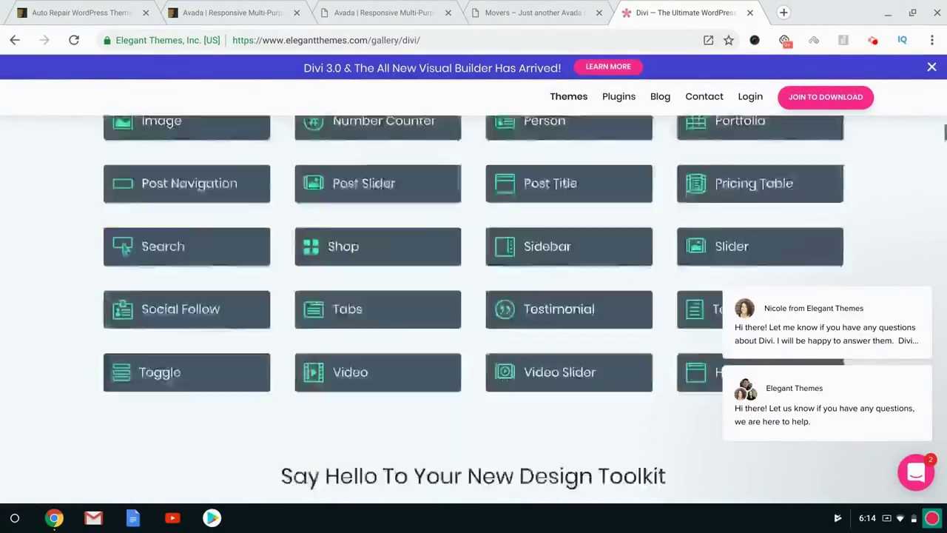
pyautogui.scroll(15, 445, 344)
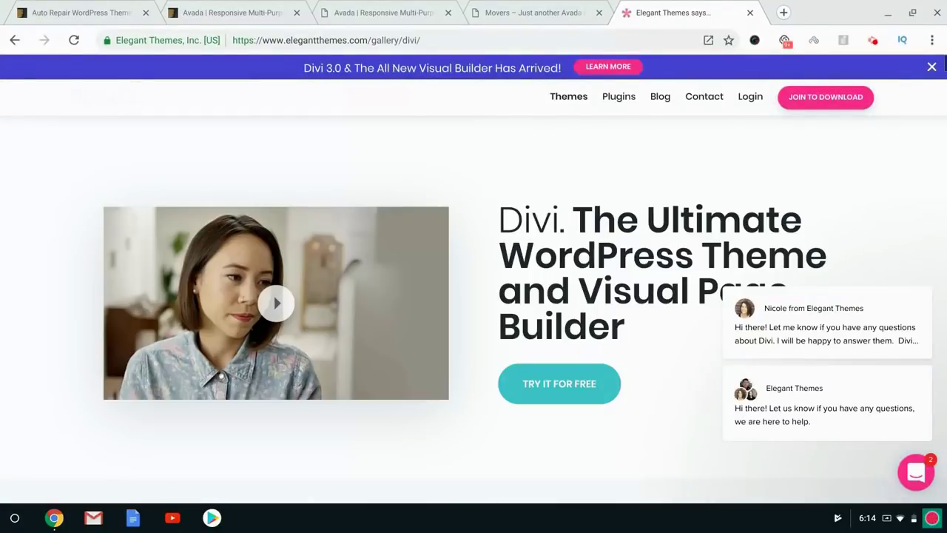
pyautogui.click(45, 211)
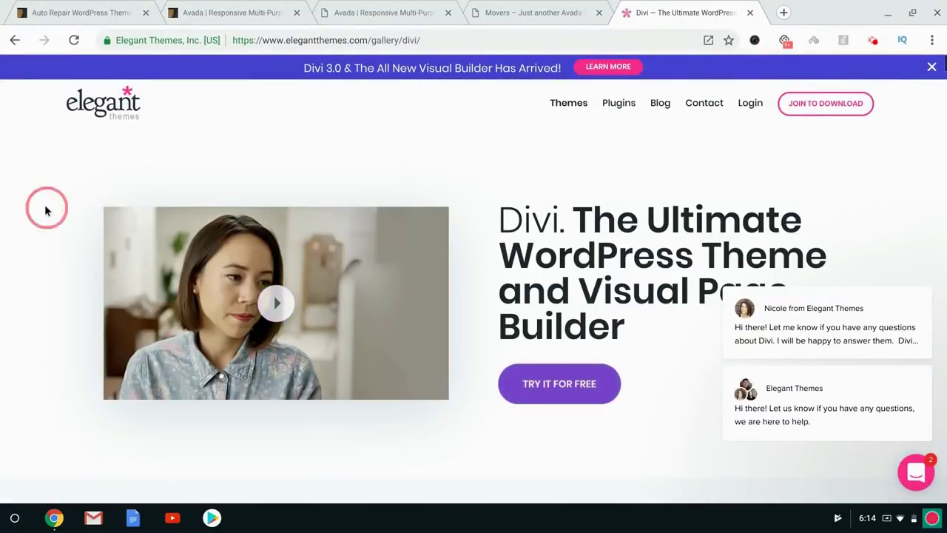
# Load thrivethemes.com and skipcollegeforsuccess.com/pre-launch/ in new tabs, ending on the pre-launch page.
pyautogui.click(782, 15)
pyautogui.write('thrive')
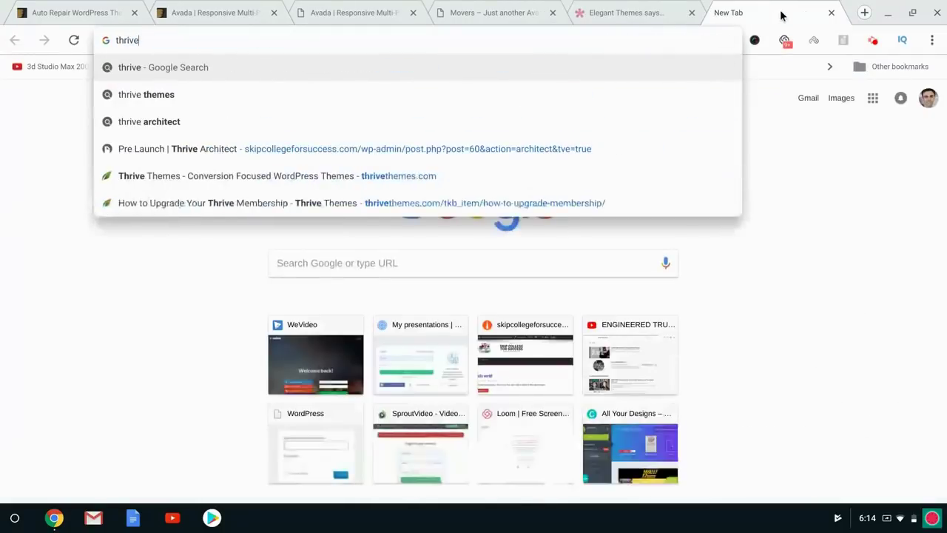
pyautogui.write('themes.com')
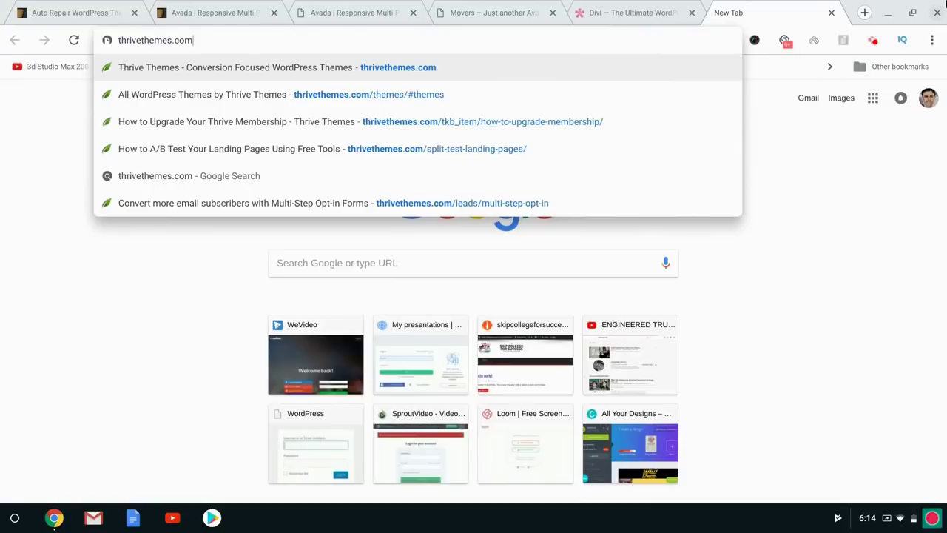
pyautogui.click(865, 13)
pyautogui.write('skipcollegeforsuccess.com/')
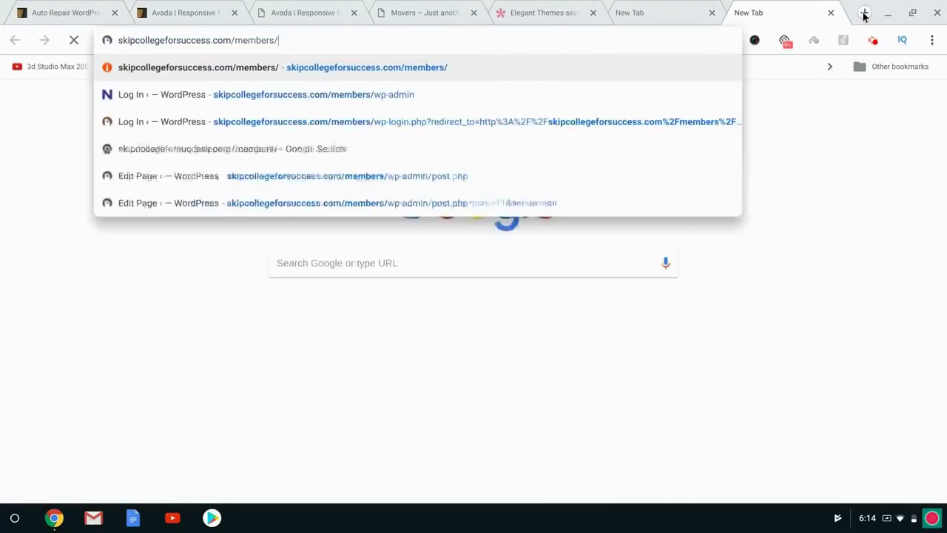
pyautogui.write('p')
pyautogui.press('Return')
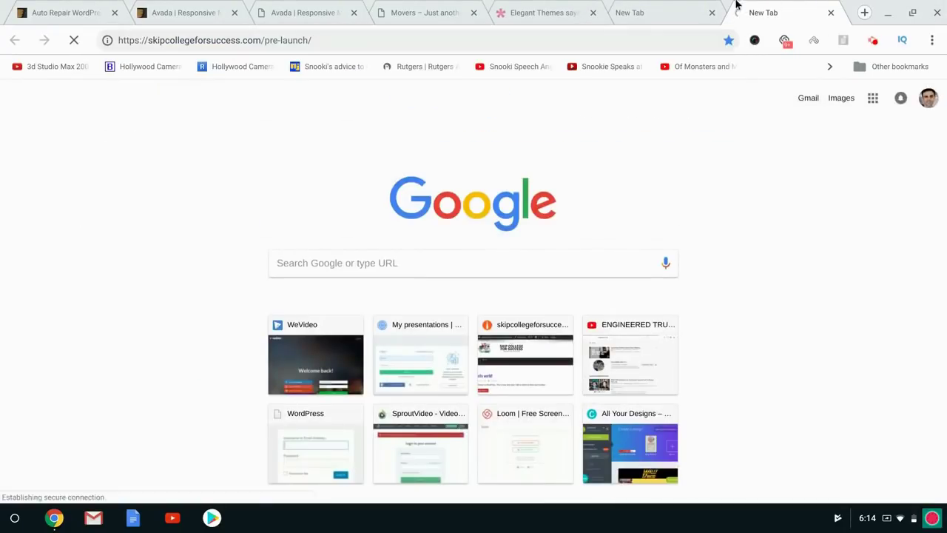
pyautogui.click(659, 6)
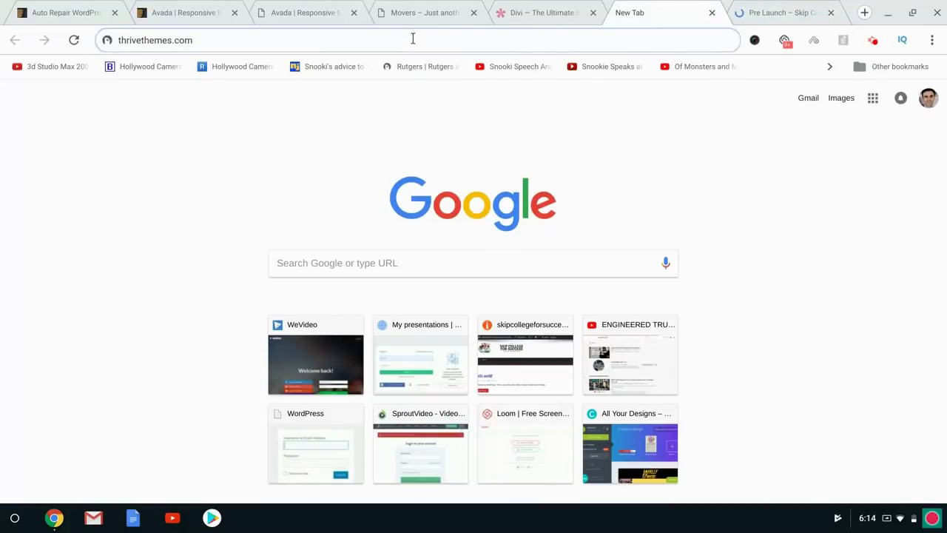
pyautogui.press('Return')
pyautogui.click(742, 6)
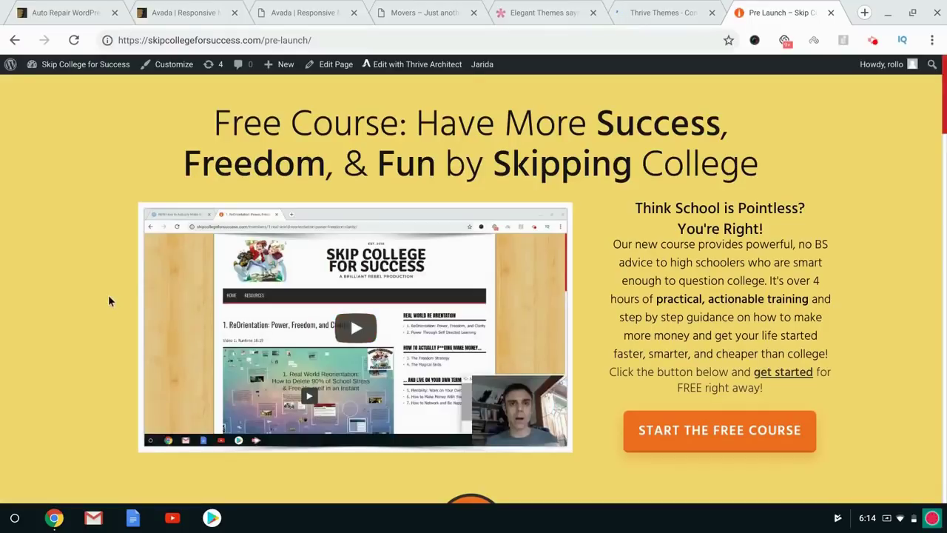
# Scroll the Skip College pre-launch page and testimonials, then move to the Thrive Themes tab.
pyautogui.scroll(-3, 109, 300)
pyautogui.scroll(-20, 108, 295)
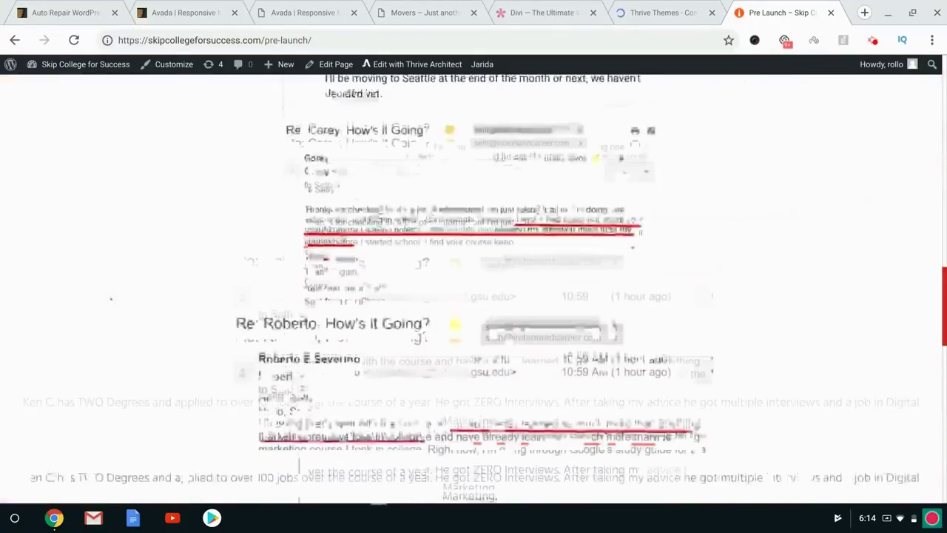
pyautogui.press('Home')
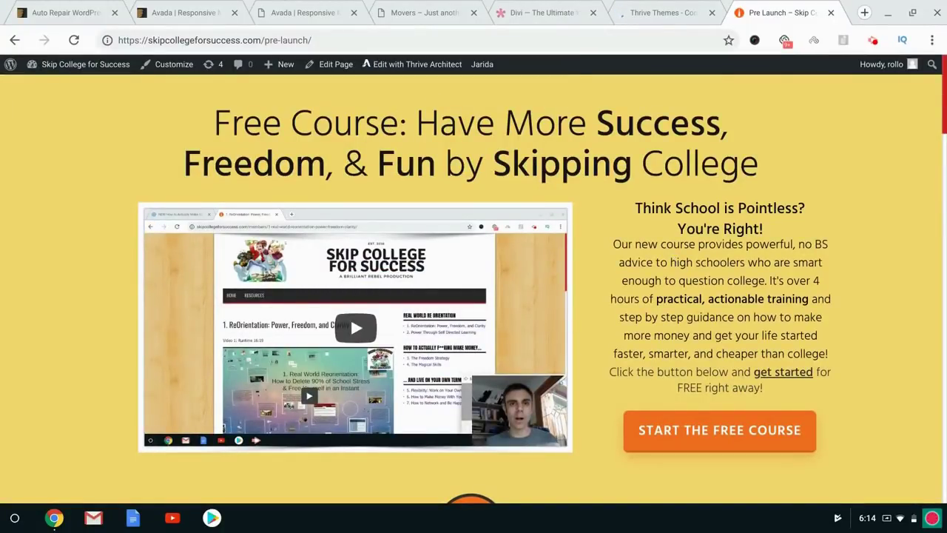
pyautogui.scroll(-15, 473, 289)
pyautogui.press('Home')
pyautogui.click(633, 8)
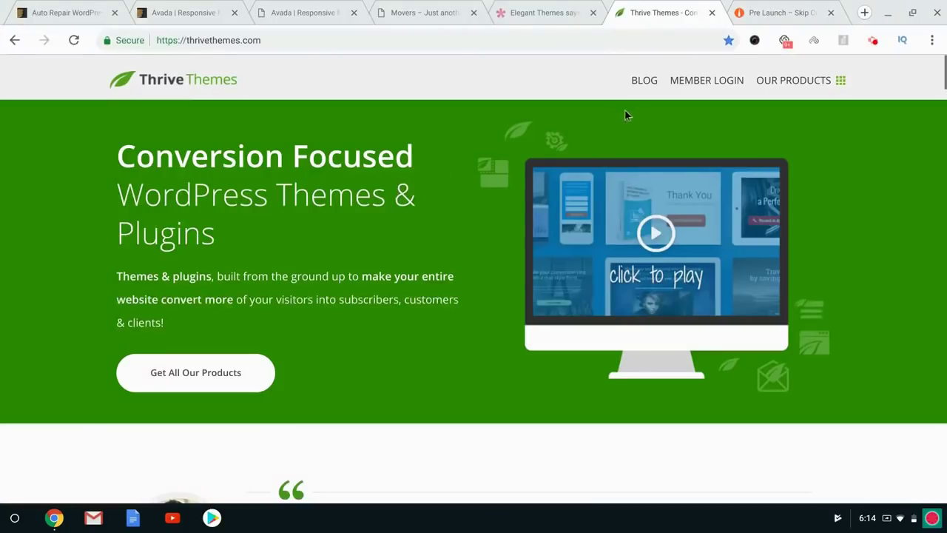
# Browse Thrive's 'Discover Our Products' cards, then return to the Skip College tab.
pyautogui.click(838, 80)
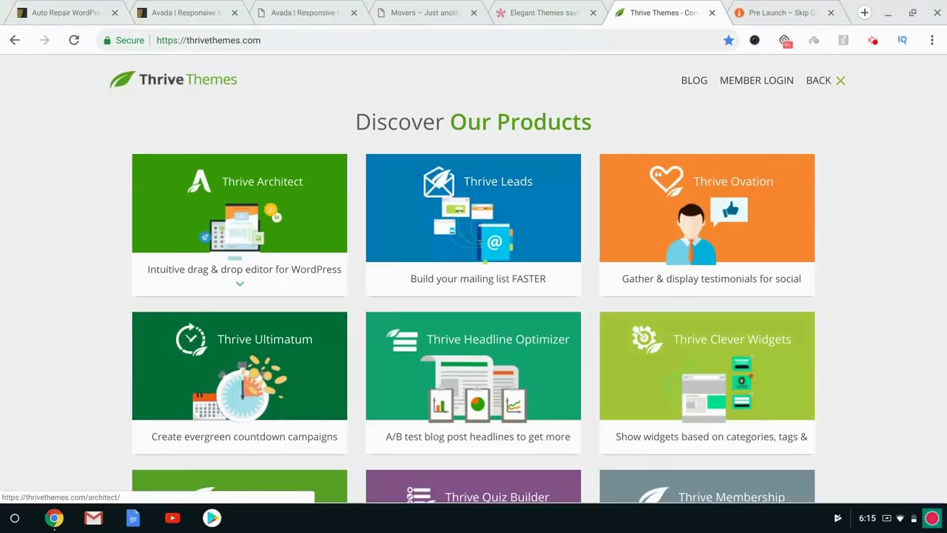
pyautogui.scroll(-2, 473, 296)
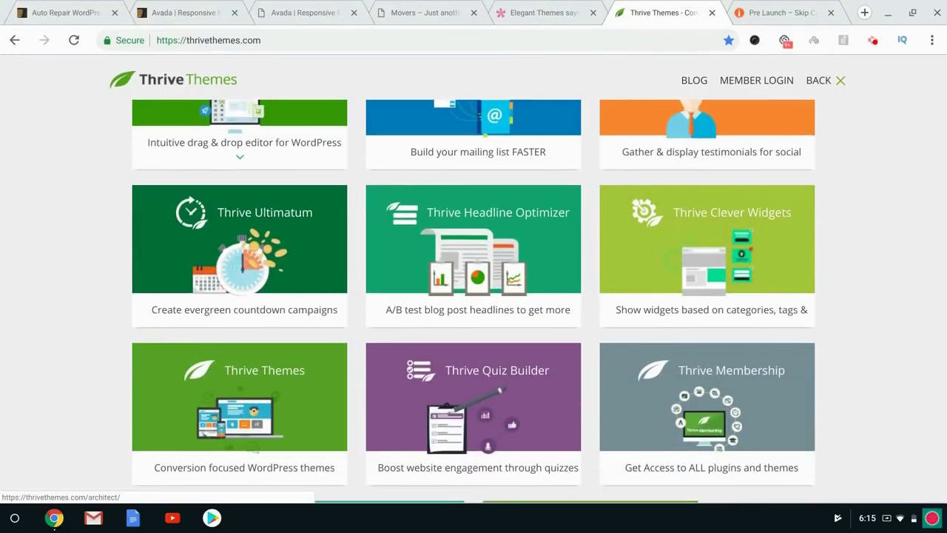
pyautogui.scroll(-2, 290, 236)
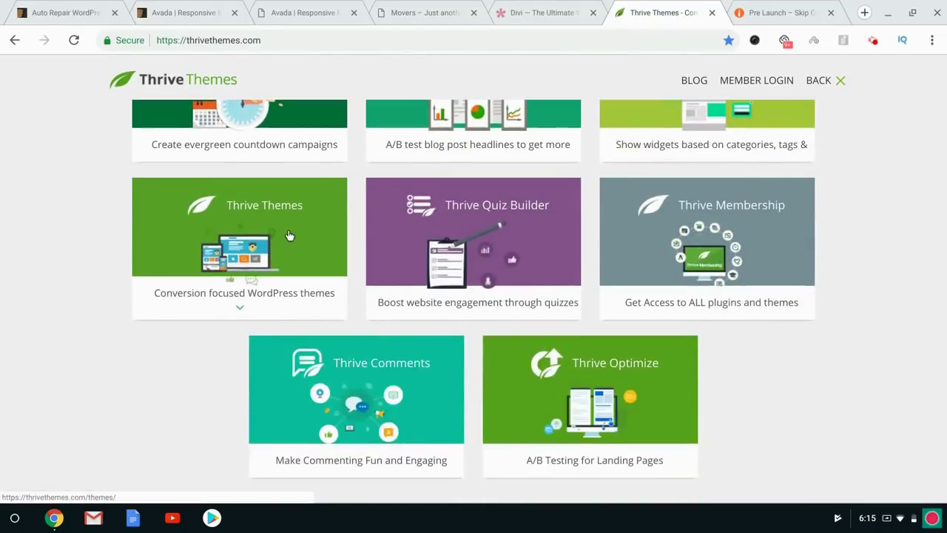
pyautogui.click(810, 6)
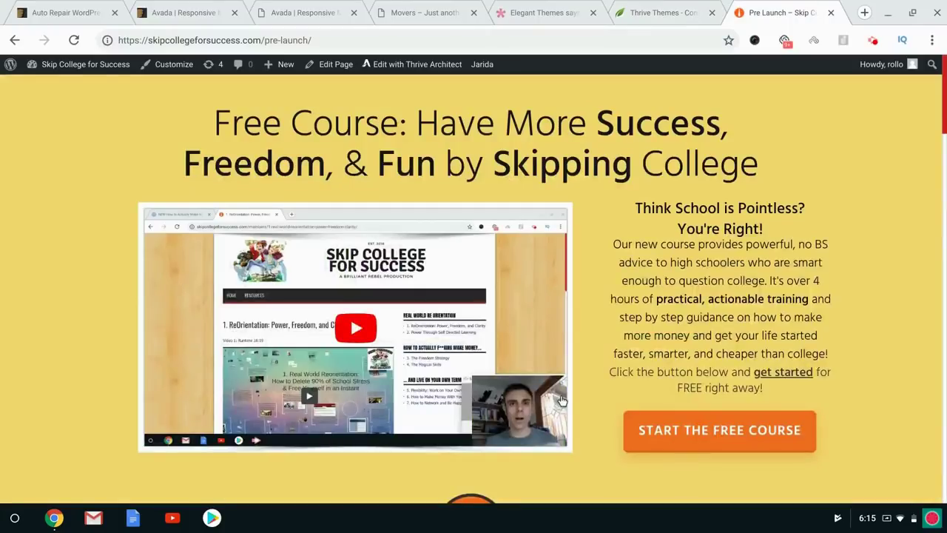
# Preview and close the Start the Free Course signup popup, then return to Thrive products.
pyautogui.click(642, 432)
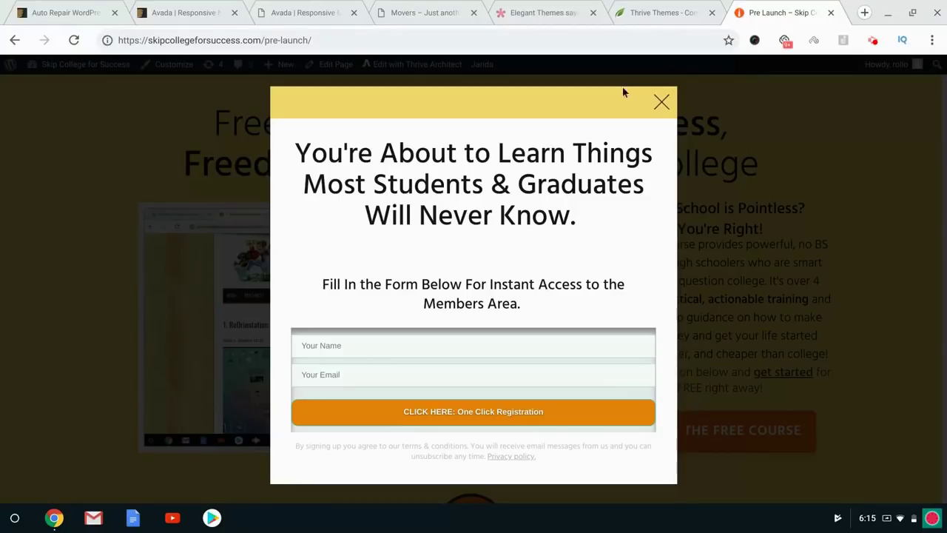
pyautogui.click(658, 102)
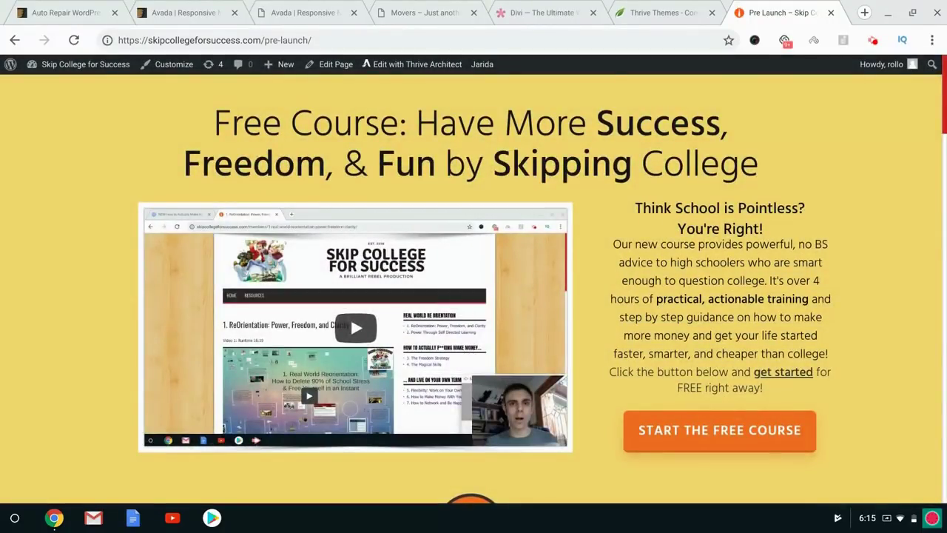
pyautogui.click(689, 4)
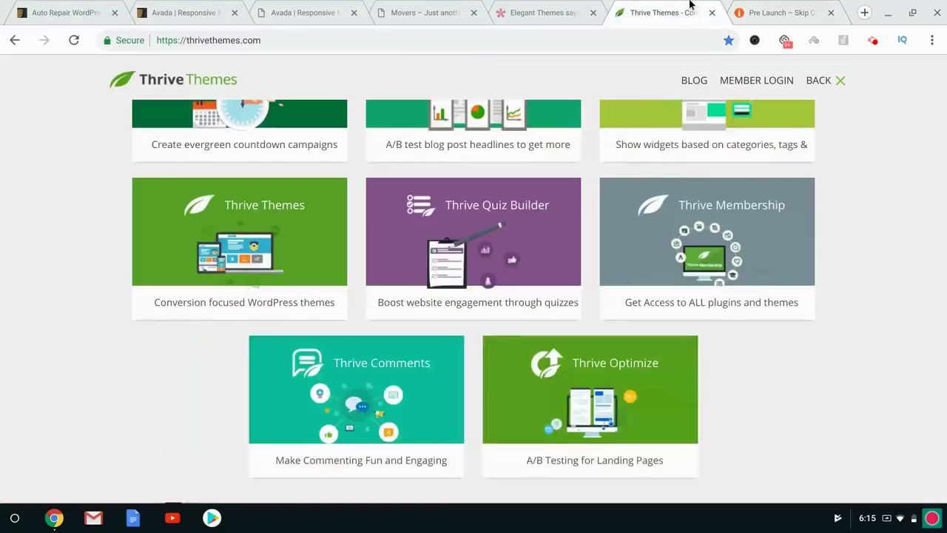
# Scroll through the Thrive Architect page, then return to the ThemeForest Avada listing.
pyautogui.scroll(4, 38, 274)
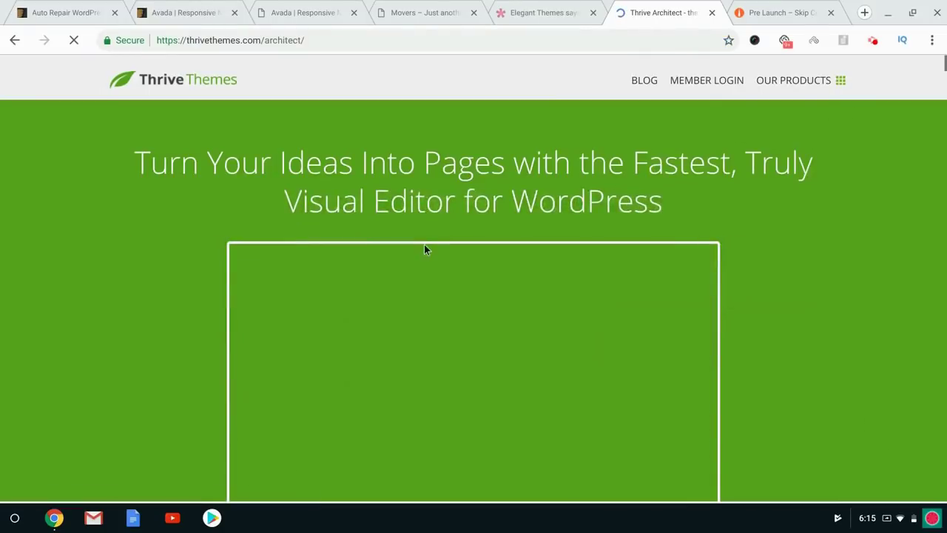
pyautogui.scroll(-2, 109, 264)
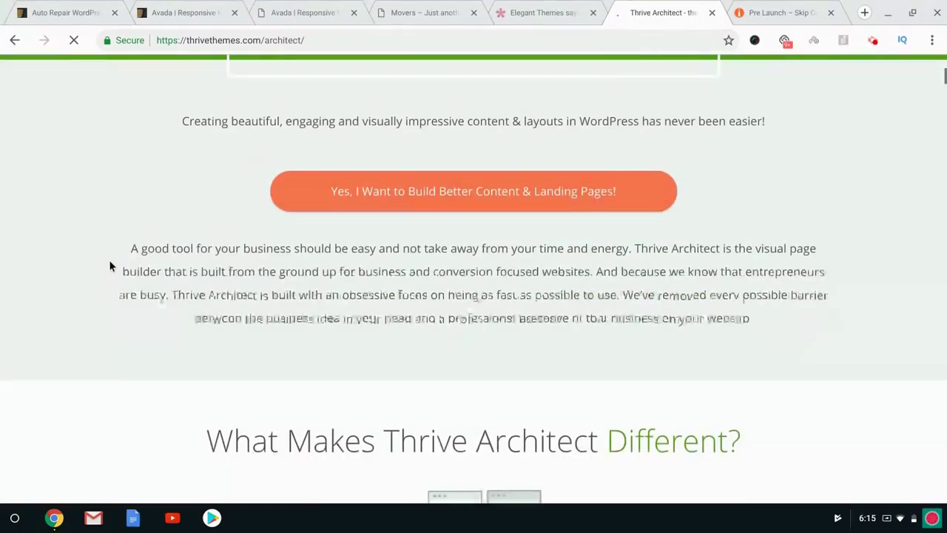
pyautogui.scroll(6, 268, 285)
pyautogui.scroll(-15, 268, 285)
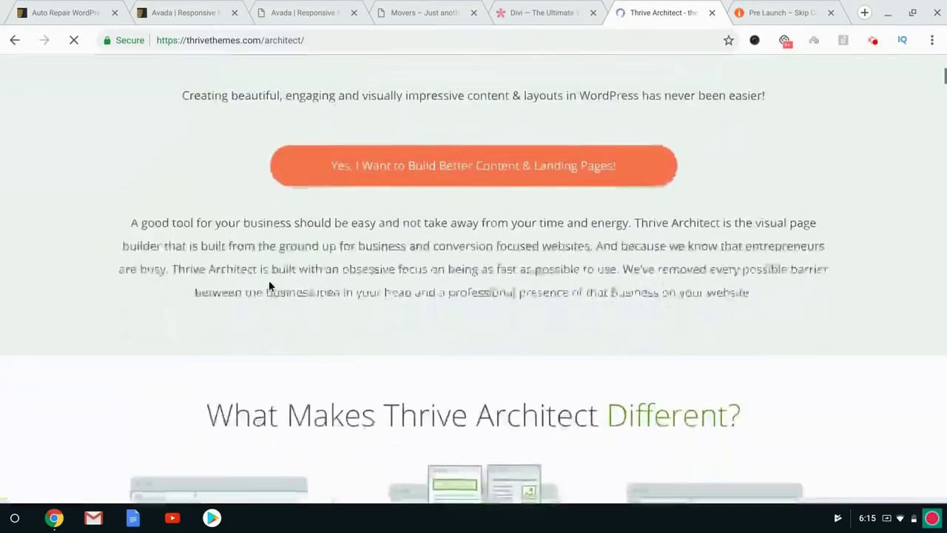
pyautogui.scroll(5, 474, 285)
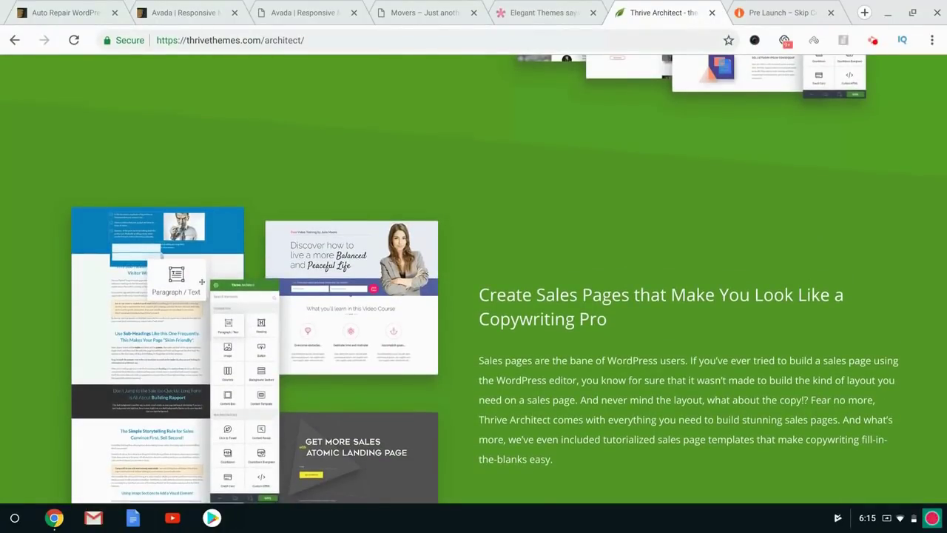
pyautogui.scroll(20, 72, 320)
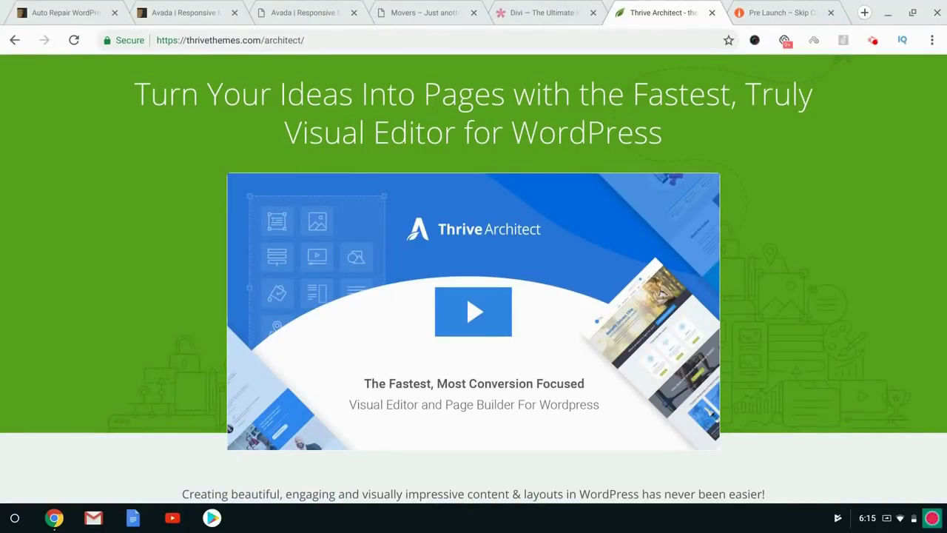
pyautogui.click(180, 6)
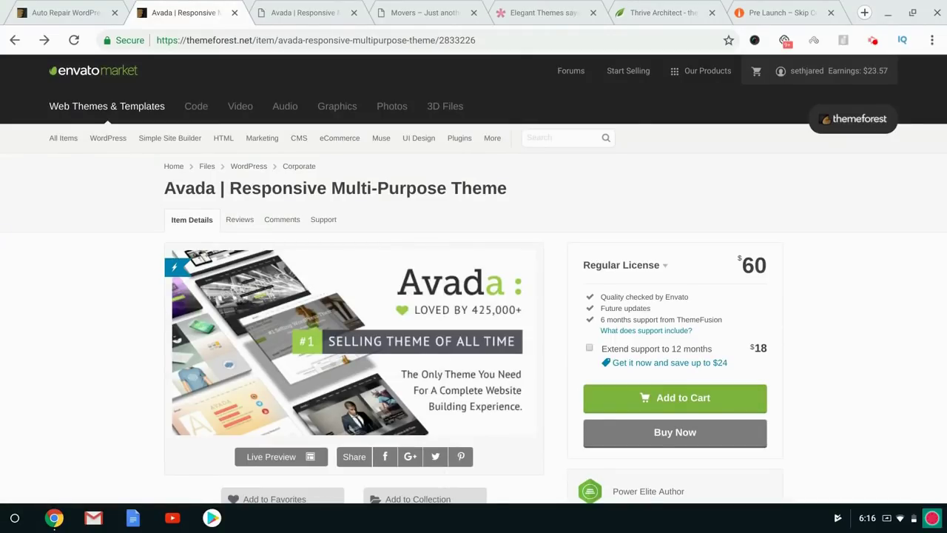
# Stop the screen recording from its browser extension popup.
pyautogui.click(876, 43)
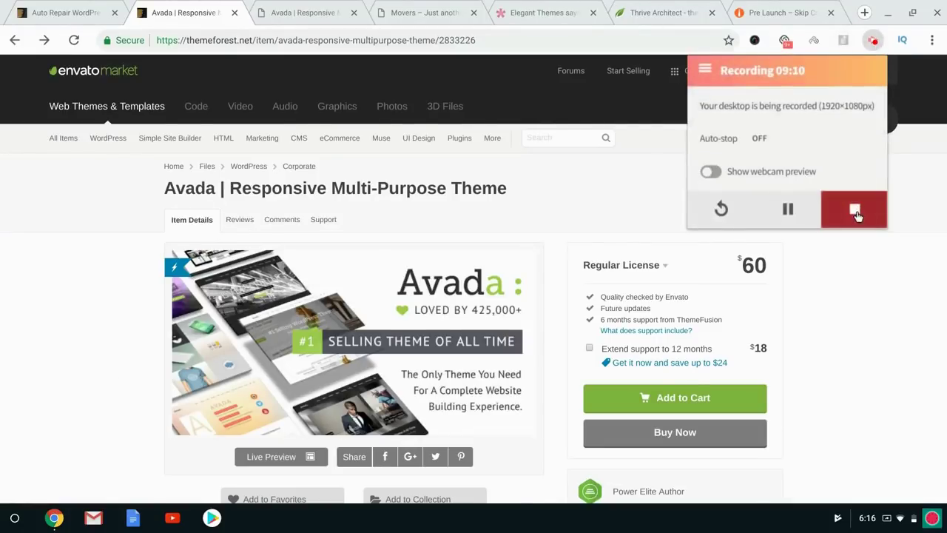
pyautogui.click(853, 207)
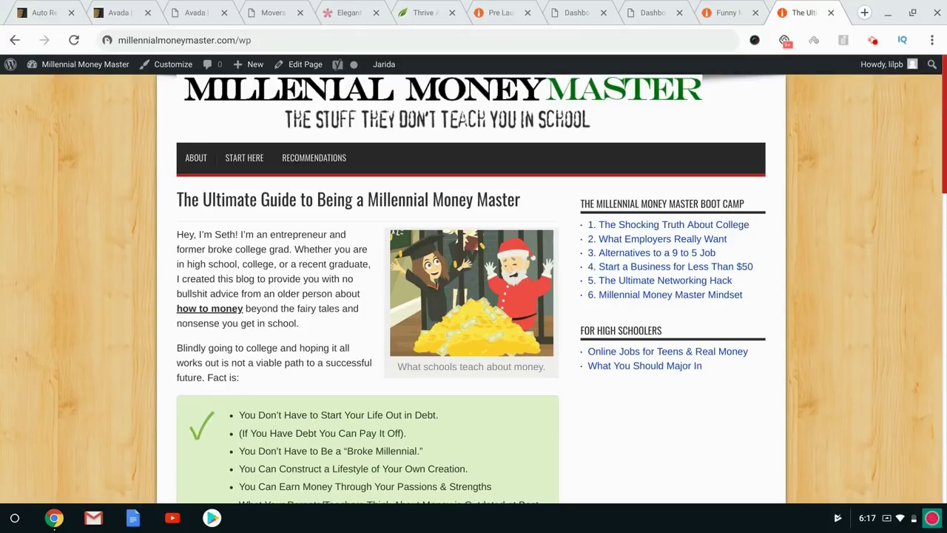
# Glance at Funny Movies to Watch, then load the Skip College for Success members page in a new tab.
pyautogui.moveTo(65, 65)
pyautogui.click(722, 12)
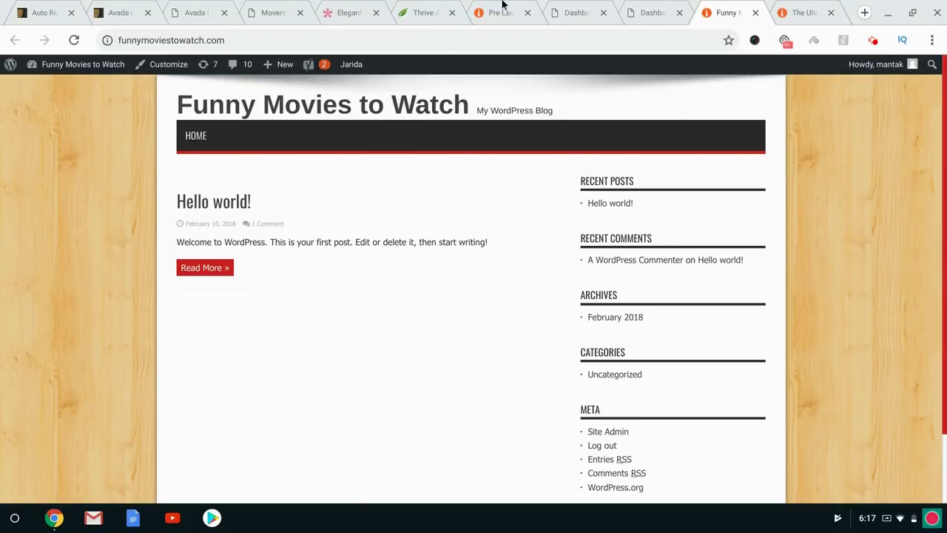
pyautogui.click(864, 12)
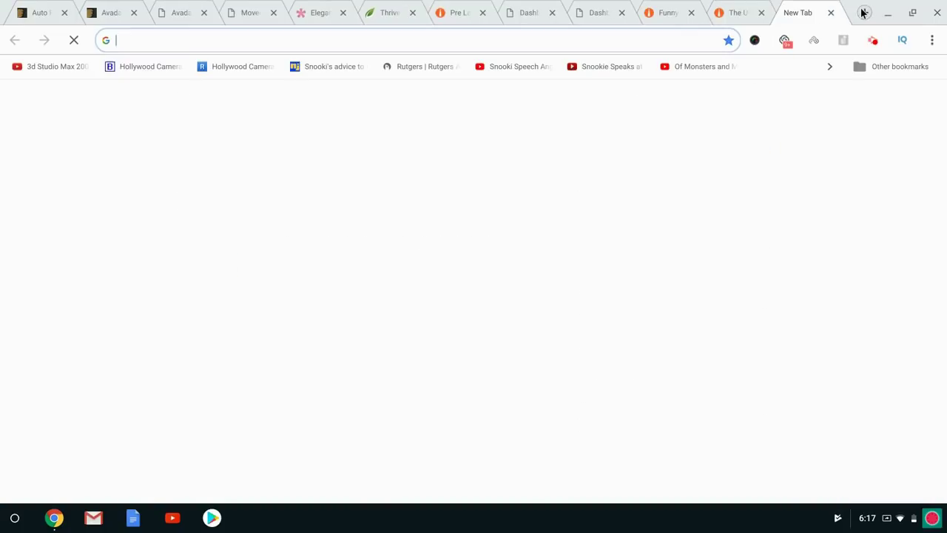
pyautogui.write('skip')
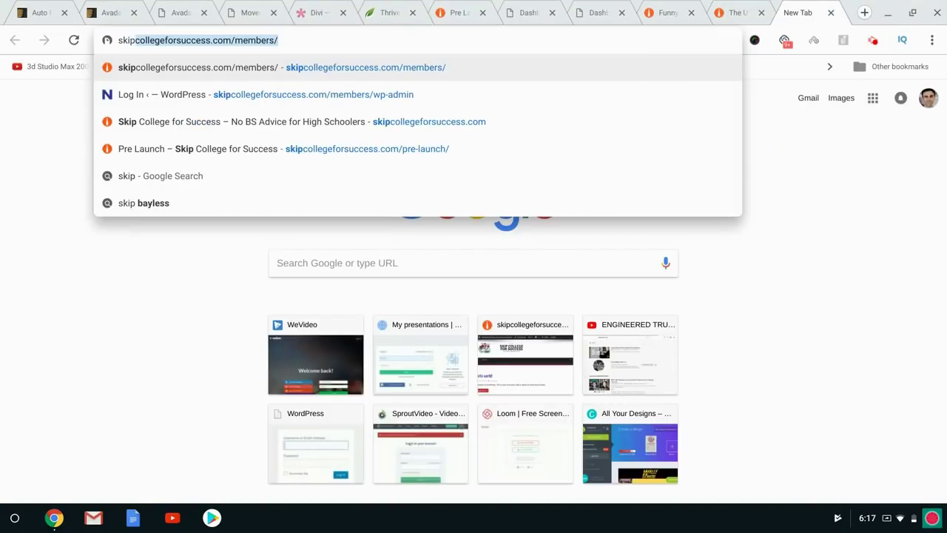
pyautogui.press('Return')
# On Millennial Money Master, open and skim the post '1. The Shocking Truth About College'.
pyautogui.click(736, 13)
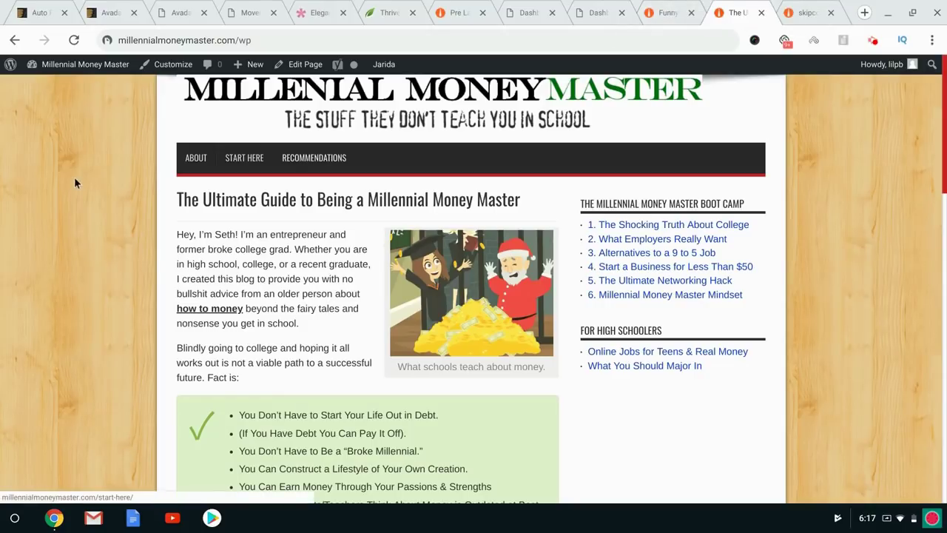
pyautogui.scroll(-10, 131, 177)
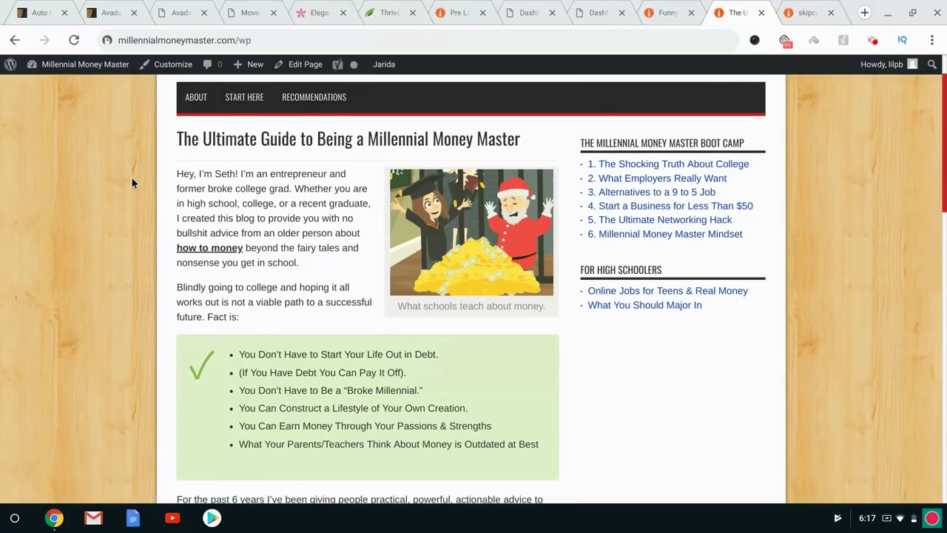
pyautogui.scroll(15, 657, 171)
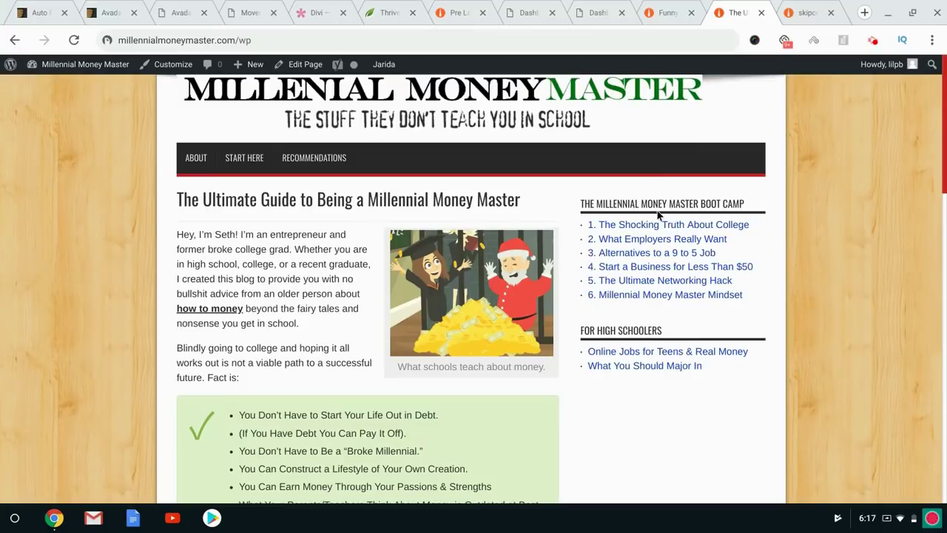
pyautogui.click(636, 232)
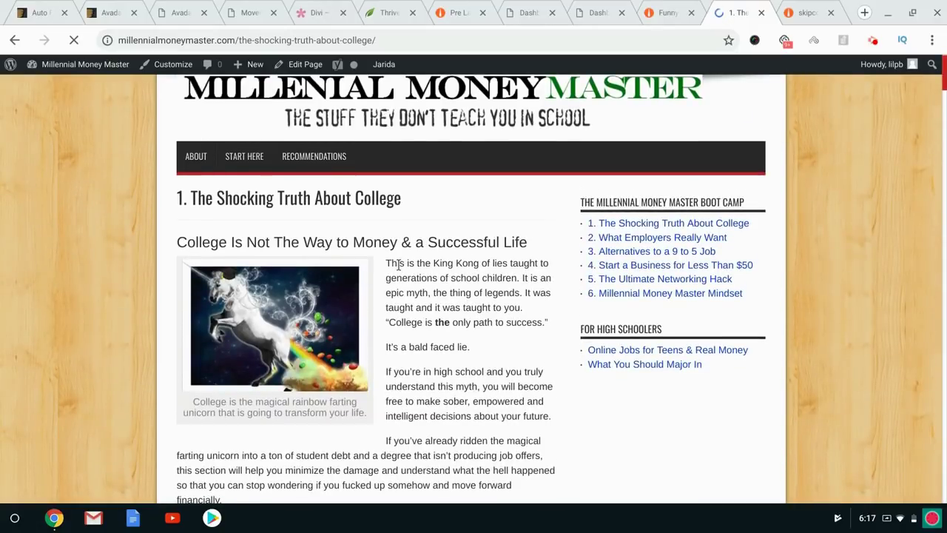
pyautogui.scroll(-15, 399, 264)
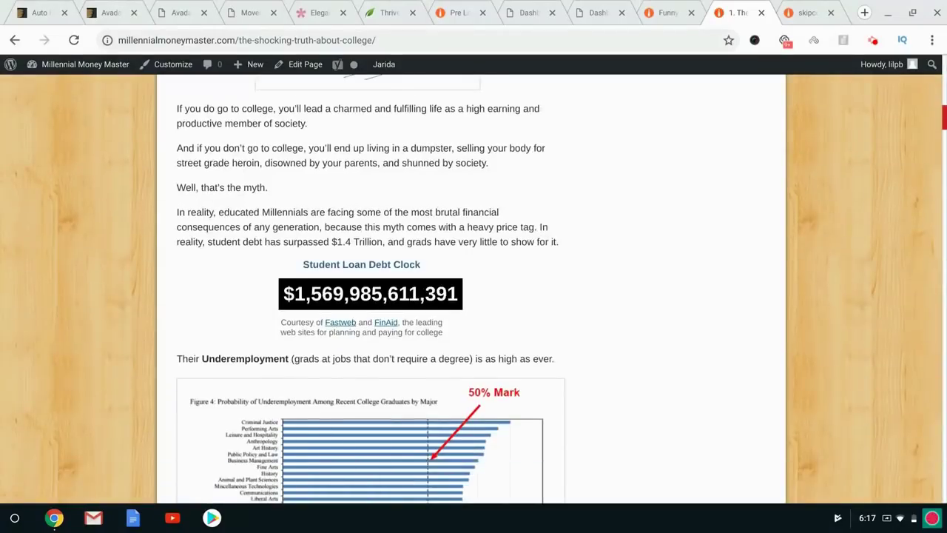
pyautogui.scroll(-8, 473, 288)
pyautogui.scroll(-10, 473, 288)
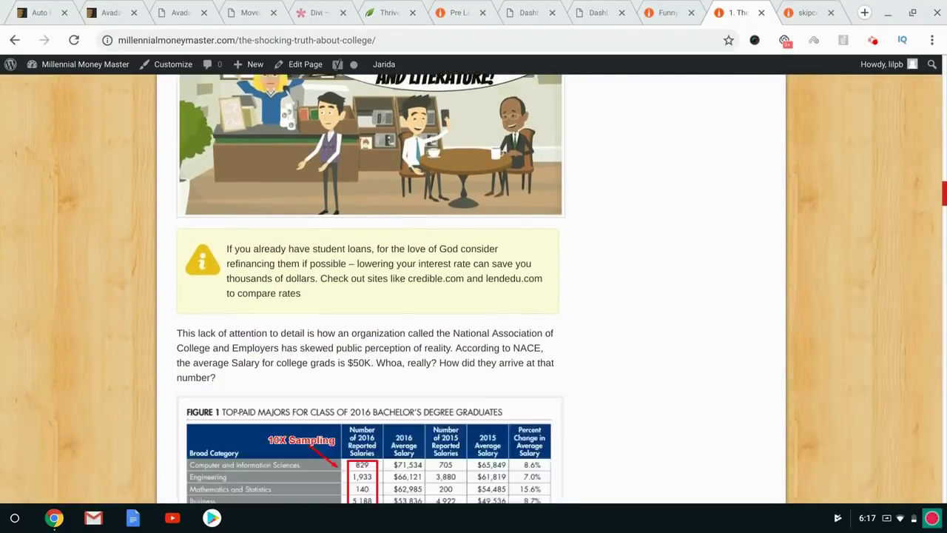
pyautogui.scroll(-3, 370, 289)
pyautogui.press('Home')
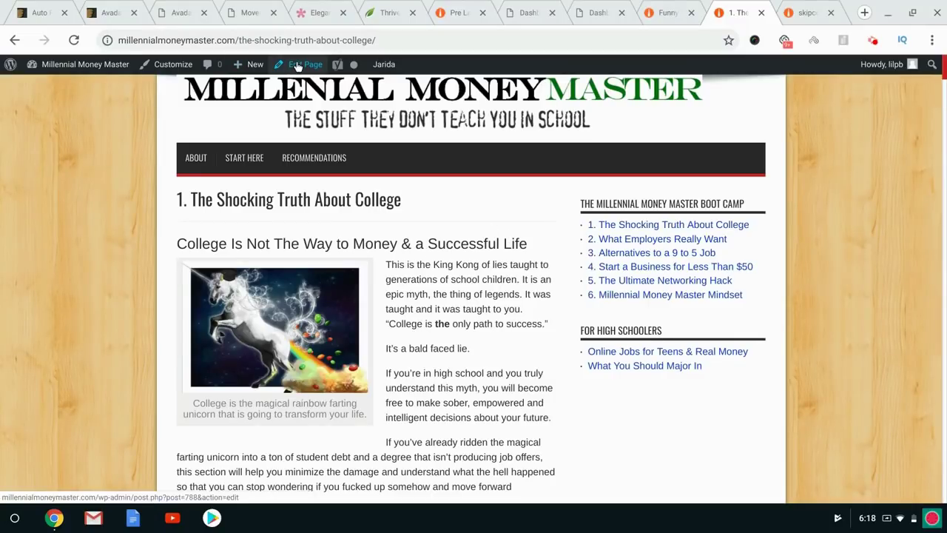
# Dismiss the Welcome, WordPress Experts ad, Jetpack and Gutenberg notices on both dashboards.
pyautogui.moveTo(43, 67)
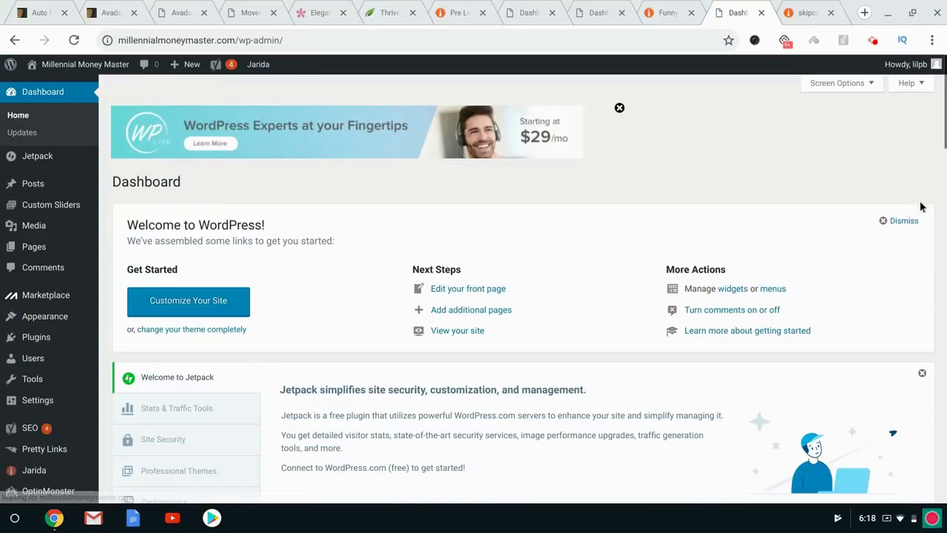
pyautogui.click(889, 222)
pyautogui.click(620, 108)
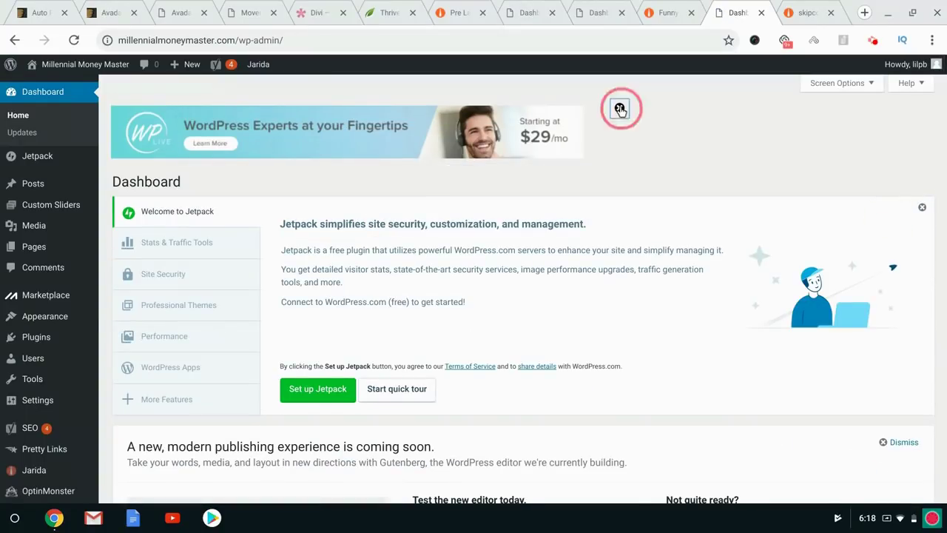
pyautogui.click(920, 208)
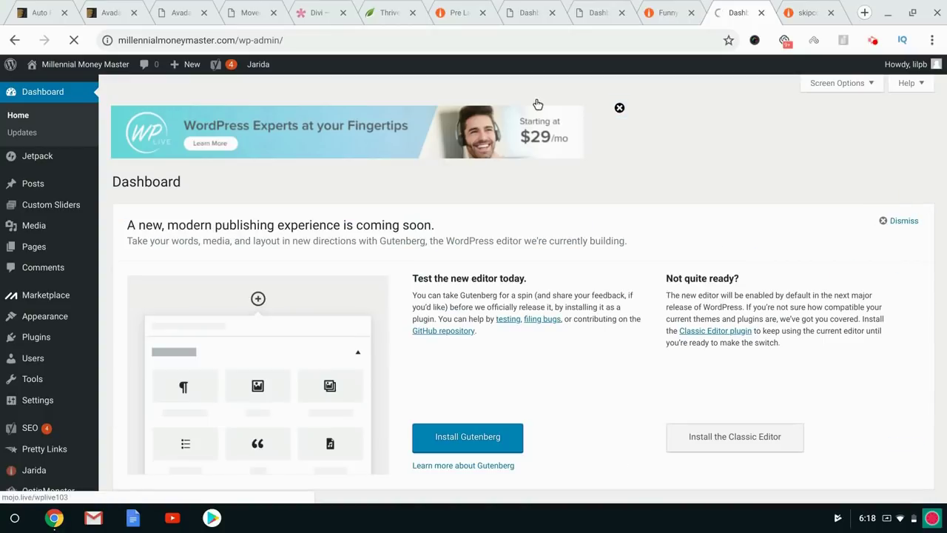
pyautogui.click(509, 9)
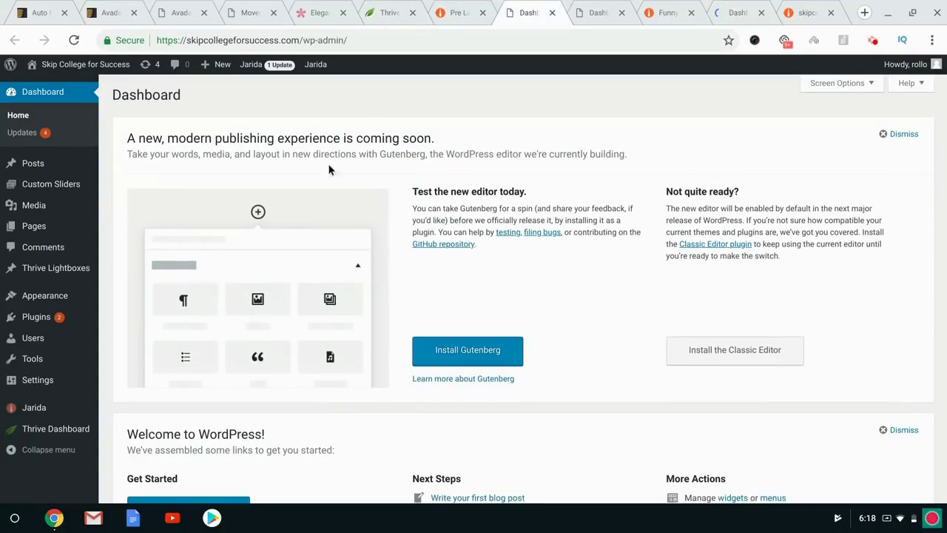
pyautogui.click(898, 134)
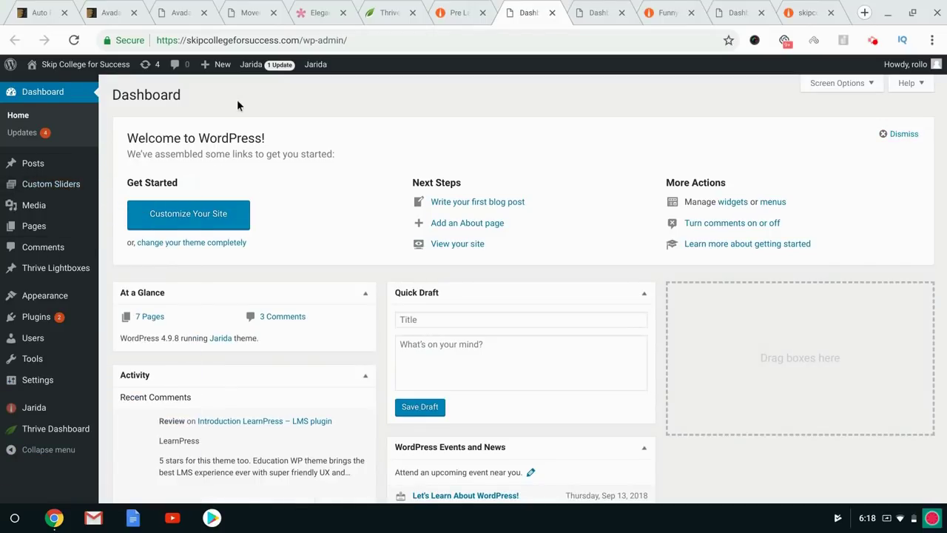
# Back on the Millennial Money Master dashboard, open Pages > All Pages.
pyautogui.moveTo(35, 169)
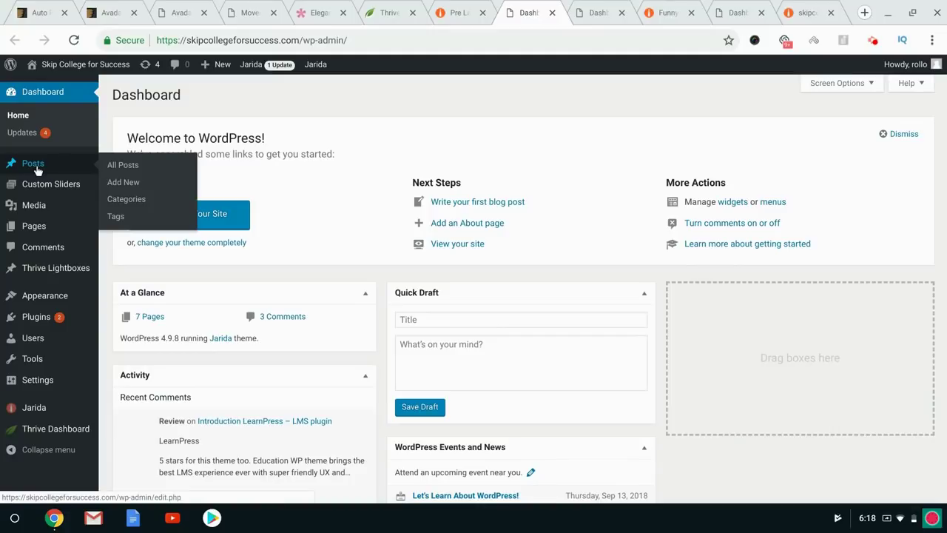
pyautogui.moveTo(46, 230)
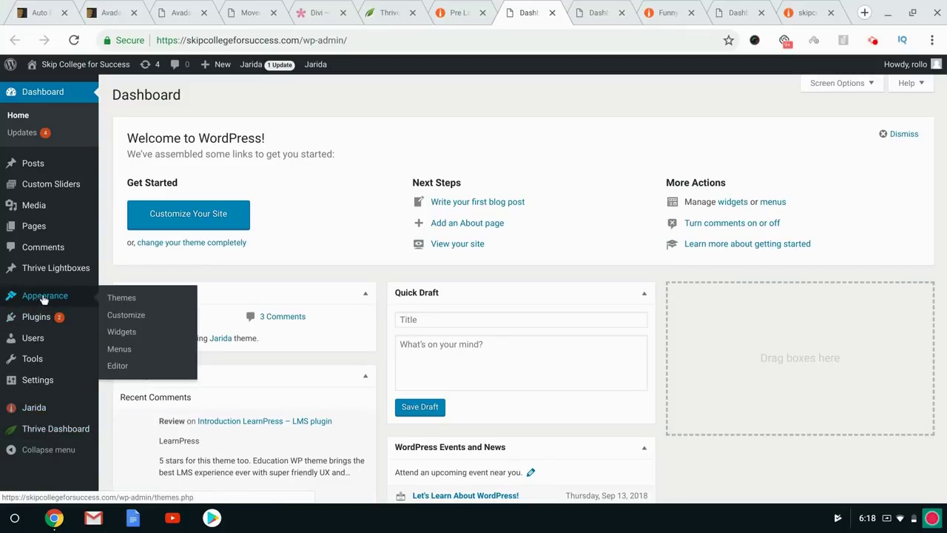
pyautogui.moveTo(46, 390)
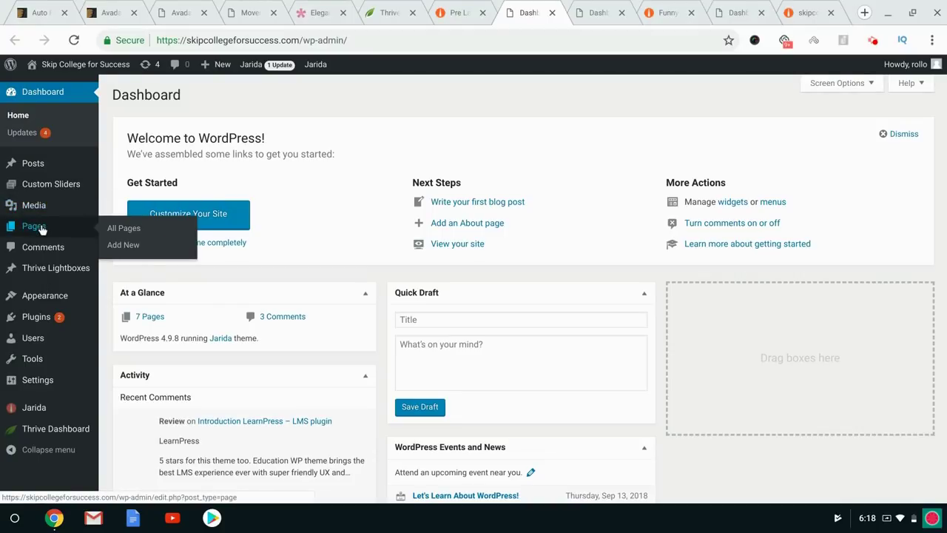
pyautogui.click(688, 4)
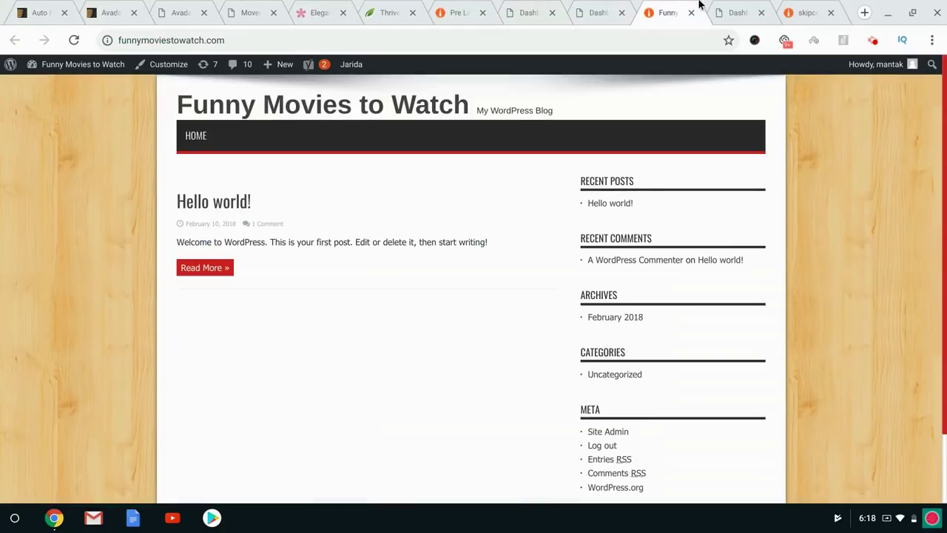
pyautogui.click(787, 4)
pyautogui.click(750, 4)
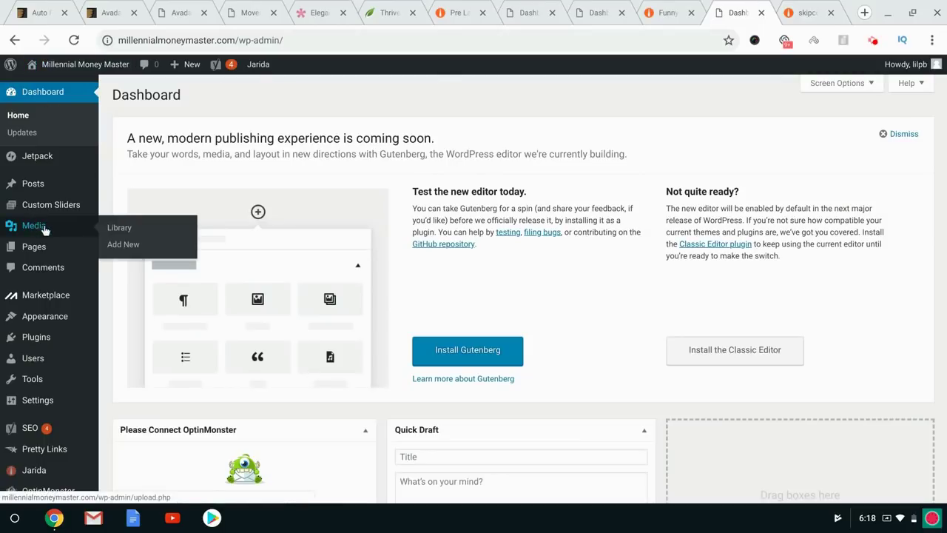
pyautogui.moveTo(79, 249)
pyautogui.click(114, 249)
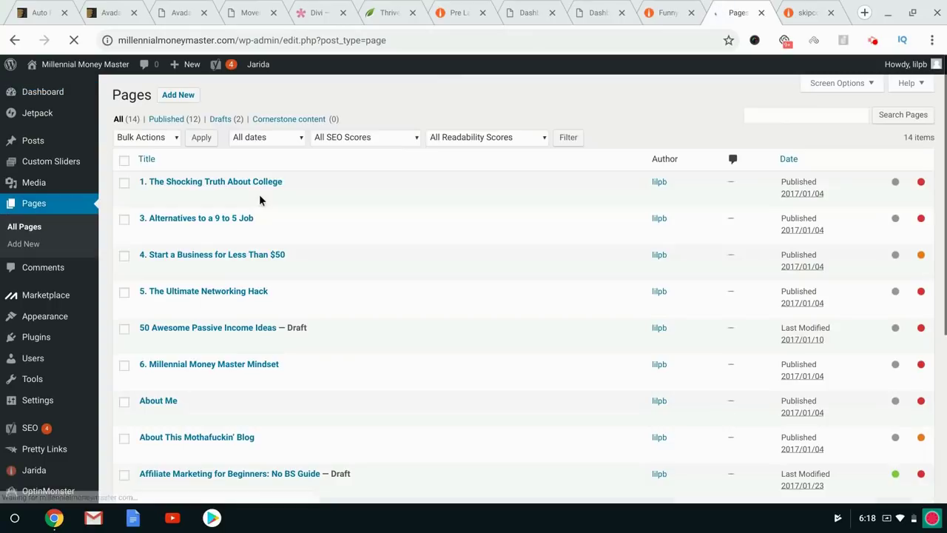
# Edit 'The Shocking Truth About College' in Visual view and open Add New page in another tab.
pyautogui.scroll(-4, 380, 239)
pyautogui.scroll(4, 380, 239)
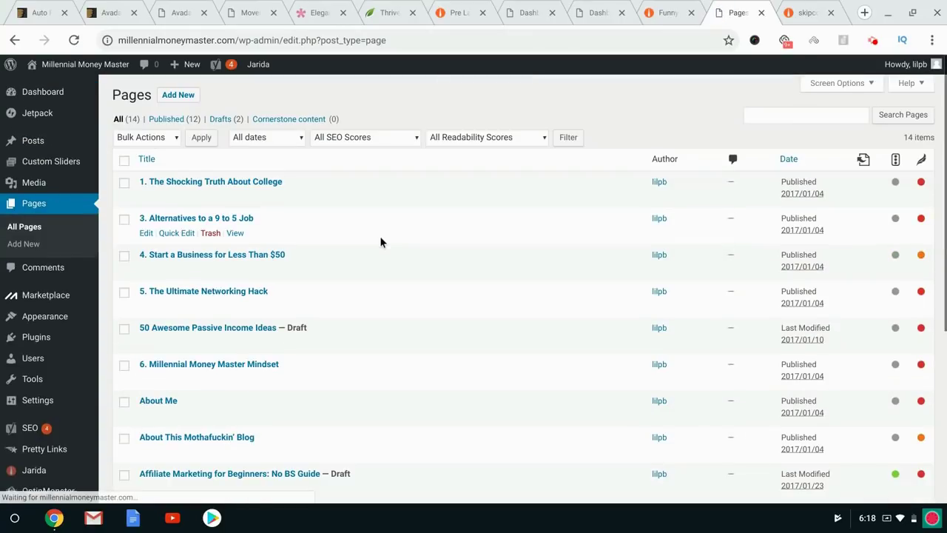
pyautogui.click(147, 198)
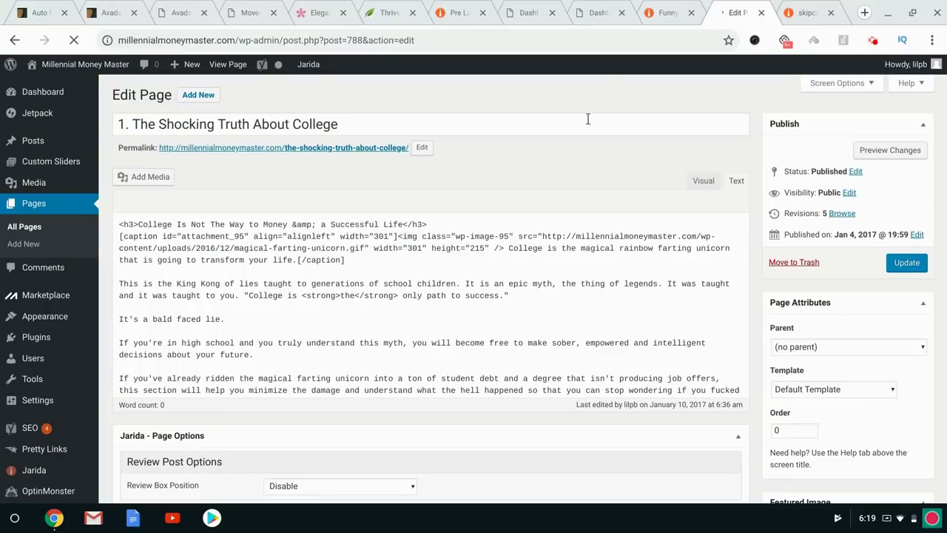
pyautogui.click(704, 182)
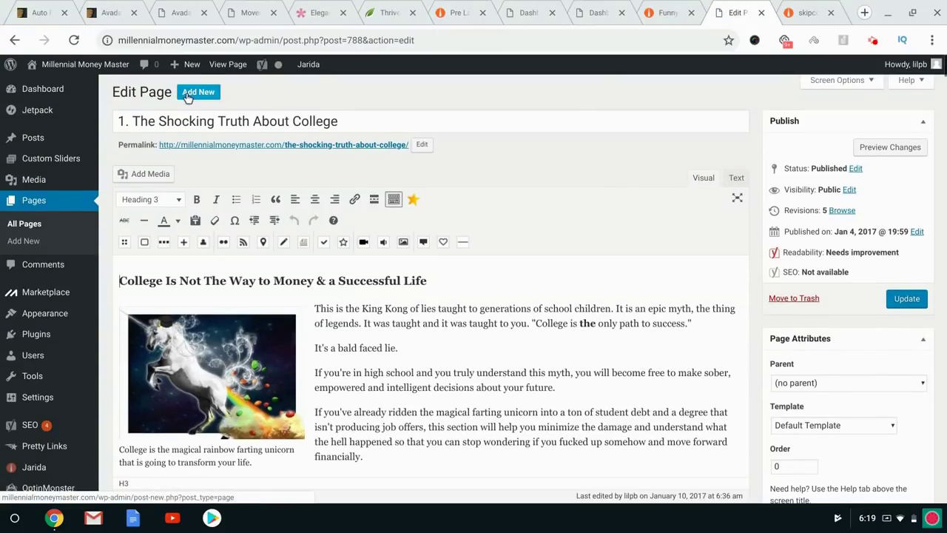
pyautogui.middleClick(196, 95)
# Try left alignment on the beach illustration, then set it back to right-aligned.
pyautogui.click(405, 310)
pyautogui.click(356, 308)
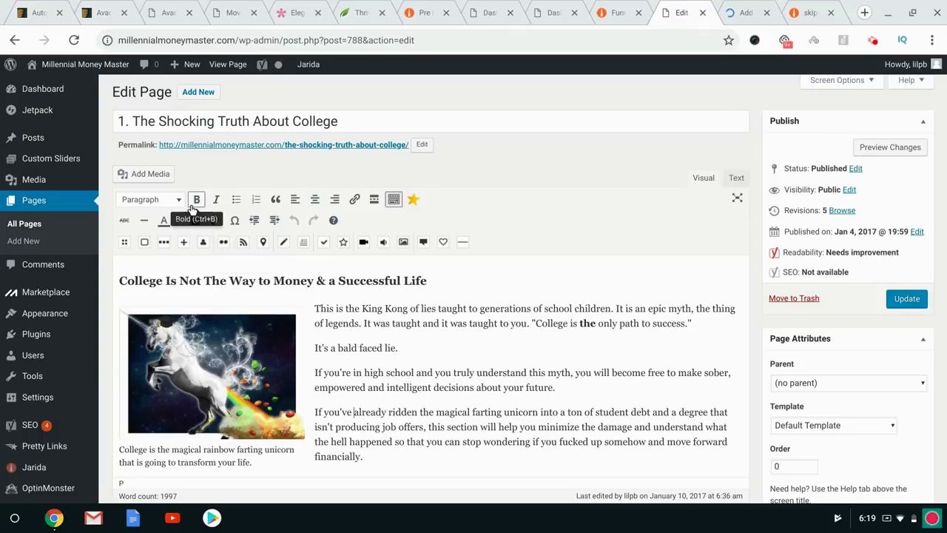
pyautogui.scroll(-3, 375, 341)
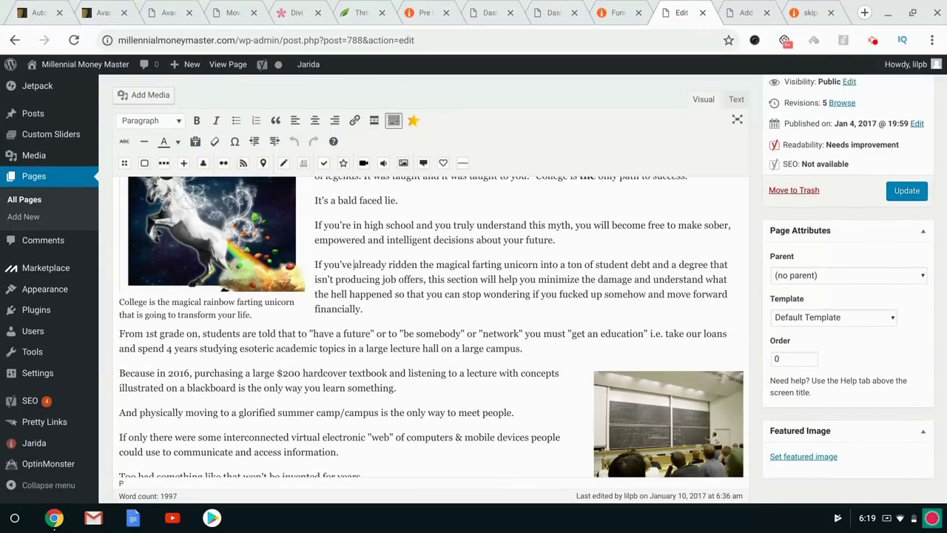
pyautogui.scroll(-10, 304, 239)
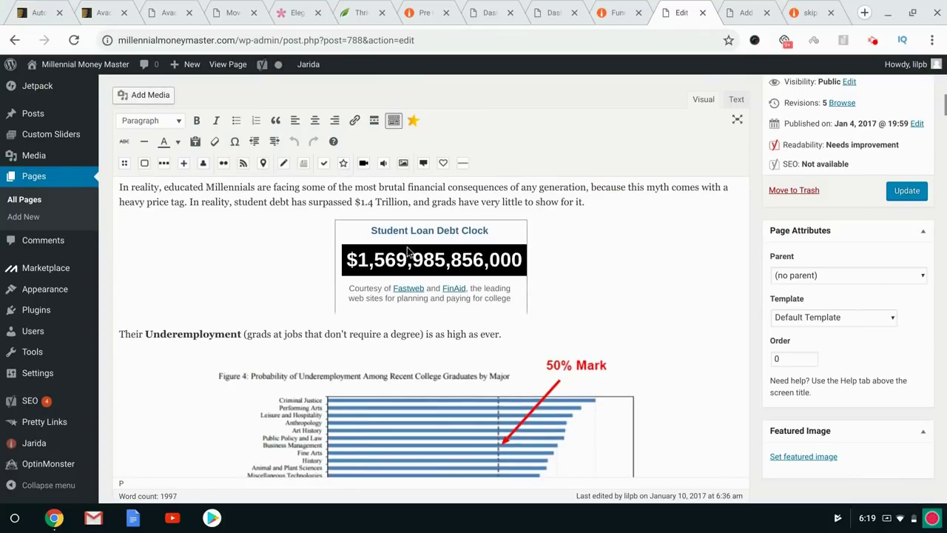
pyautogui.scroll(-10, 389, 317)
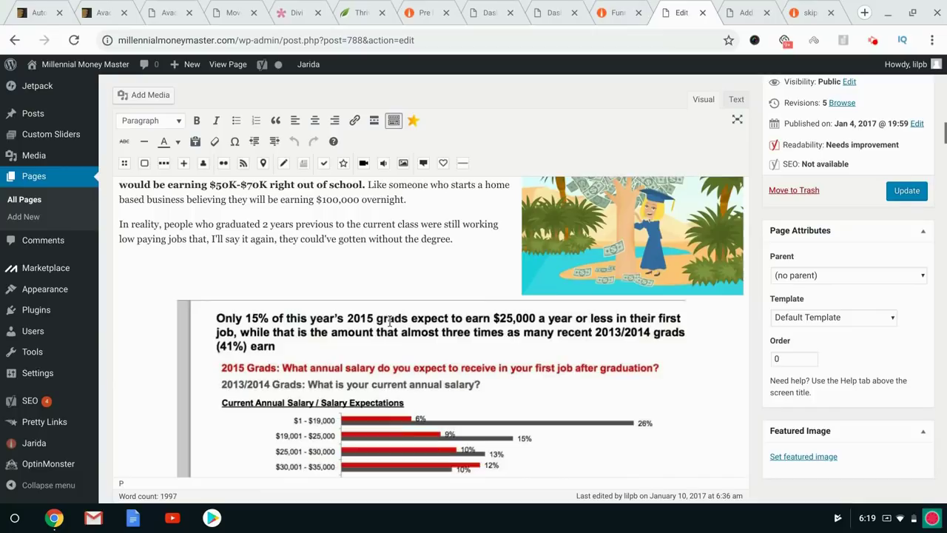
pyautogui.click(541, 259)
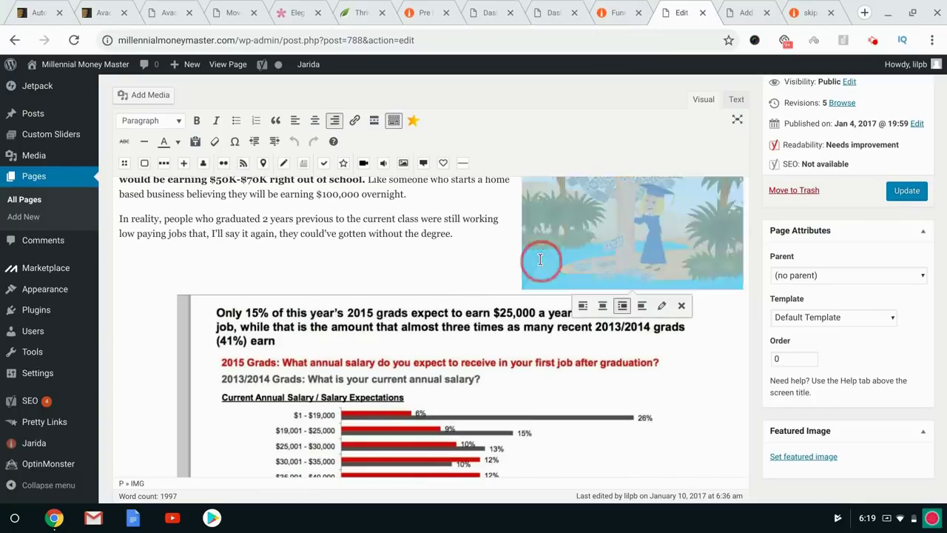
pyautogui.click(583, 306)
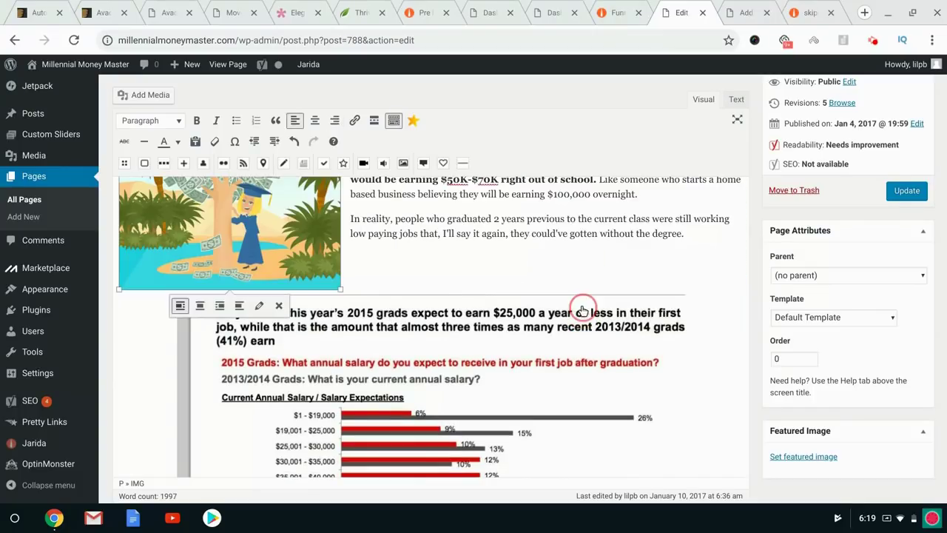
pyautogui.click(220, 306)
pyautogui.scroll(10, 352, 281)
pyautogui.scroll(5, 352, 282)
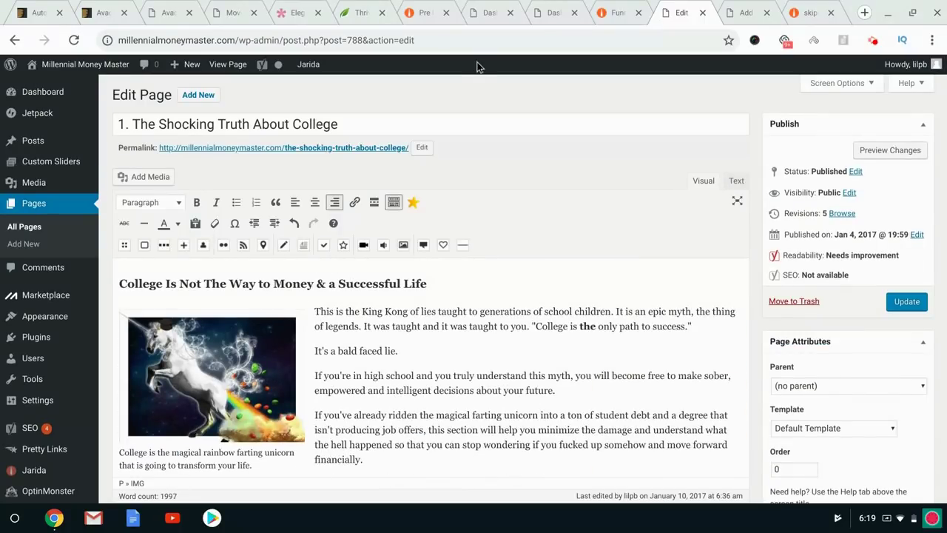
# In the new page, enter title 'New Page' and body 'Start typing and expressing yourself...'.
pyautogui.click(742, 9)
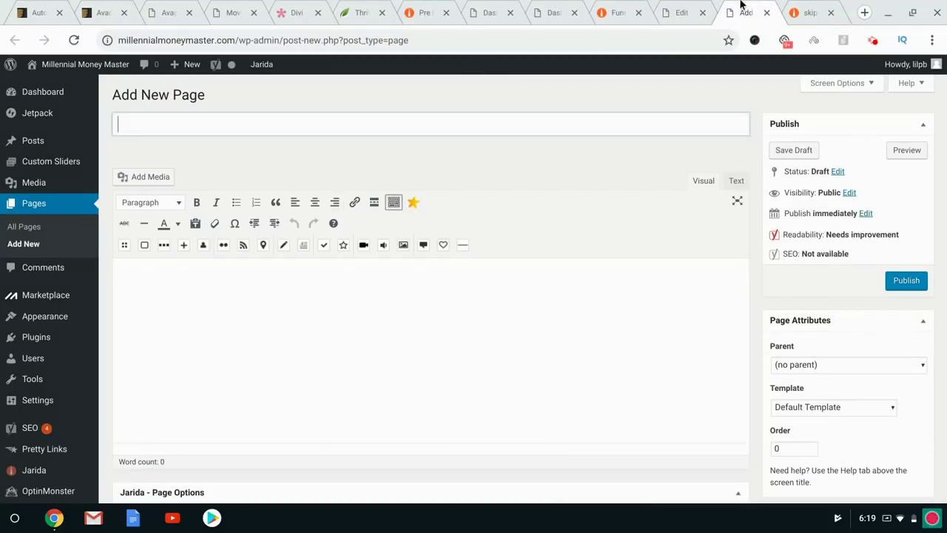
pyautogui.write('New Page')
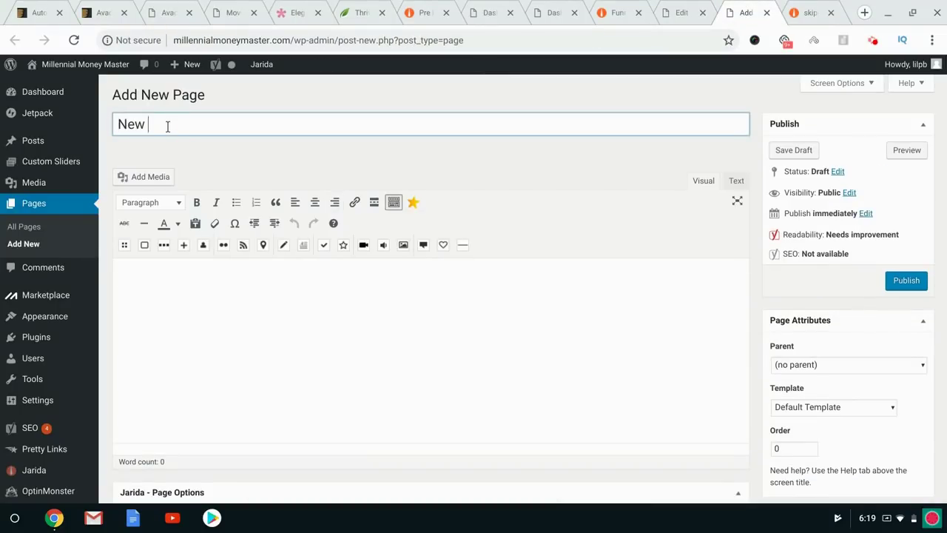
pyautogui.click(225, 376)
pyautogui.write('Start typing and expressing yourself...')
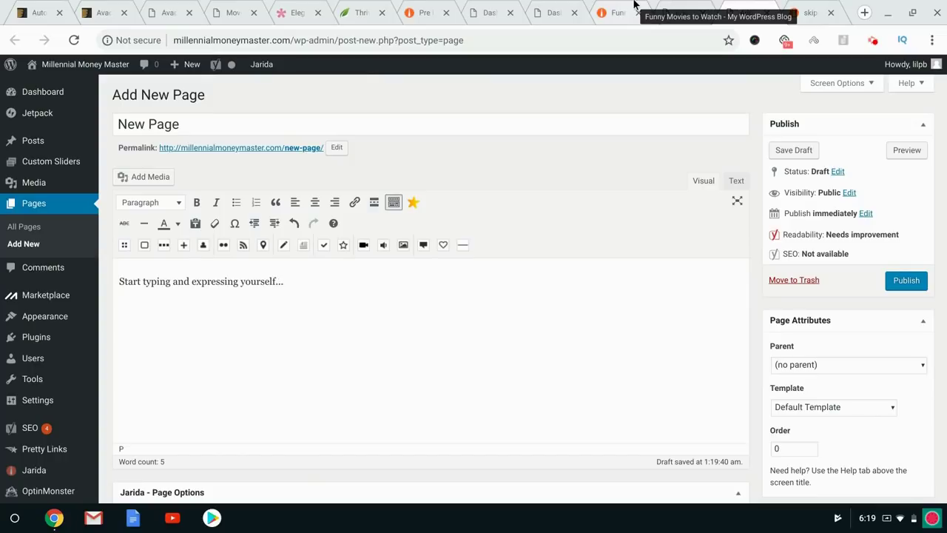
pyautogui.tripleClick(168, 278)
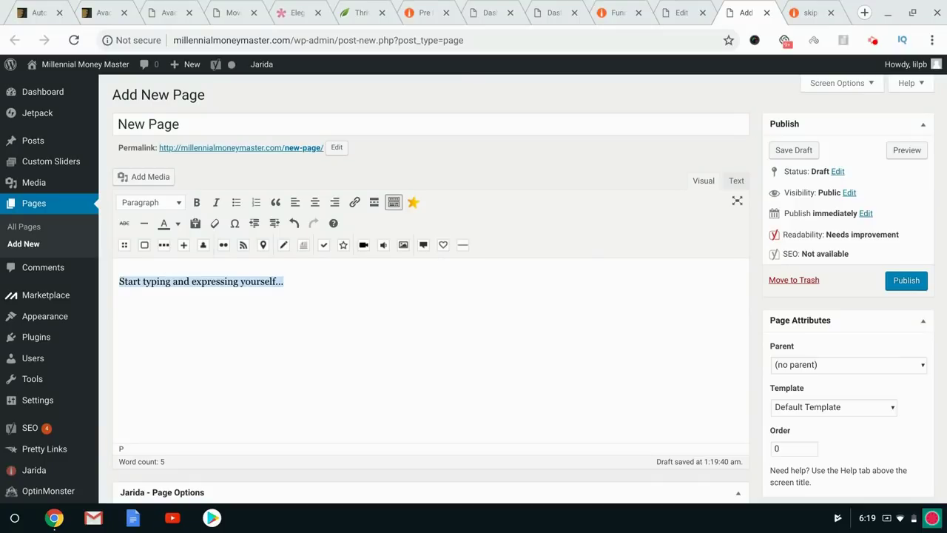
# Look over the draft, then go back to the College article and on to Film School Secrets.
pyautogui.scroll(-6, 268, 297)
pyautogui.scroll(-5, 267, 297)
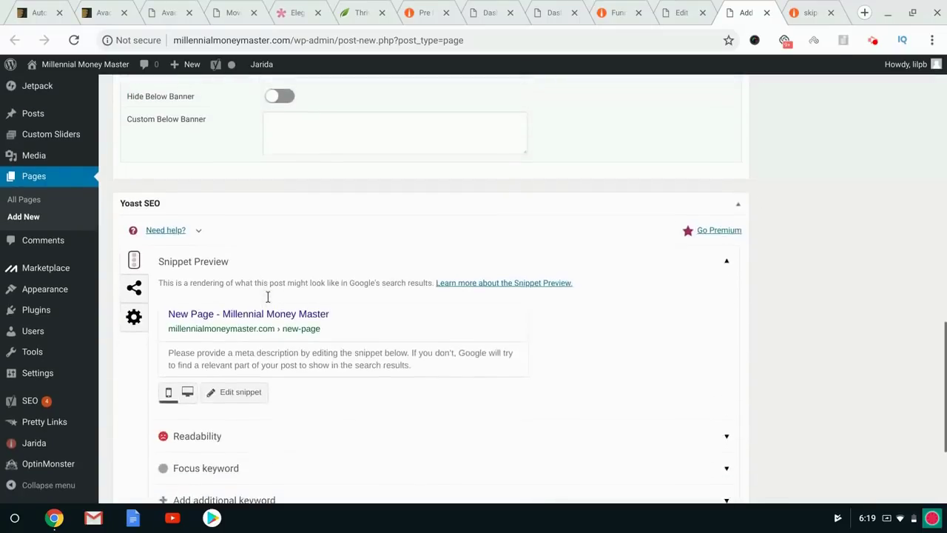
pyautogui.scroll(11, 268, 296)
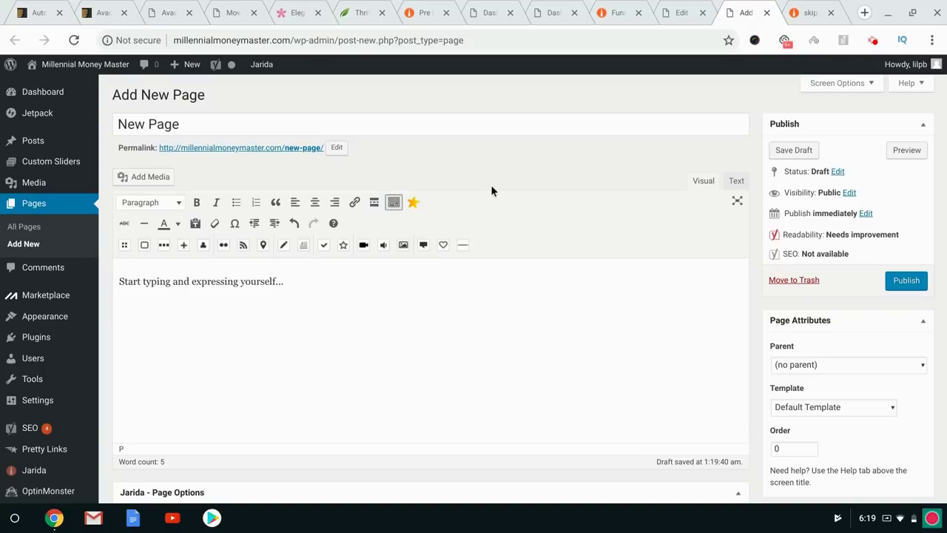
pyautogui.scroll(-11, 527, 197)
pyautogui.scroll(11, 528, 197)
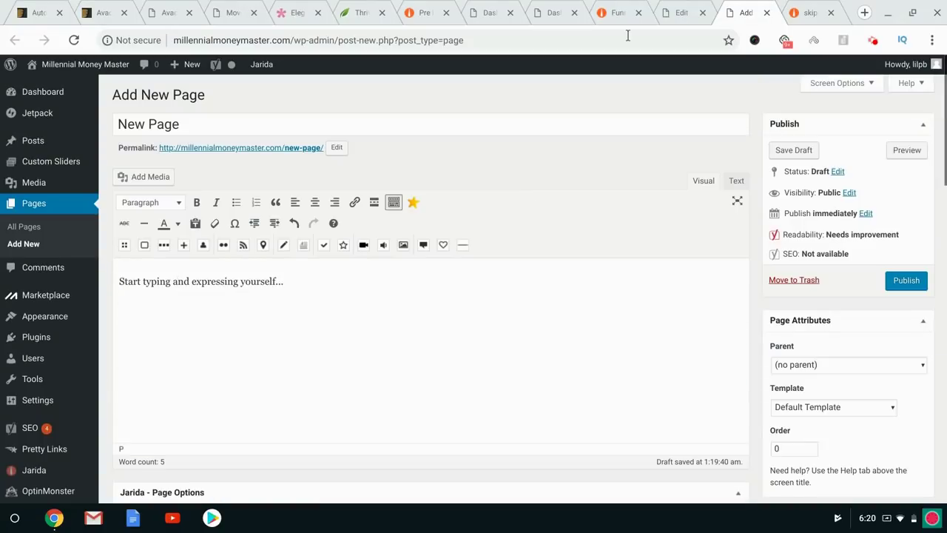
pyautogui.click(689, 6)
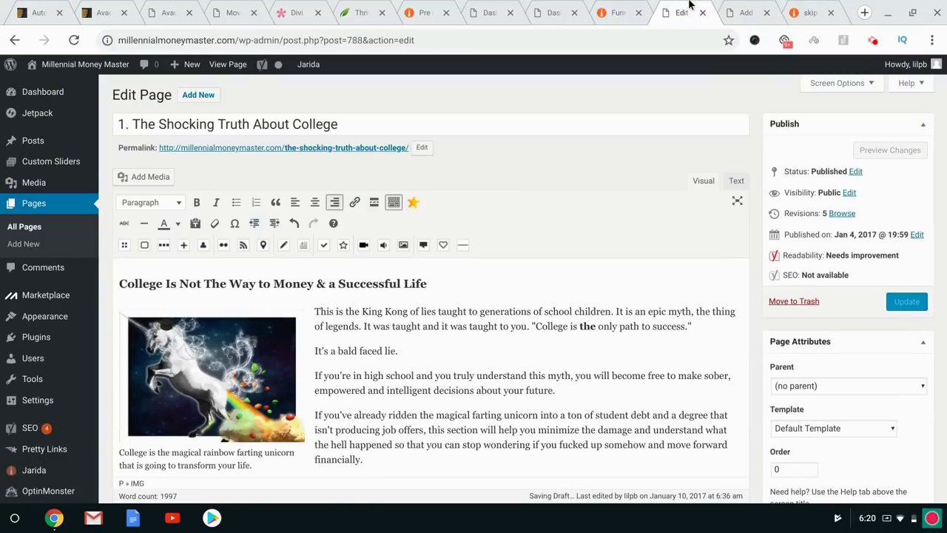
pyautogui.click(618, 13)
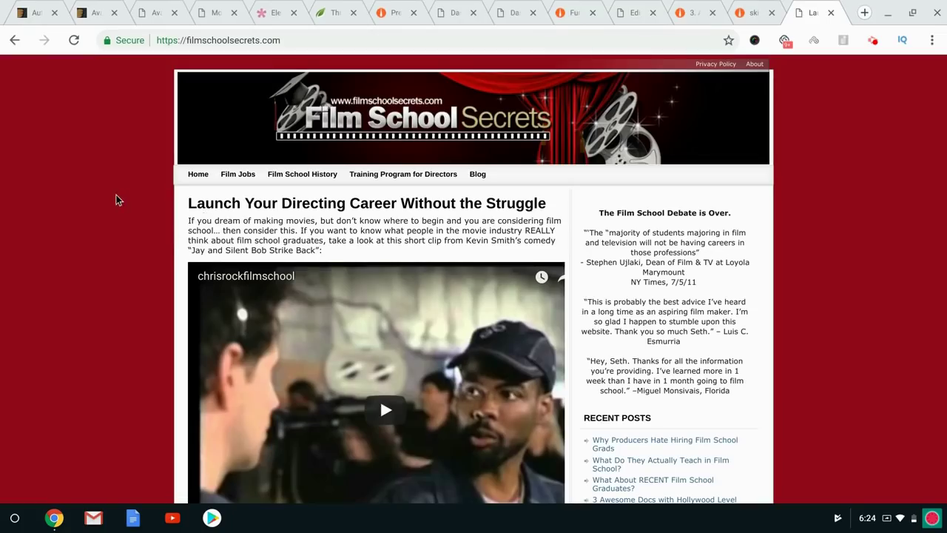
# Browse the Film School Secrets homepage and Film Jobs article, then open the USC Film School article.
pyautogui.scroll(-3, 116, 200)
pyautogui.scroll(-6, 116, 195)
pyautogui.scroll(9, 116, 200)
pyautogui.scroll(-15, 220, 219)
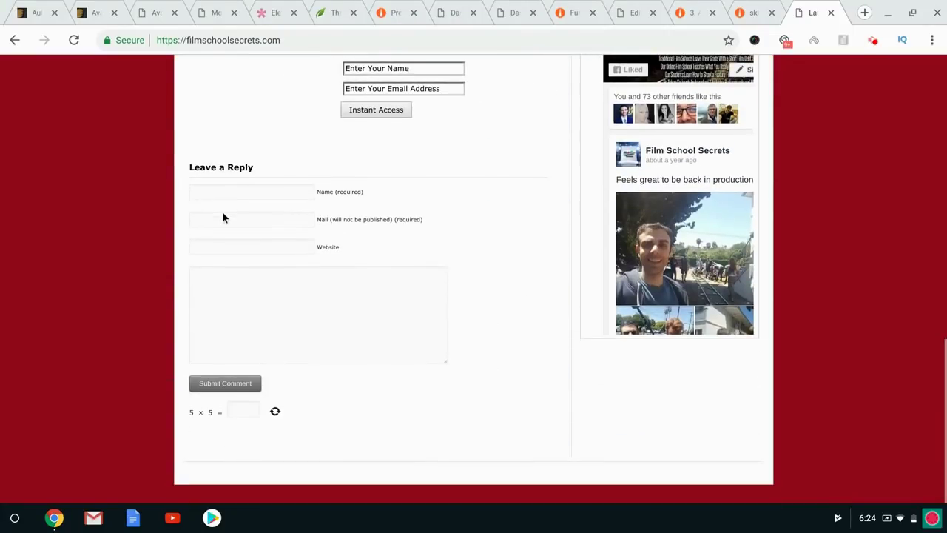
pyautogui.scroll(15, 507, 355)
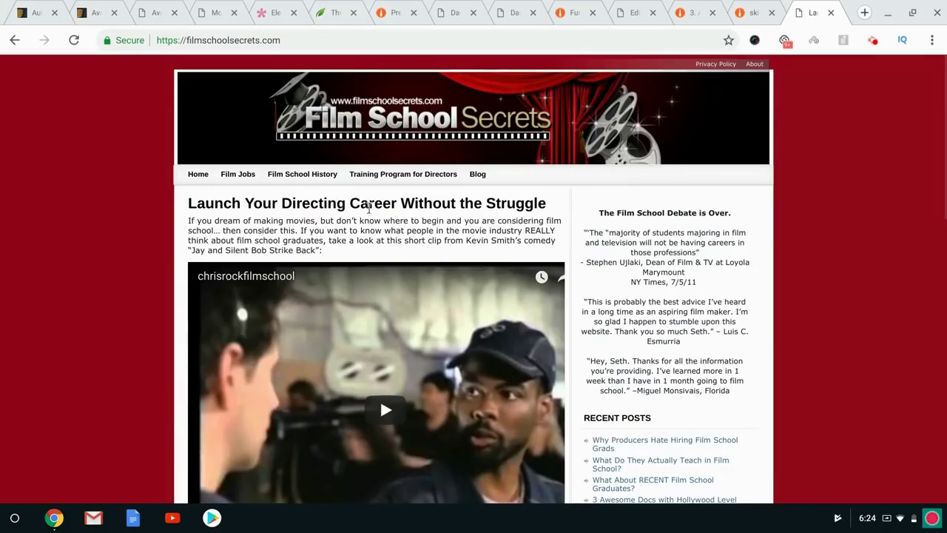
pyautogui.click(227, 176)
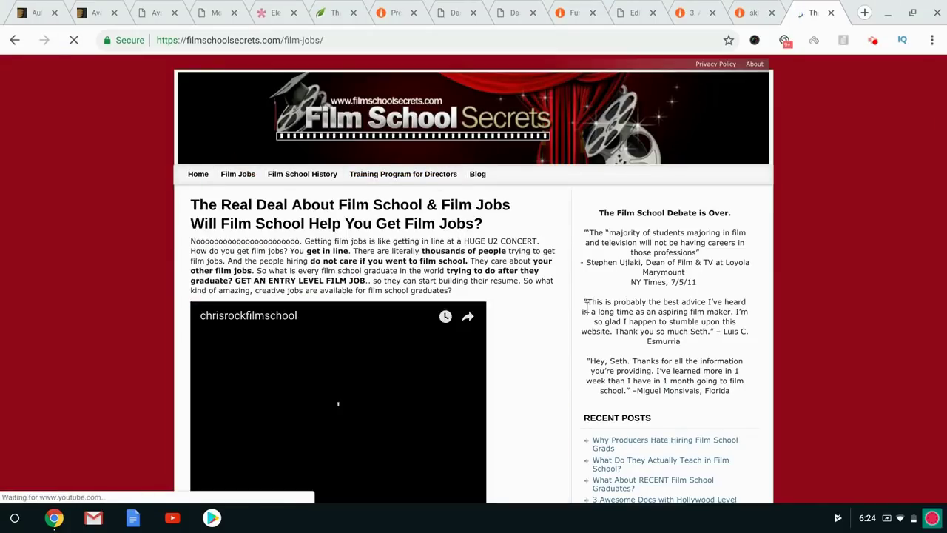
pyautogui.scroll(-3, 563, 281)
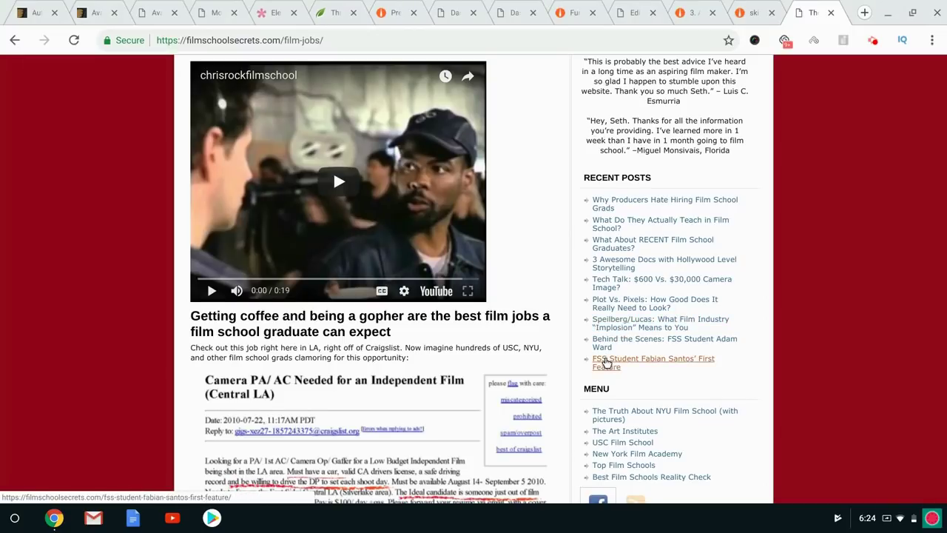
pyautogui.scroll(-2, 605, 359)
pyautogui.click(611, 345)
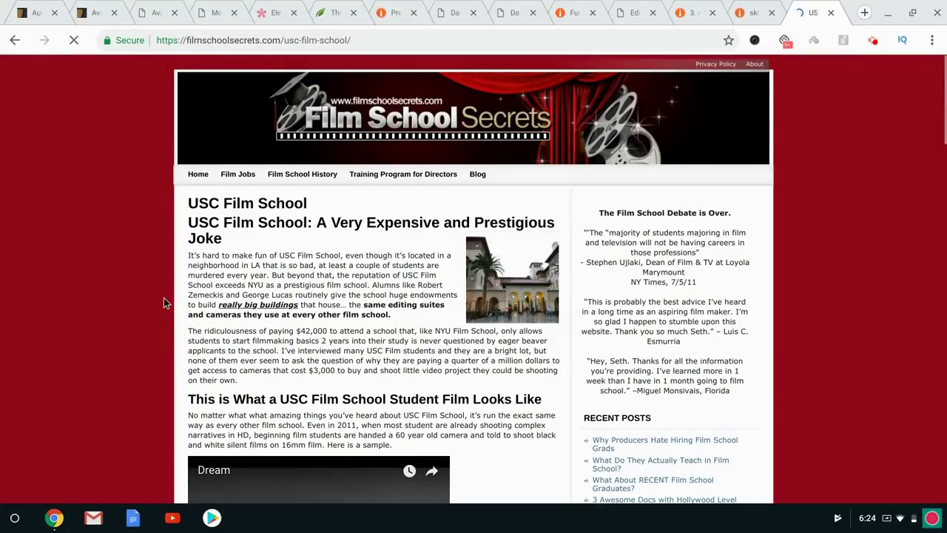
# Scroll through the USC Film School article, then open the Film Jobs page.
pyautogui.scroll(-2, 164, 299)
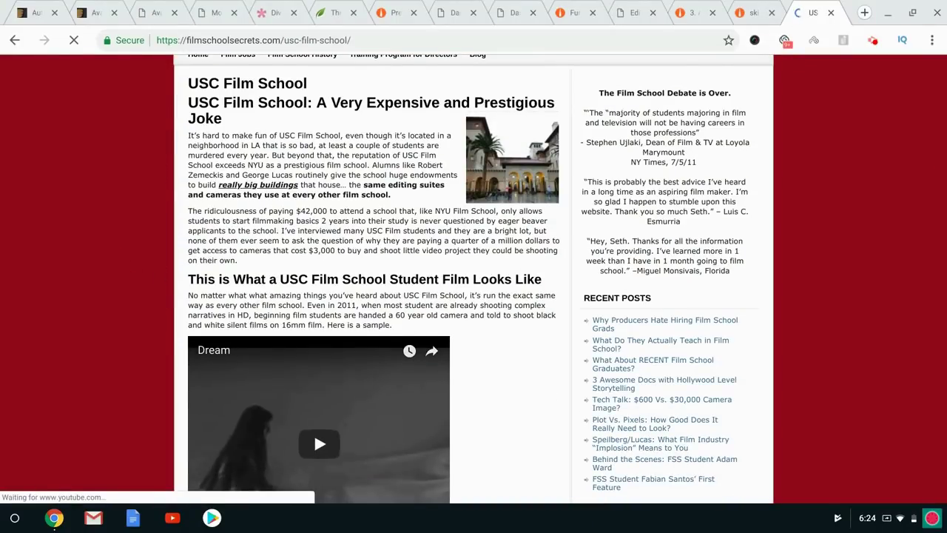
pyautogui.scroll(-8, 163, 300)
pyautogui.scroll(-8, 363, 281)
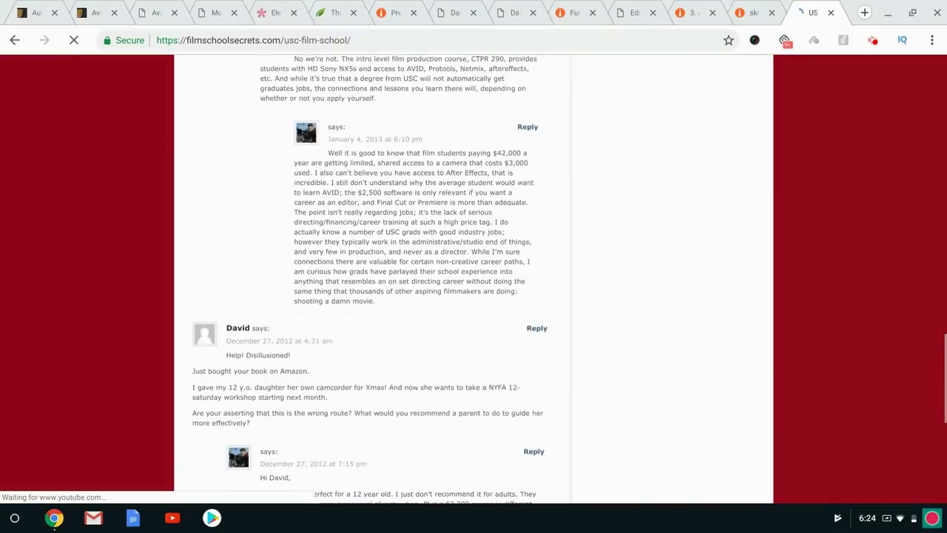
pyautogui.scroll(7, 363, 282)
pyautogui.scroll(-3, 363, 281)
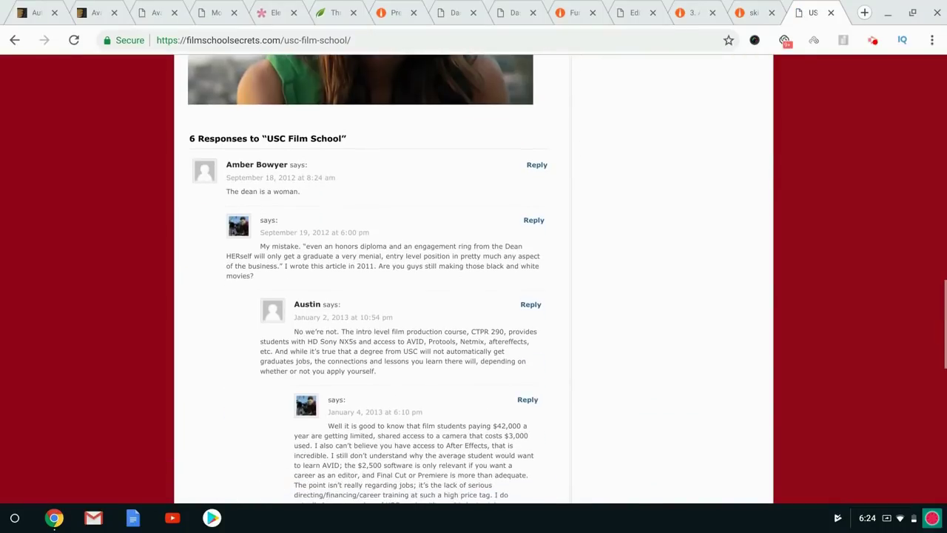
pyautogui.scroll(-2, 363, 281)
pyautogui.scroll(-3, 497, 282)
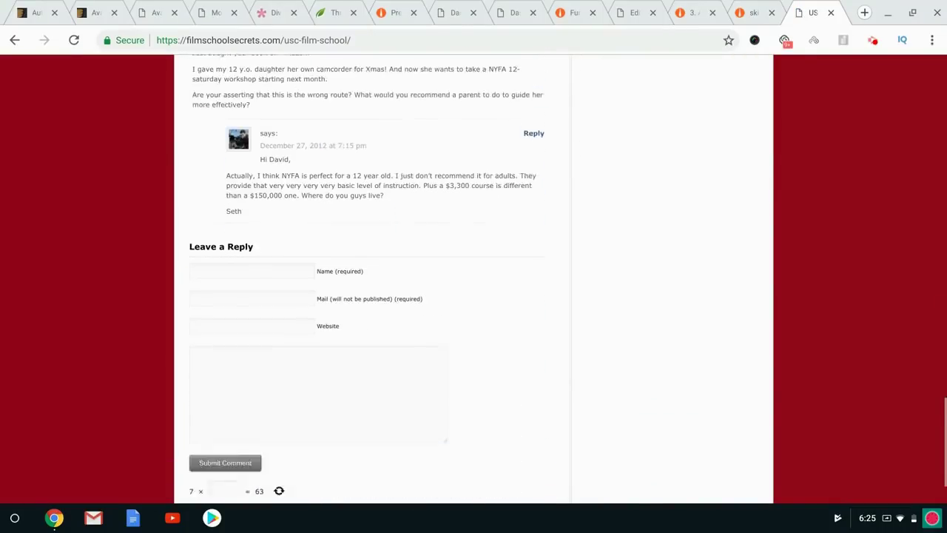
pyautogui.scroll(20, 497, 282)
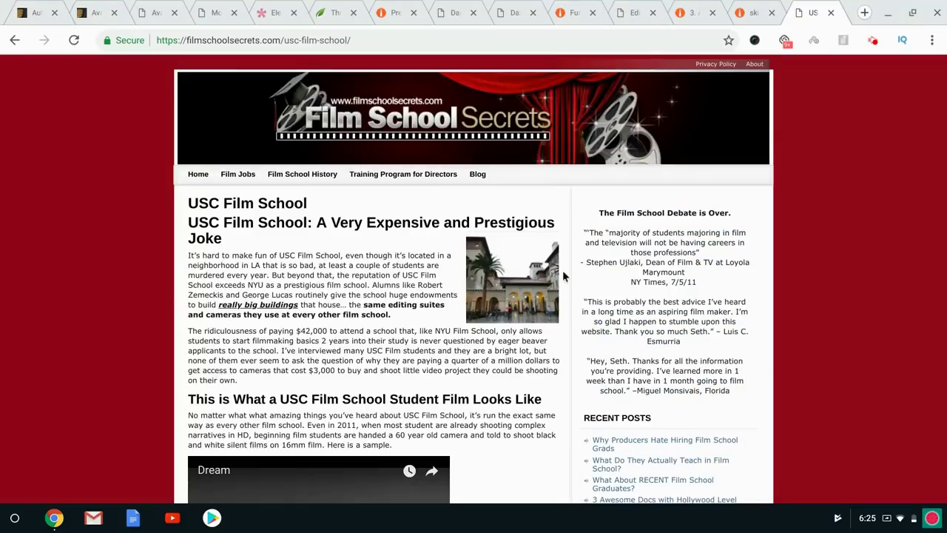
pyautogui.scroll(-3, 379, 196)
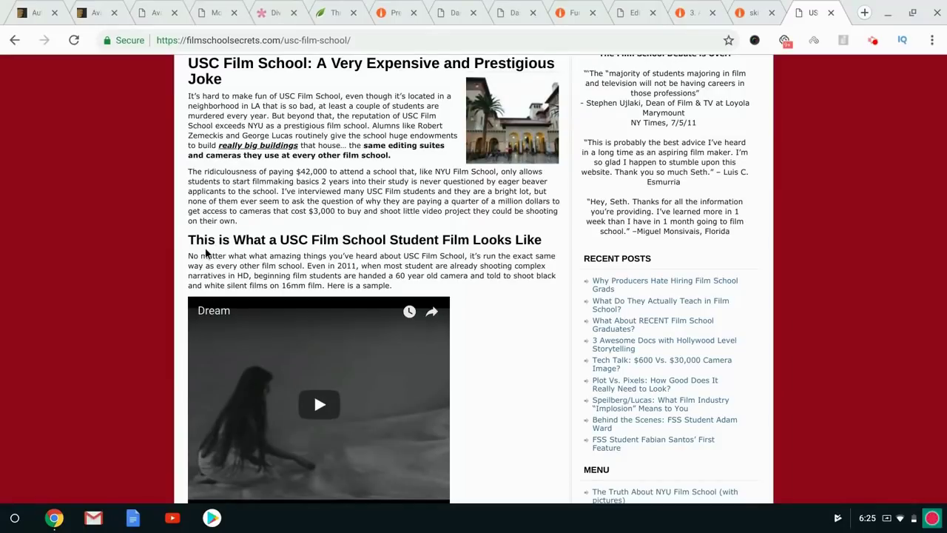
pyautogui.scroll(-2, 156, 264)
pyautogui.scroll(5, 155, 265)
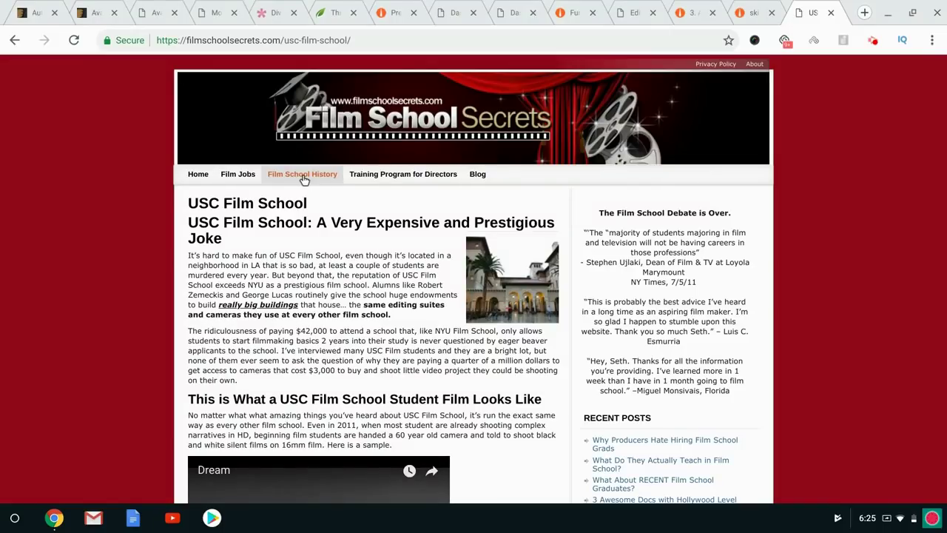
pyautogui.click(255, 182)
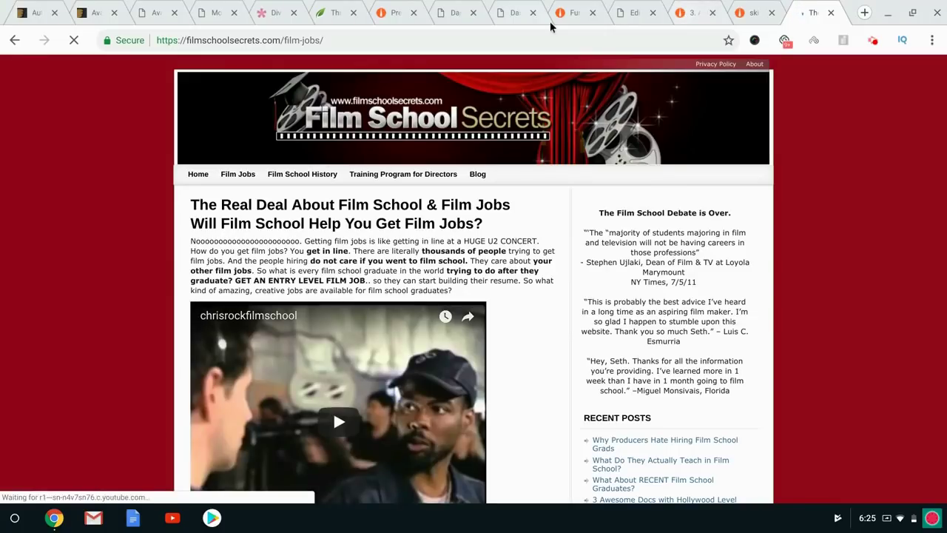
# View the Training Program for Directors page, then move on to the How to Create a Website site.
pyautogui.scroll(-3, 566, 239)
pyautogui.scroll(3, 566, 239)
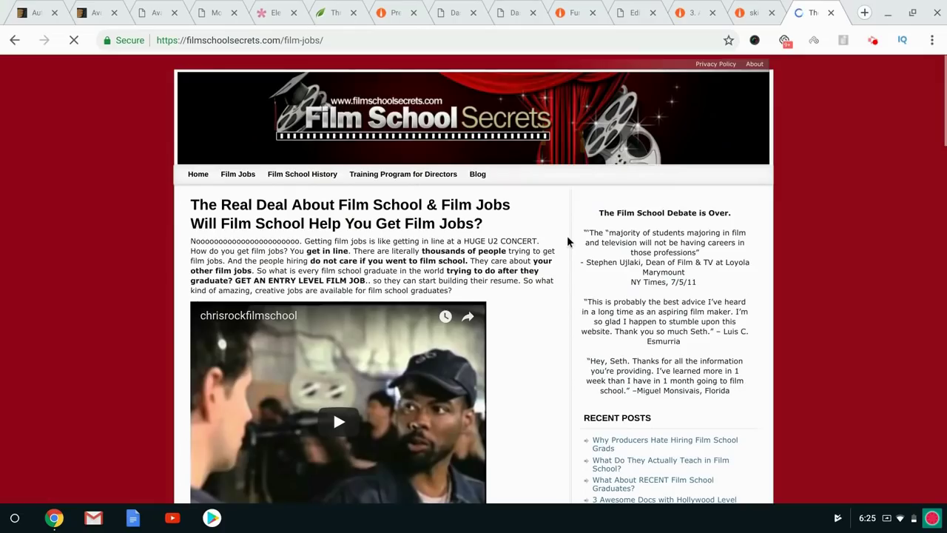
pyautogui.click(403, 178)
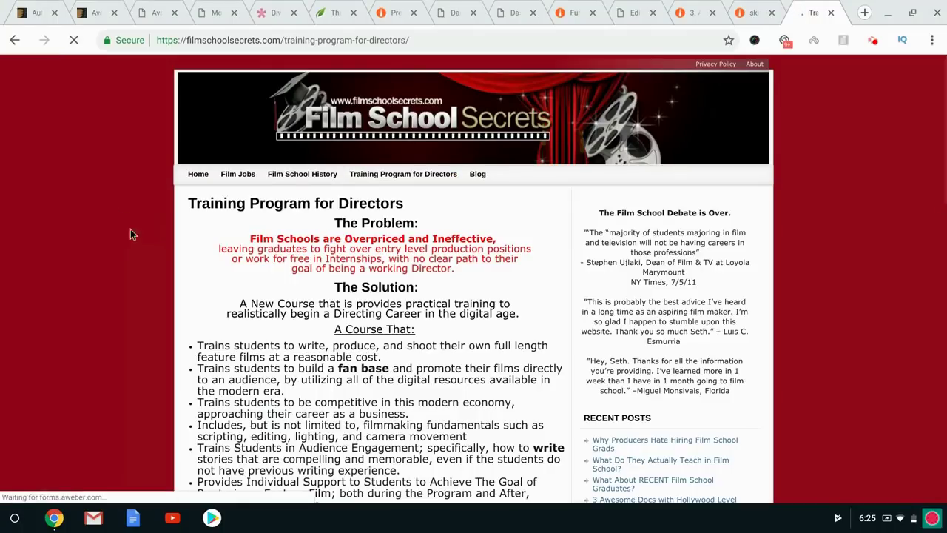
pyautogui.scroll(-3, 249, 333)
pyautogui.scroll(-8, 247, 332)
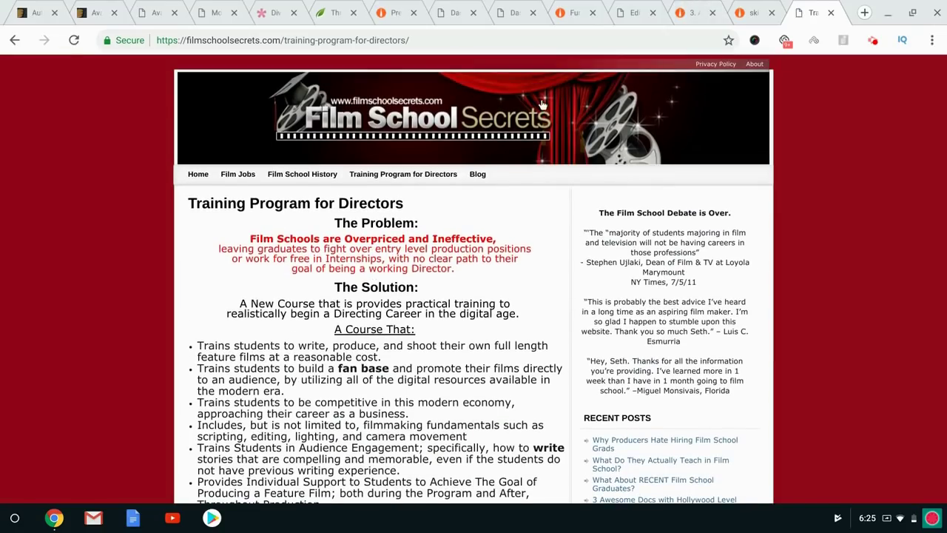
pyautogui.click(873, 42)
# Open the 'Wix Review: What Makes Wix Different' article from the How to Create a Website sidebar.
pyautogui.click(788, 209)
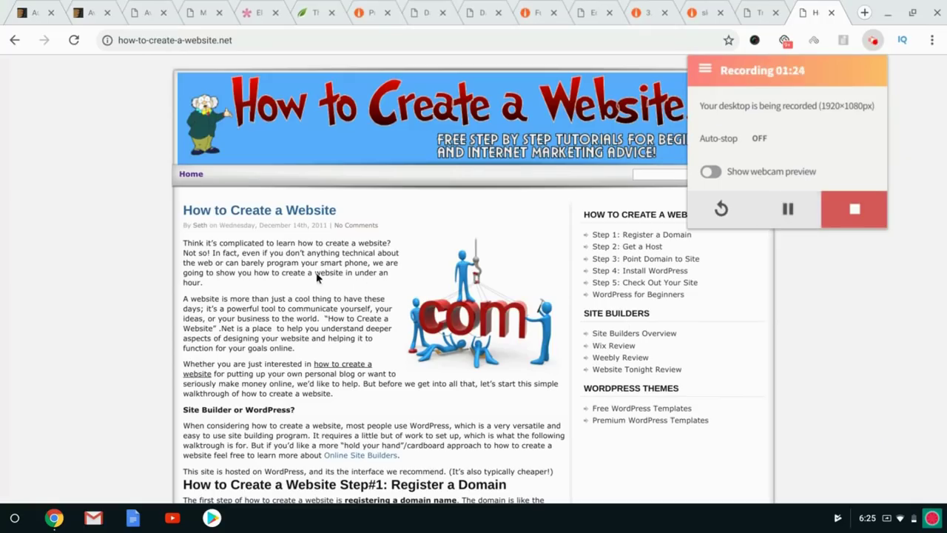
pyautogui.click(316, 275)
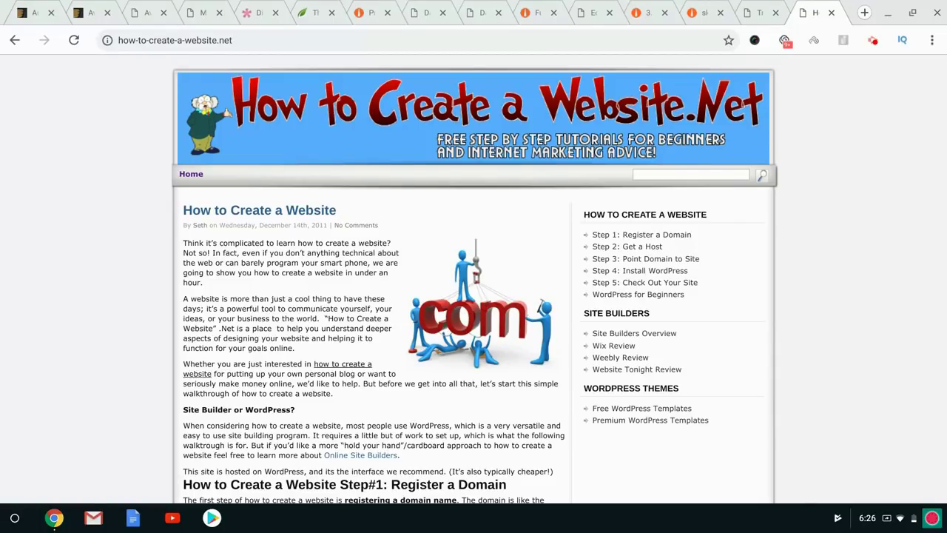
pyautogui.click(151, 40)
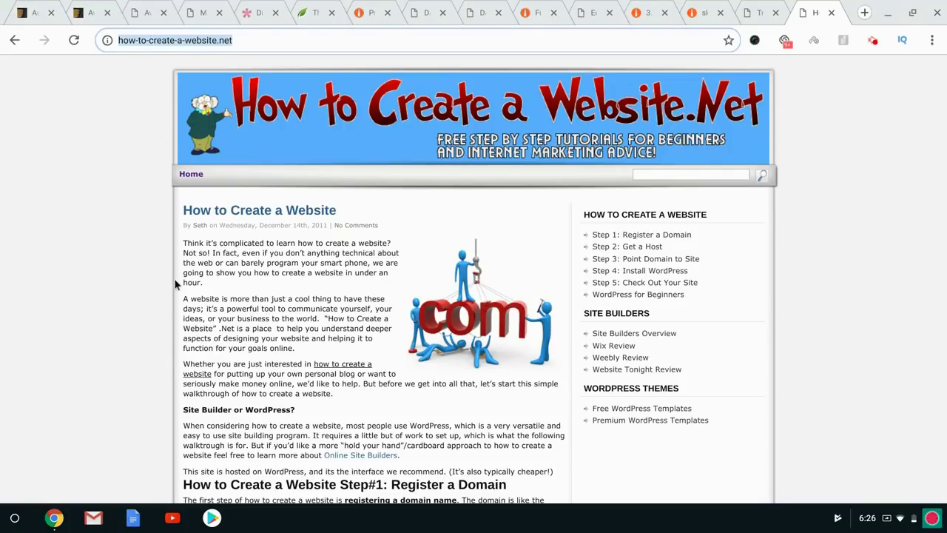
pyautogui.click(270, 294)
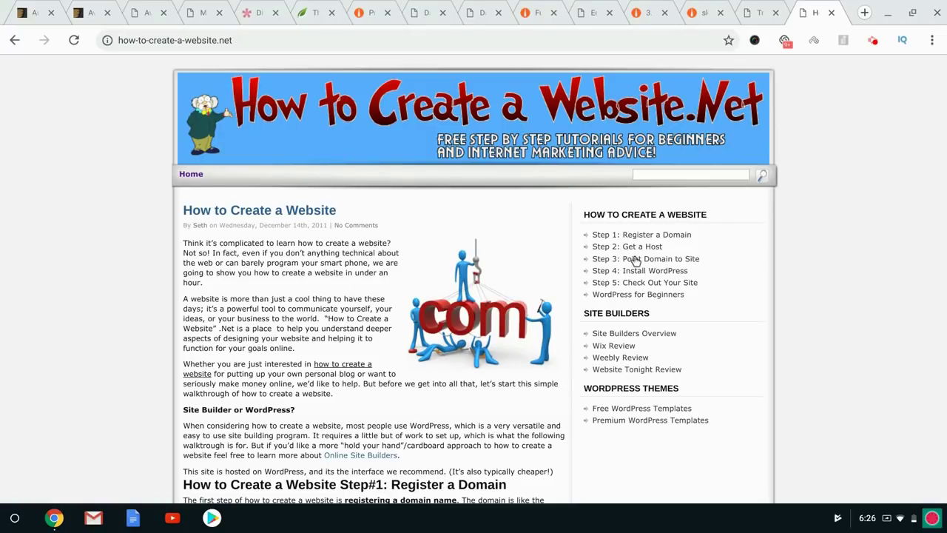
pyautogui.click(614, 345)
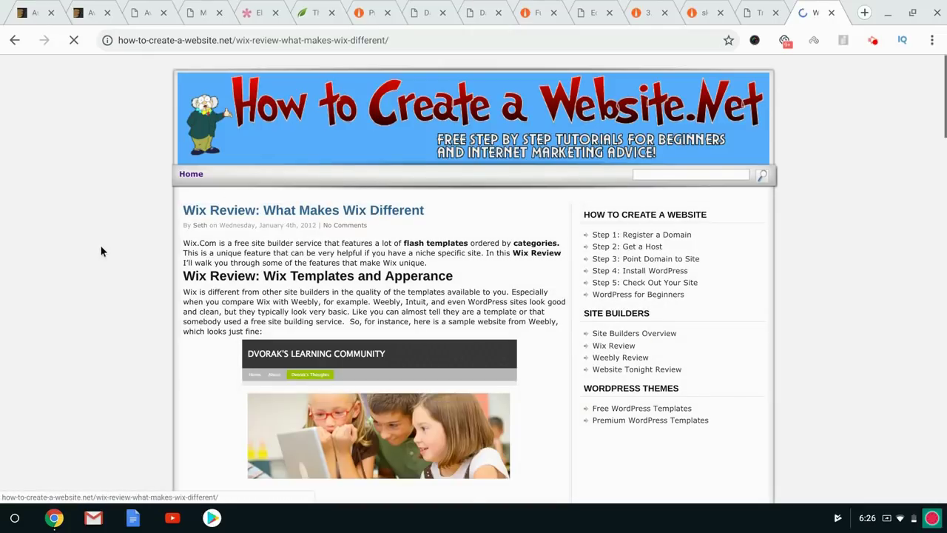
# Scroll through the Wix Review's sample Weebly and Wix sites and template screenshots.
pyautogui.scroll(-2, 101, 250)
pyautogui.scroll(-1, 101, 251)
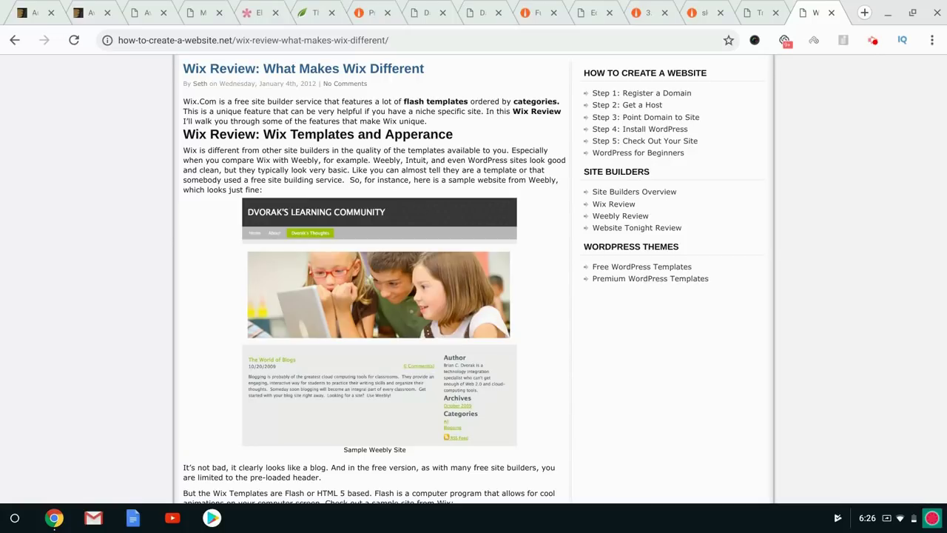
pyautogui.scroll(-5, 227, 237)
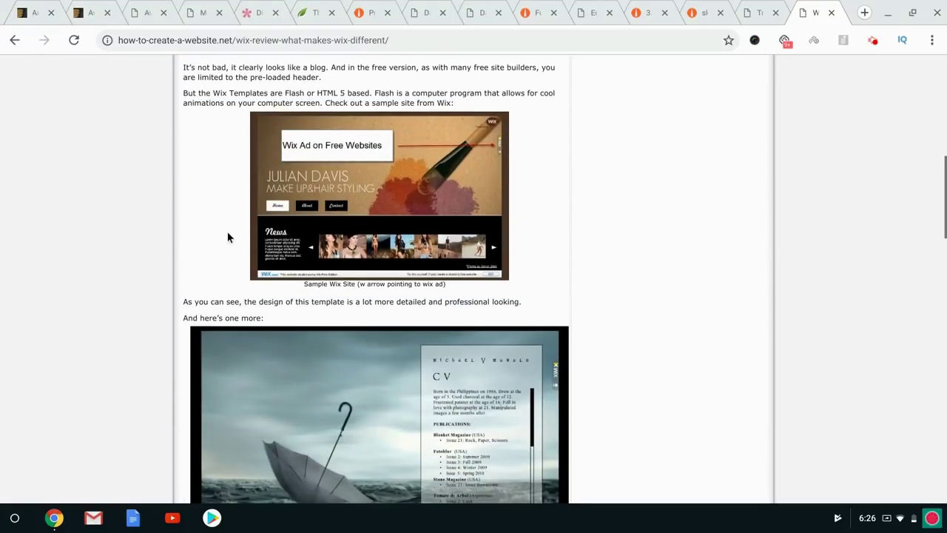
pyautogui.scroll(-3, 153, 238)
pyautogui.scroll(-3, 153, 238)
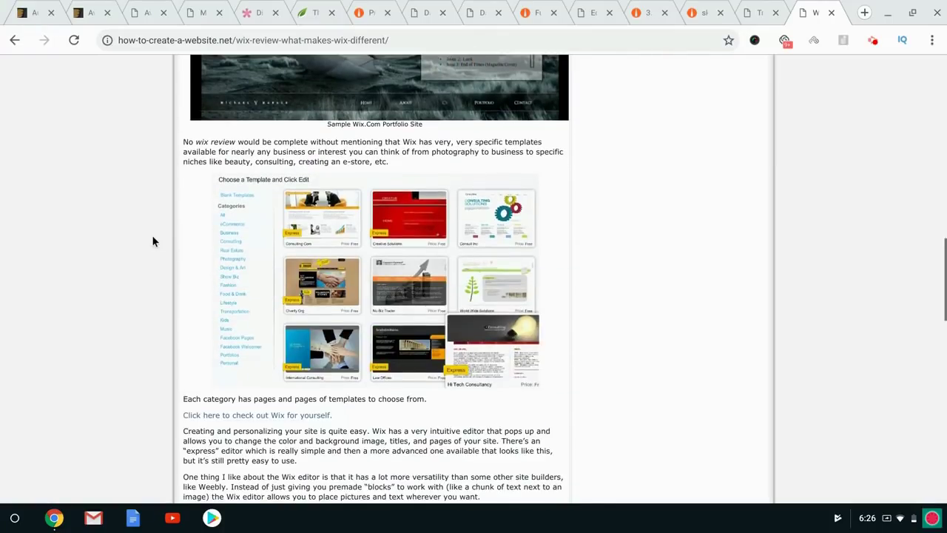
pyautogui.scroll(-3, 153, 240)
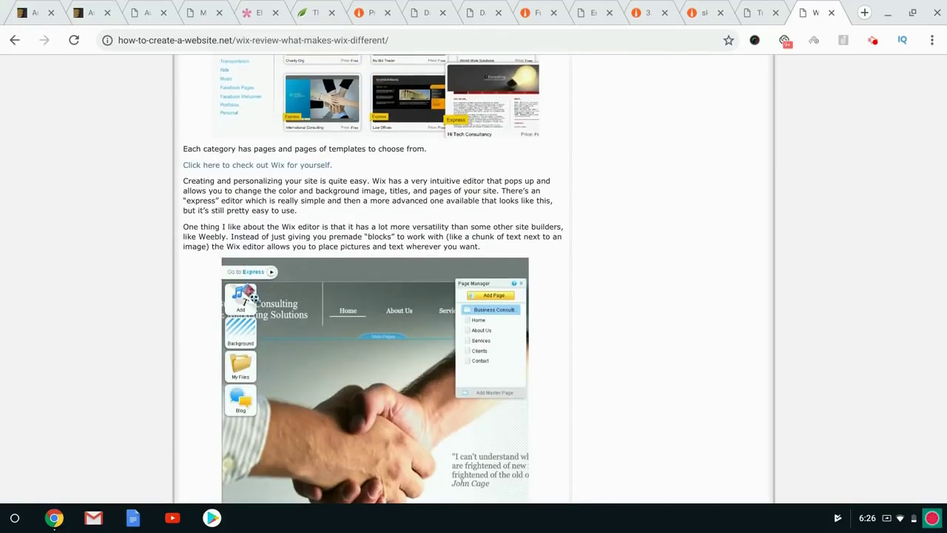
pyautogui.scroll(-1, 374, 278)
pyautogui.scroll(-5, 374, 278)
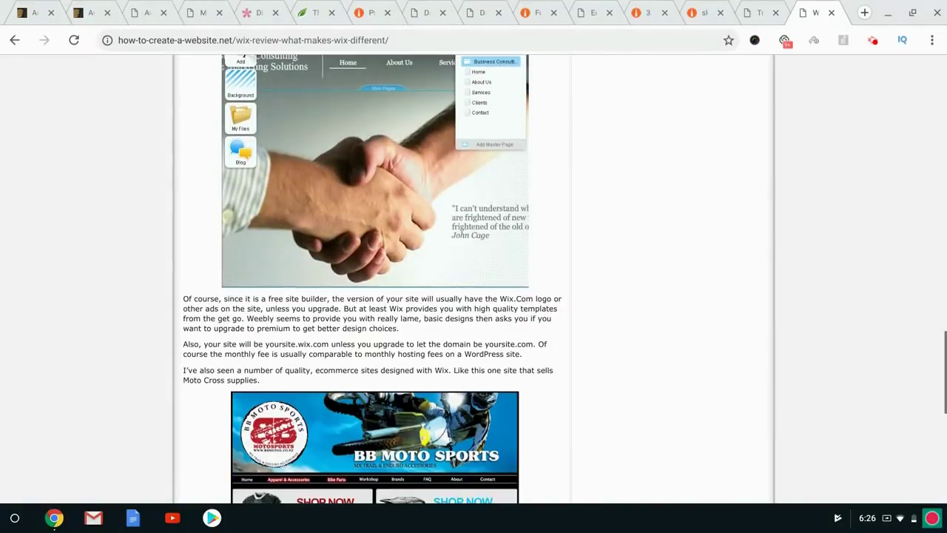
pyautogui.scroll(15, 375, 278)
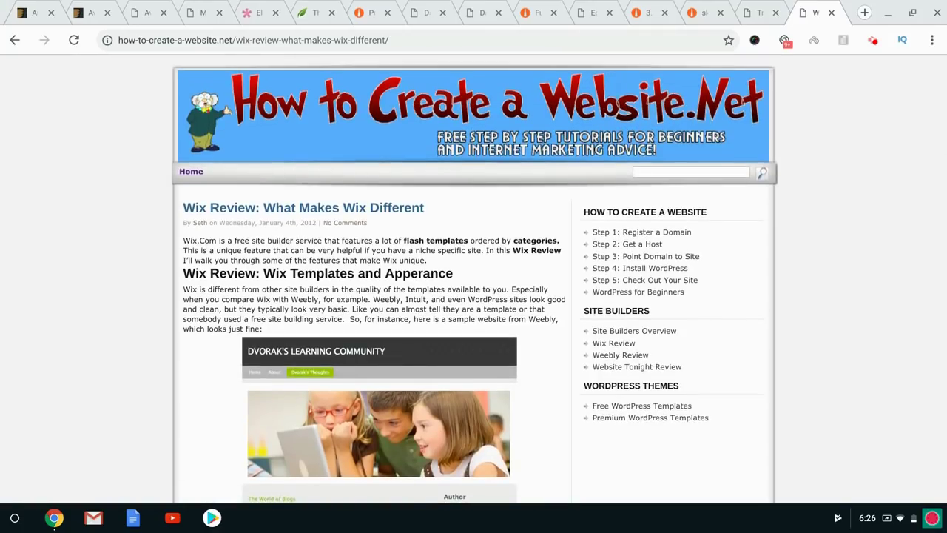
pyautogui.scroll(-3, 121, 322)
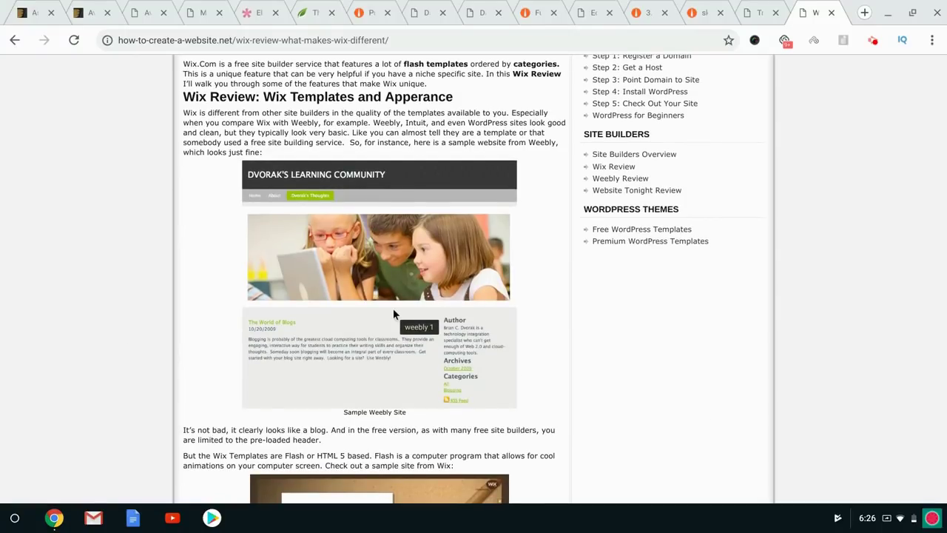
pyautogui.scroll(-7, 91, 294)
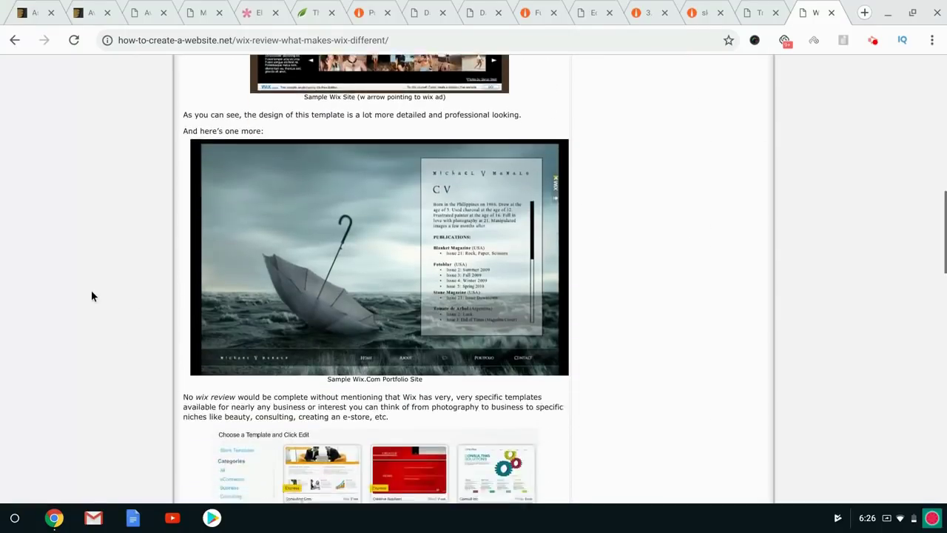
pyautogui.press('Home')
pyautogui.scroll(-2, 91, 290)
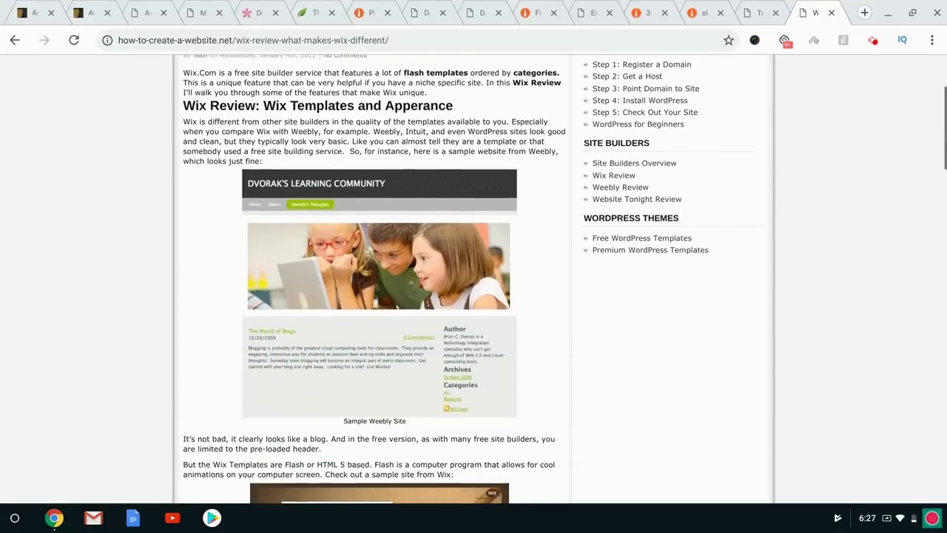
pyautogui.scroll(-7, 446, 278)
pyautogui.scroll(-14, 376, 278)
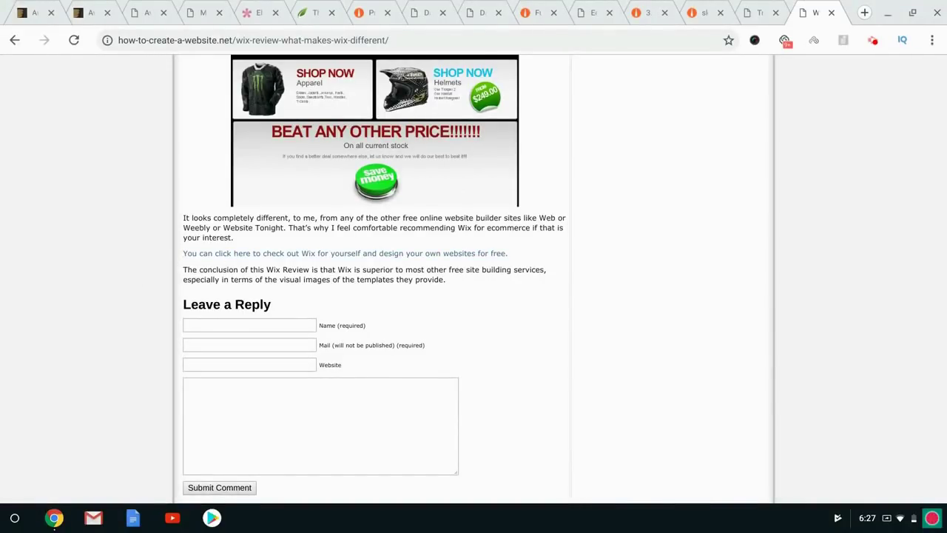
pyautogui.press('Home')
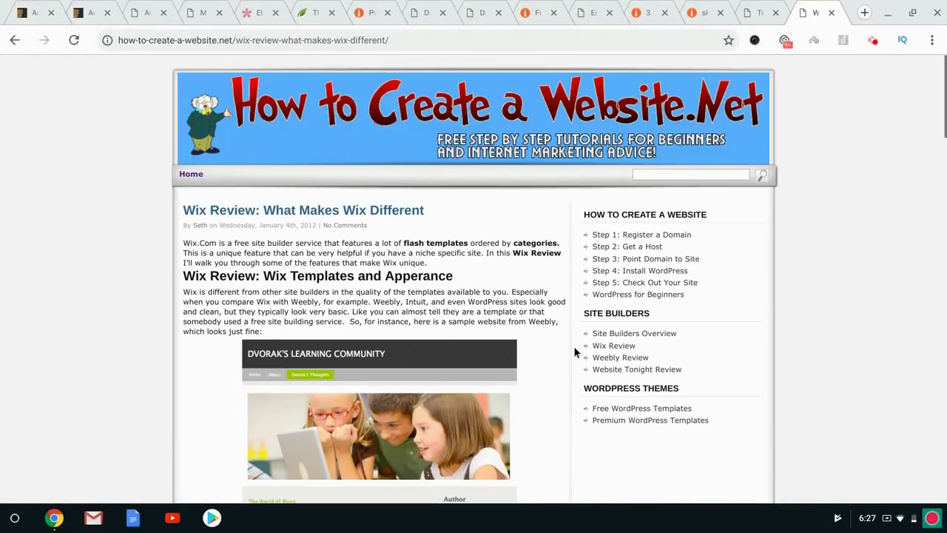
pyautogui.doubleClick(379, 302)
pyautogui.tripleClick(379, 302)
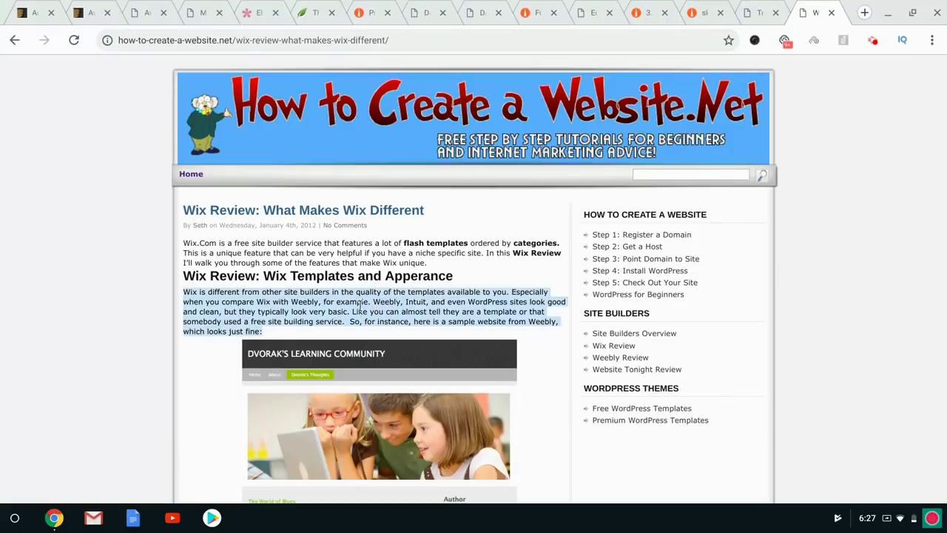
pyautogui.tripleClick(198, 253)
pyautogui.click(150, 245)
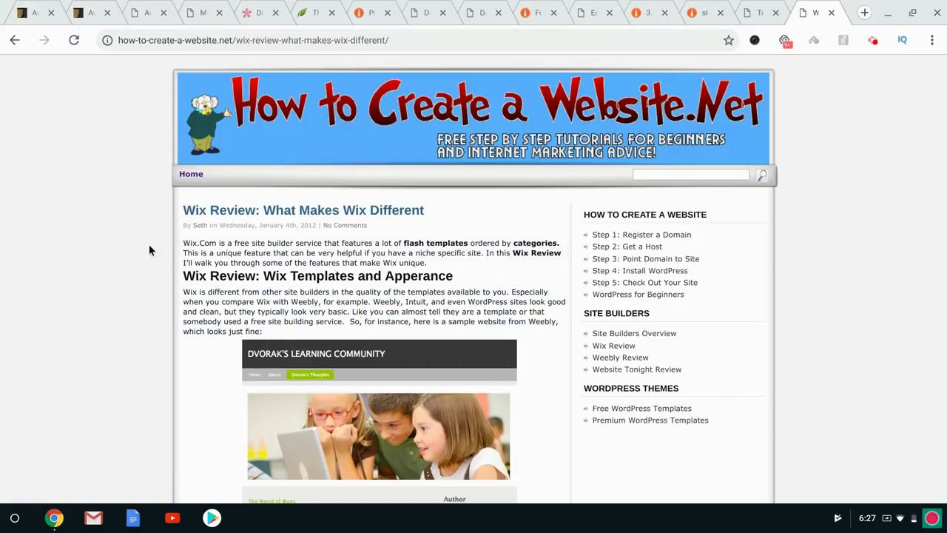
# On the Smart Passive Income Resources page, dismiss the notification permission request.
pyautogui.click(872, 41)
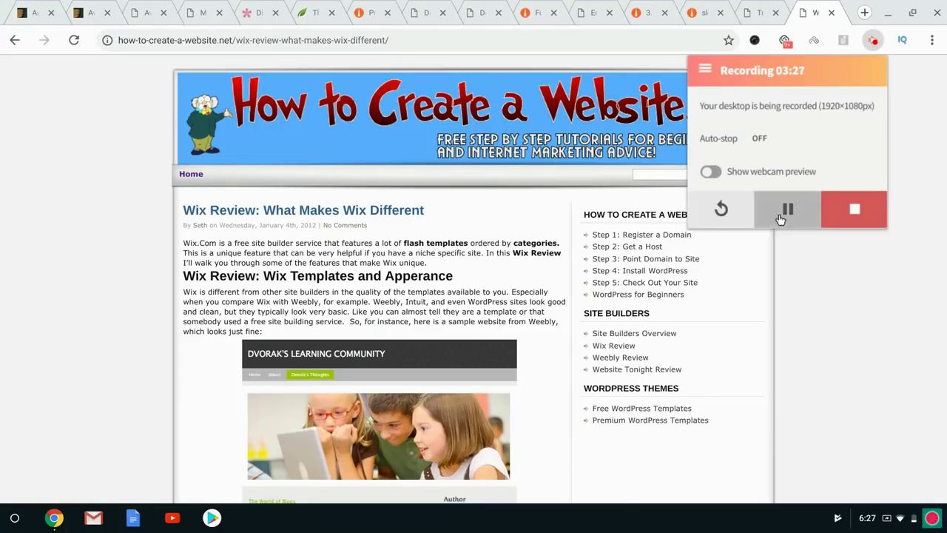
pyautogui.click(788, 209)
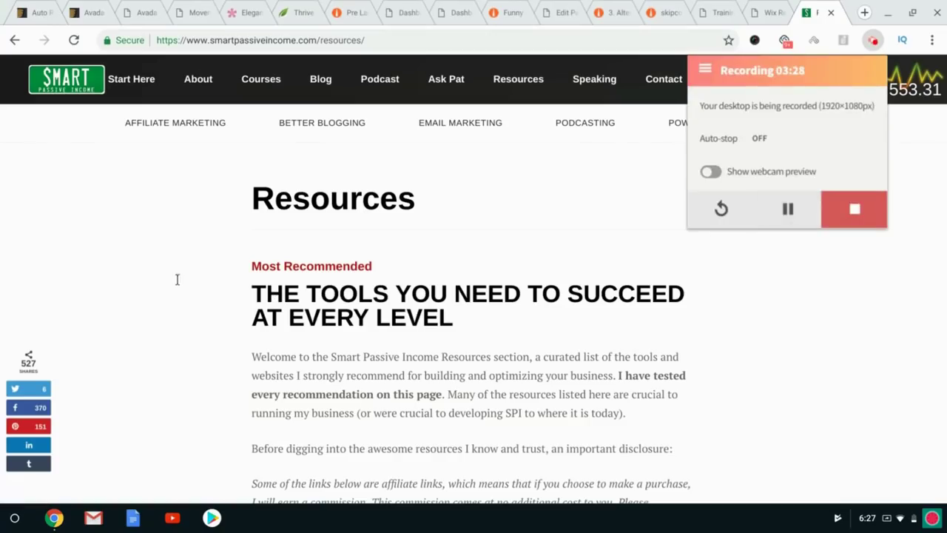
pyautogui.click(177, 284)
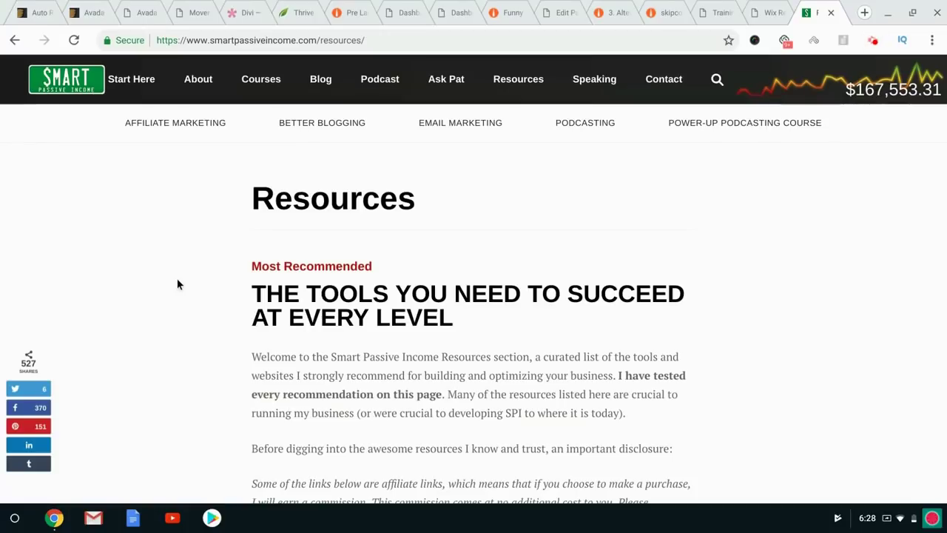
pyautogui.scroll(-5, 177, 284)
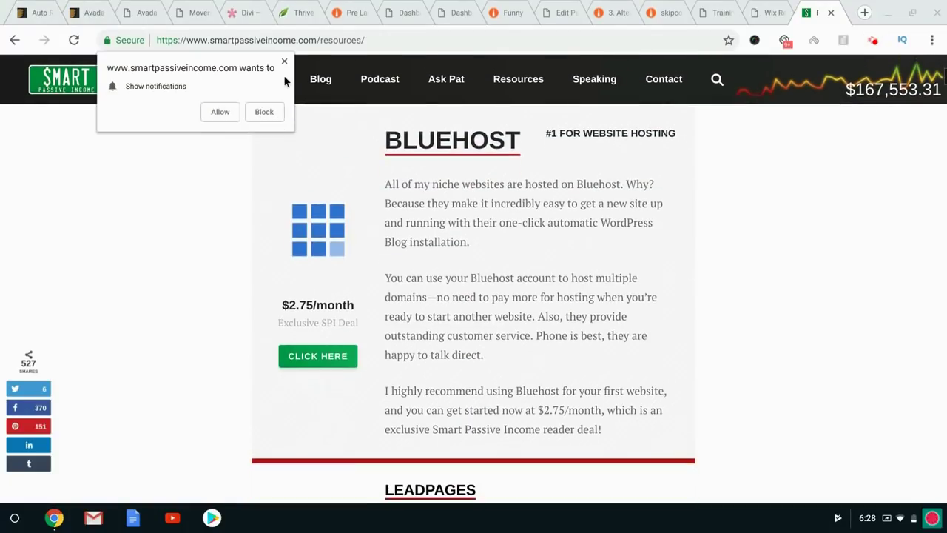
pyautogui.click(284, 60)
# Skim the SPI resources list, then open the Skip College for Success Resources page.
pyautogui.scroll(-3, 478, 260)
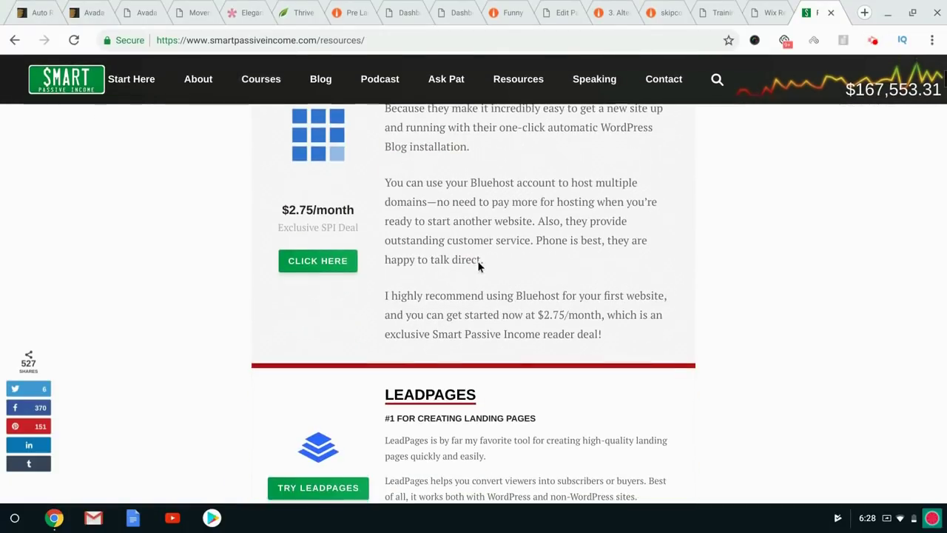
pyautogui.scroll(-3, 435, 260)
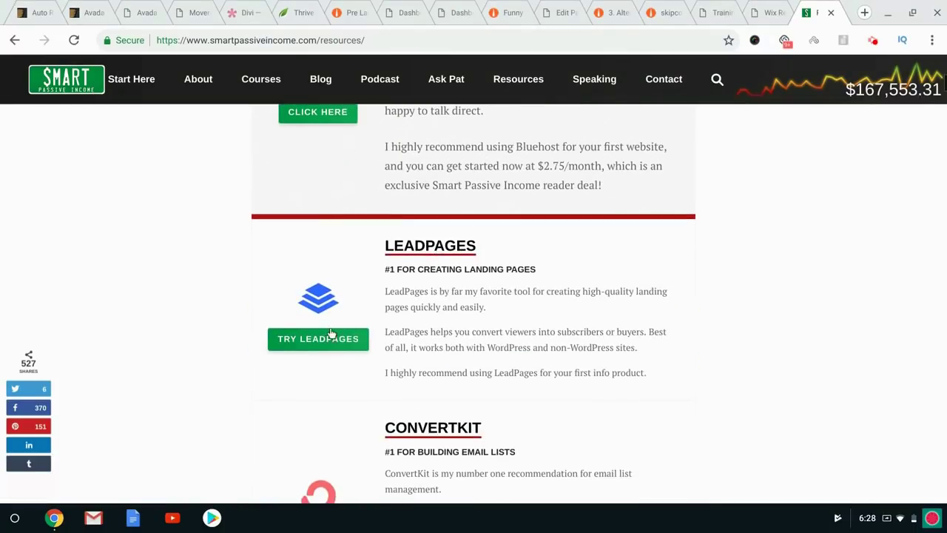
pyautogui.scroll(-7, 344, 459)
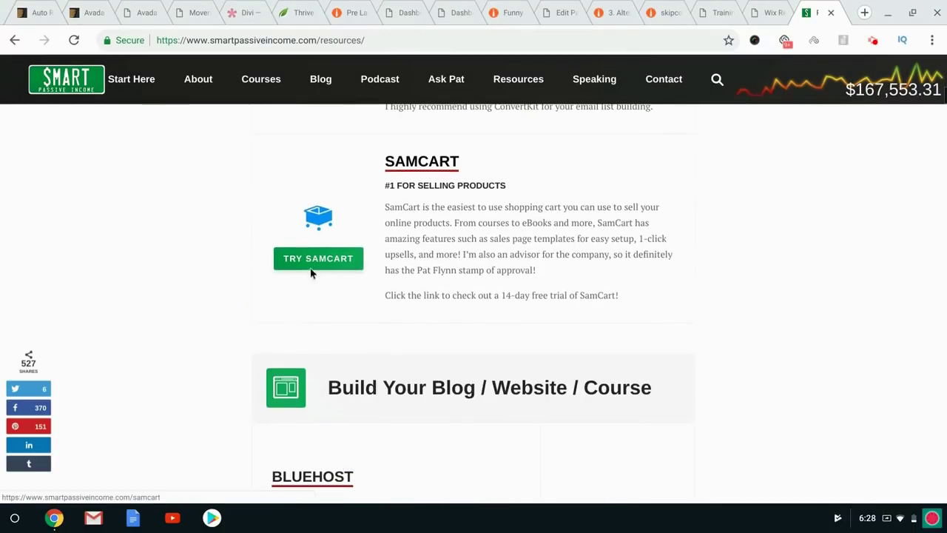
pyautogui.scroll(-10, 416, 314)
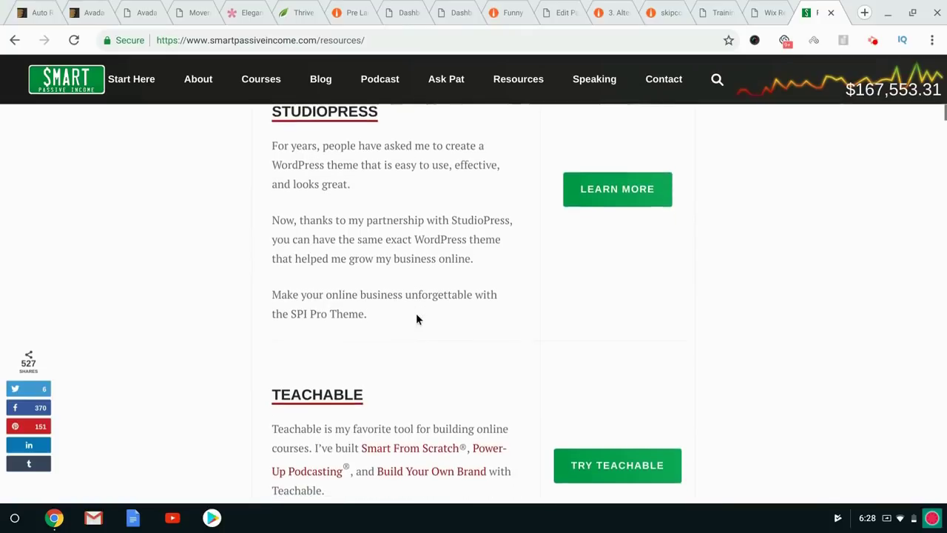
pyautogui.scroll(3, 200, 293)
pyautogui.scroll(-1, 200, 293)
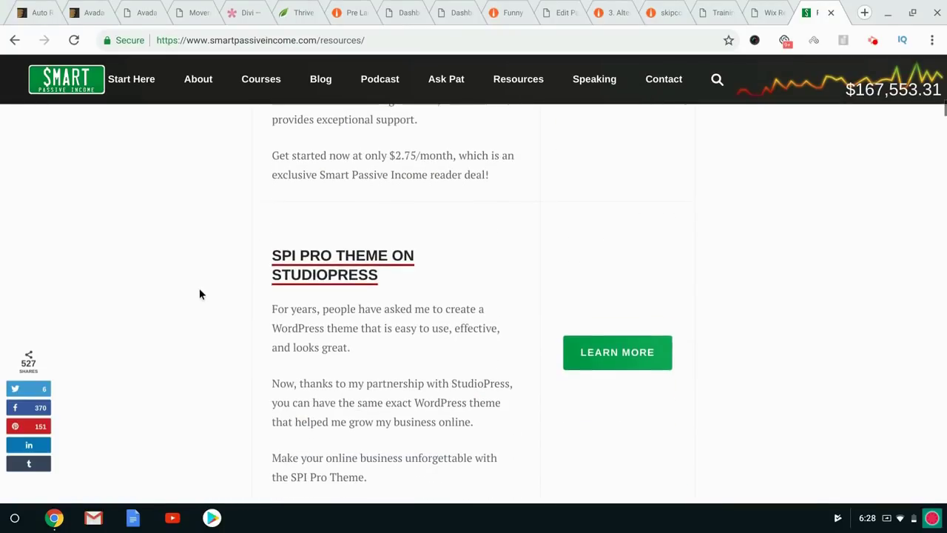
pyautogui.scroll(-2, 200, 293)
pyautogui.scroll(-4, 363, 279)
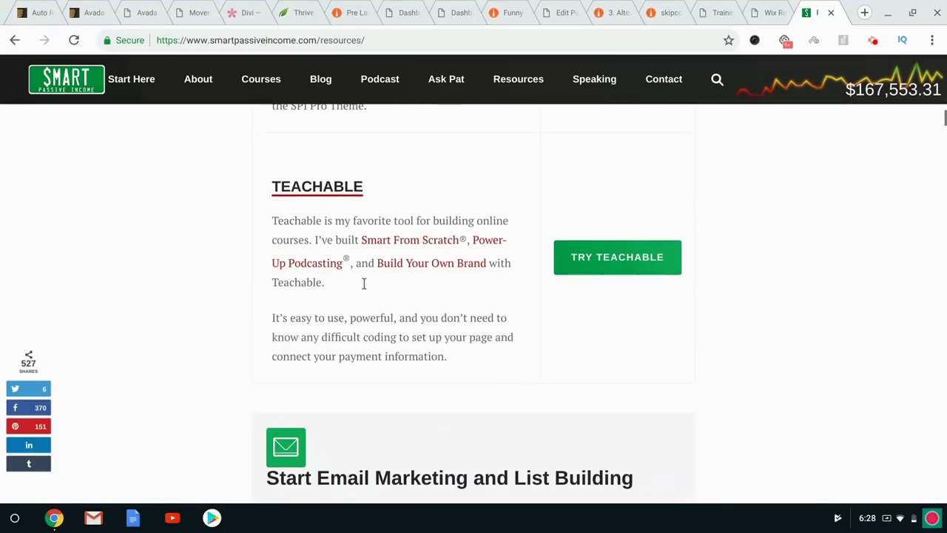
pyautogui.scroll(-2, 395, 285)
pyautogui.scroll(-10, 395, 286)
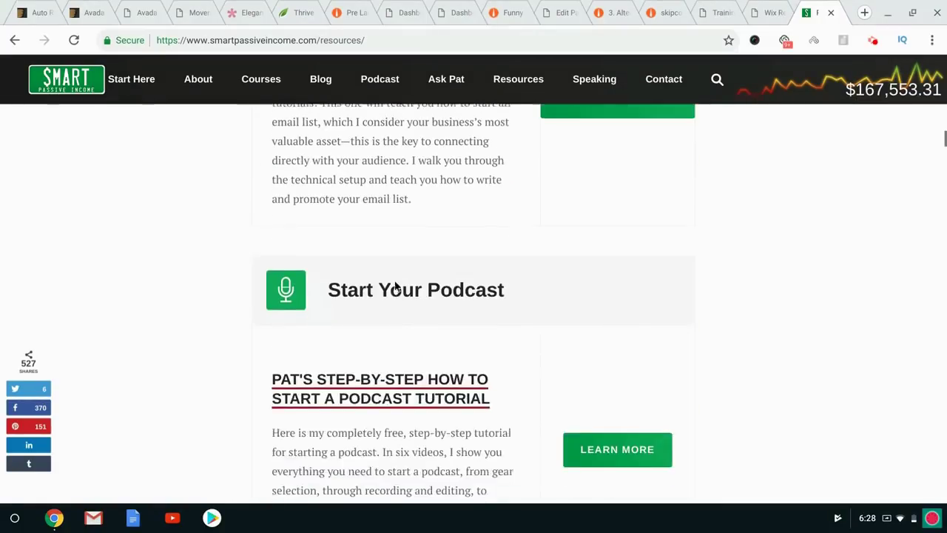
pyautogui.scroll(-5, 474, 303)
pyautogui.press('Home')
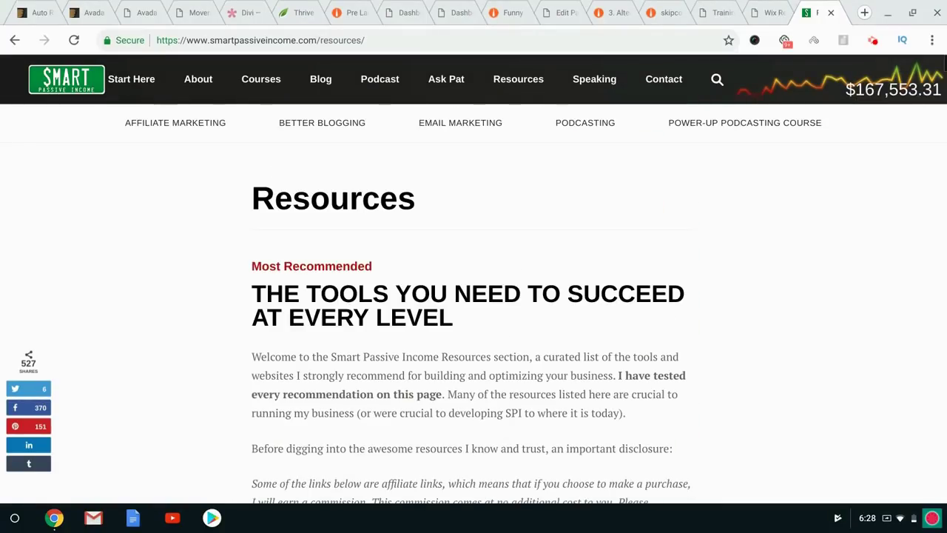
pyautogui.click(682, 9)
pyautogui.click(235, 216)
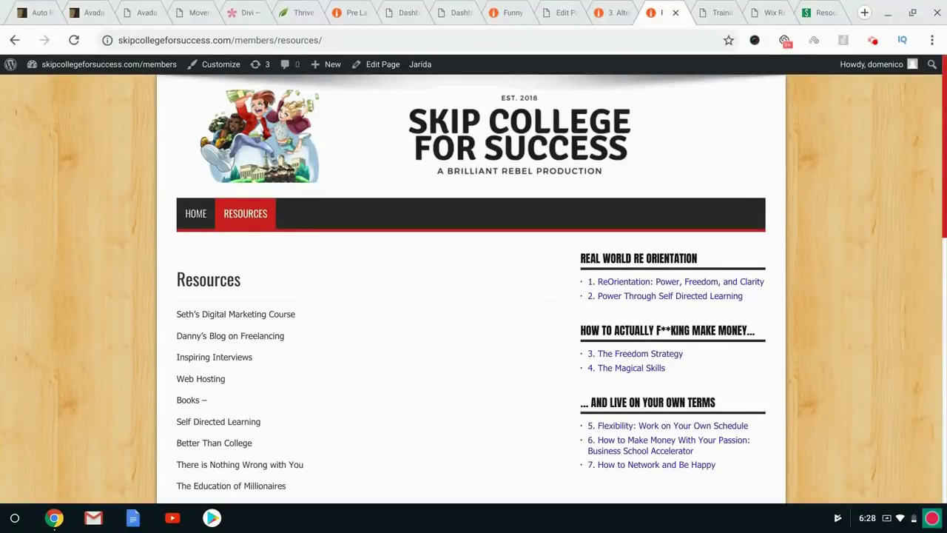
pyautogui.scroll(-1, 210, 236)
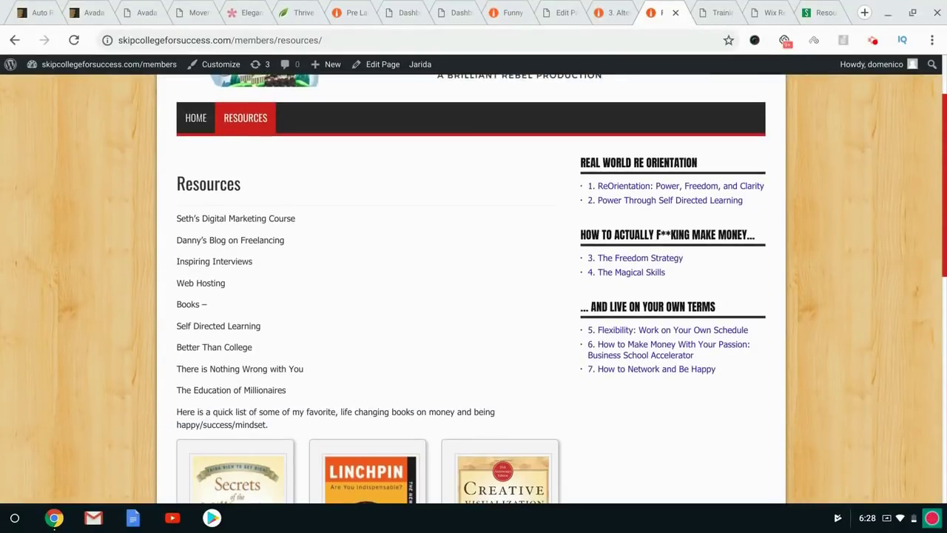
pyautogui.scroll(-2, 115, 388)
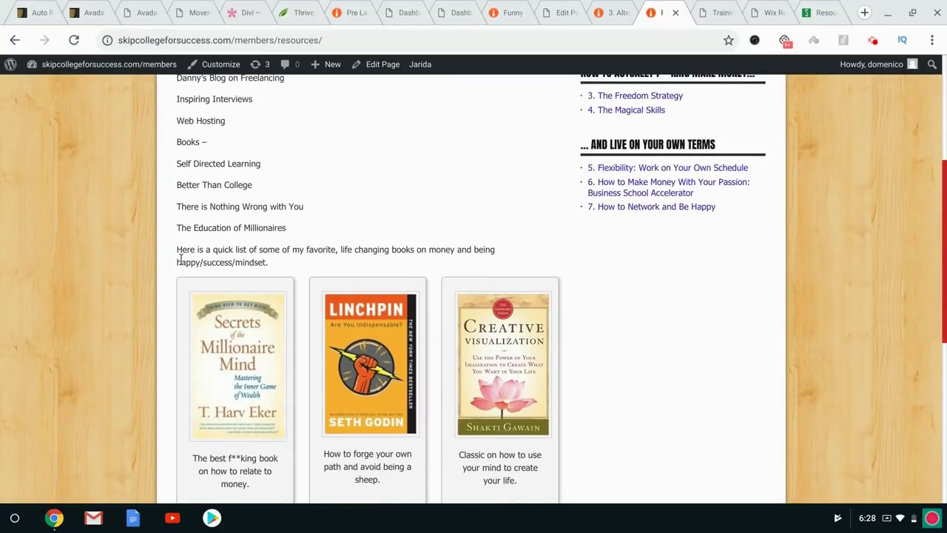
pyautogui.scroll(3, 180, 260)
pyautogui.scroll(-1, 180, 261)
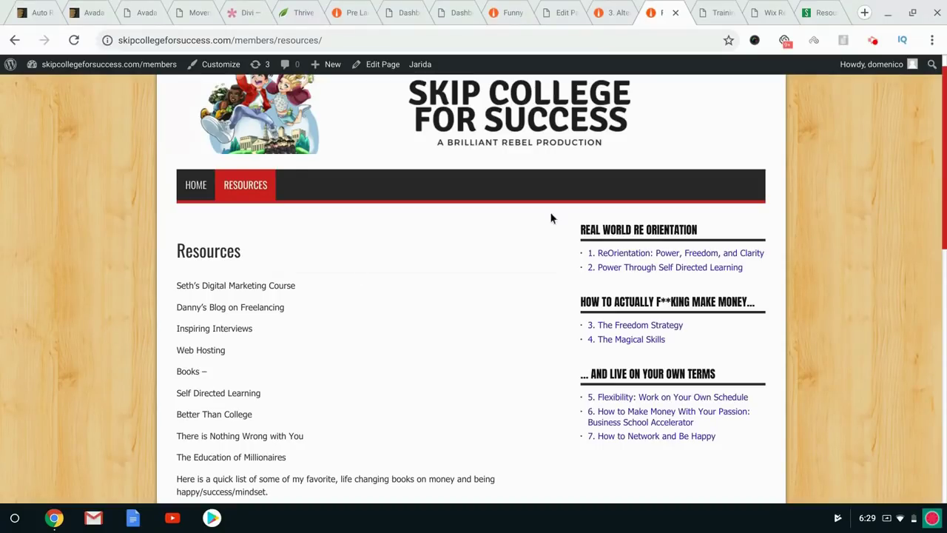
# Flip through the Alternatives to a 9 to 5 Job article, page editor and Funny Movies site, then open a new tab.
pyautogui.click(613, 6)
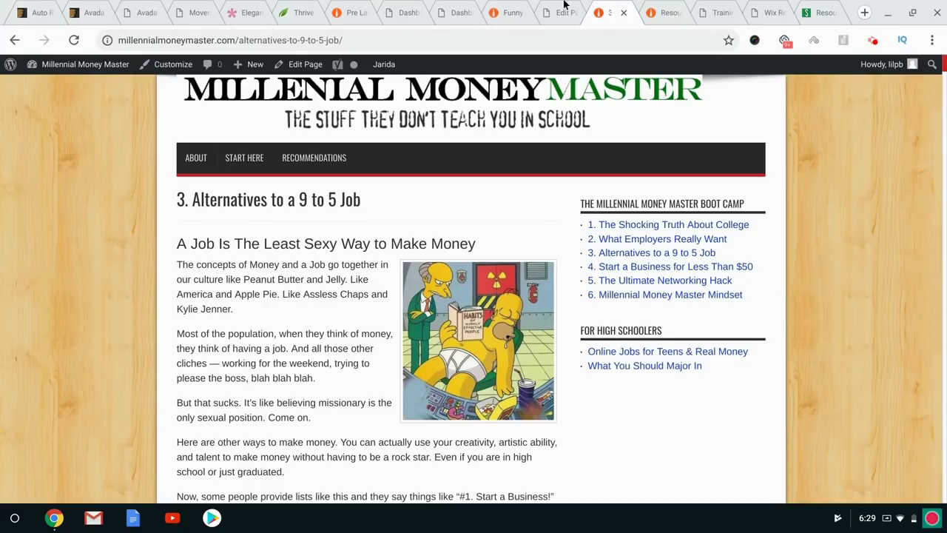
pyautogui.click(564, 9)
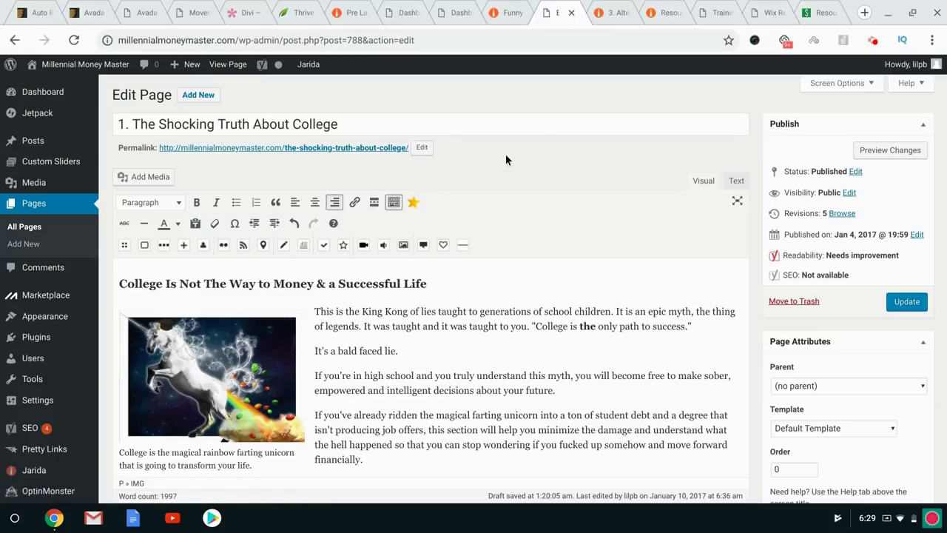
pyautogui.click(638, 8)
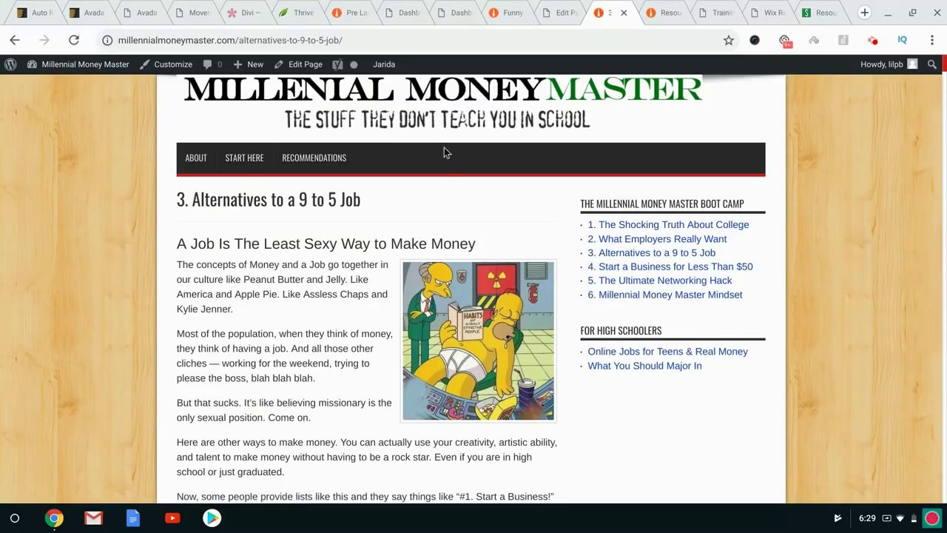
pyautogui.click(518, 6)
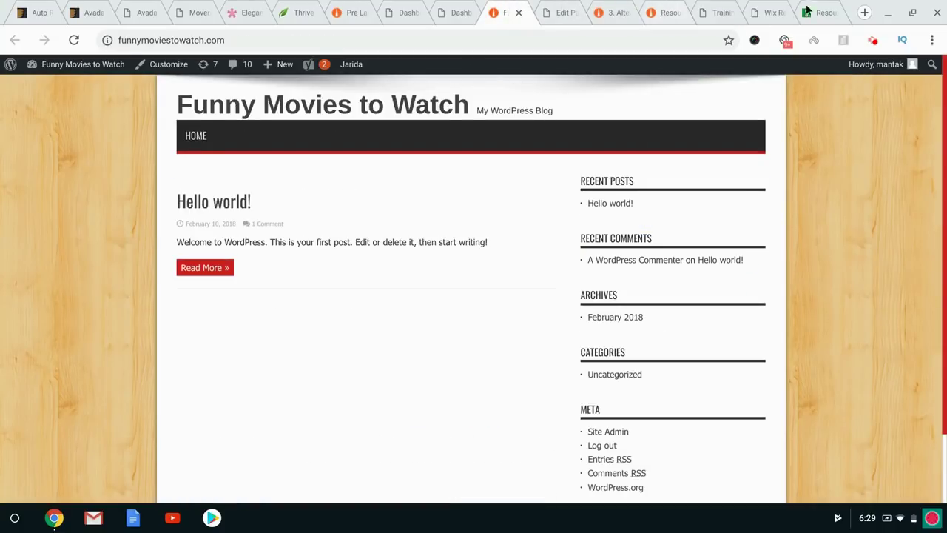
pyautogui.click(865, 14)
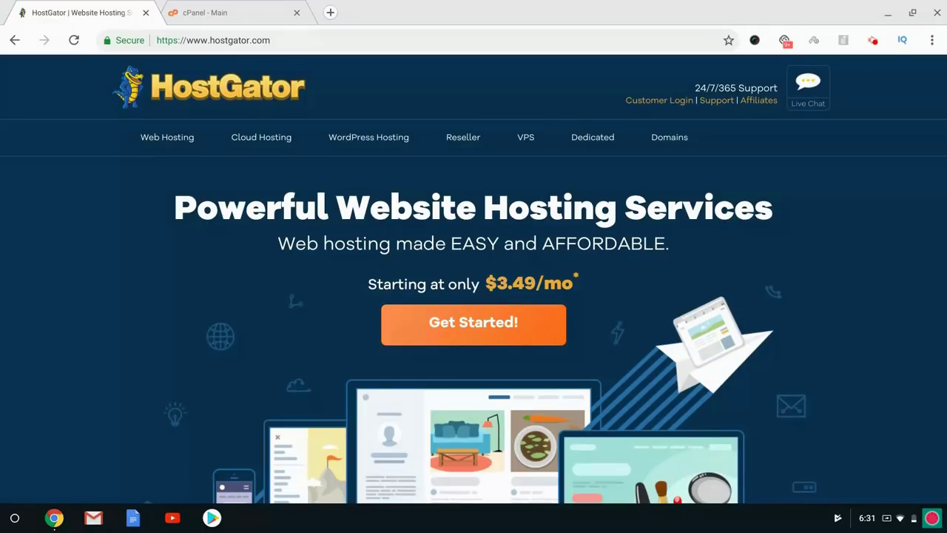
# Go to the Web Hosting page and bring the Hatchling, Baby and Business plan cards into view.
pyautogui.click(163, 142)
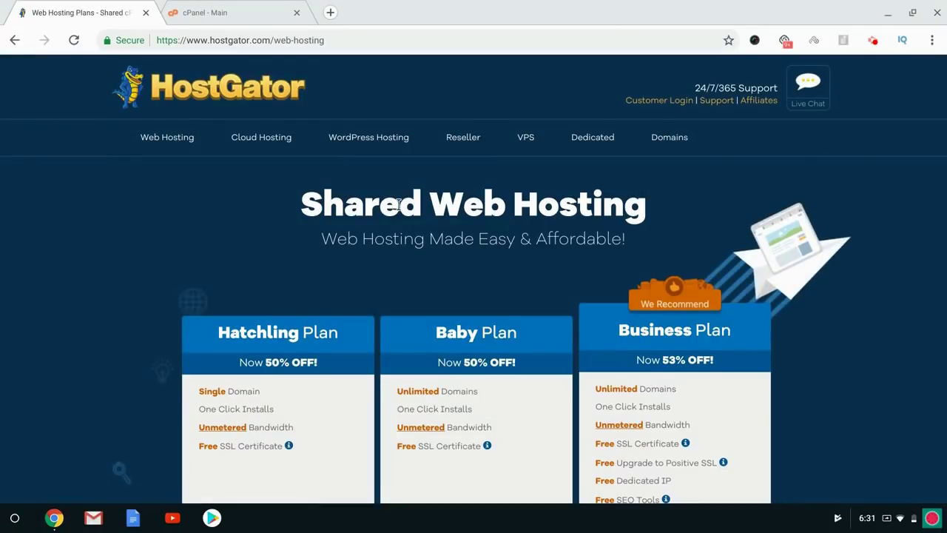
pyautogui.scroll(-3, 397, 205)
pyautogui.scroll(-1, 482, 222)
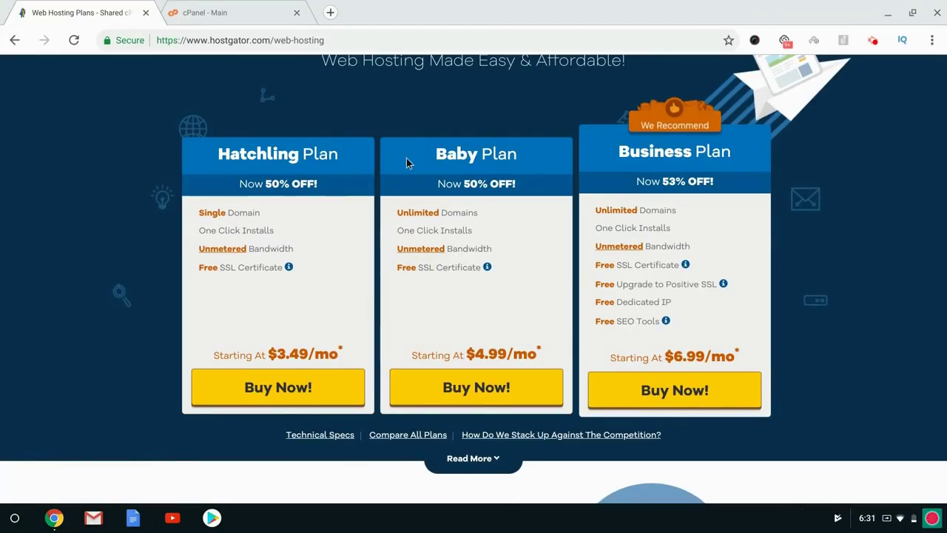
# Compare domain allowances: Single Domain on Hatchling versus Unlimited on Baby and Business.
pyautogui.doubleClick(456, 154)
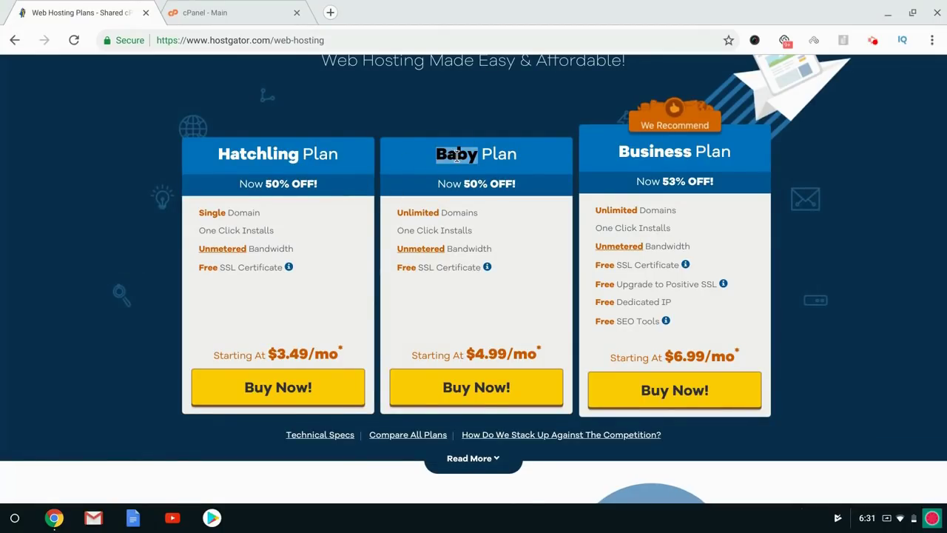
pyautogui.doubleClick(409, 214)
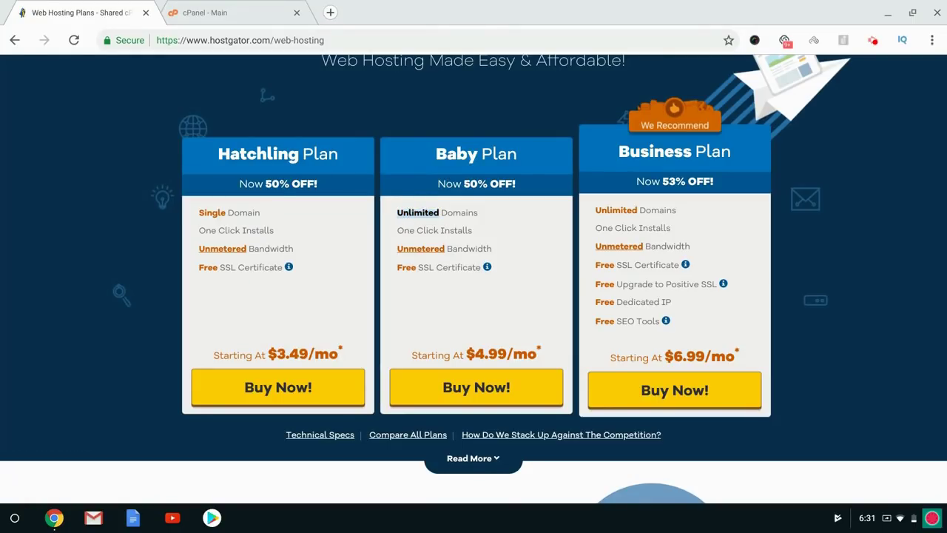
pyautogui.doubleClick(211, 213)
pyautogui.moveTo(211, 213); pyautogui.dragTo(250, 214)
pyautogui.doubleClick(419, 214)
pyautogui.doubleClick(625, 209)
pyautogui.click(625, 208)
# Order the Baby Plan and enter yourcoolwebsite as the new domain.
pyautogui.click(471, 390)
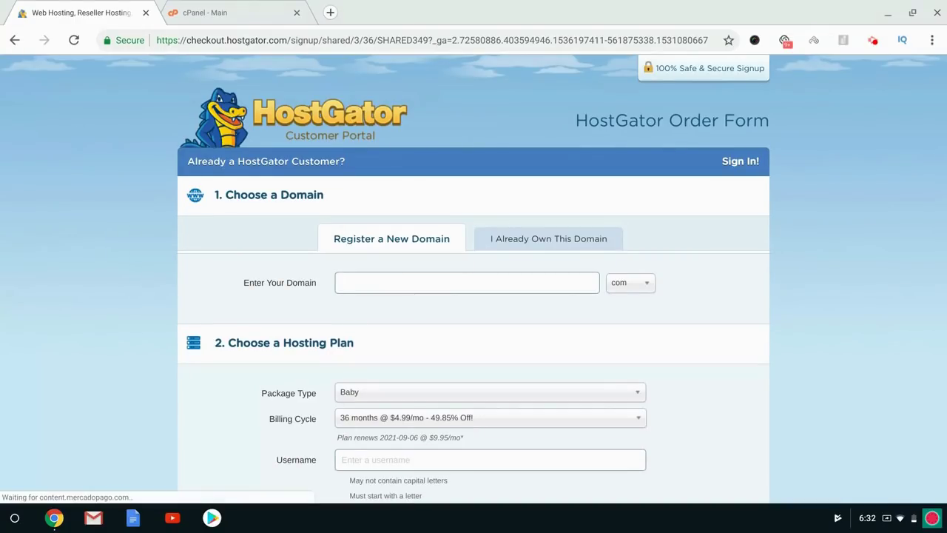
pyautogui.write('webtyped')
pyautogui.hotkey('ctrl', 'a')
pyautogui.press('BackSpace')
pyautogui.click(364, 280)
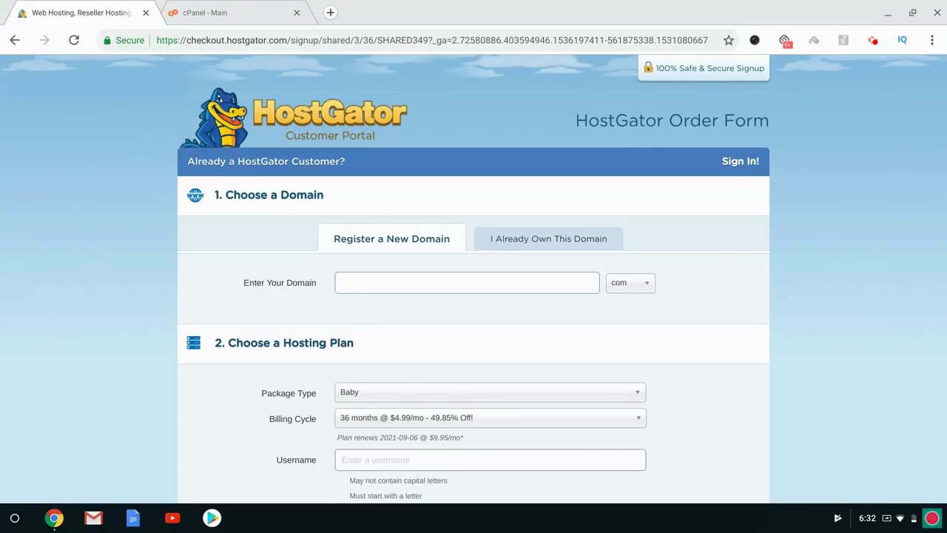
pyautogui.write('yourcoolwebsite')
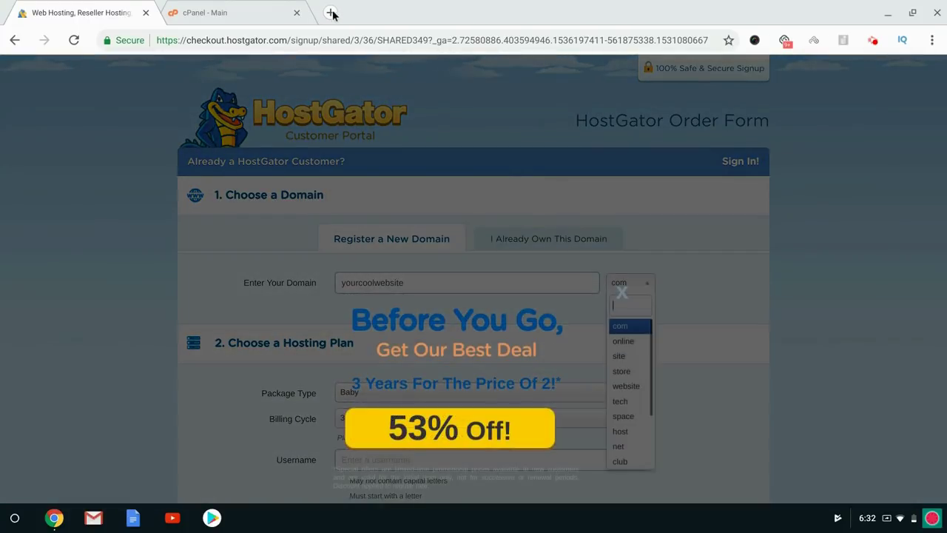
pyautogui.click(330, 13)
pyautogui.write('godaddy.com')
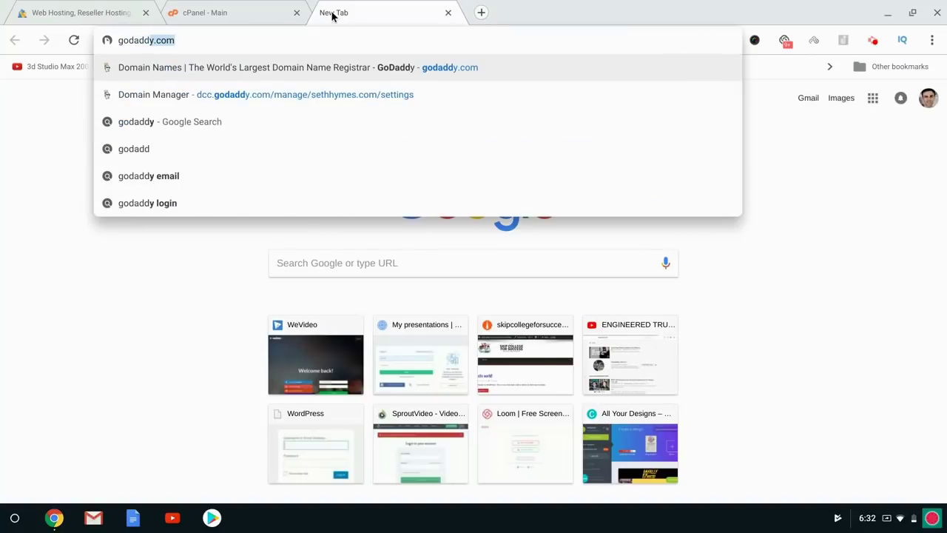
pyautogui.press('Return')
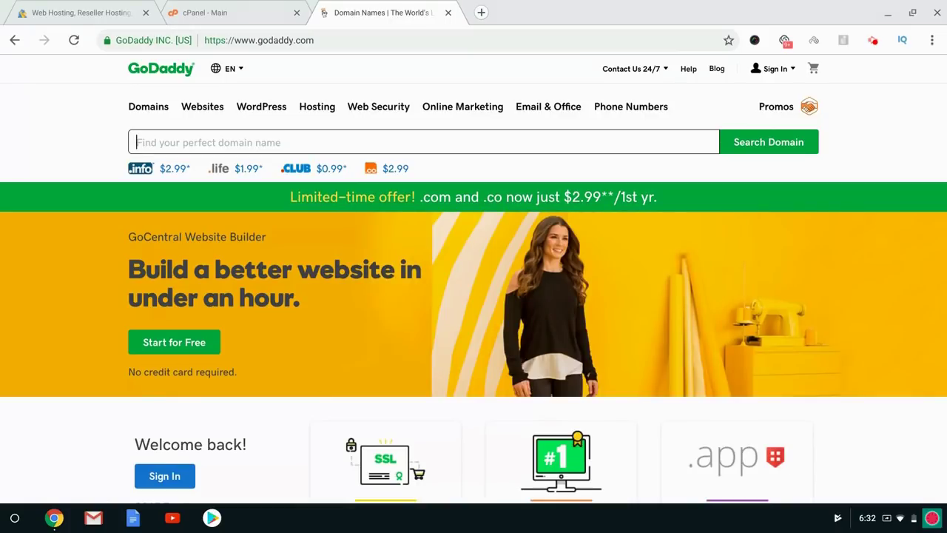
pyautogui.click(448, 13)
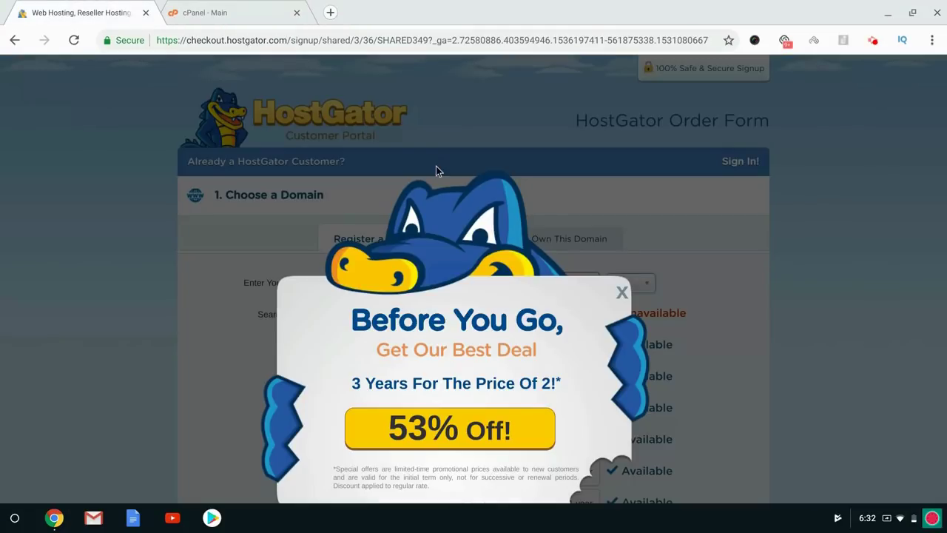
# Dismiss the Before You Go offer and set the domain to yourcooooolwebsite.com with privacy protection shown.
pyautogui.click(621, 292)
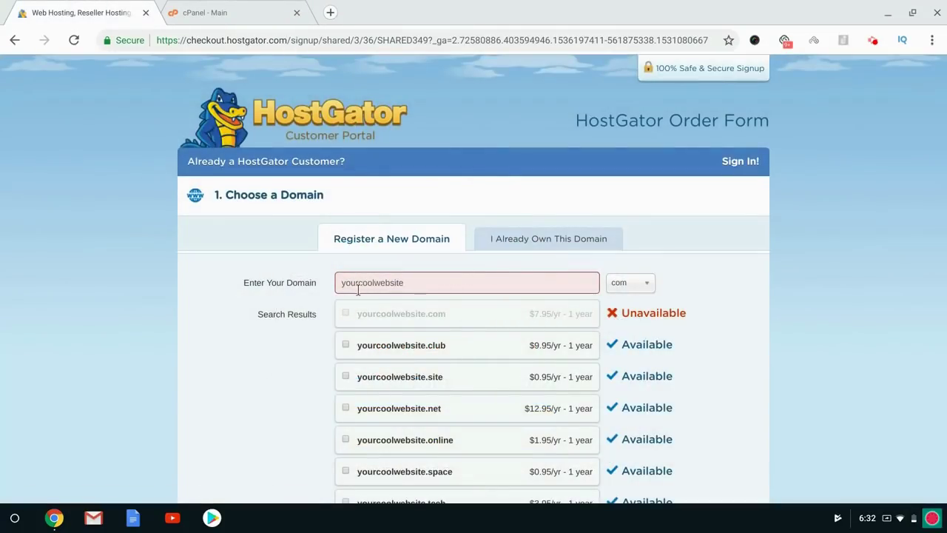
pyautogui.click(346, 346)
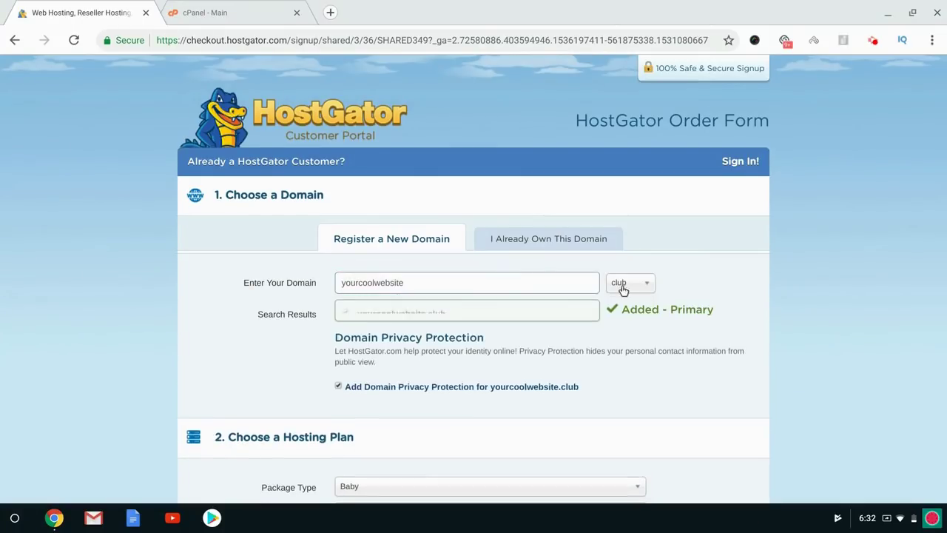
pyautogui.click(635, 284)
pyautogui.click(626, 324)
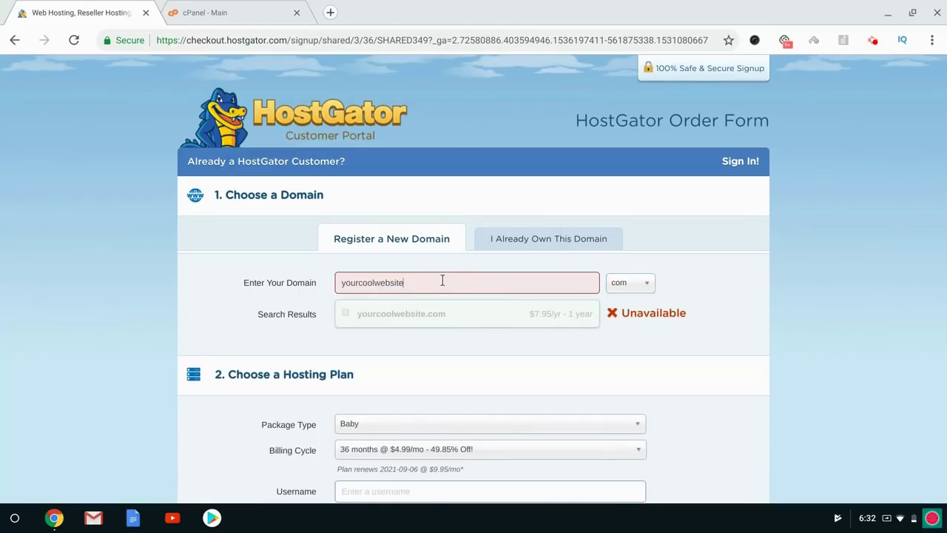
pyautogui.write('ooo')
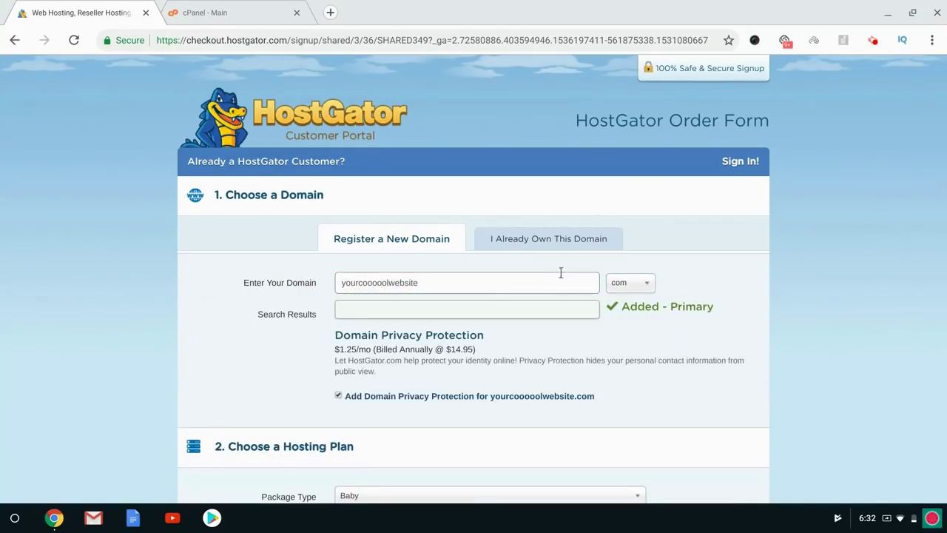
pyautogui.scroll(-5, 106, 300)
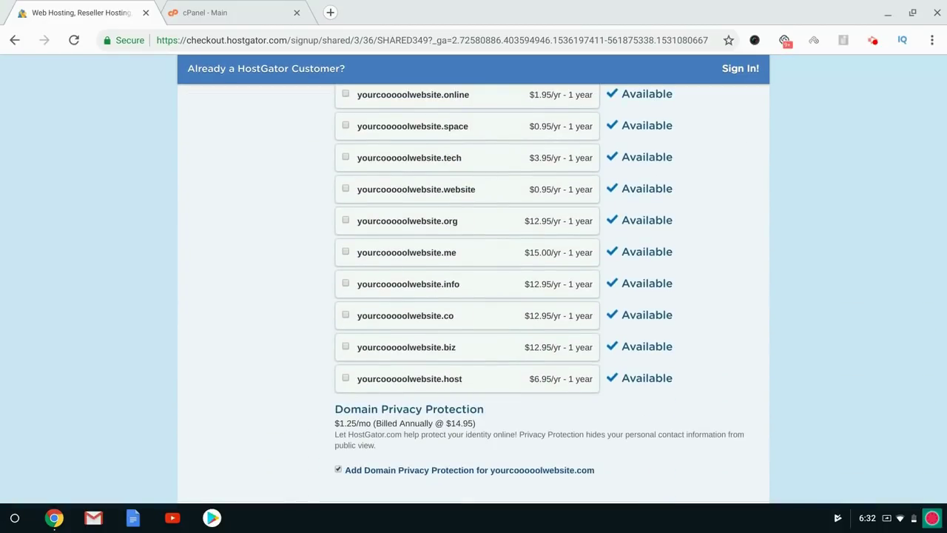
pyautogui.scroll(-1, 120, 309)
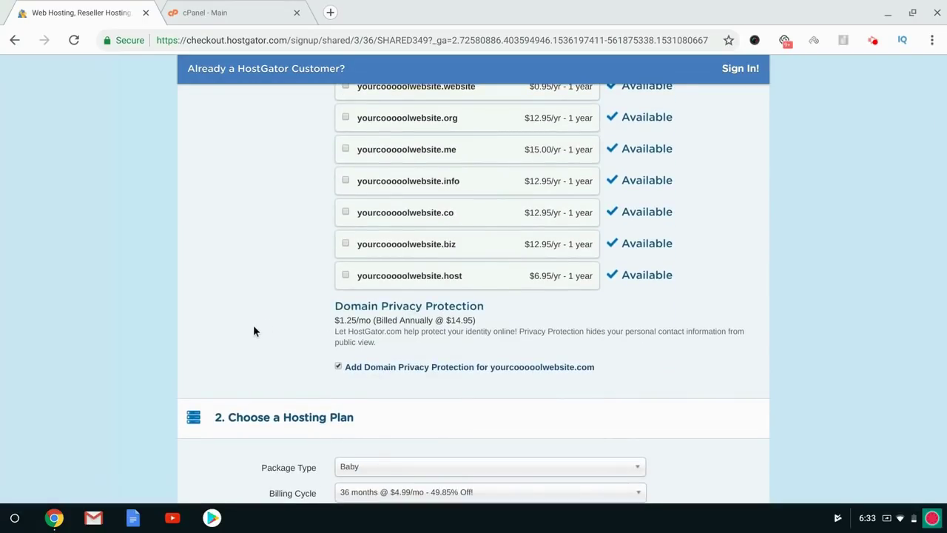
# Turn Domain Privacy Protection off to see the exposed WHOIS details, then re-enable it.
pyautogui.click(338, 366)
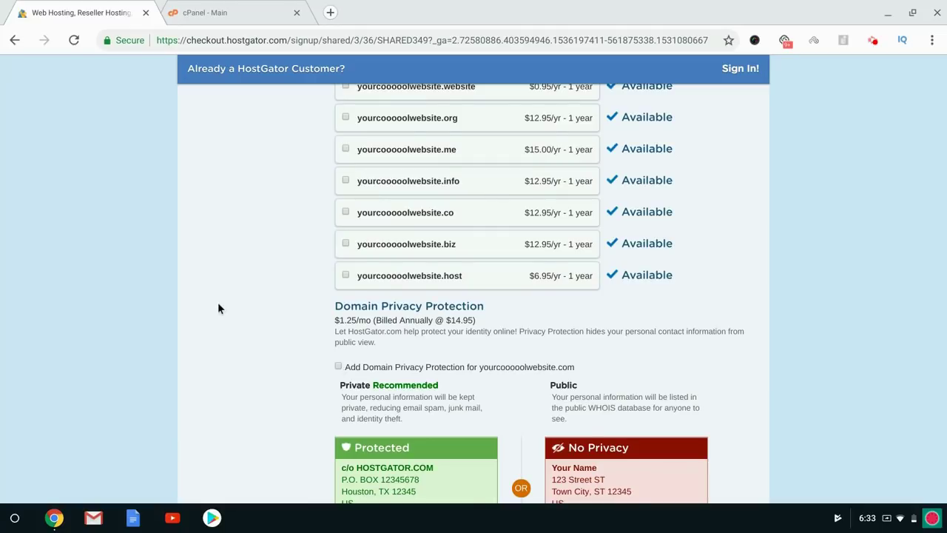
pyautogui.scroll(-2, 217, 303)
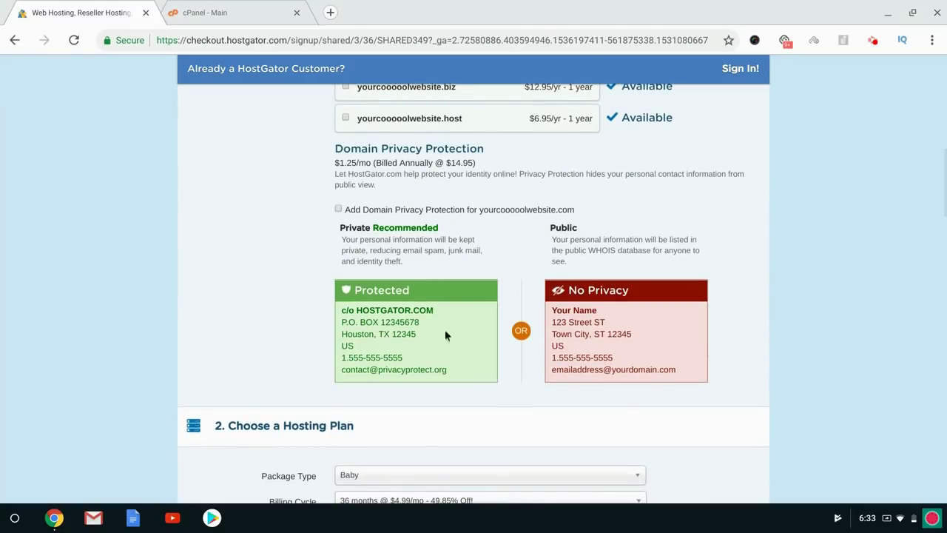
pyautogui.moveTo(552, 309); pyautogui.dragTo(584, 350)
pyautogui.click(577, 334)
pyautogui.click(337, 210)
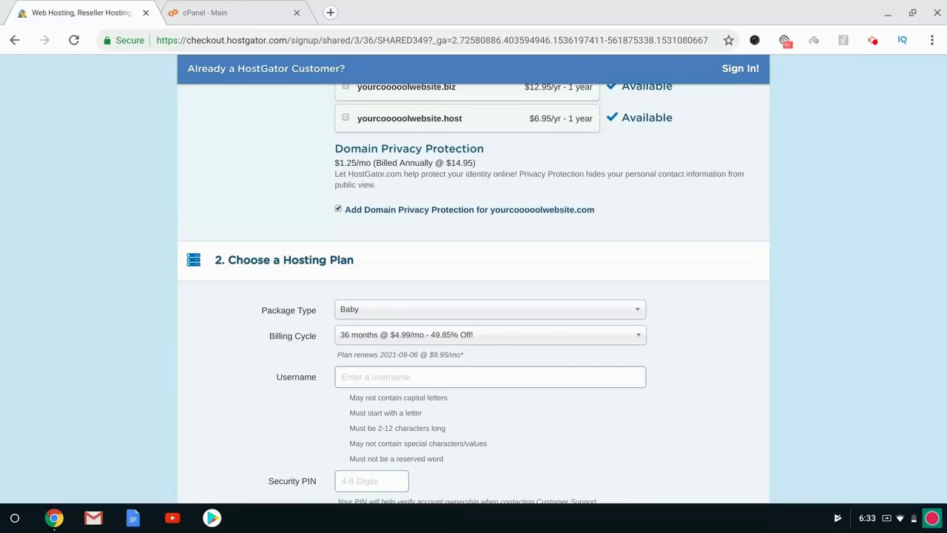
pyautogui.scroll(2, 473, 296)
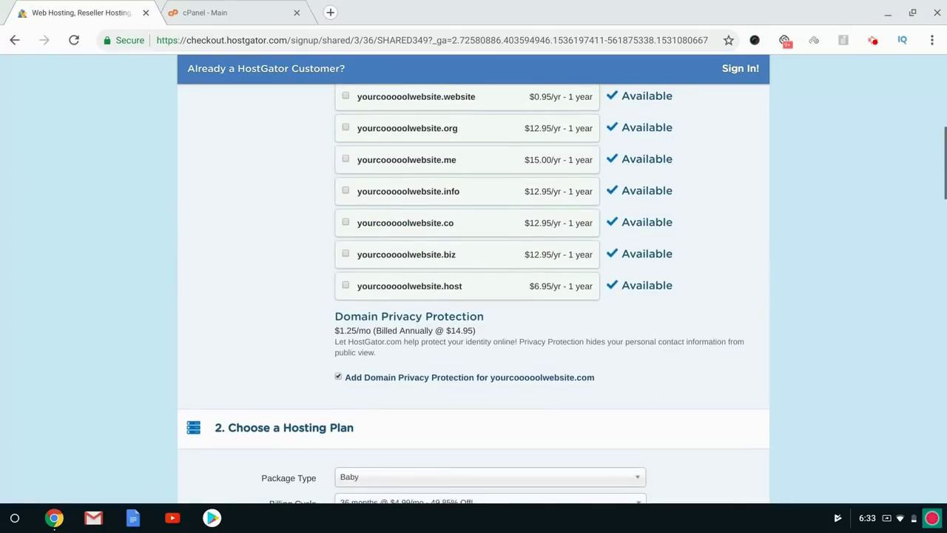
pyautogui.scroll(-1, 474, 296)
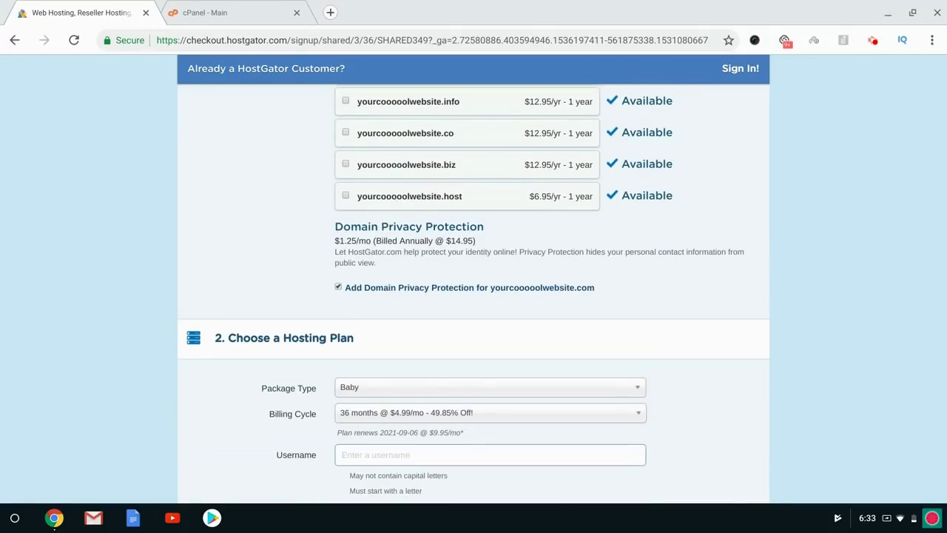
pyautogui.scroll(-2, 473, 296)
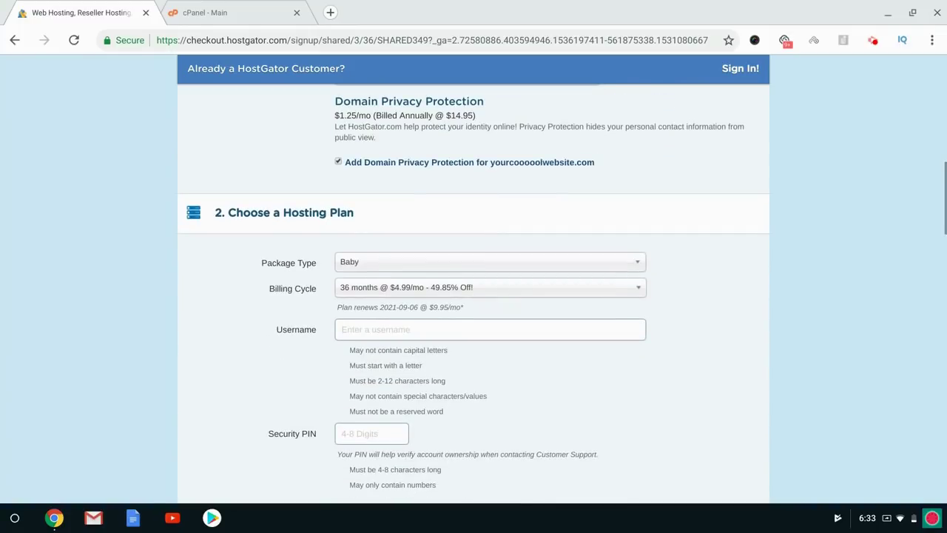
pyautogui.scroll(-1, 415, 194)
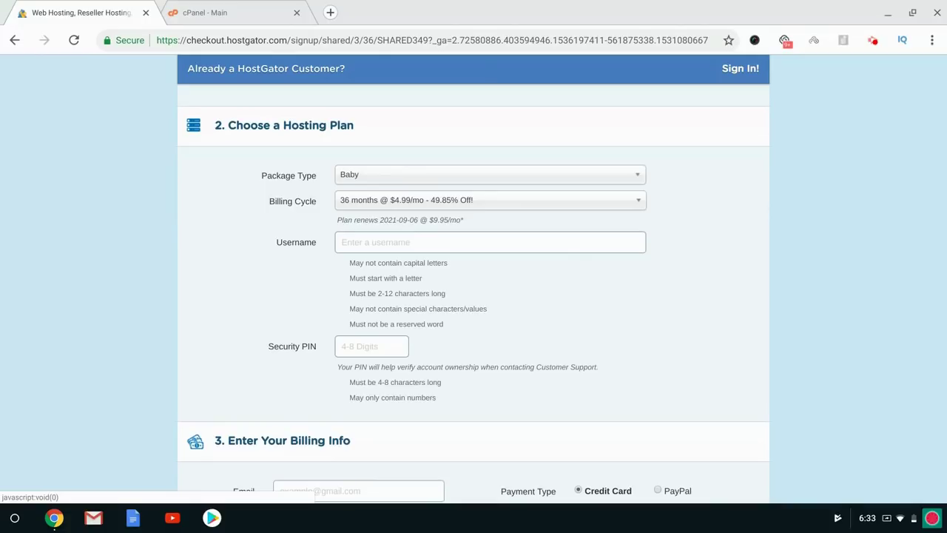
# Change the Baby plan billing cycle to 1 month @ $11.95/mo.
pyautogui.click(370, 201)
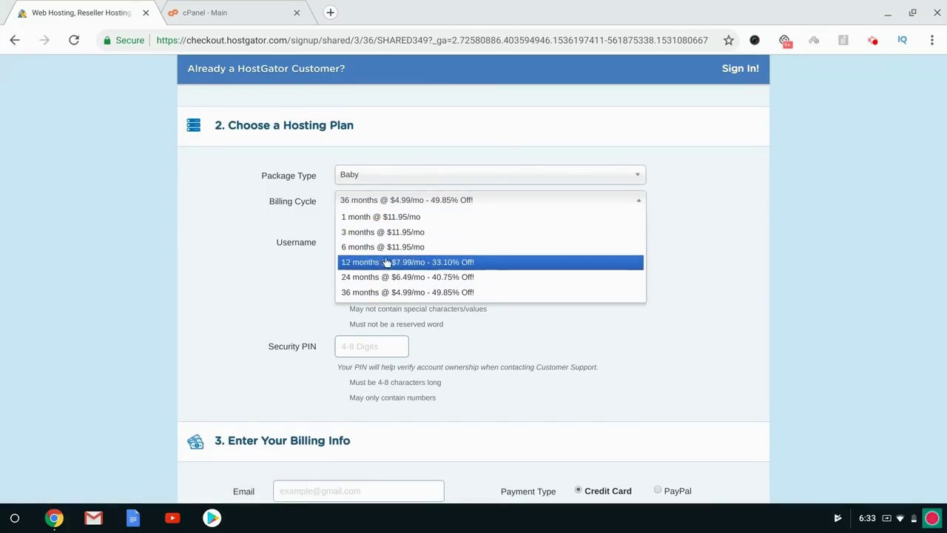
pyautogui.click(222, 216)
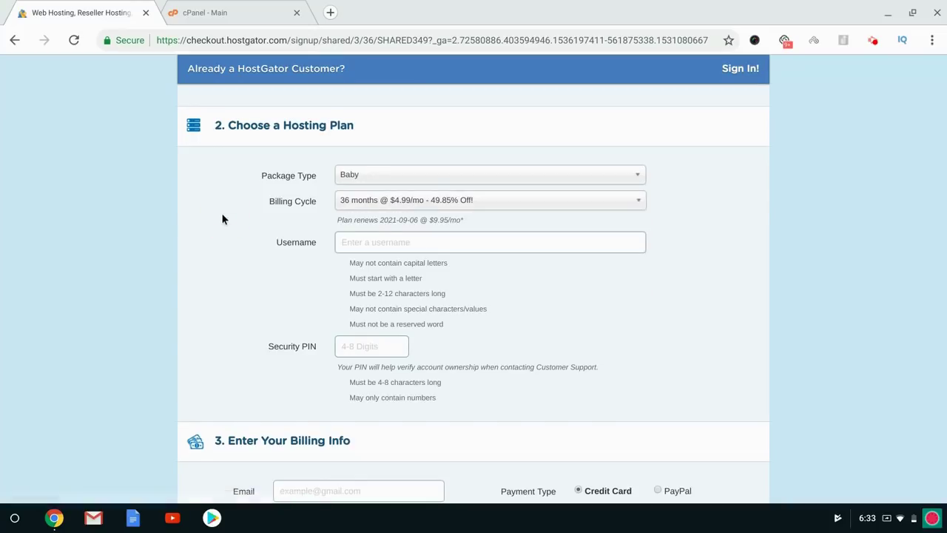
pyautogui.click(360, 202)
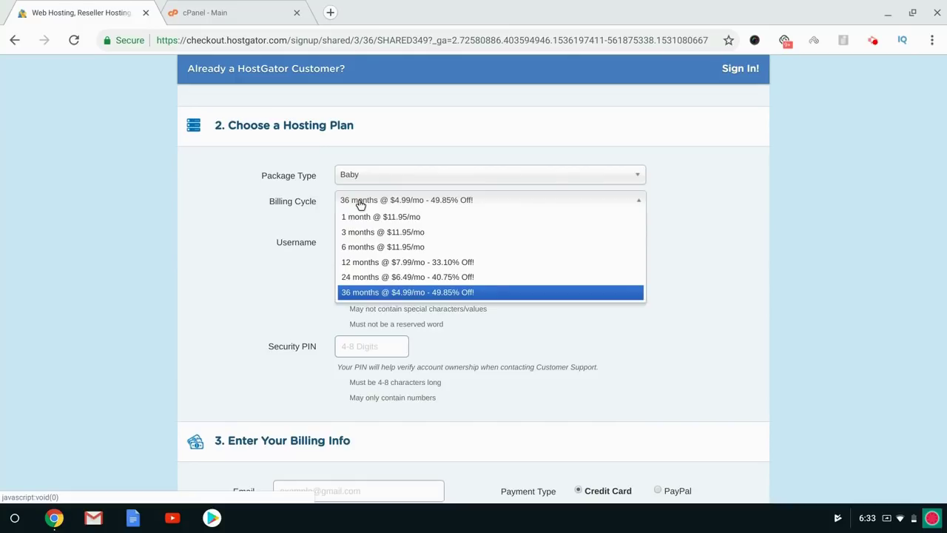
pyautogui.click(363, 219)
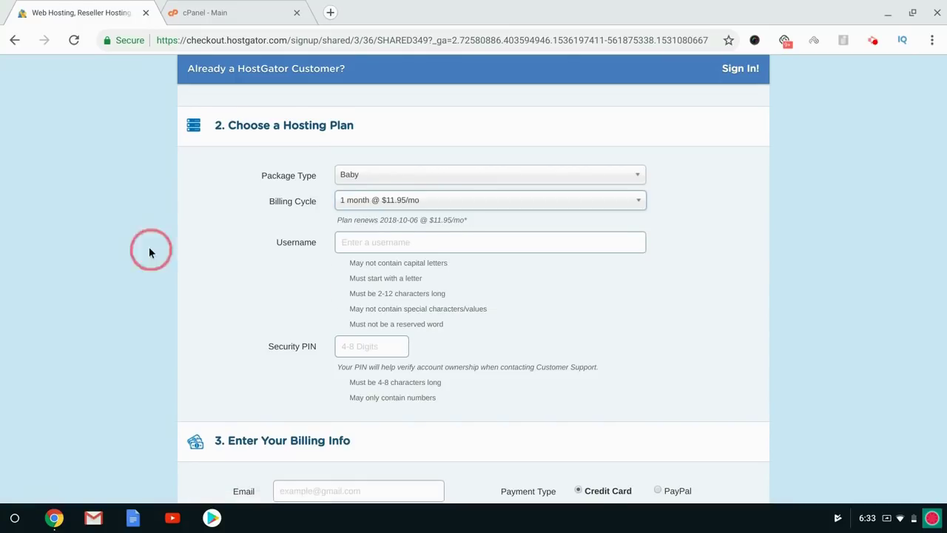
pyautogui.scroll(10, 149, 246)
pyautogui.scroll(-3, 149, 246)
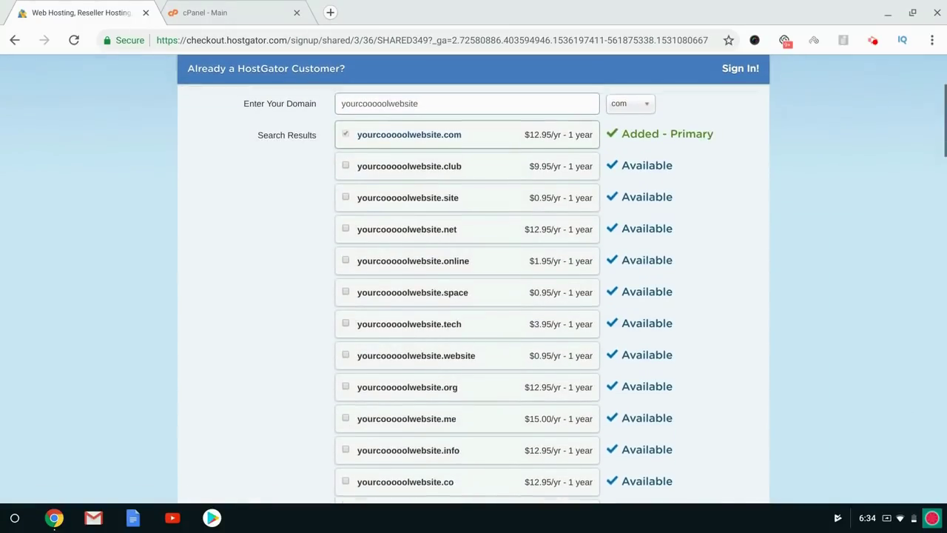
pyautogui.scroll(-9, 149, 246)
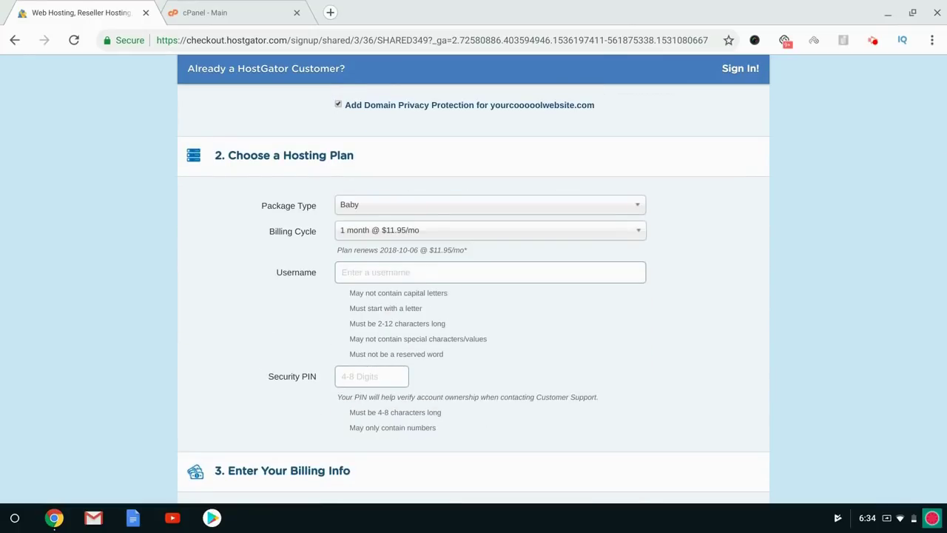
# Toggle Domain Privacy Protection off and on once more, leaving it checked.
pyautogui.click(338, 105)
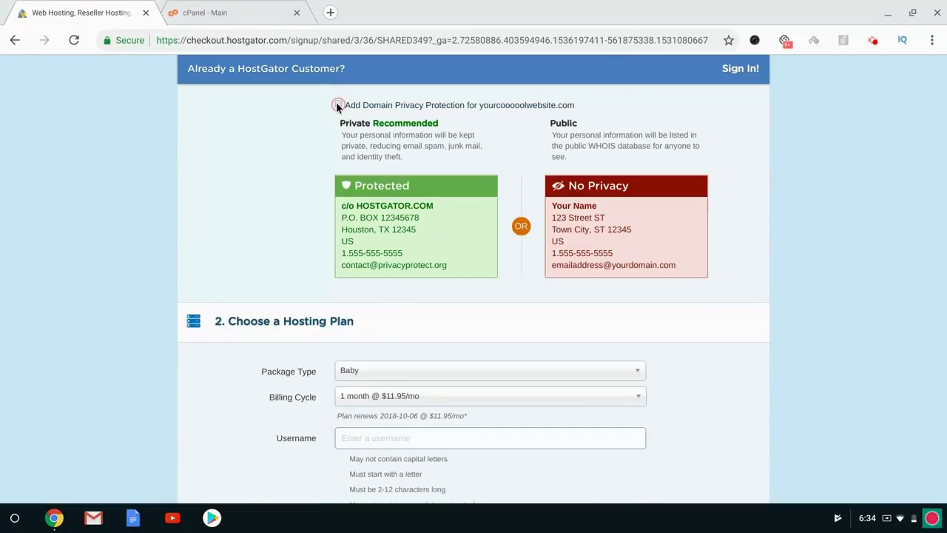
pyautogui.scroll(-2, 293, 187)
pyautogui.scroll(3, 294, 187)
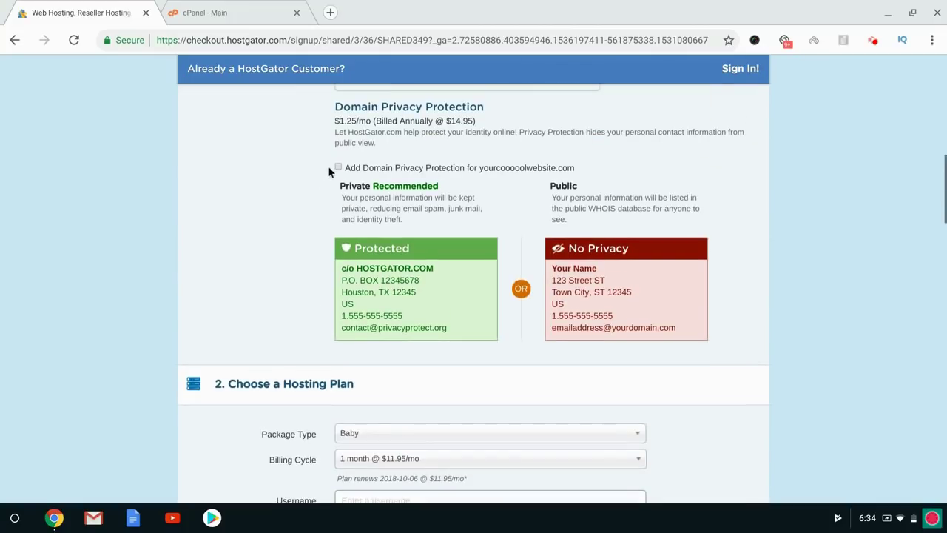
pyautogui.click(338, 167)
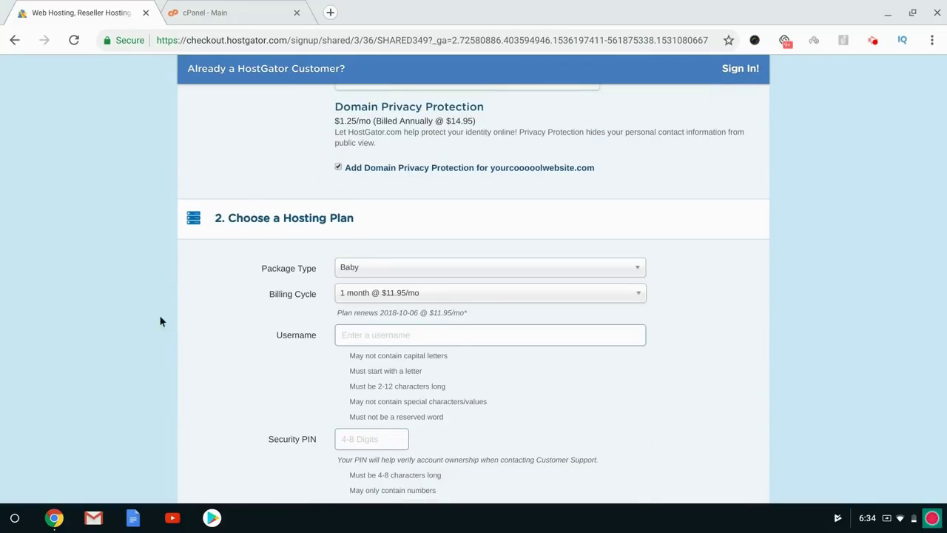
pyautogui.scroll(-2, 111, 320)
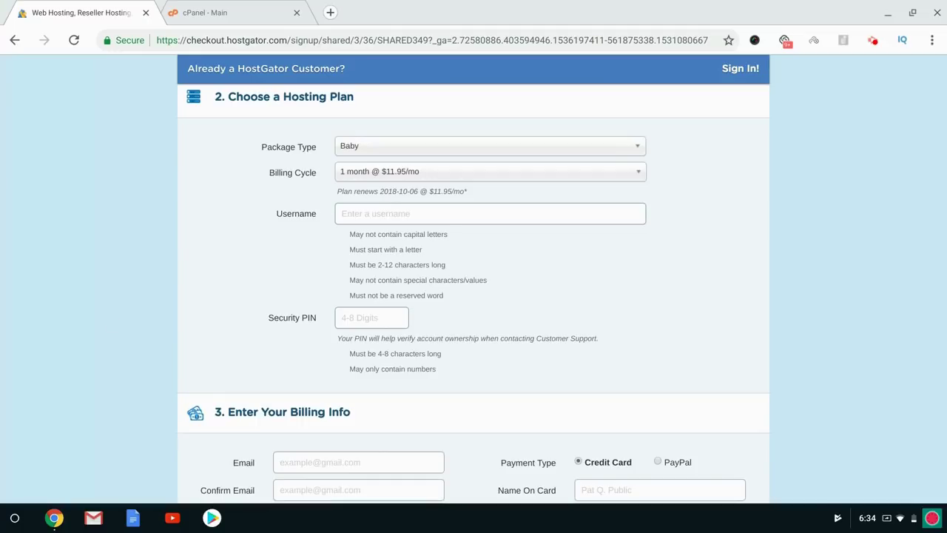
# Uncheck the SiteLock Monitoring and CodeGuard Site Backup add-ons, keeping only the free SSL certificate.
pyautogui.scroll(-6, 473, 295)
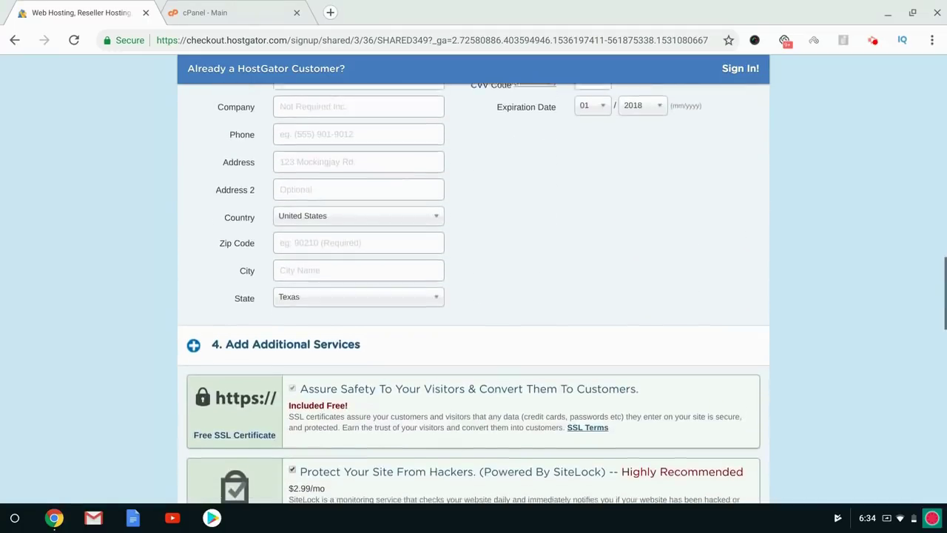
pyautogui.scroll(15, 473, 296)
pyautogui.scroll(-8, 474, 296)
pyautogui.scroll(-11, 473, 296)
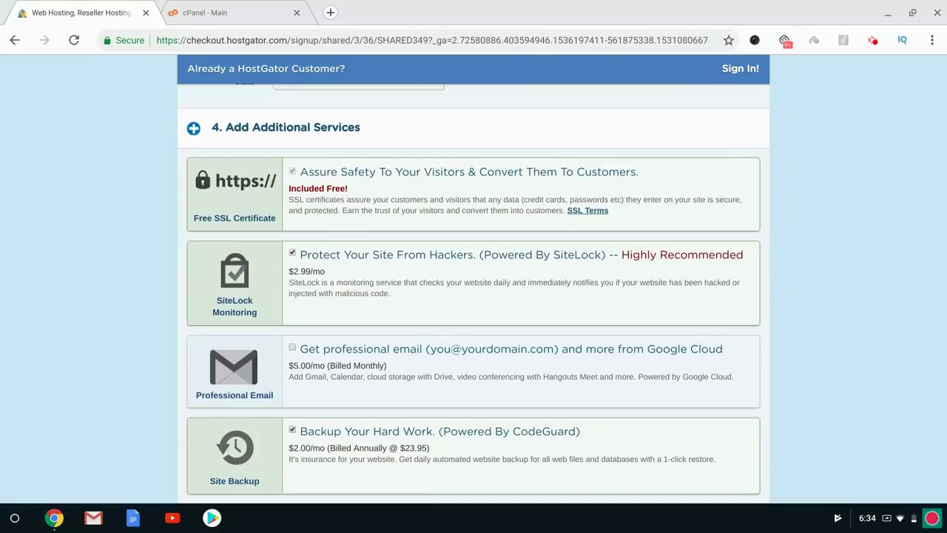
pyautogui.scroll(20, 317, 368)
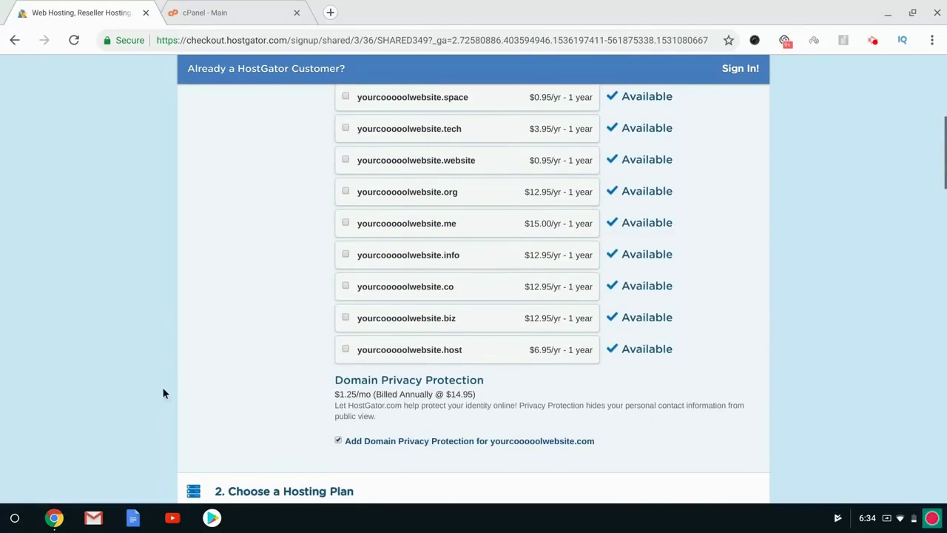
pyautogui.scroll(-15, 141, 385)
pyautogui.scroll(-1, 141, 388)
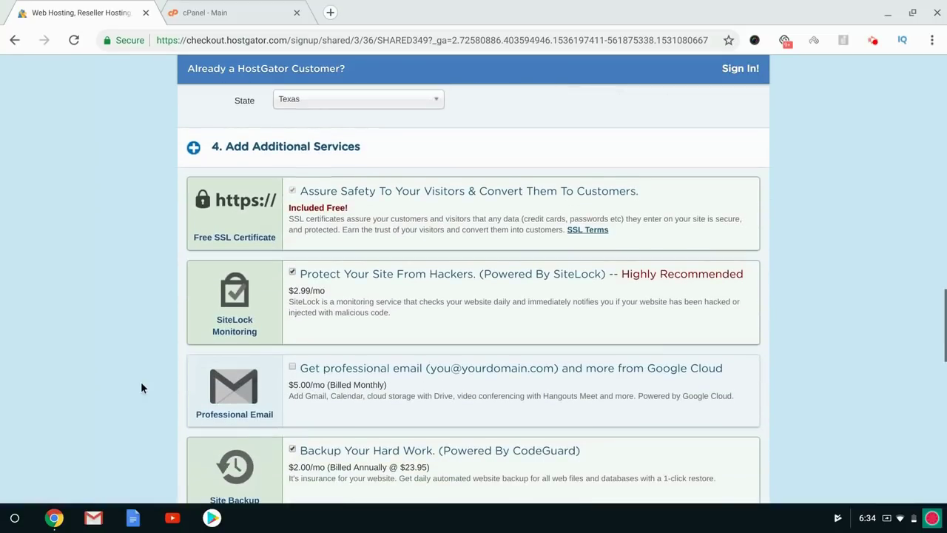
pyautogui.scroll(-3, 286, 314)
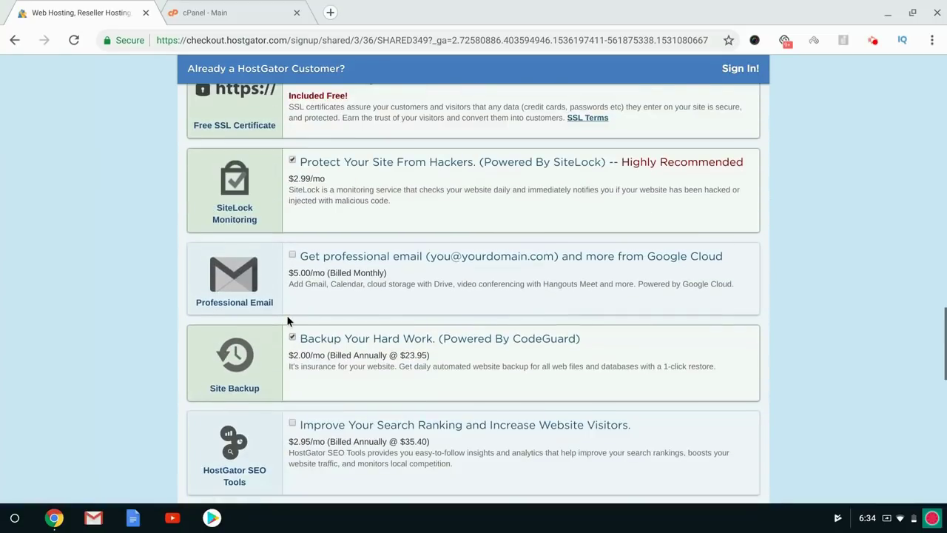
pyautogui.click(291, 159)
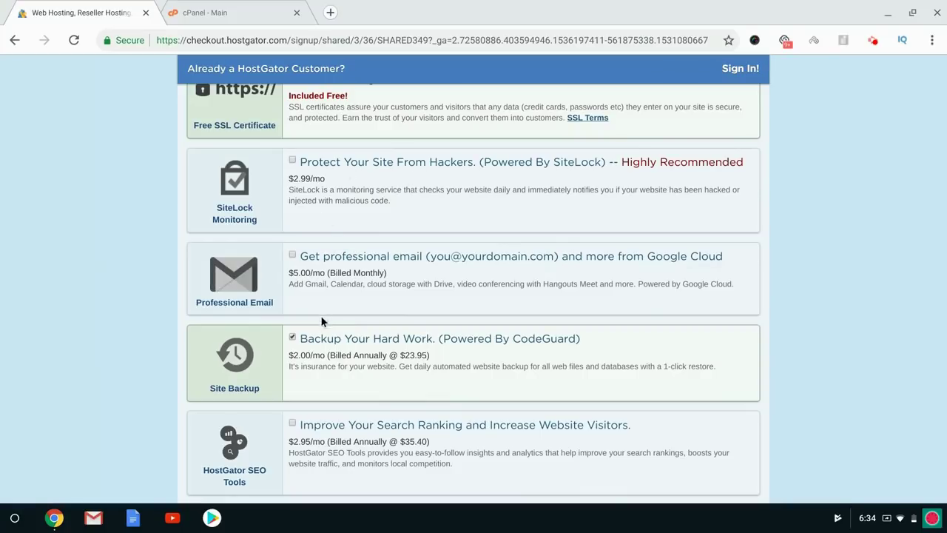
pyautogui.click(291, 337)
pyautogui.scroll(-3, 83, 304)
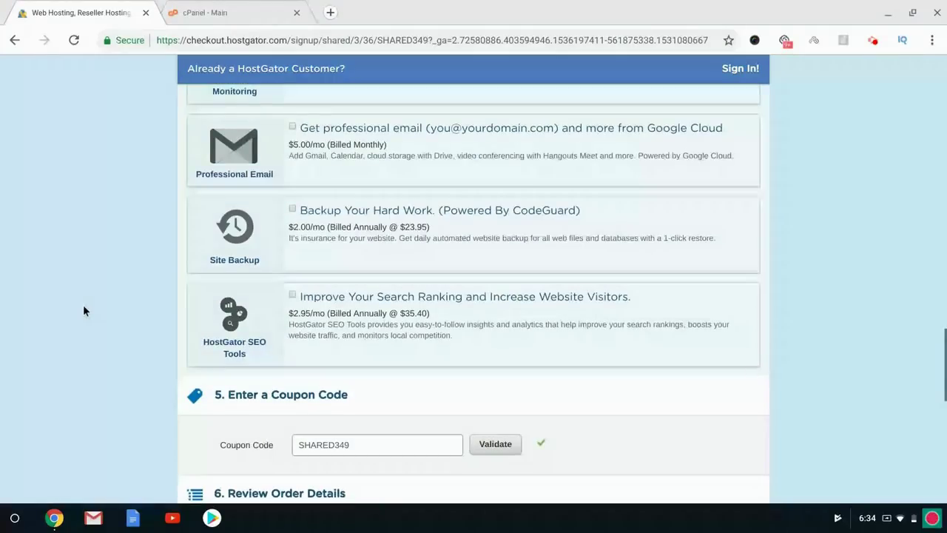
# Uncheck Domain Privacy Protection for the domain.
pyautogui.scroll(-3, 83, 304)
pyautogui.scroll(-3, 82, 304)
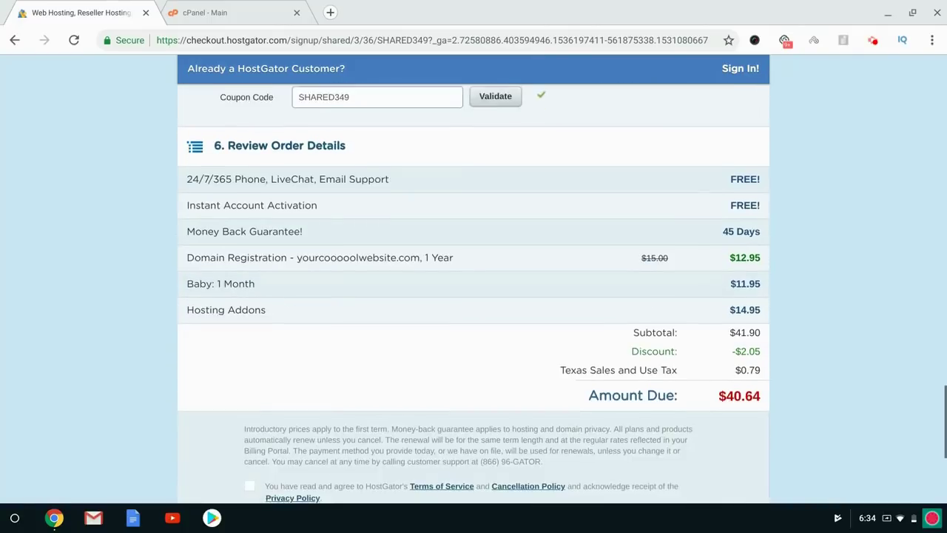
pyautogui.scroll(15, 83, 304)
pyautogui.scroll(12, 473, 296)
pyautogui.scroll(-5, 474, 296)
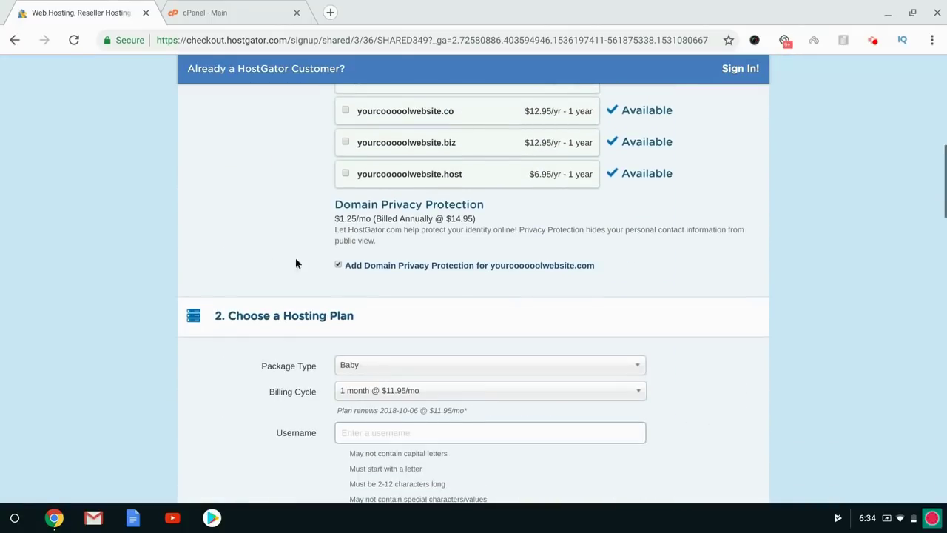
pyautogui.click(337, 264)
# Replace the SHARED349 coupon with a new code and validate it, dropping the Baby plan to $0.01/mo.
pyautogui.scroll(3, 133, 254)
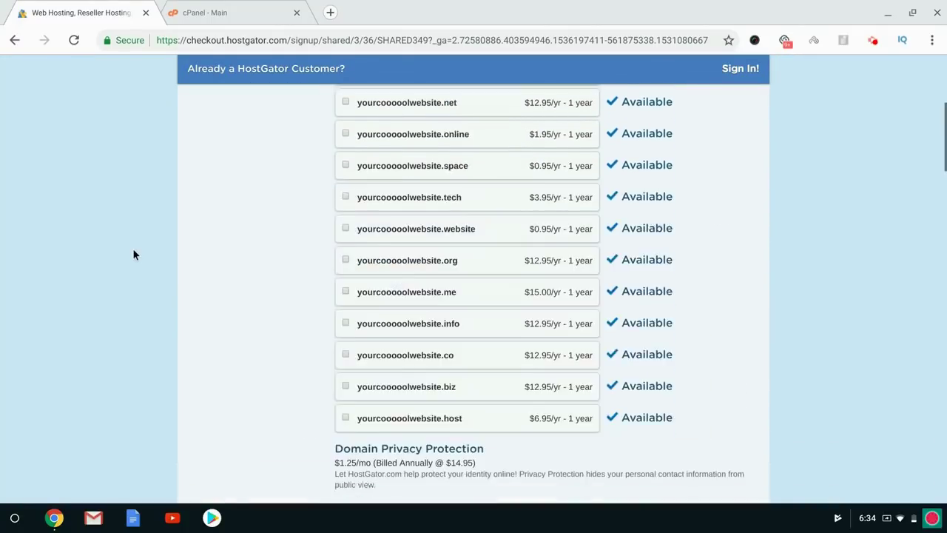
pyautogui.scroll(-15, 133, 254)
pyautogui.scroll(-6, 132, 248)
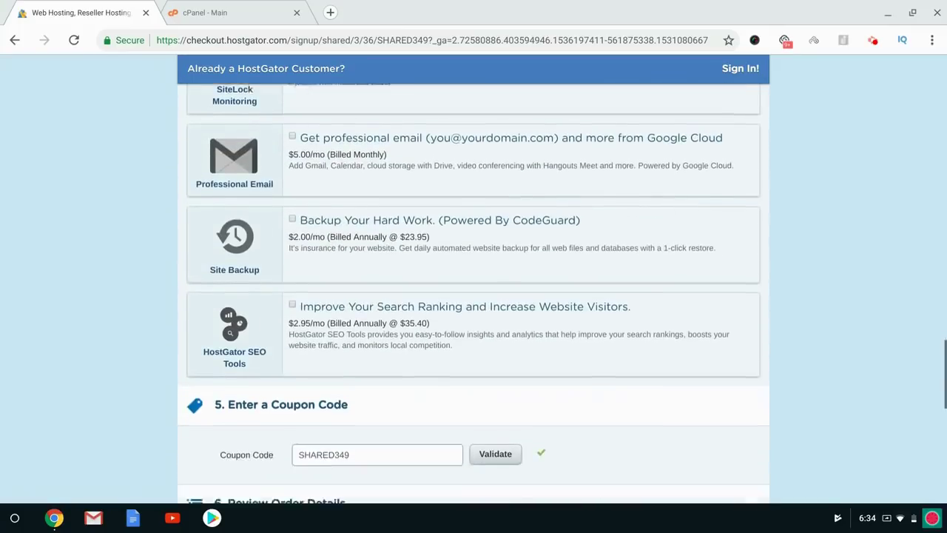
pyautogui.doubleClick(347, 170)
pyautogui.write('sethjared')
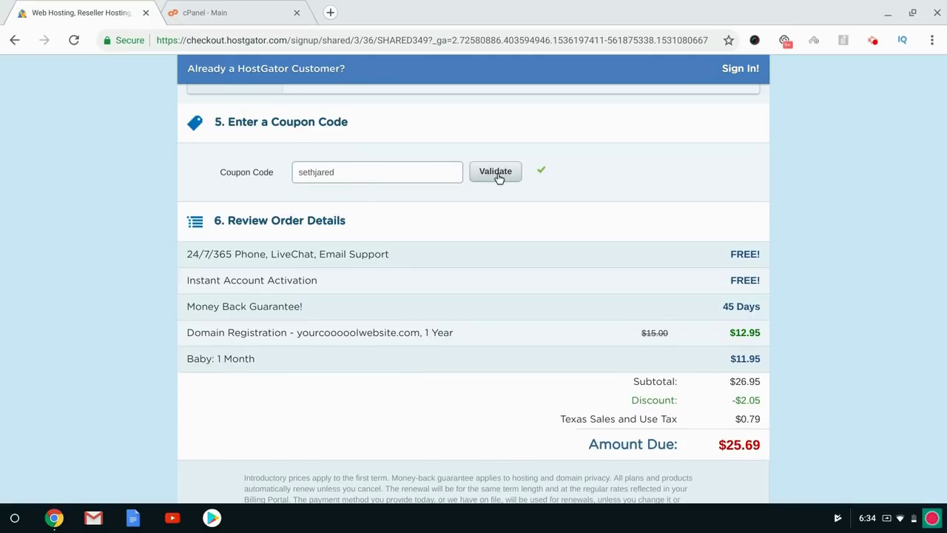
pyautogui.click(498, 176)
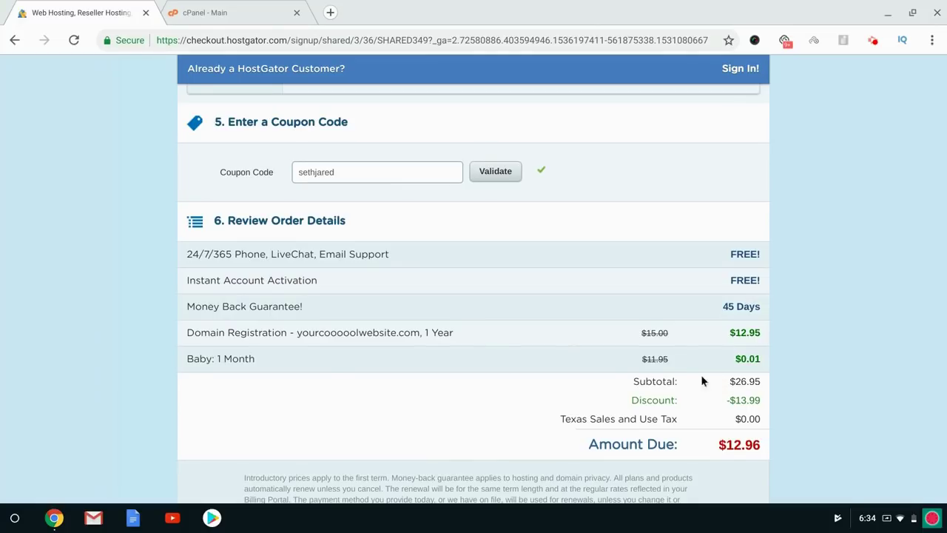
# Review the updated order, including the $12.95 domain registration and the applied coupon code.
pyautogui.click(749, 357)
pyautogui.doubleClick(739, 330)
pyautogui.click(198, 329)
pyautogui.scroll(-5, 101, 308)
pyautogui.scroll(-15, 101, 308)
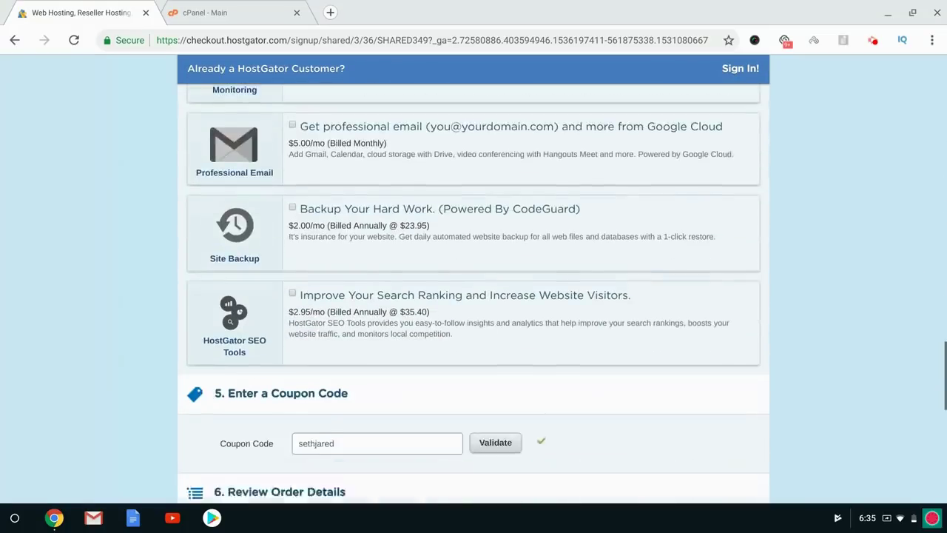
pyautogui.doubleClick(345, 296)
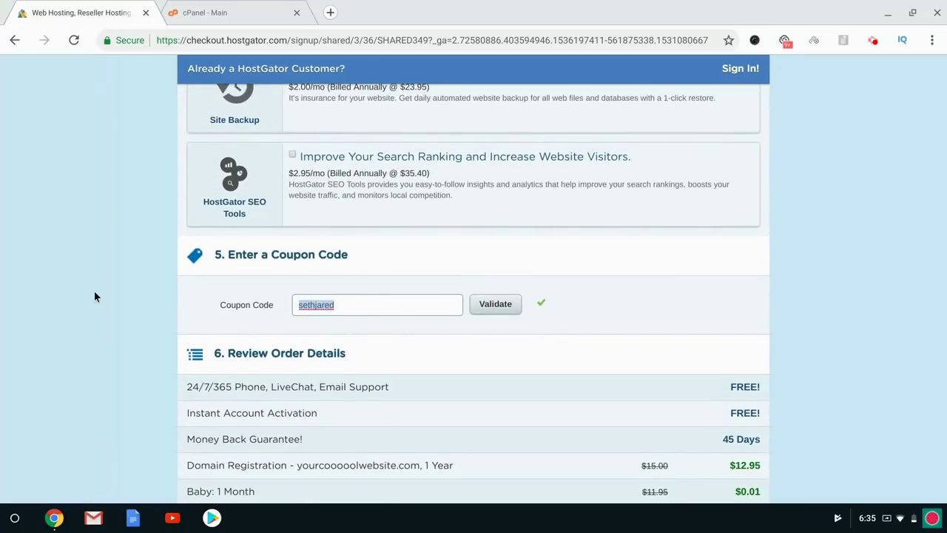
pyautogui.scroll(12, 94, 296)
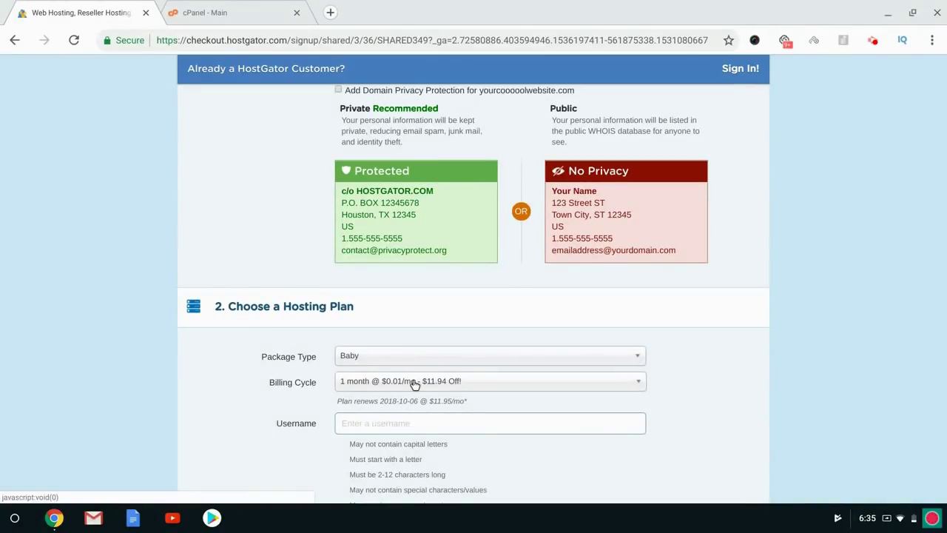
pyautogui.scroll(-5, 132, 354)
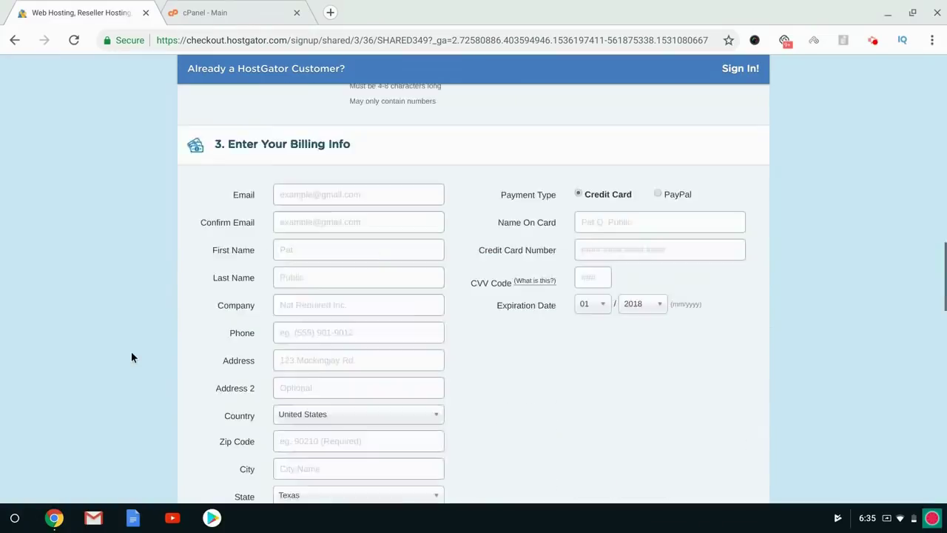
pyautogui.scroll(-10, 131, 353)
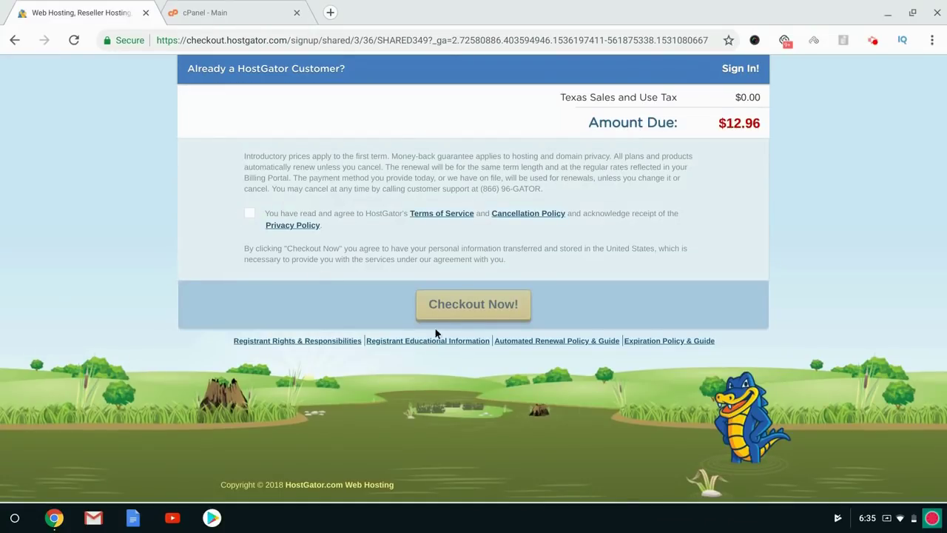
pyautogui.scroll(10, 62, 298)
pyautogui.scroll(13, 62, 298)
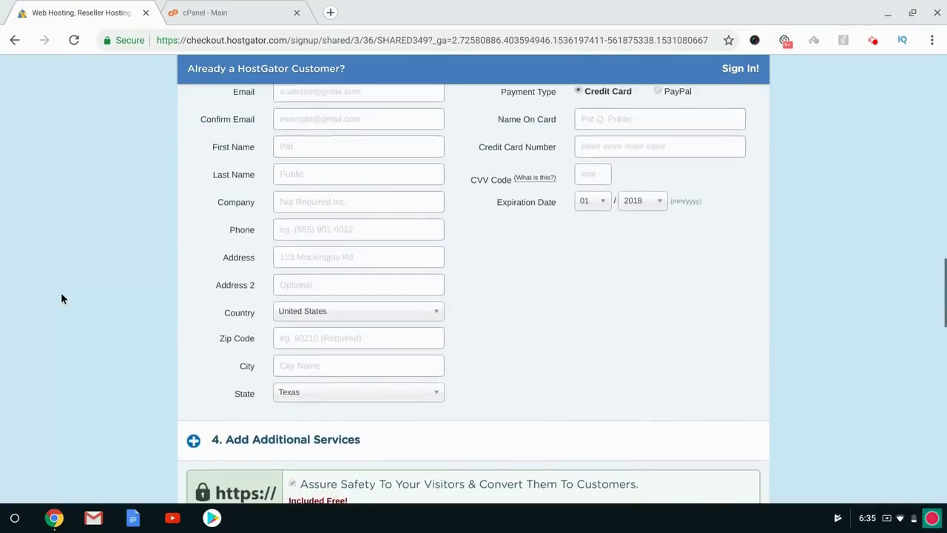
pyautogui.scroll(-2, 474, 293)
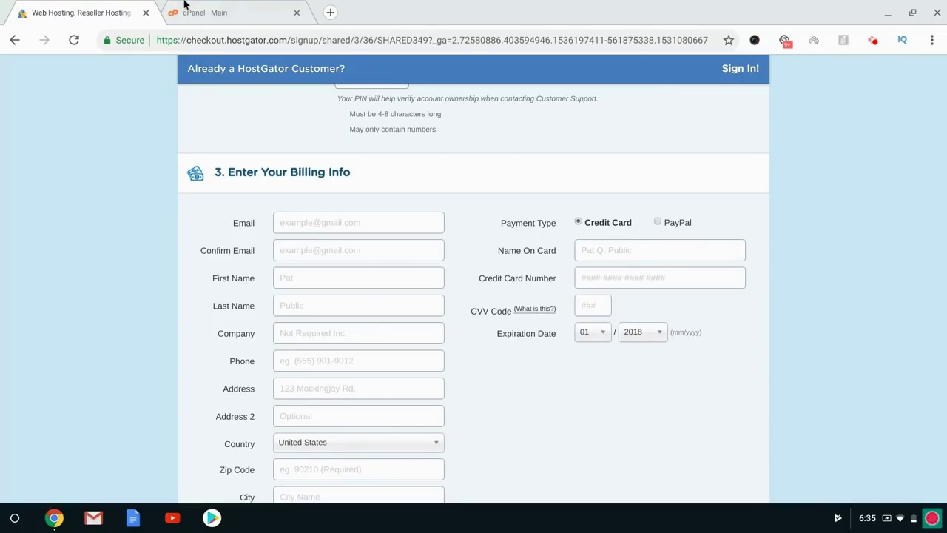
pyautogui.click(222, 6)
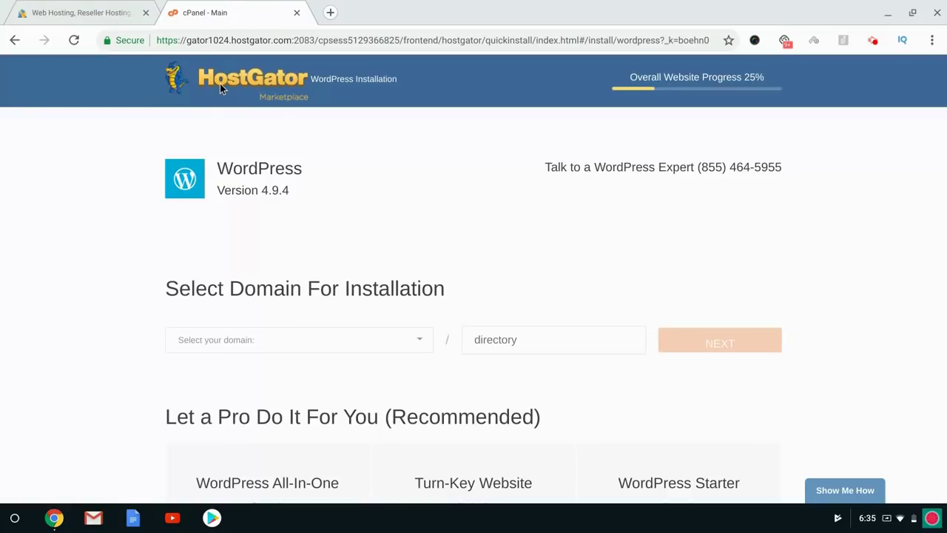
# Return to the cPanel home and choose Build a New WordPress Site under Popular Links.
pyautogui.click(9, 41)
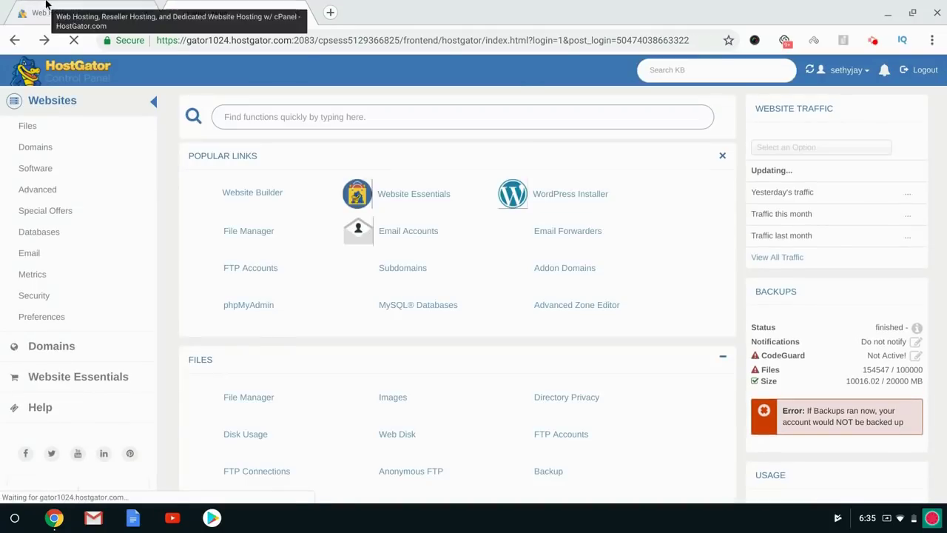
pyautogui.click(104, 13)
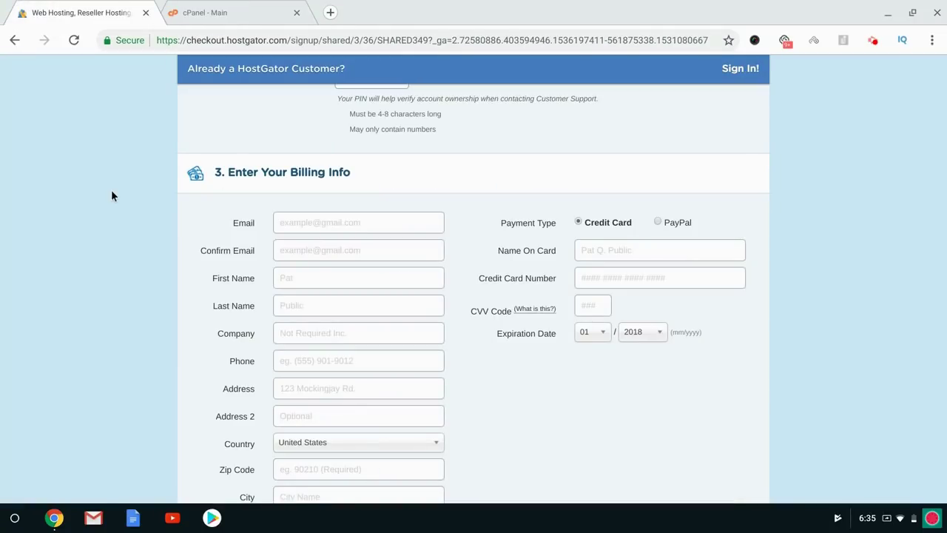
pyautogui.click(212, 9)
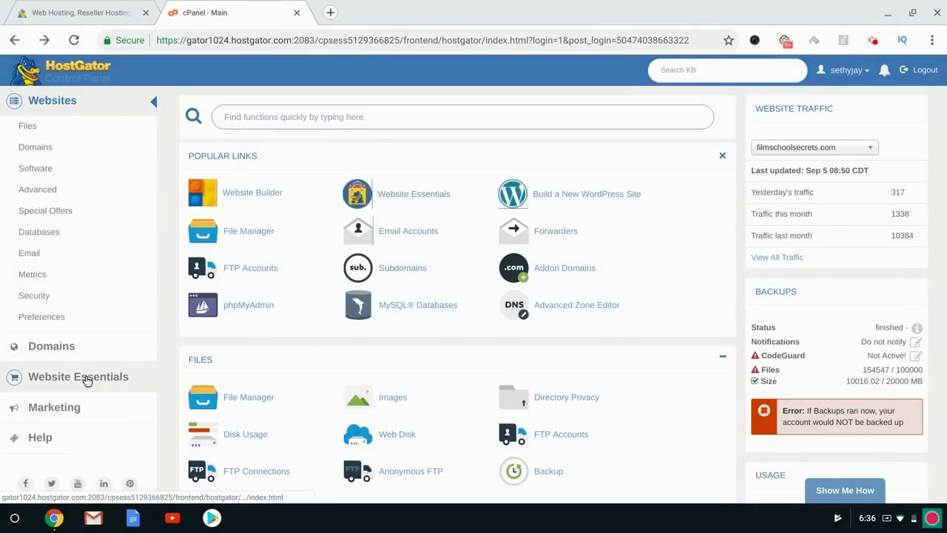
pyautogui.click(570, 194)
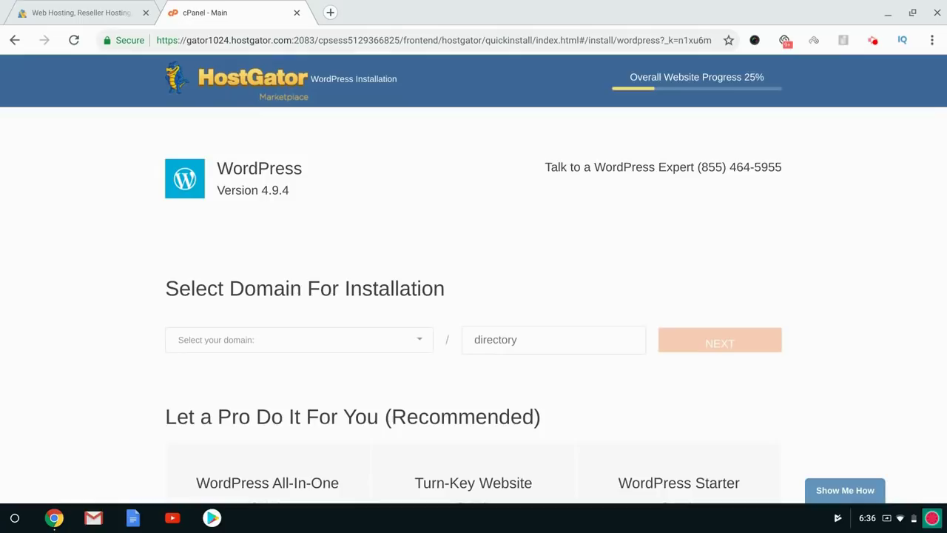
# Select the personal .com domain for installation, leaving the directory blank, and proceed.
pyautogui.scroll(-2, 429, 260)
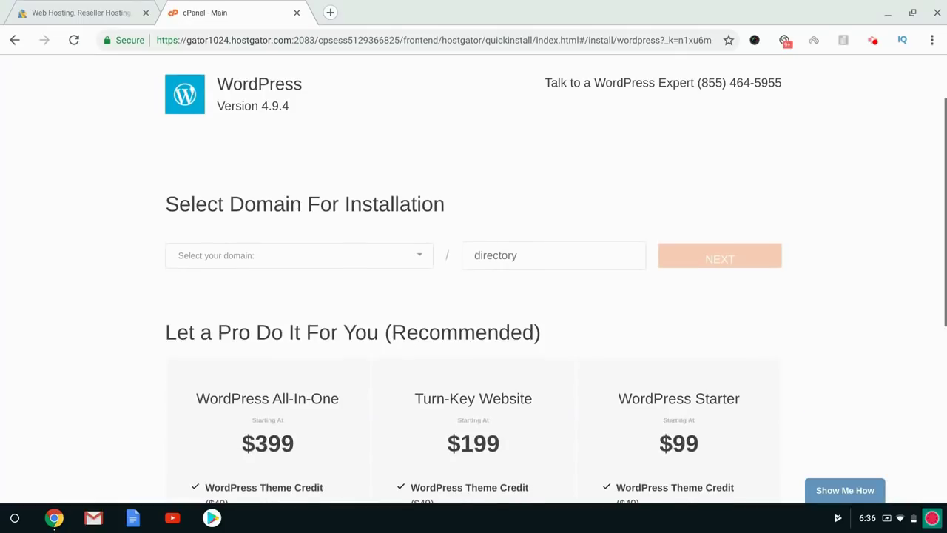
pyautogui.click(417, 254)
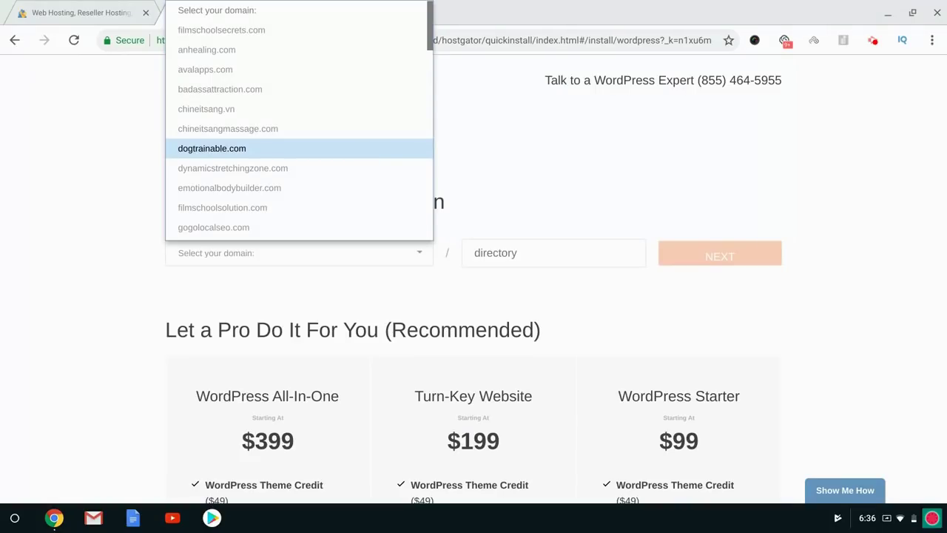
pyautogui.scroll(-5, 321, 181)
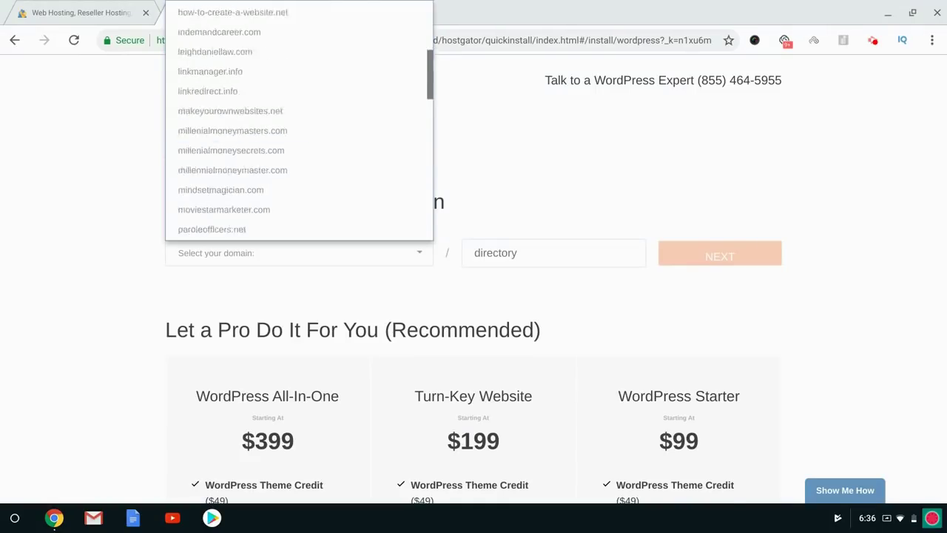
pyautogui.click(322, 185)
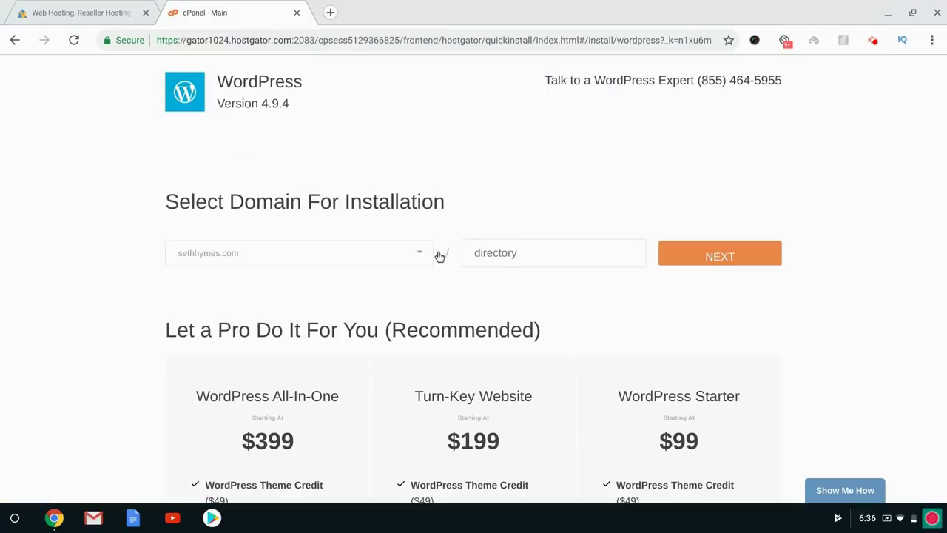
pyautogui.click(723, 254)
# Fill in the blog title, admin username, owner's name and admin e-mail, accept the terms, and install.
pyautogui.click(281, 243)
pyautogui.write("Seth's Cool Blog")
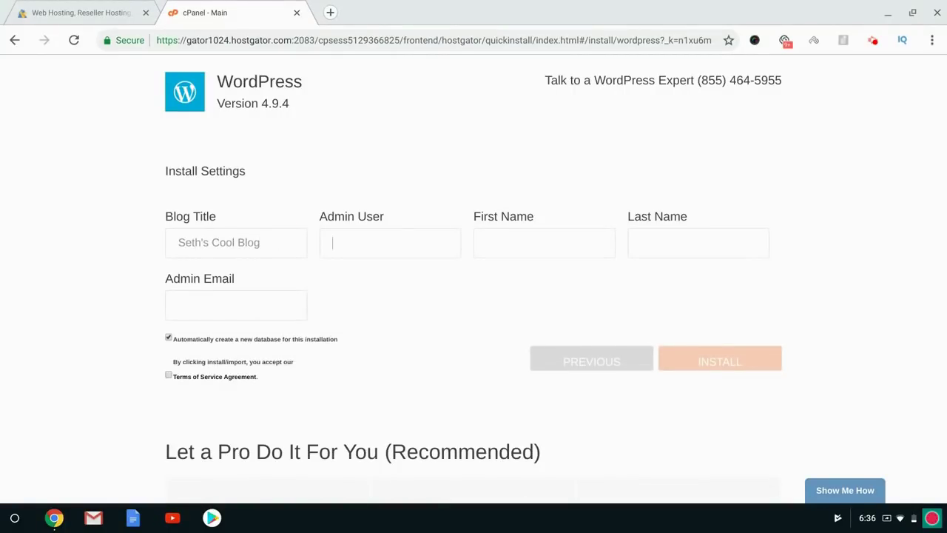
pyautogui.write('setherooneySeth')
pyautogui.press('Tab')
pyautogui.write('Hyme')
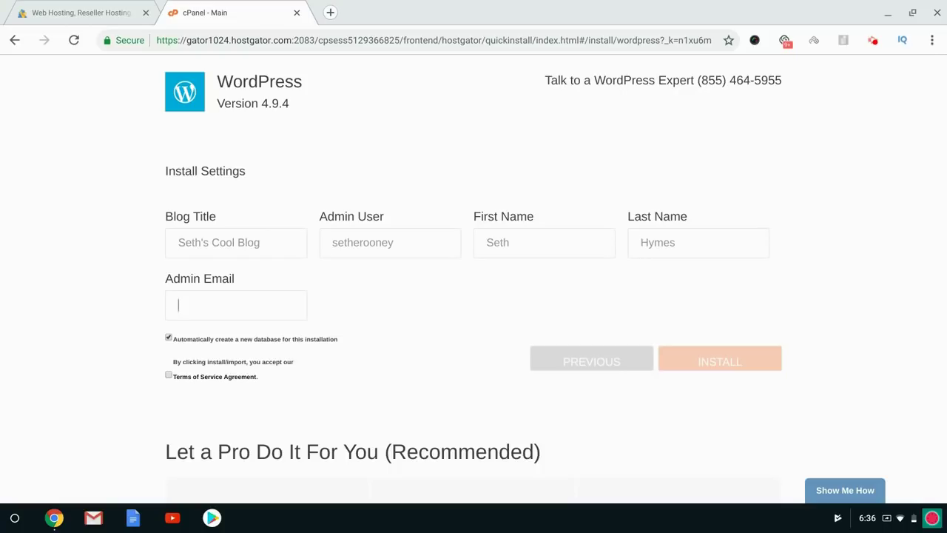
pyautogui.write('joeyj')
pyautogui.write('oejoejuniorsh')
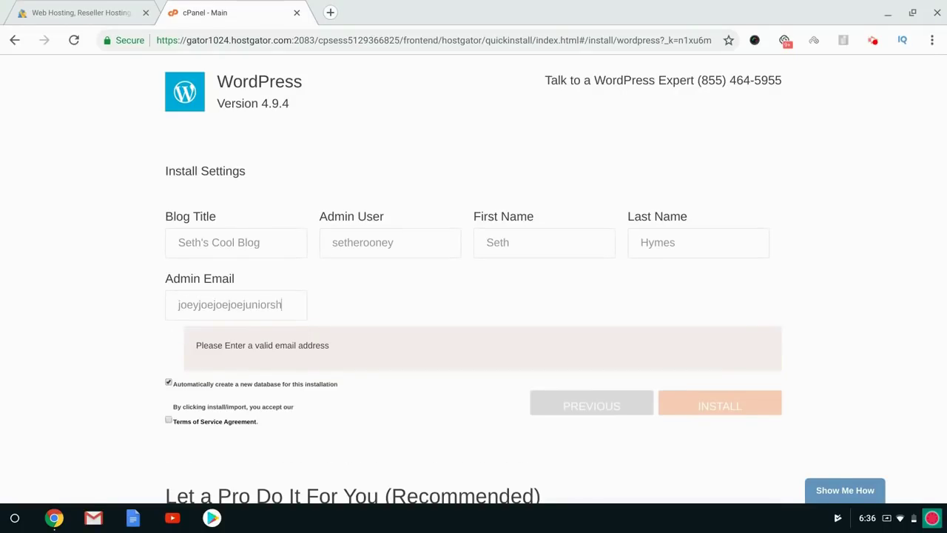
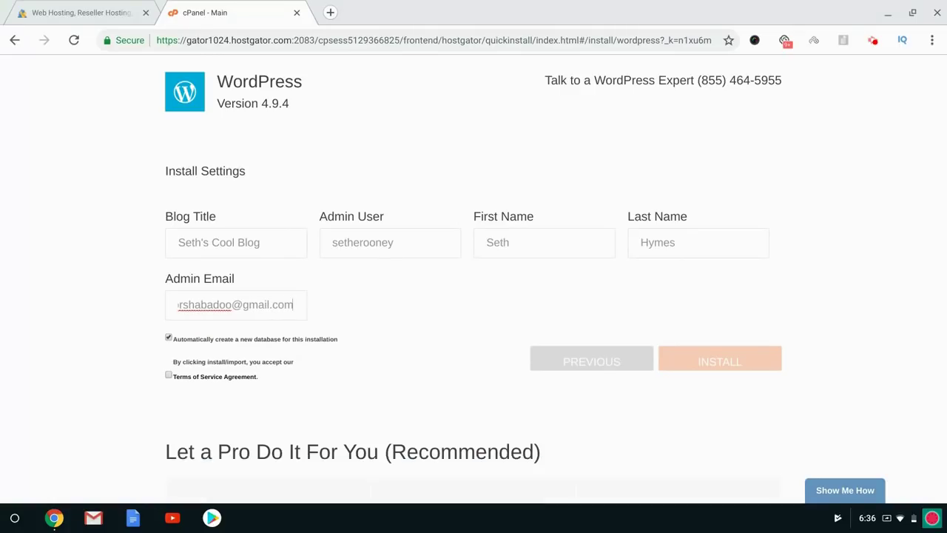
pyautogui.click(446, 311)
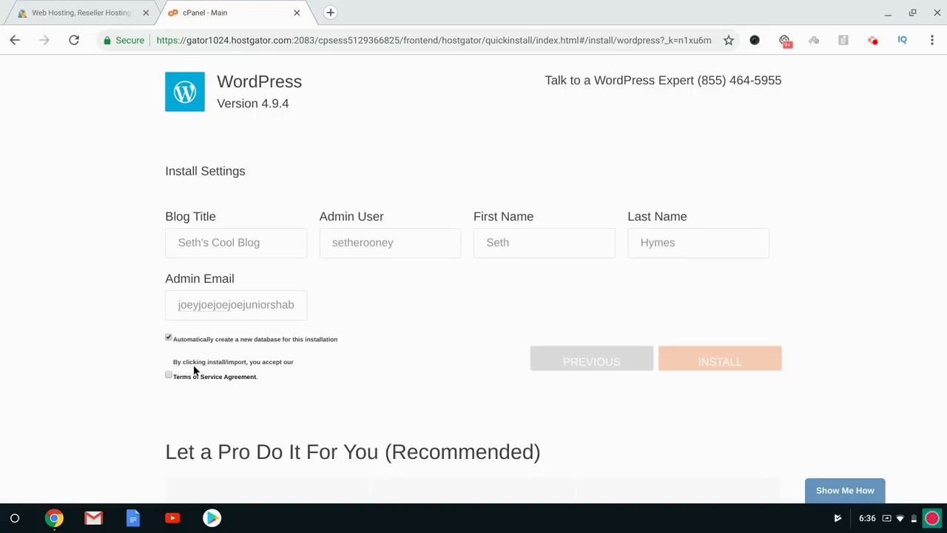
pyautogui.click(168, 374)
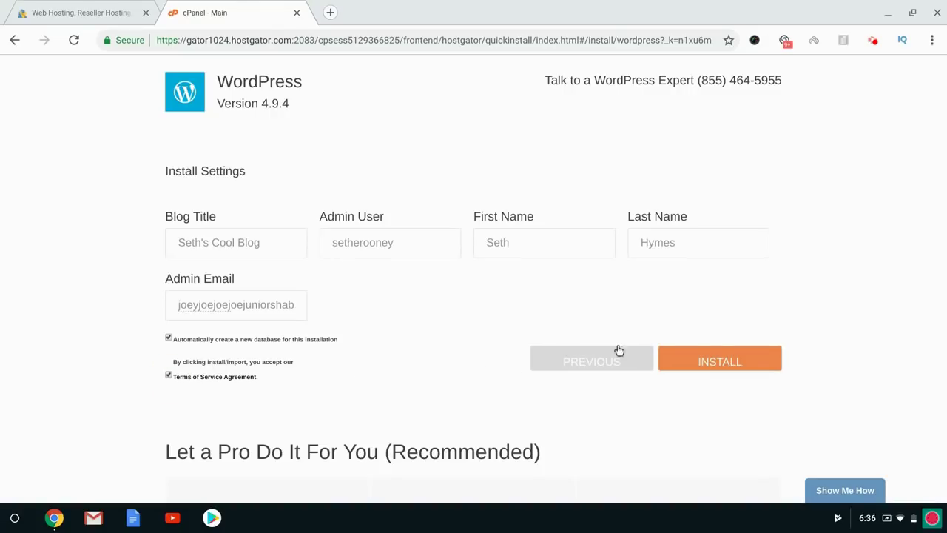
pyautogui.click(731, 363)
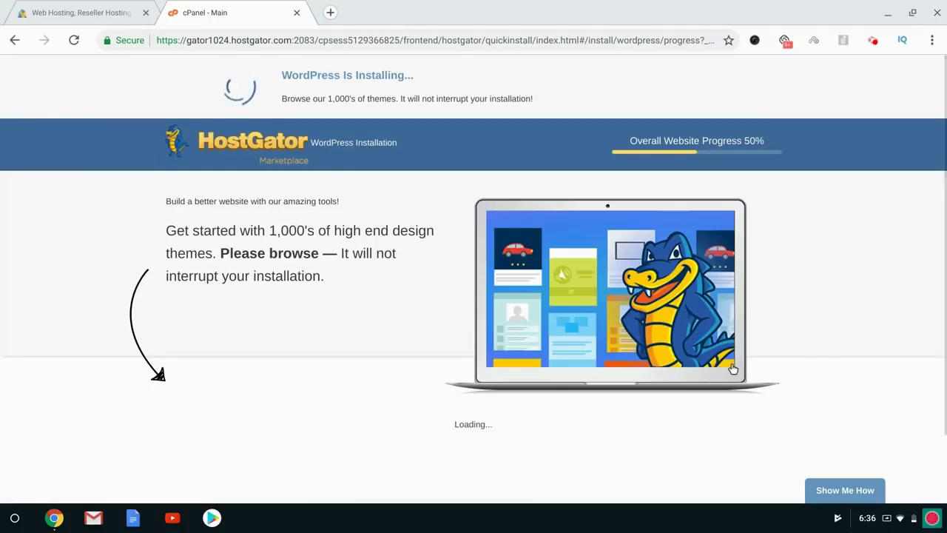
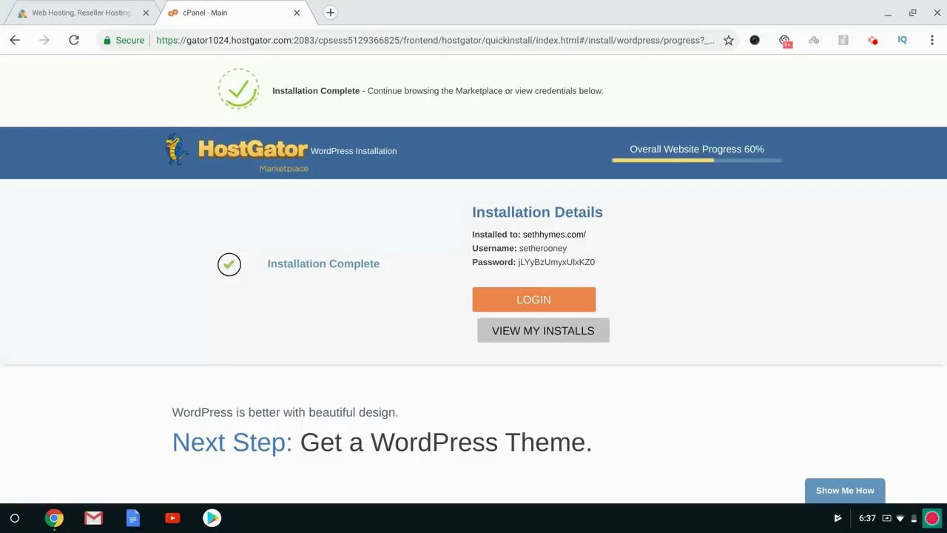
# Copy the install's login password and load sethhymes.com, which shows a Website Coming Soon page.
pyautogui.doubleClick(531, 261)
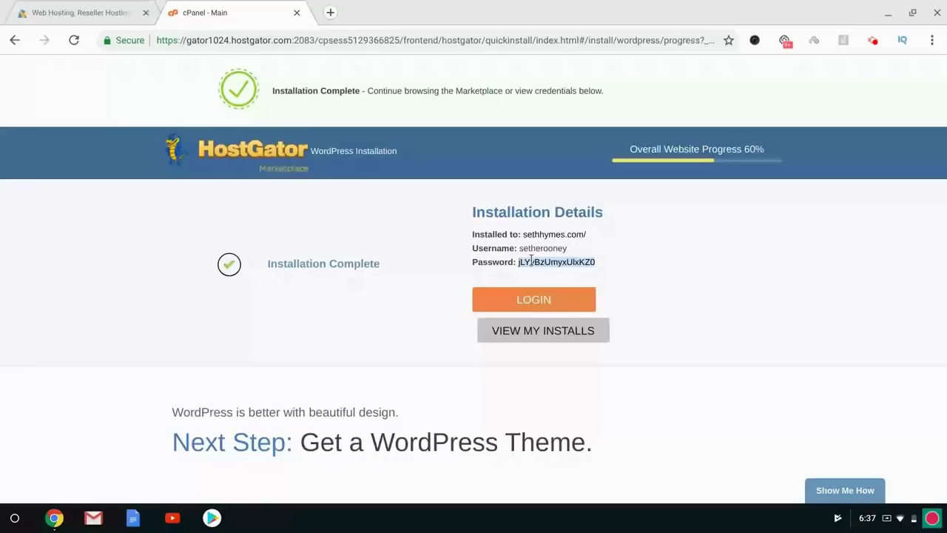
pyautogui.click(330, 15)
pyautogui.write('sethhymes.com')
pyautogui.press('Return')
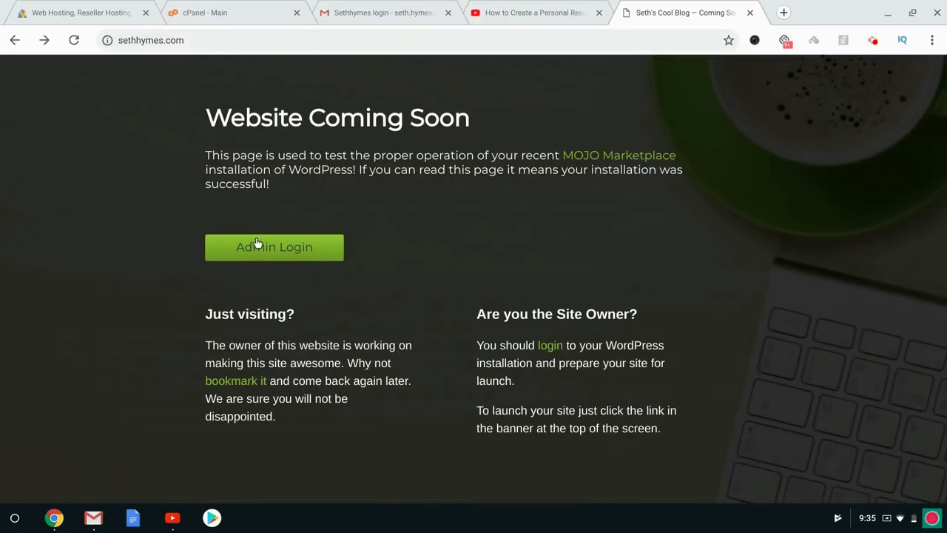
pyautogui.click(218, 40)
# Log in at sethhymes.com/wp-admin using the saved admin username and password.
pyautogui.write('/wp-admin')
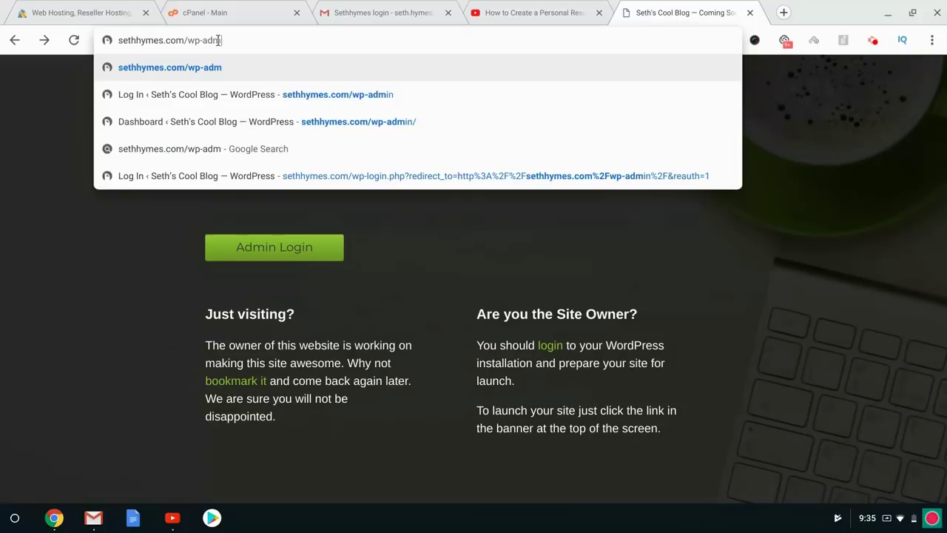
pyautogui.press('Return')
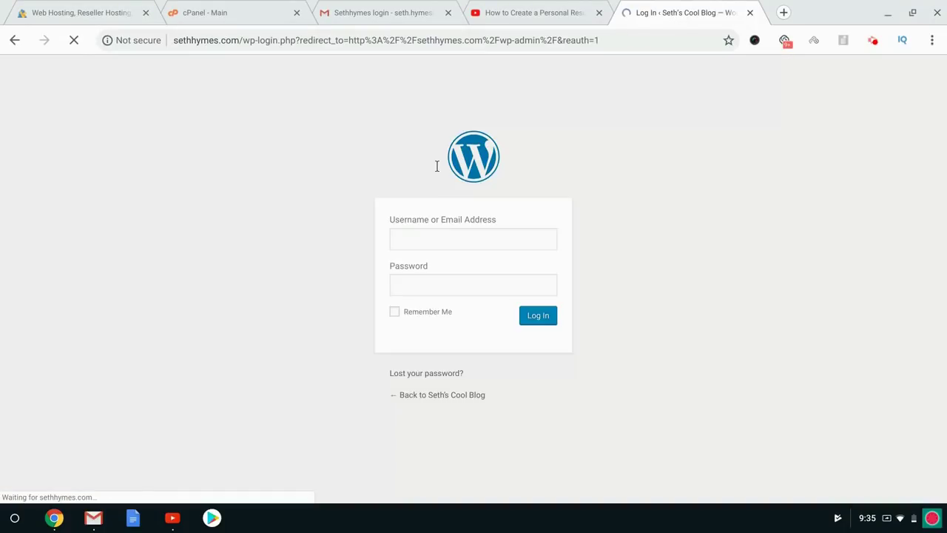
pyautogui.write('sethero')
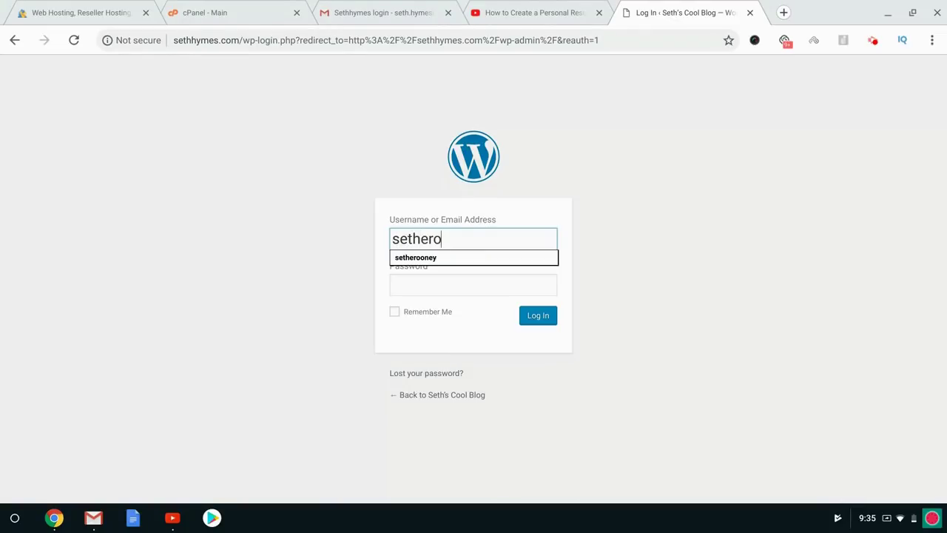
pyautogui.press('Down')
pyautogui.press('Tab')
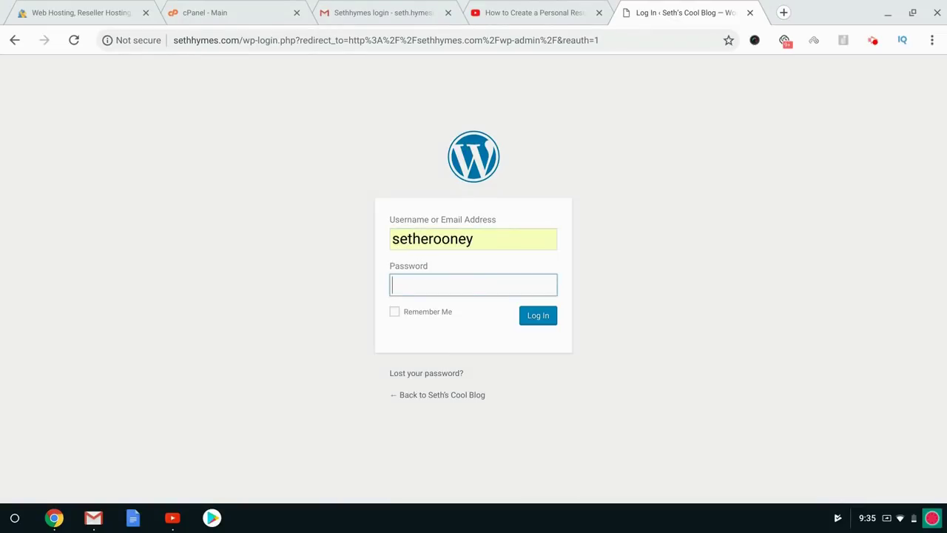
pyautogui.click(527, 318)
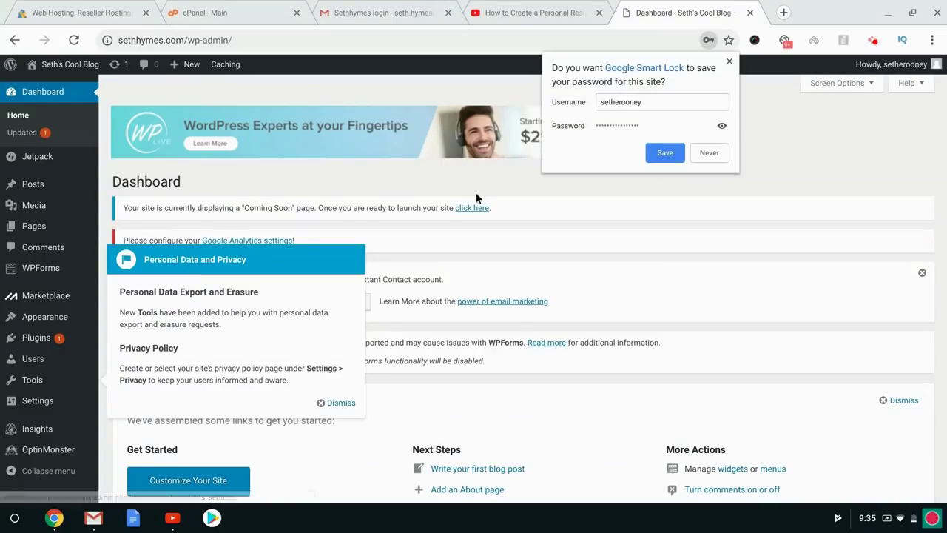
# Launch the site out of Coming Soon mode and dismiss the privacy, Jetpack, WPForms and Welcome notices.
pyautogui.click(471, 210)
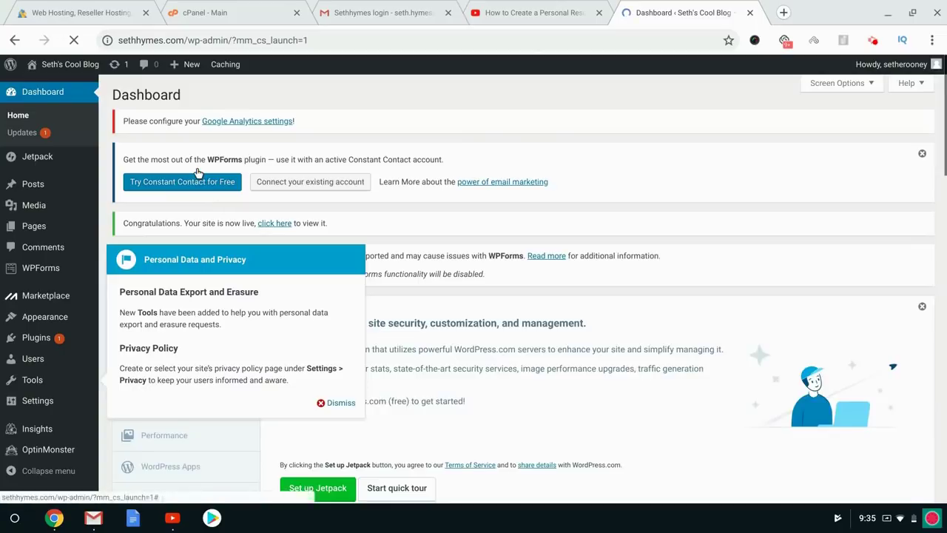
pyautogui.click(338, 402)
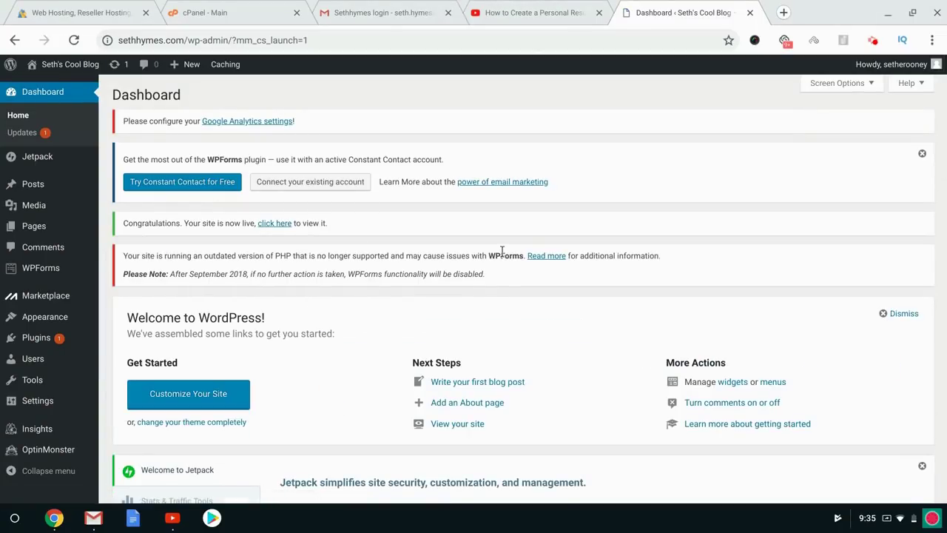
pyautogui.scroll(-3, 501, 252)
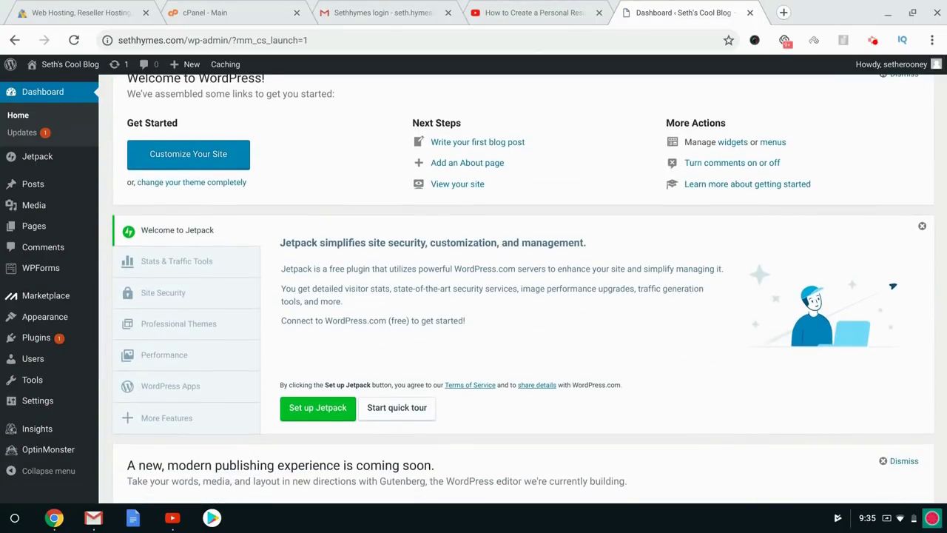
pyautogui.click(921, 228)
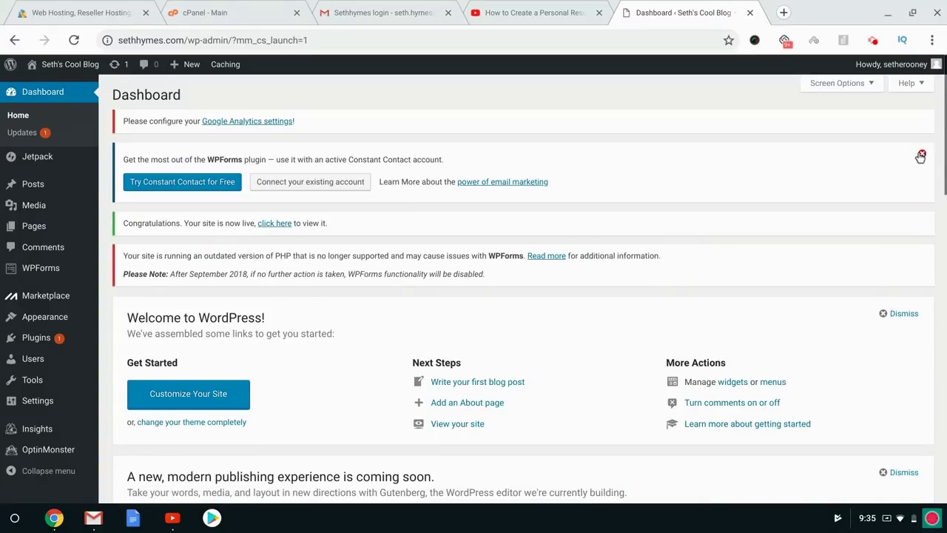
pyautogui.click(921, 155)
pyautogui.click(895, 244)
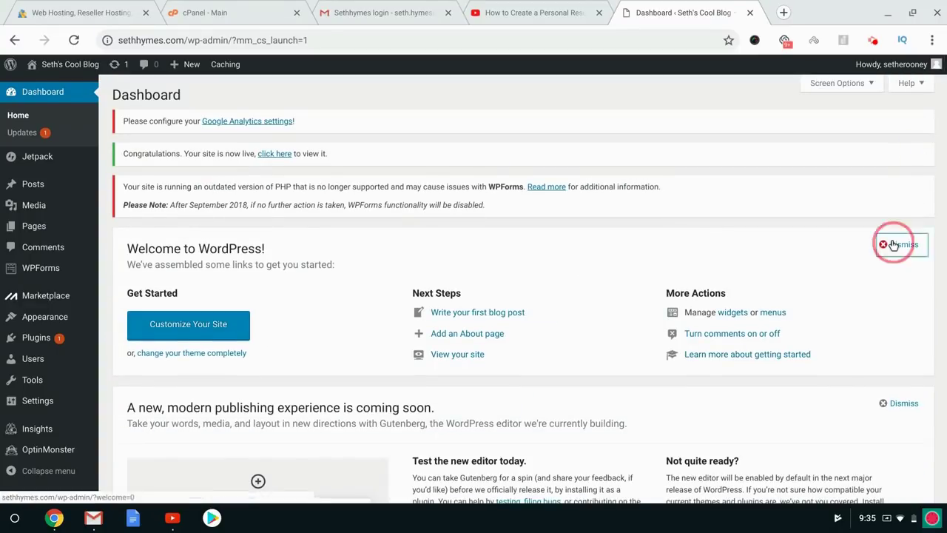
# Open the live blog in a background tab, look through it, then return to the dashboard.
pyautogui.moveTo(53, 67)
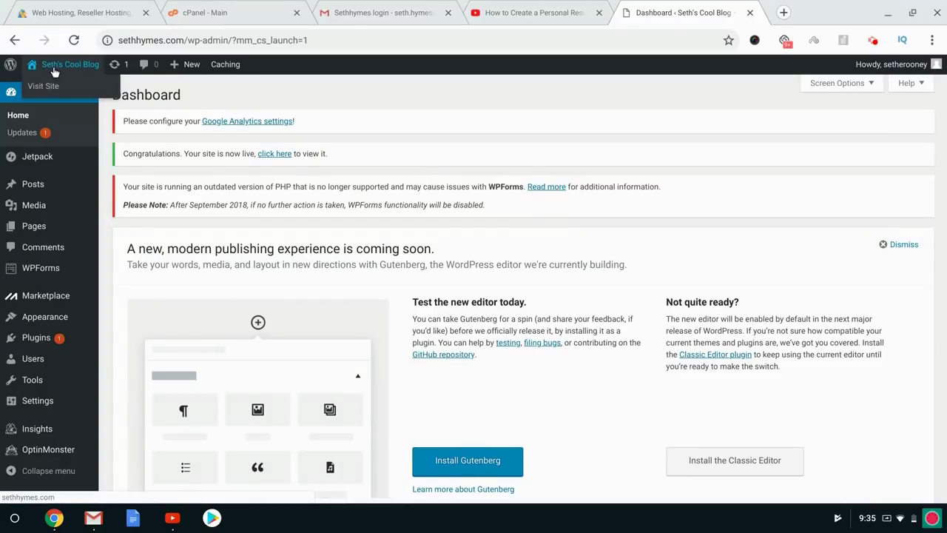
pyautogui.middleClick(43, 88)
pyautogui.click(767, 6)
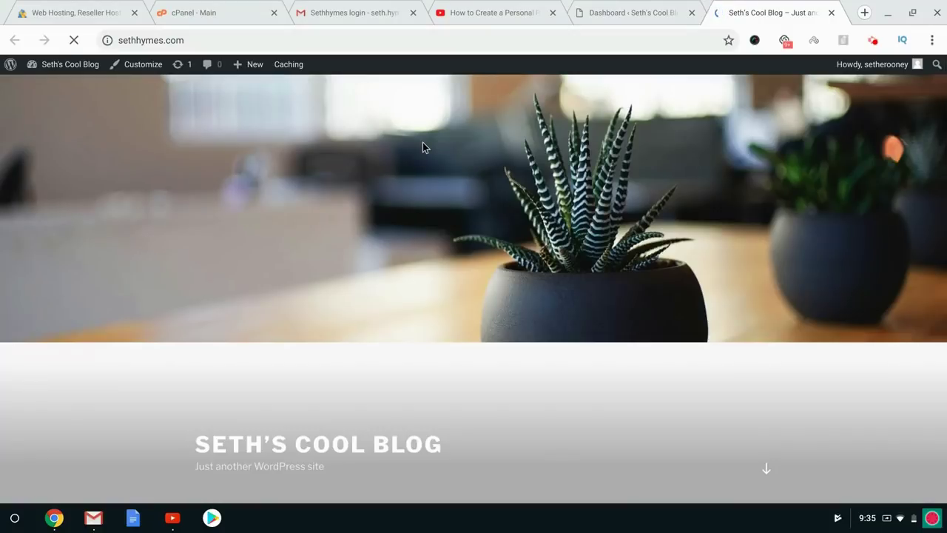
pyautogui.scroll(-15, 463, 217)
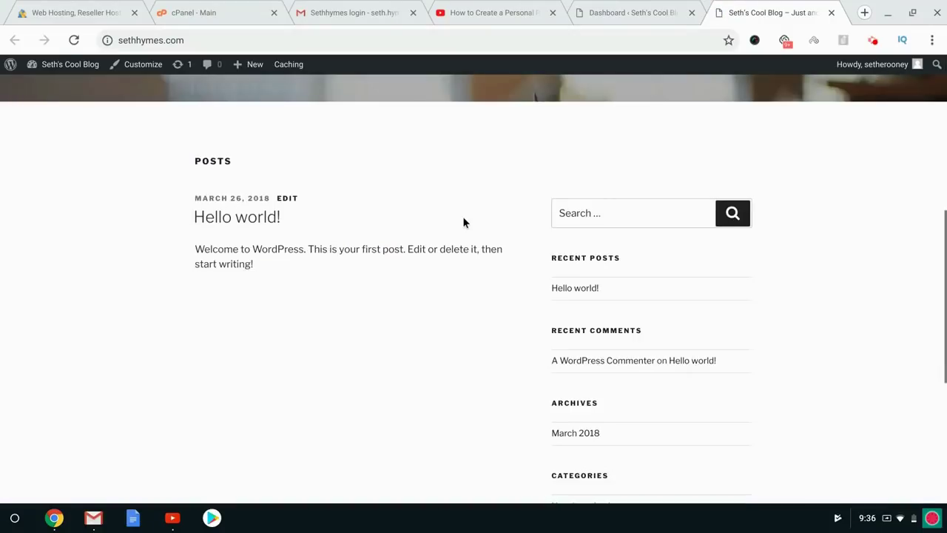
pyautogui.press('Home')
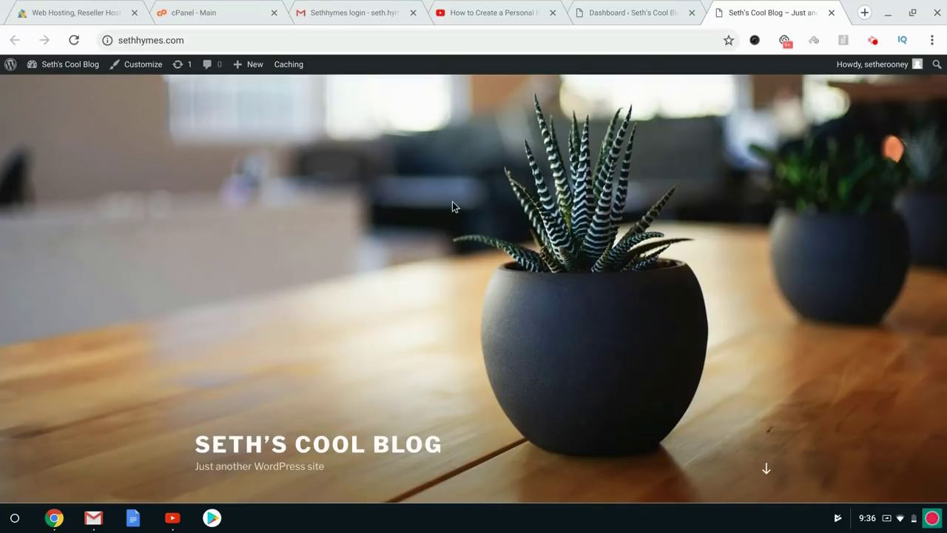
pyautogui.scroll(-8, 453, 202)
pyautogui.scroll(-3, 454, 206)
pyautogui.press('Home')
pyautogui.scroll(-3, 454, 206)
pyautogui.scroll(3, 454, 207)
pyautogui.click(636, 12)
# In General Settings, set Site Title 'Your Cool Blog' and tagline 'The Best Blog Evvvvvah', then save.
pyautogui.moveTo(34, 391)
pyautogui.click(139, 369)
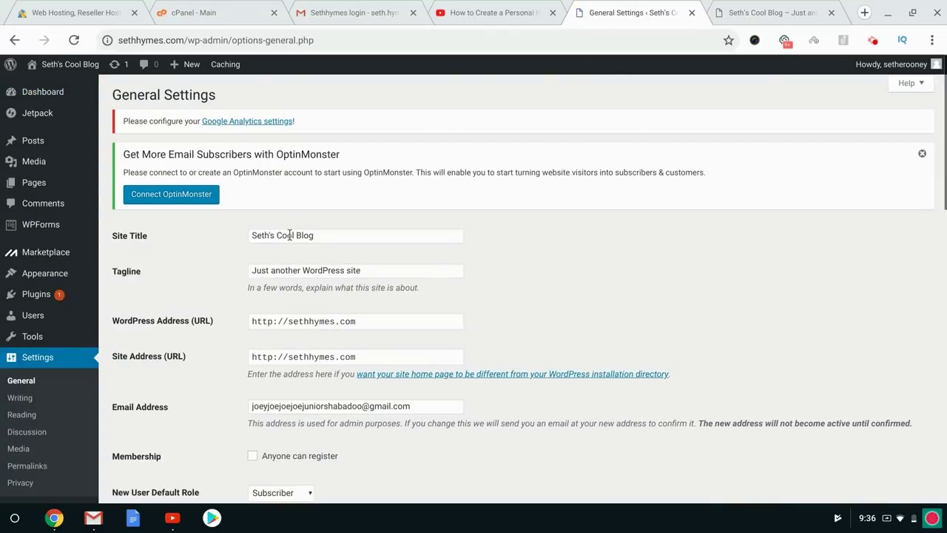
pyautogui.tripleClick(289, 234)
pyautogui.write('Your Co')
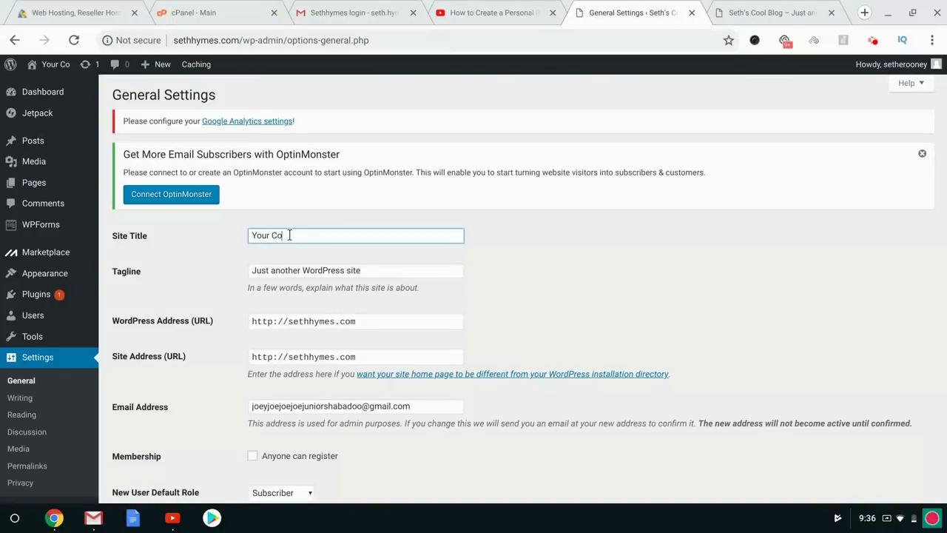
pyautogui.write('ol Blog')
pyautogui.press('Tab')
pyautogui.write('The')
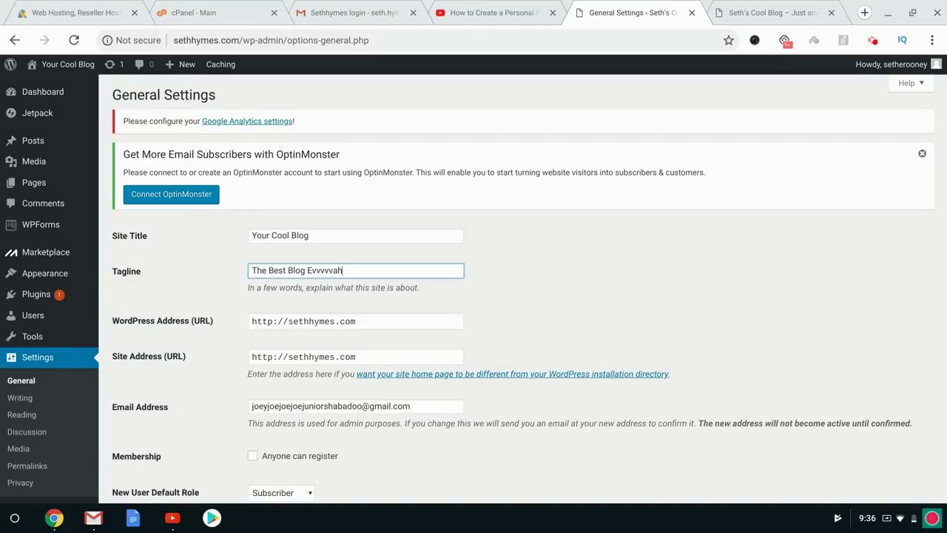
pyautogui.scroll(-7, 436, 299)
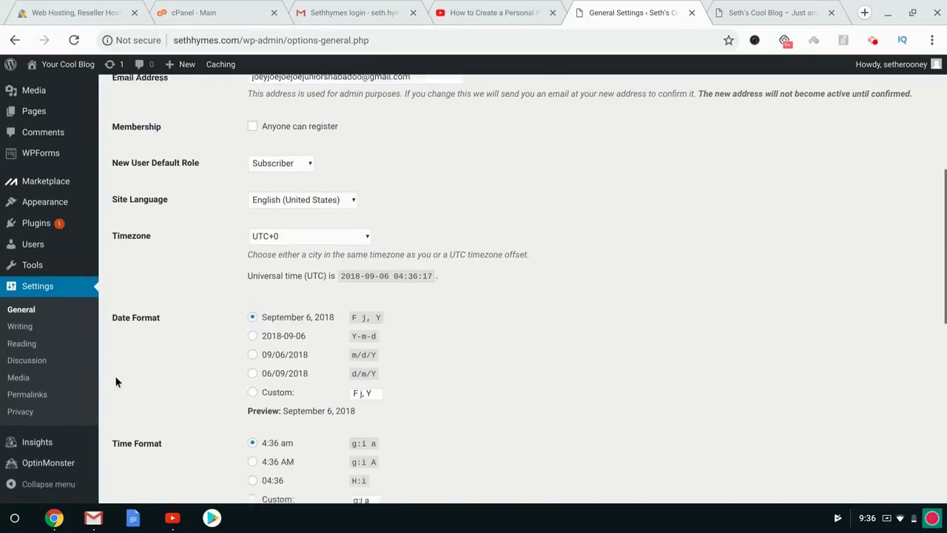
pyautogui.scroll(-4, 211, 419)
pyautogui.click(144, 469)
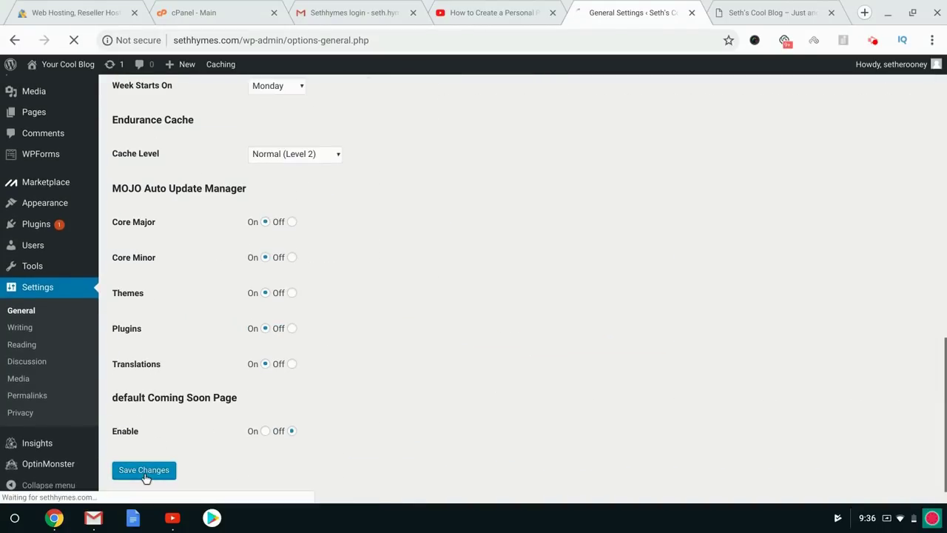
# Reload the blog's front page to confirm the new title and tagline, then start a new post.
pyautogui.click(751, 6)
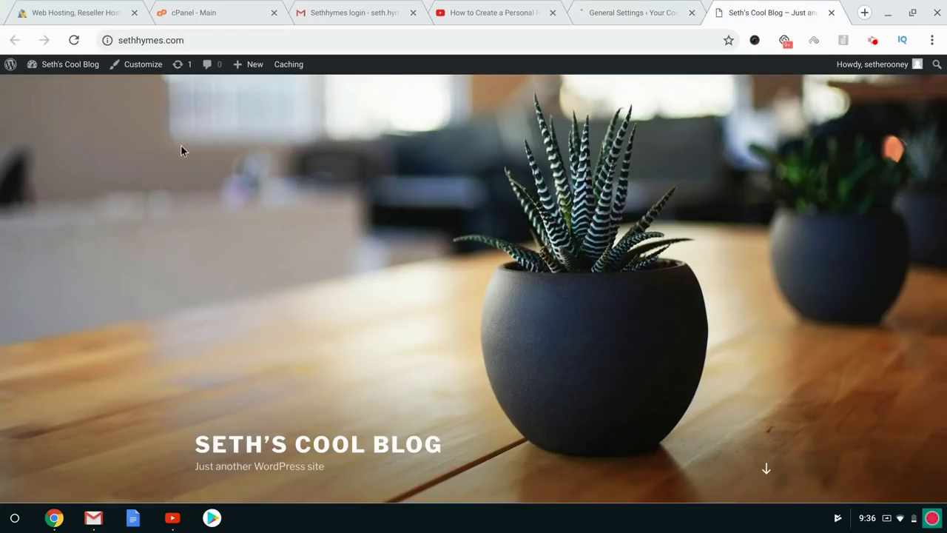
pyautogui.click(75, 42)
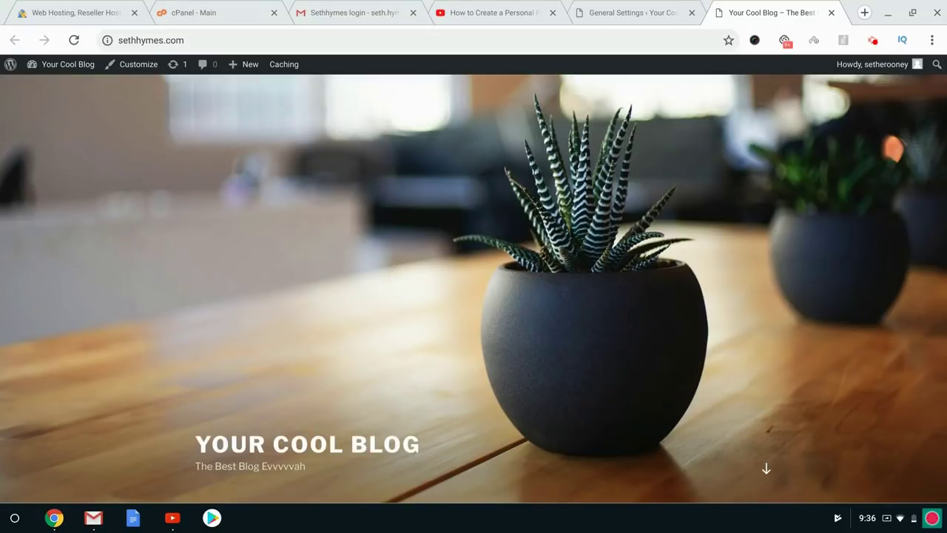
pyautogui.scroll(-5, 351, 264)
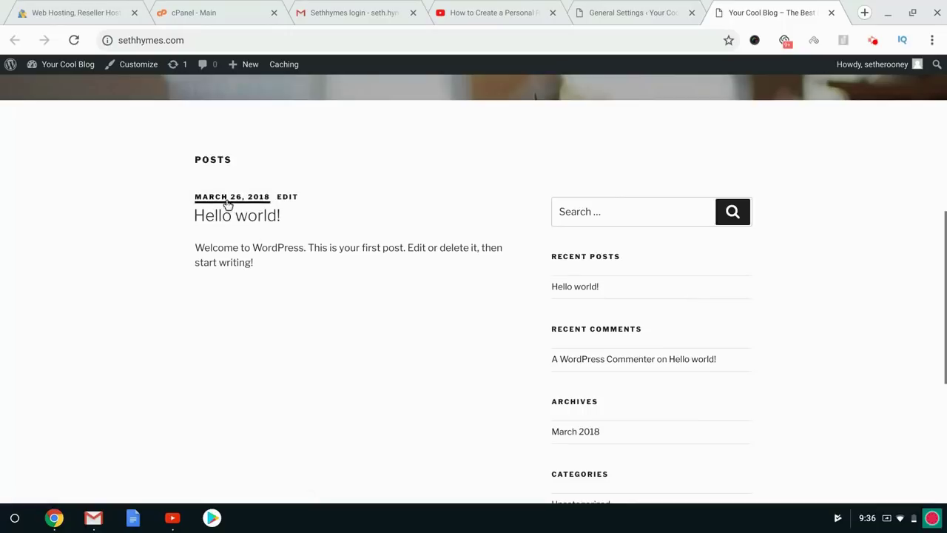
pyautogui.click(613, 5)
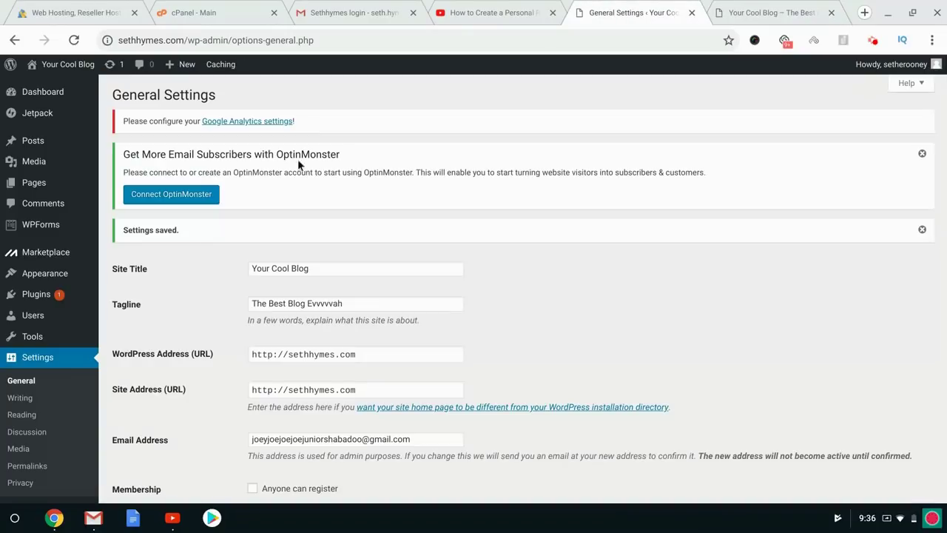
pyautogui.moveTo(58, 138)
pyautogui.click(117, 158)
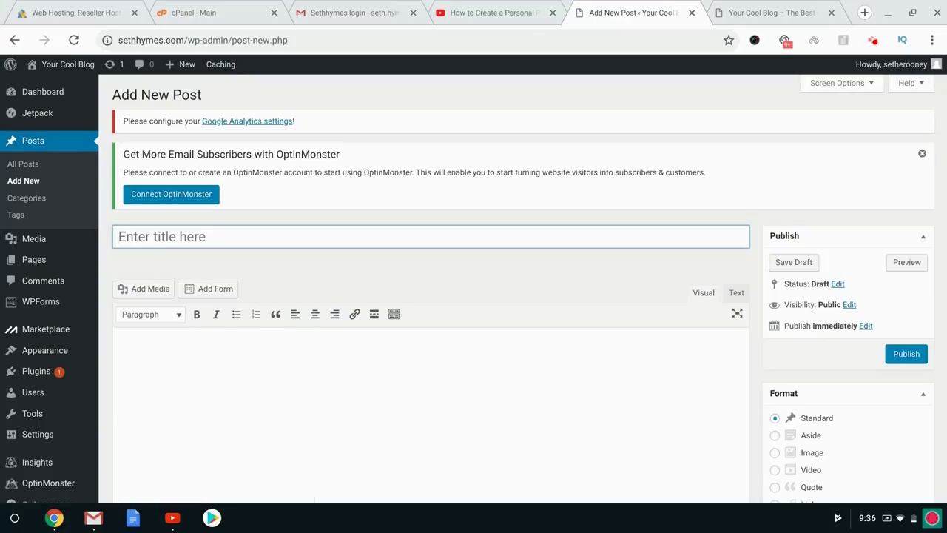
# Put the cursor in the empty 'Enter title here' field of the new post draft.
pyautogui.click(155, 236)
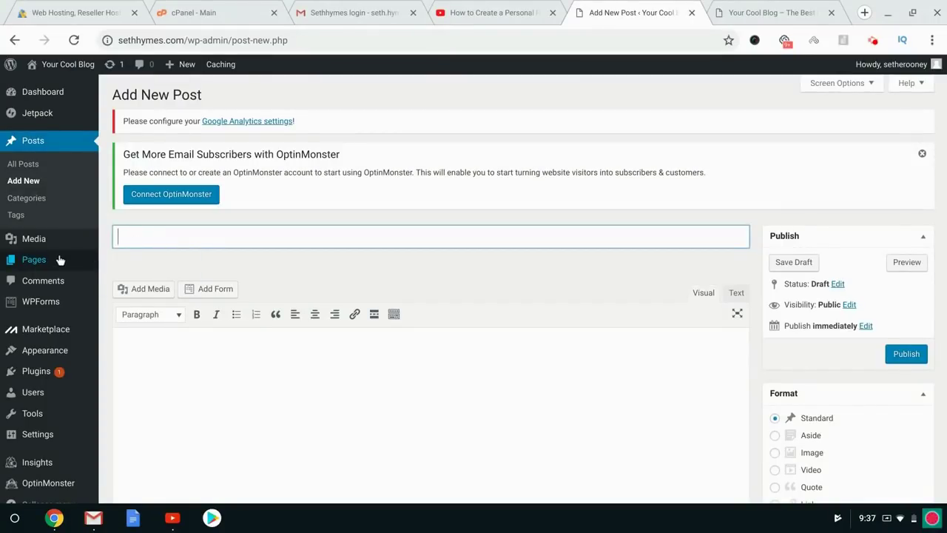
pyautogui.moveTo(62, 261)
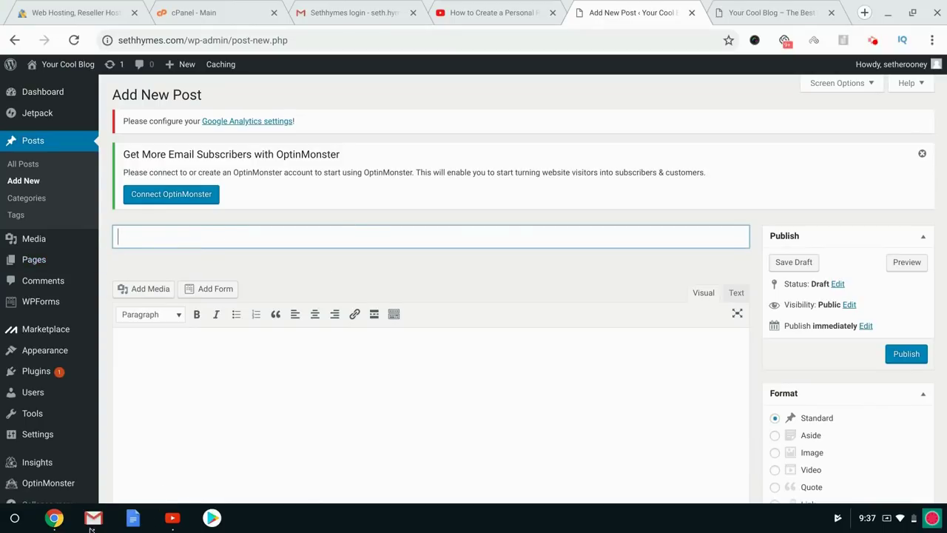
pyautogui.click(873, 40)
# Browse the College Info Geek home page.
pyautogui.click(789, 207)
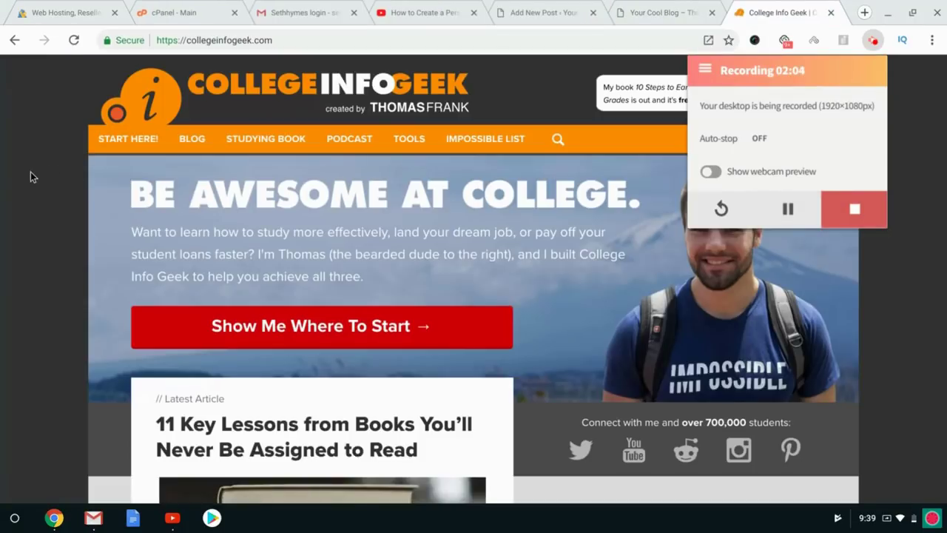
pyautogui.click(30, 172)
pyautogui.scroll(-2, 30, 171)
pyautogui.scroll(2, 30, 172)
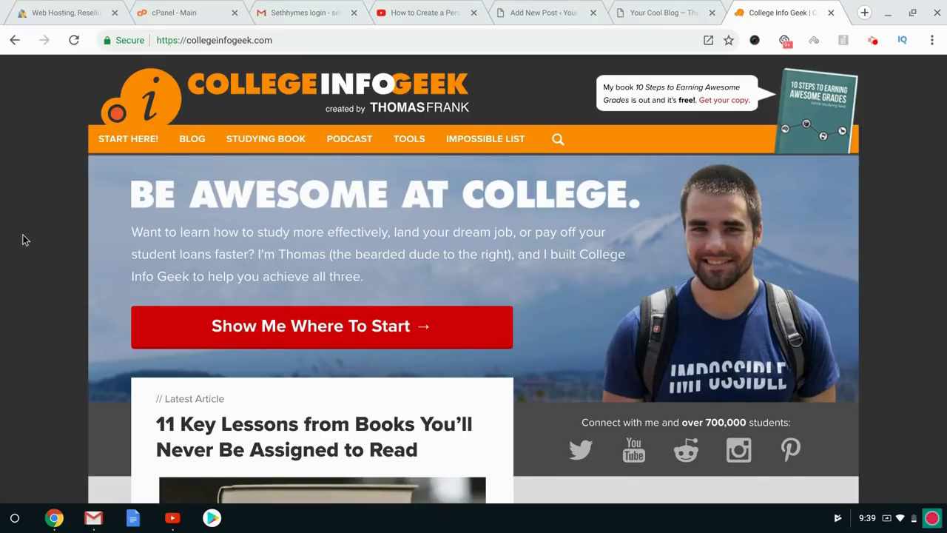
pyautogui.scroll(-5, 23, 234)
pyautogui.scroll(-6, 474, 279)
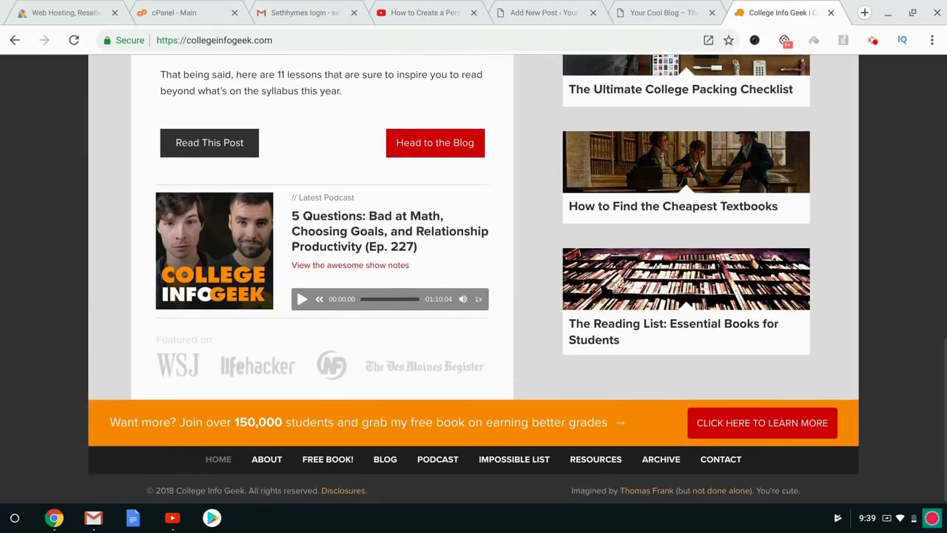
pyautogui.scroll(5, 474, 279)
pyautogui.scroll(7, 235, 175)
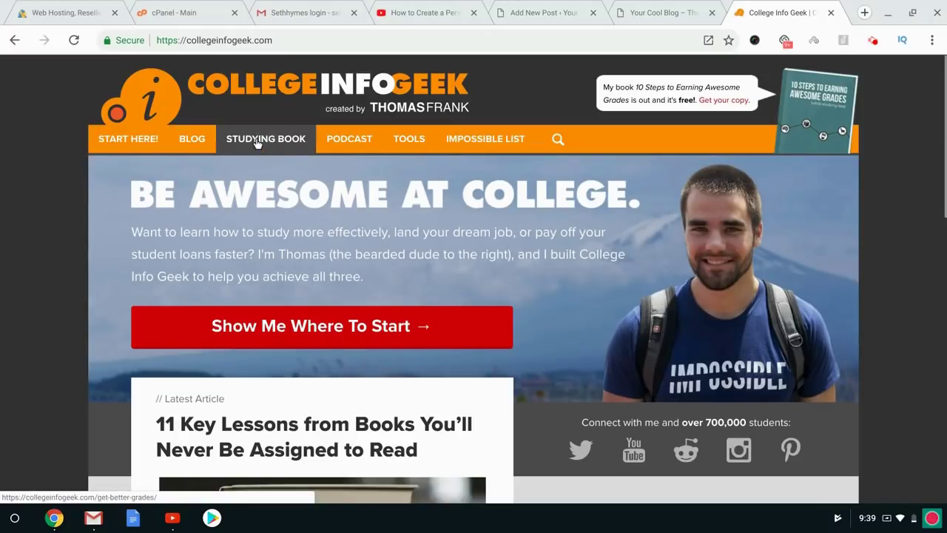
# Open the College Info Geek BLOG listing and scroll through its posts down to View Archives.
pyautogui.click(192, 143)
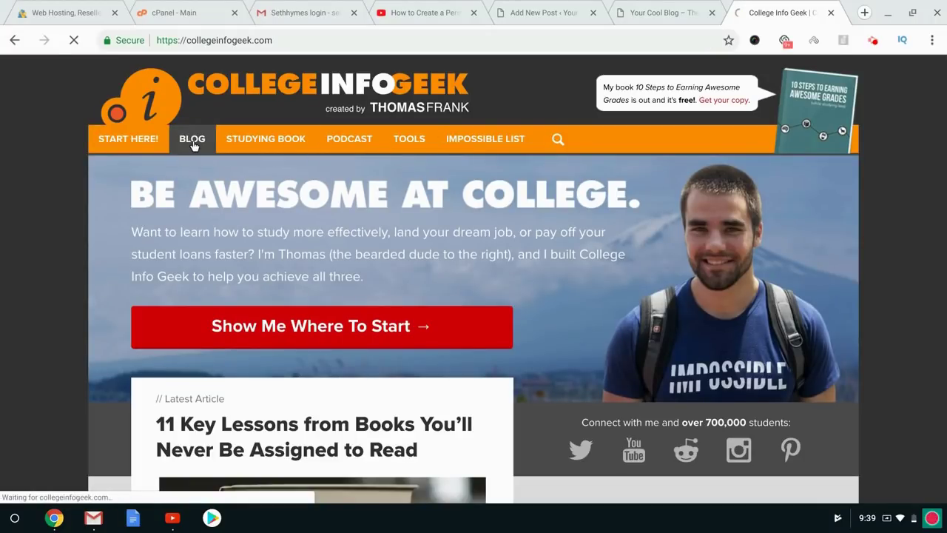
pyautogui.scroll(-3, 39, 163)
pyautogui.scroll(-15, 97, 187)
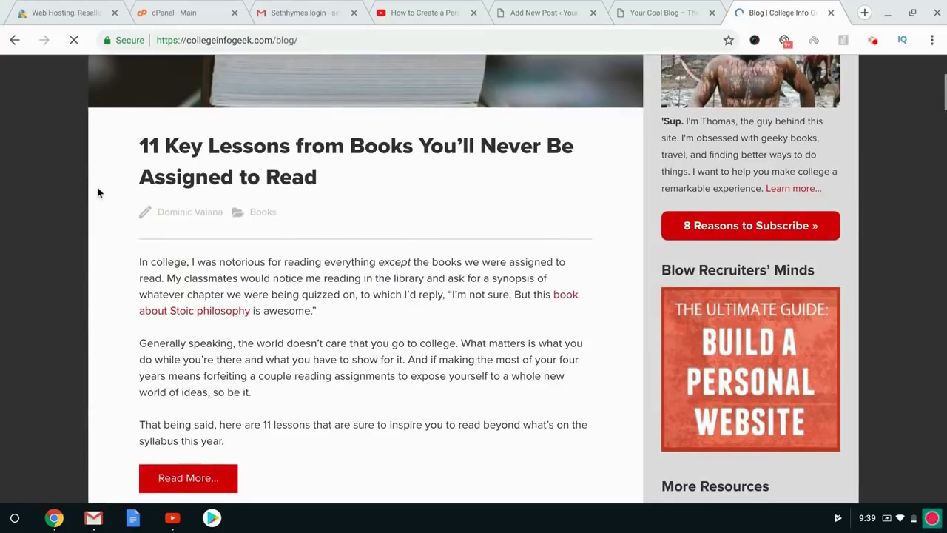
pyautogui.scroll(-20, 101, 194)
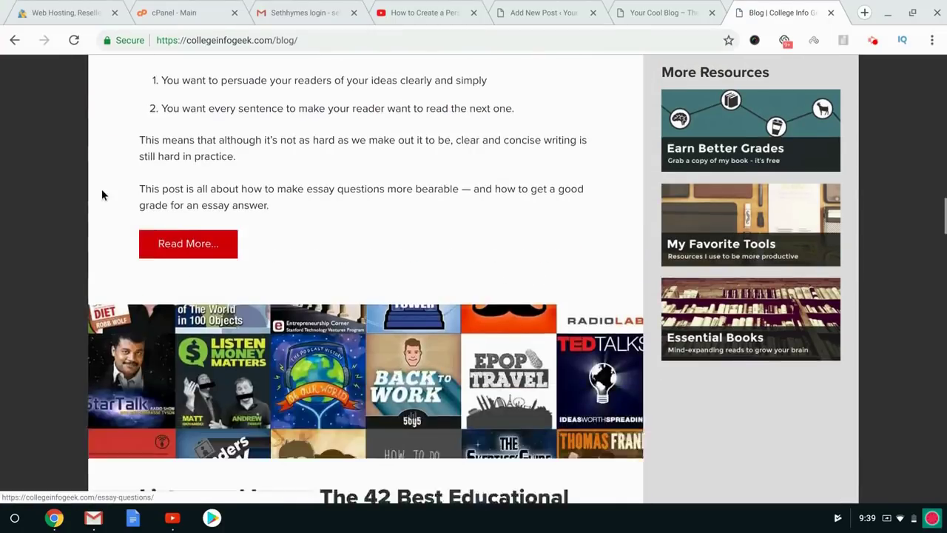
pyautogui.scroll(-15, 366, 278)
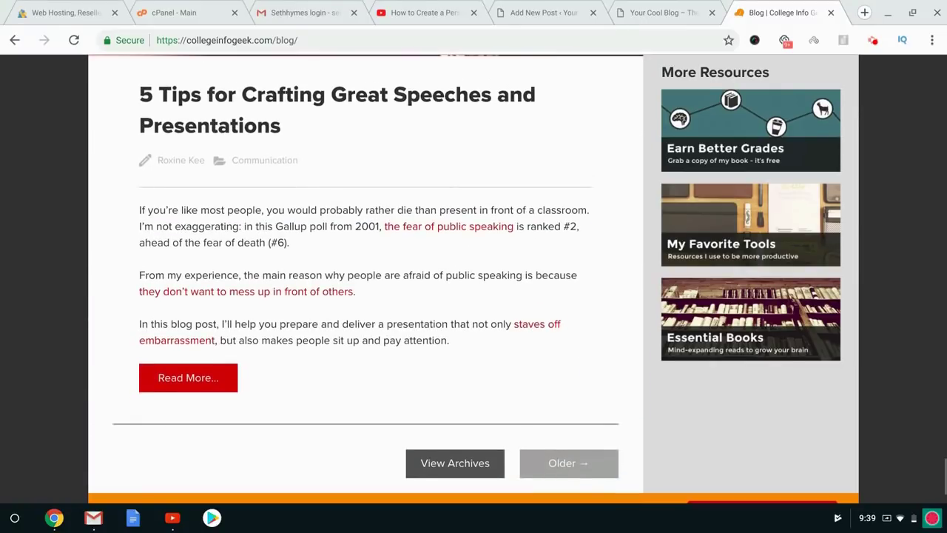
pyautogui.scroll(-3, 365, 278)
pyautogui.press('Home')
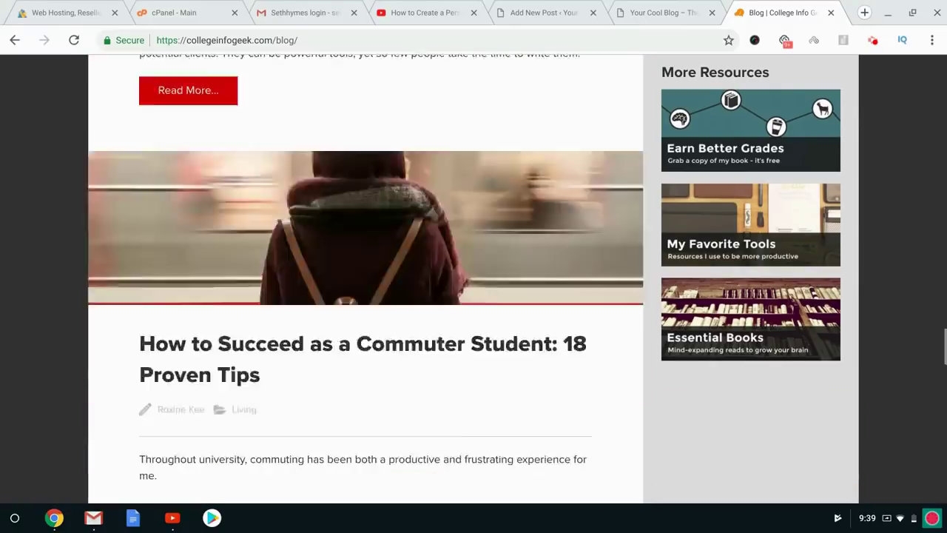
pyautogui.scroll(-20, 366, 278)
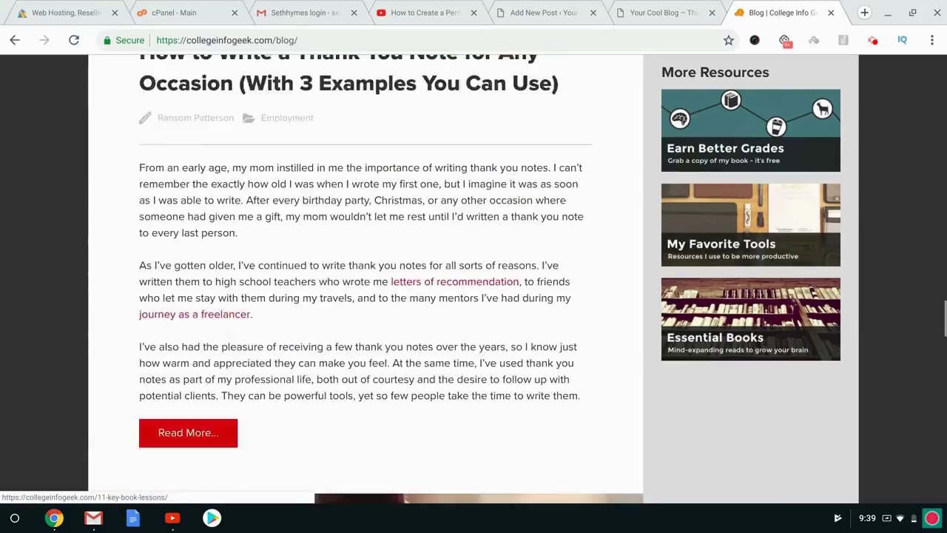
pyautogui.scroll(-4, 136, 195)
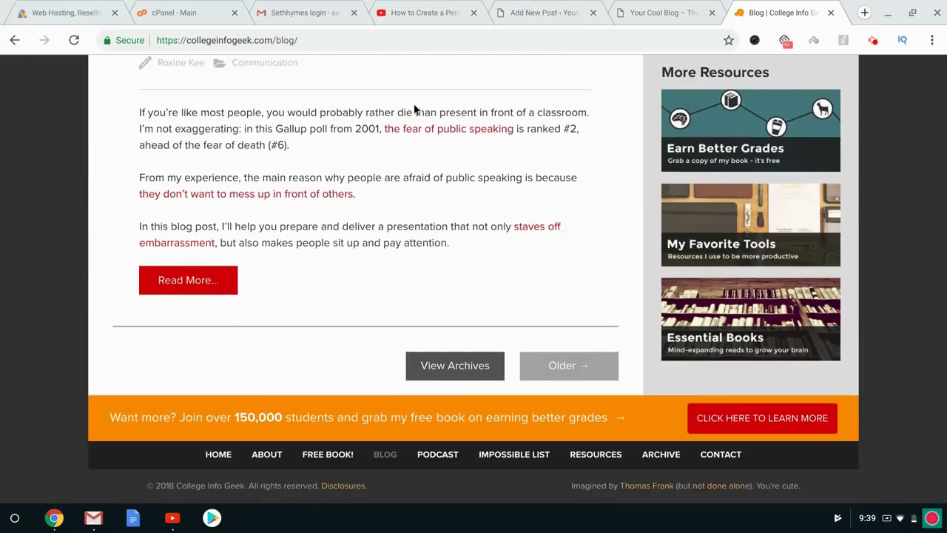
# Publish 'New Post for Blog' with body 'Right here..', then visit the live site via Your Cool Blog.
pyautogui.click(525, 12)
pyautogui.write('New Post for Bo')
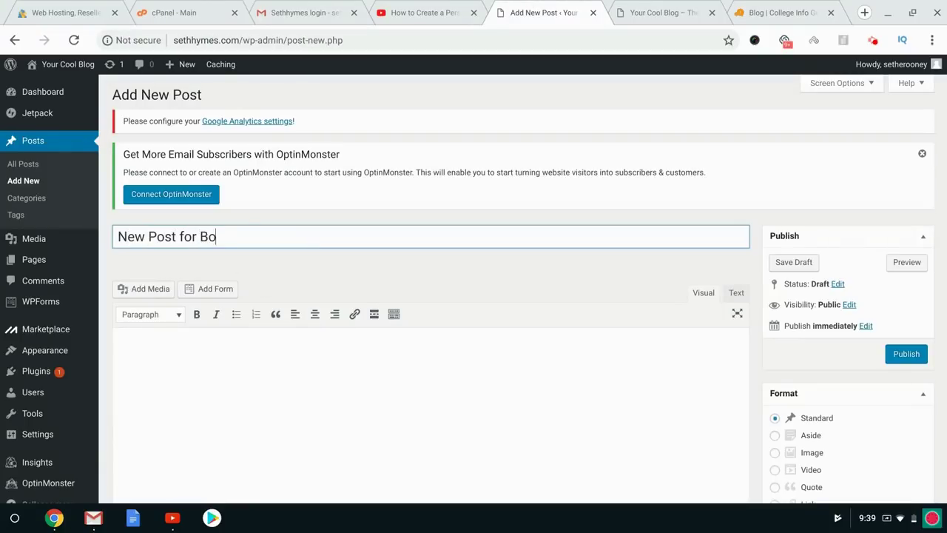
pyautogui.write('og')
pyautogui.press('Tab')
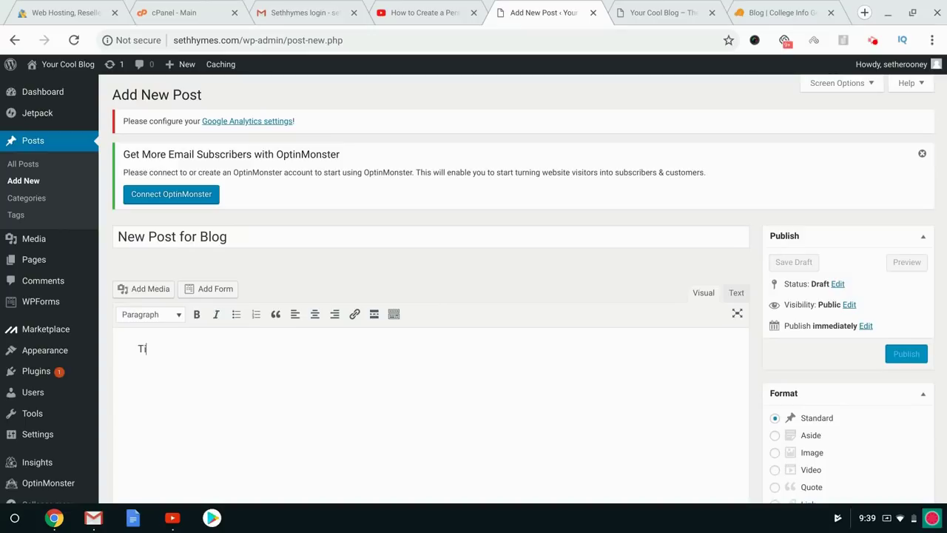
pyautogui.press('BackSpace')
pyautogui.press('BackSpace')
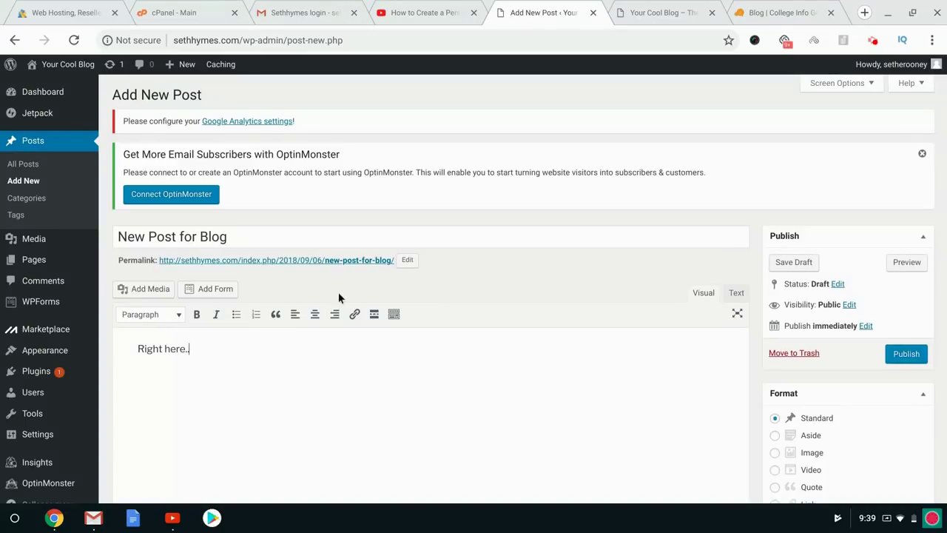
pyautogui.click(906, 355)
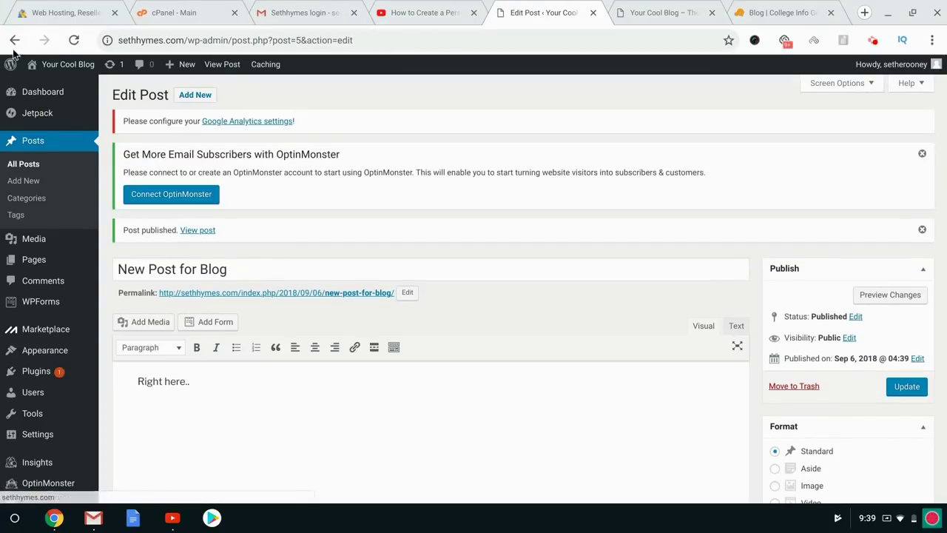
pyautogui.moveTo(65, 64)
pyautogui.click(53, 85)
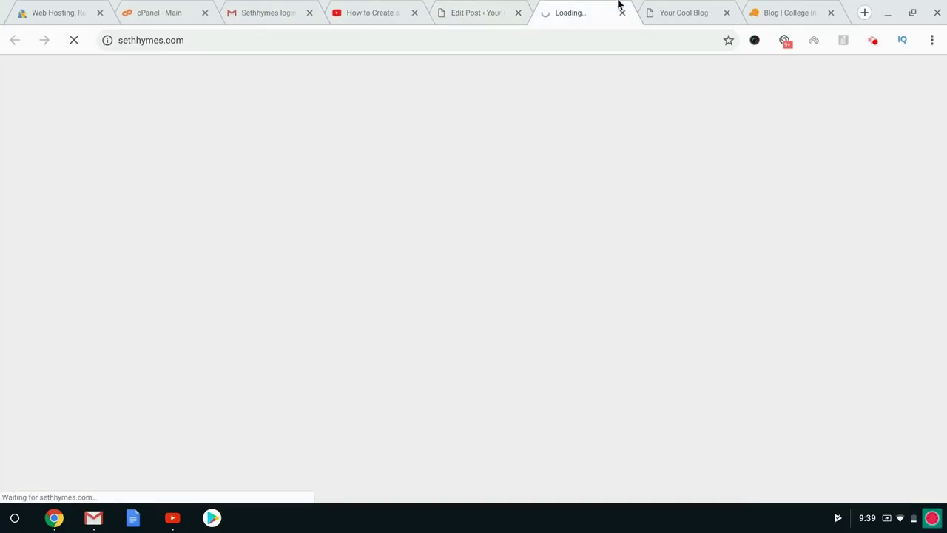
# Scroll the Your Cool Blog home page to find 'New Post for Blog' in Posts and Recent Posts.
pyautogui.scroll(-6, 307, 237)
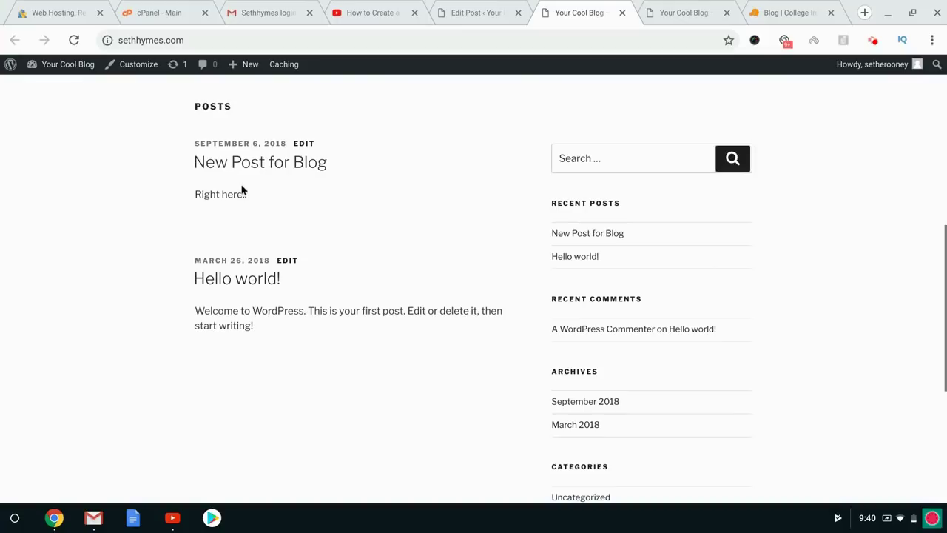
pyautogui.scroll(-3, 301, 175)
pyautogui.scroll(9, 301, 175)
pyautogui.scroll(-5, 301, 176)
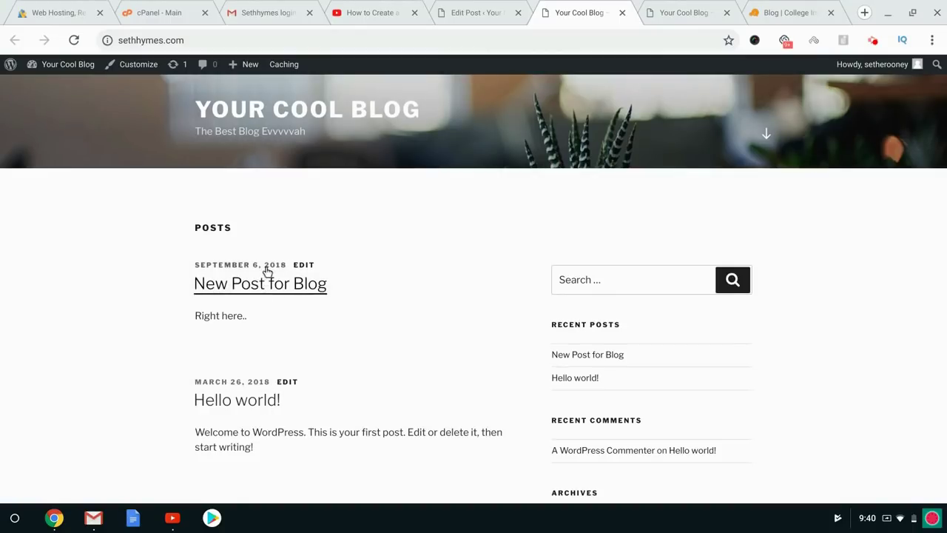
pyautogui.scroll(-5, 281, 325)
pyautogui.scroll(10, 282, 328)
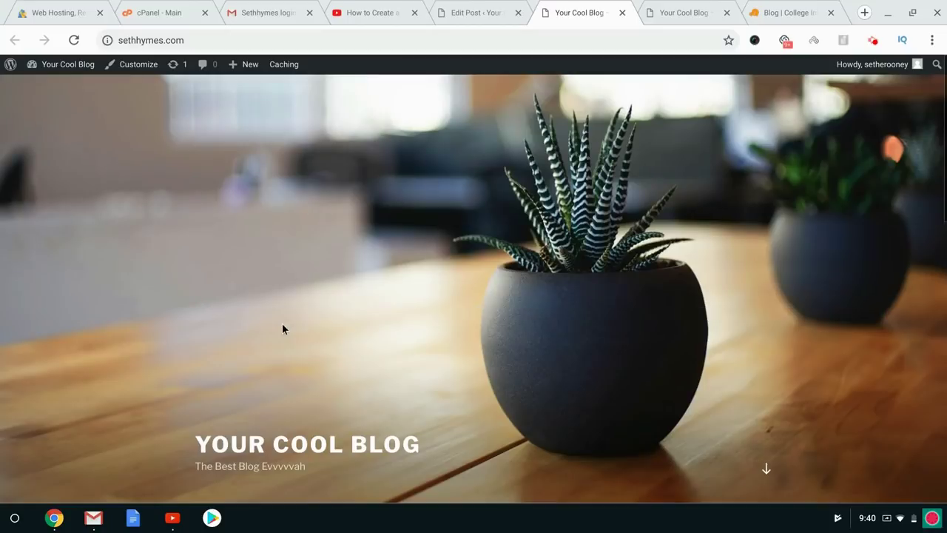
# Load filmschoolsecrets.com in a new tab and look over its home page.
pyautogui.click(862, 14)
pyautogui.write('filmschoolsecrets.com')
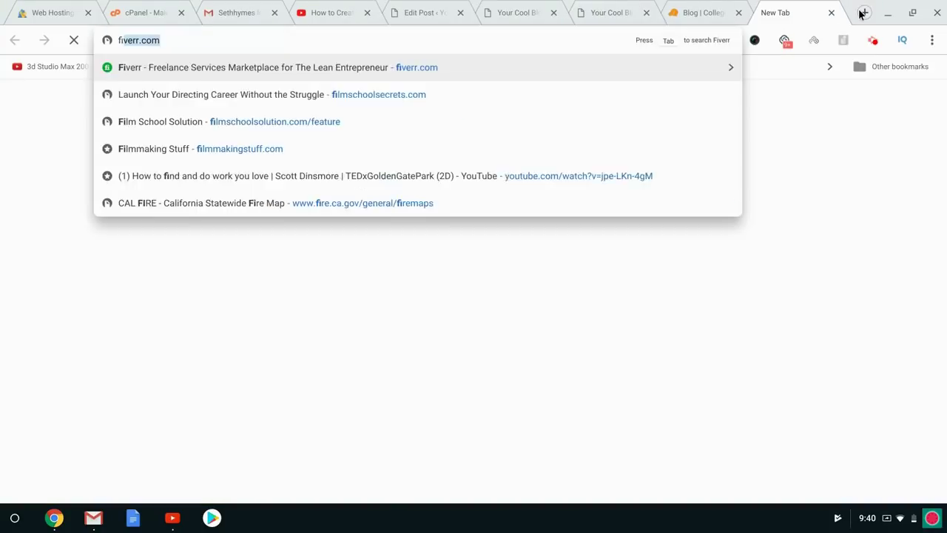
pyautogui.press('Return')
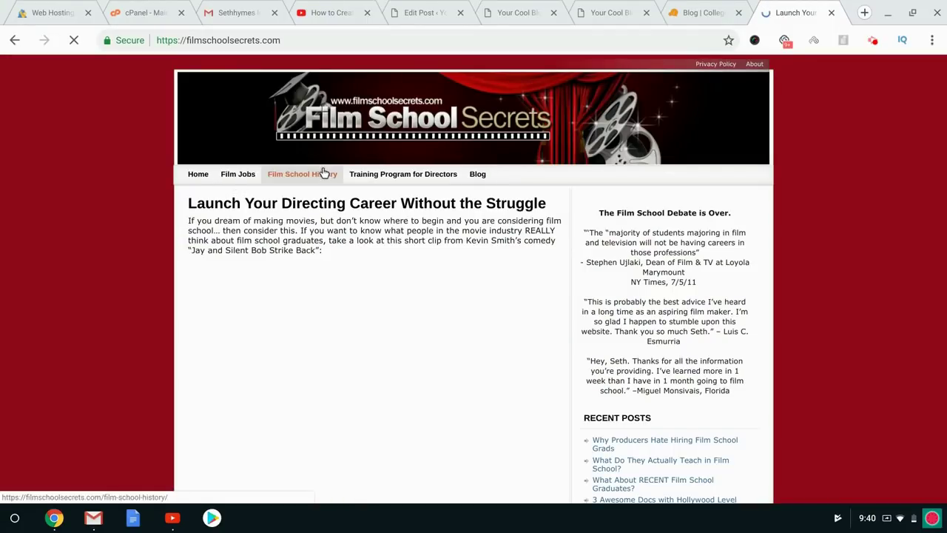
pyautogui.scroll(-2, 666, 405)
pyautogui.scroll(2, 632, 267)
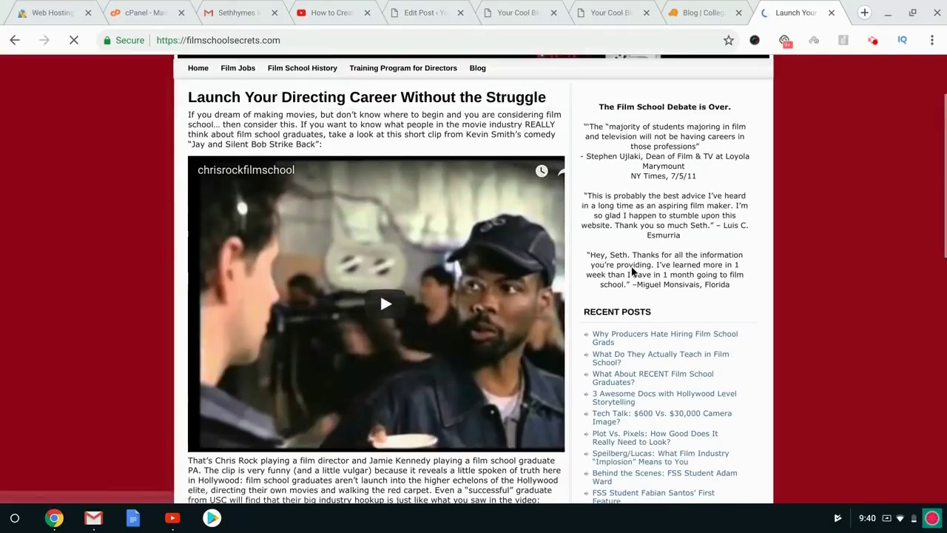
pyautogui.scroll(-6, 658, 415)
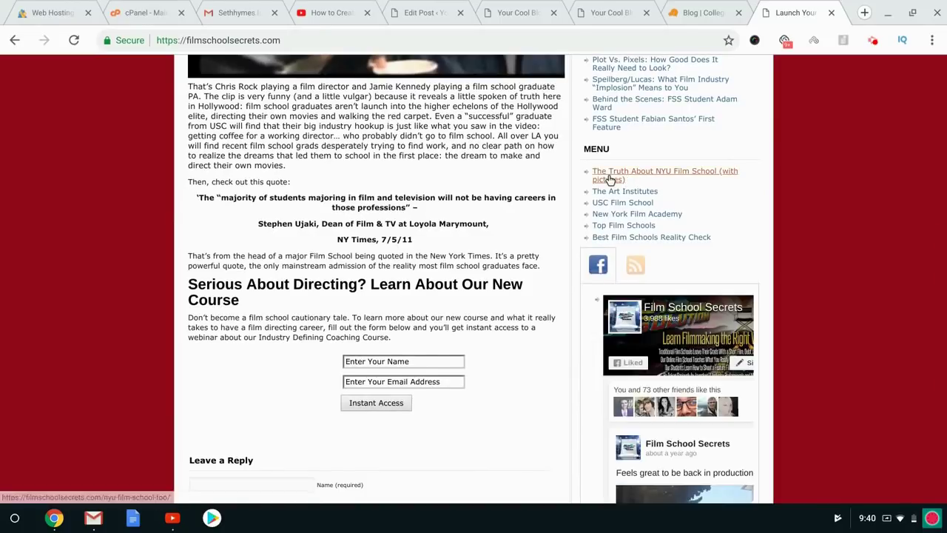
pyautogui.scroll(2, 611, 180)
pyautogui.scroll(4, 609, 224)
# Open the Film School Secrets Blog, scroll through its posts, then return to the Your Cool Blog tab.
pyautogui.click(477, 174)
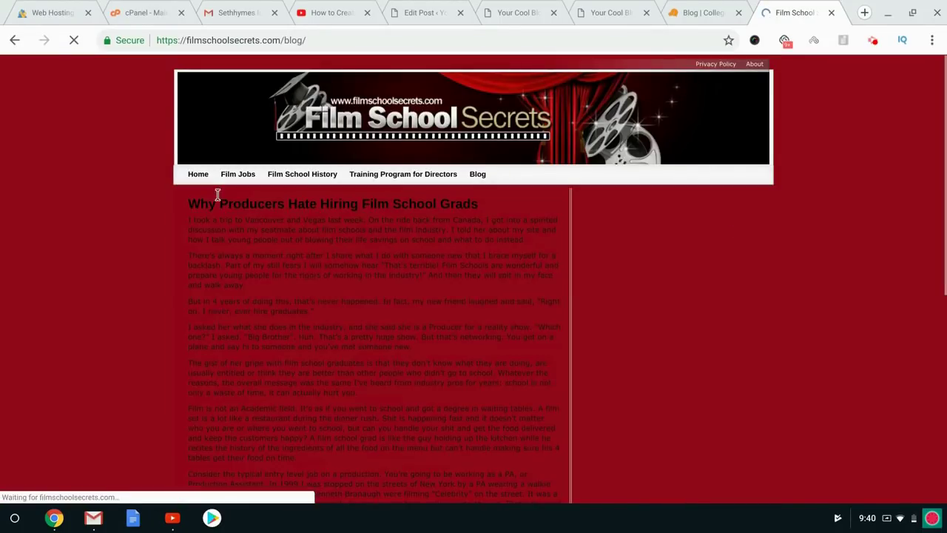
pyautogui.scroll(-5, 153, 244)
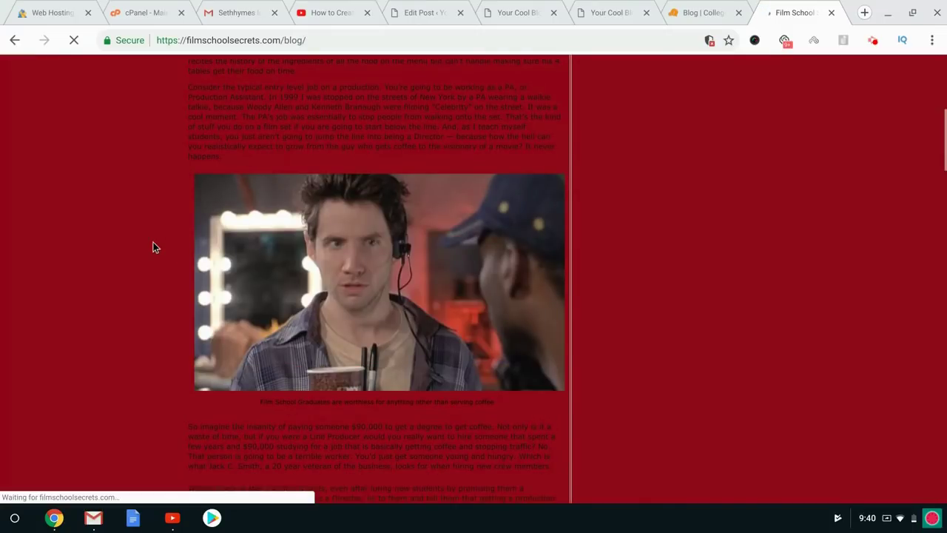
pyautogui.scroll(-14, 116, 150)
pyautogui.scroll(-20, 117, 150)
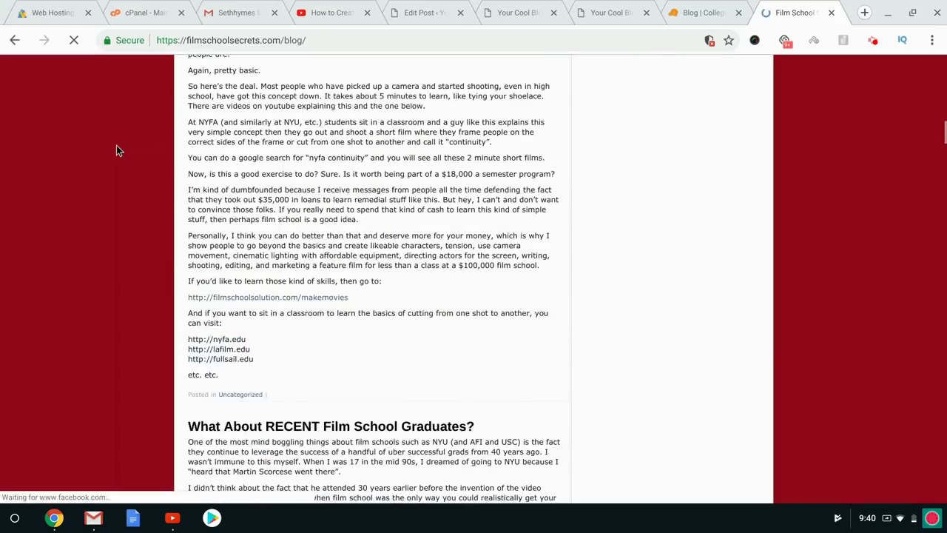
pyautogui.scroll(-20, 116, 150)
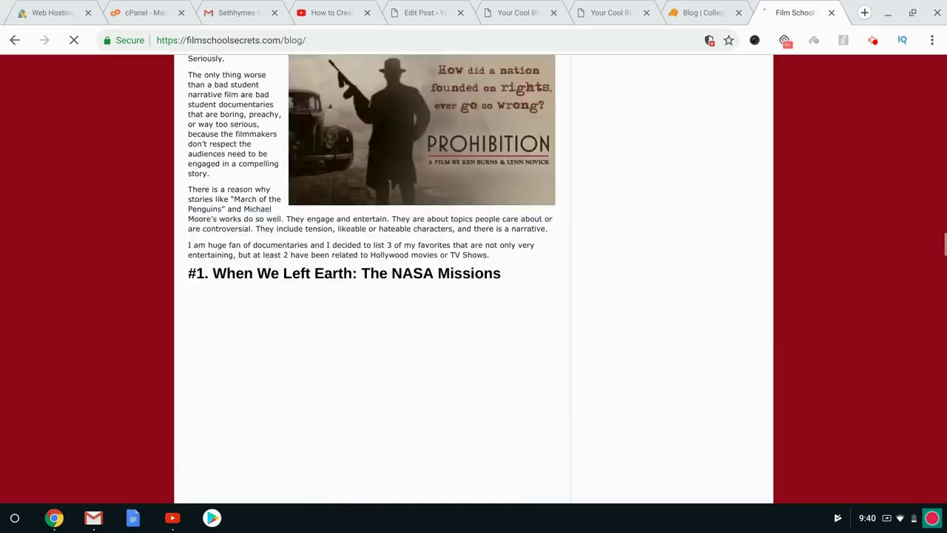
pyautogui.scroll(-20, 474, 280)
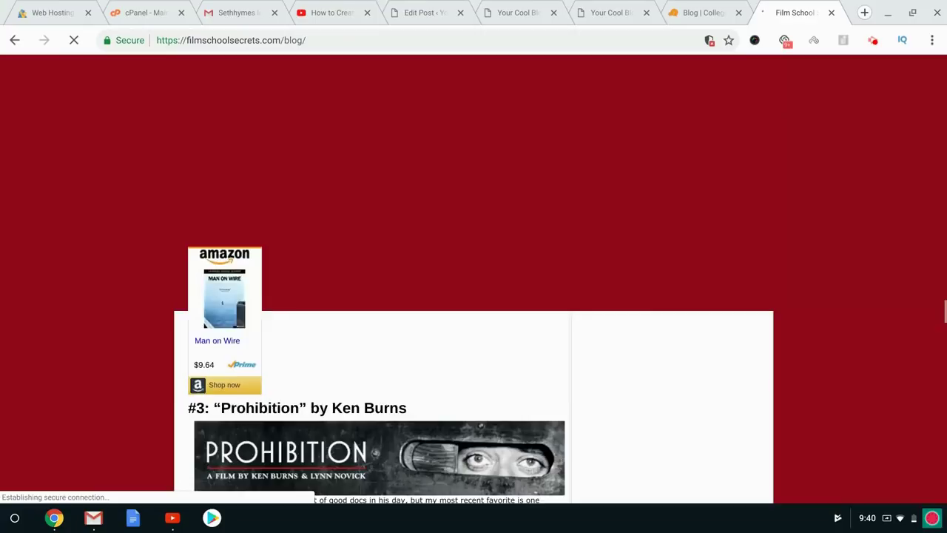
pyautogui.scroll(-15, 474, 279)
pyautogui.scroll(-15, 474, 280)
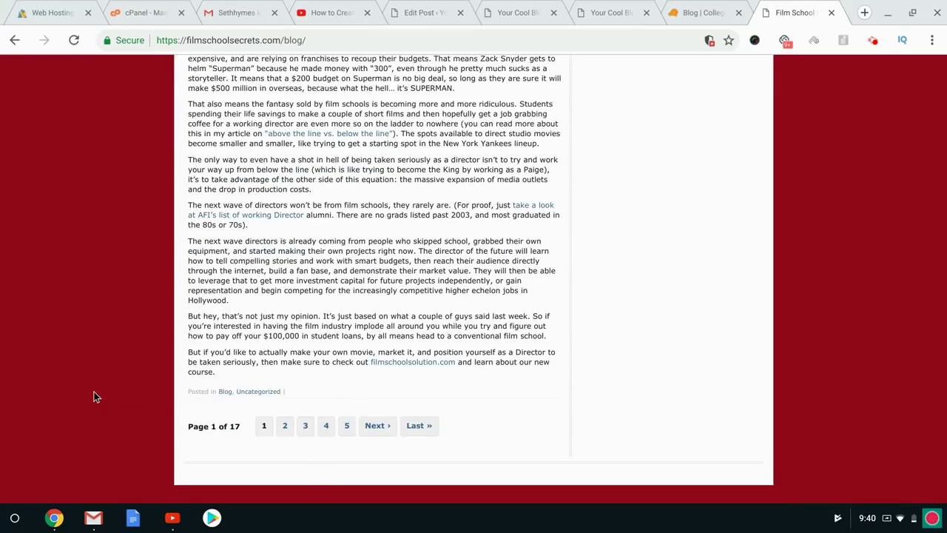
pyautogui.scroll(10, 94, 391)
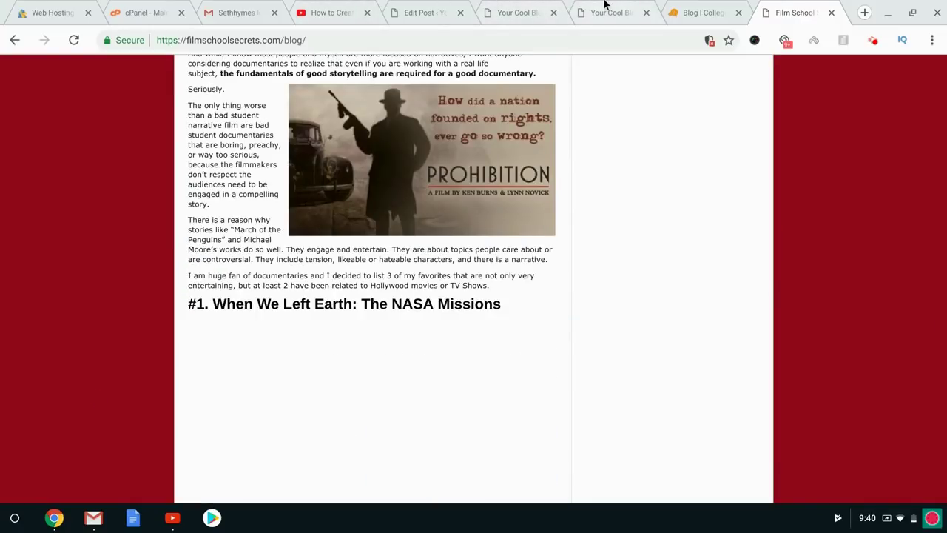
pyautogui.click(604, 11)
pyautogui.click(526, 12)
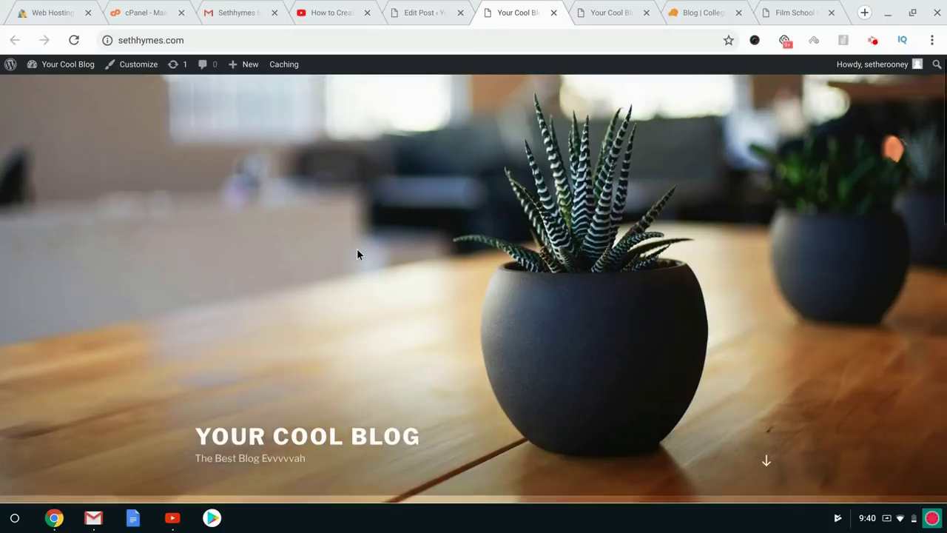
# Go back to the Edit Post screen for 'New Post for Blog' and scroll down its editor.
pyautogui.scroll(-6, 357, 253)
pyautogui.scroll(6, 473, 288)
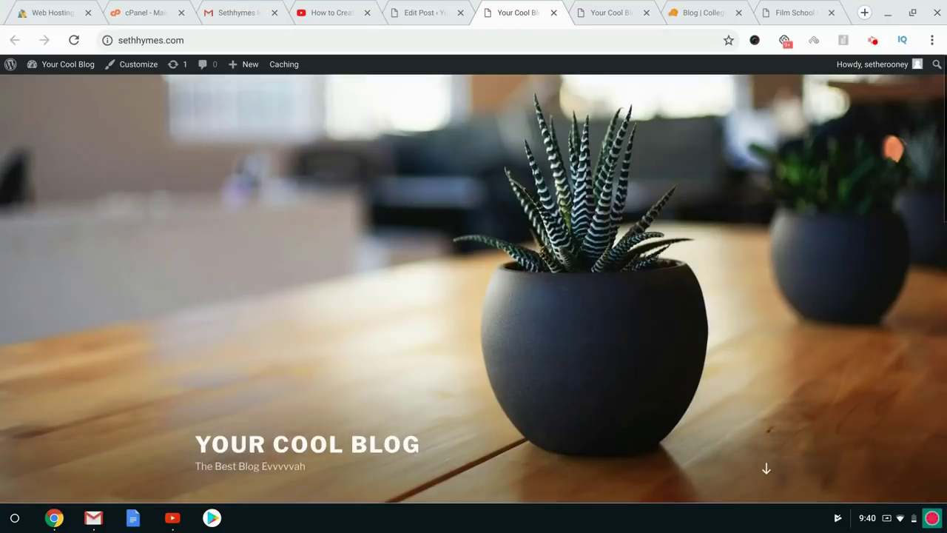
pyautogui.scroll(-4, 473, 307)
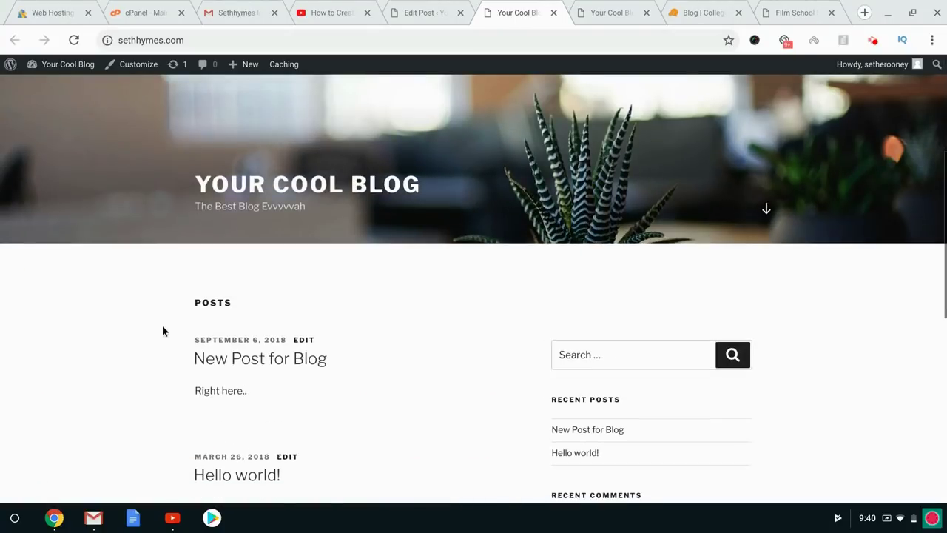
pyautogui.click(795, 13)
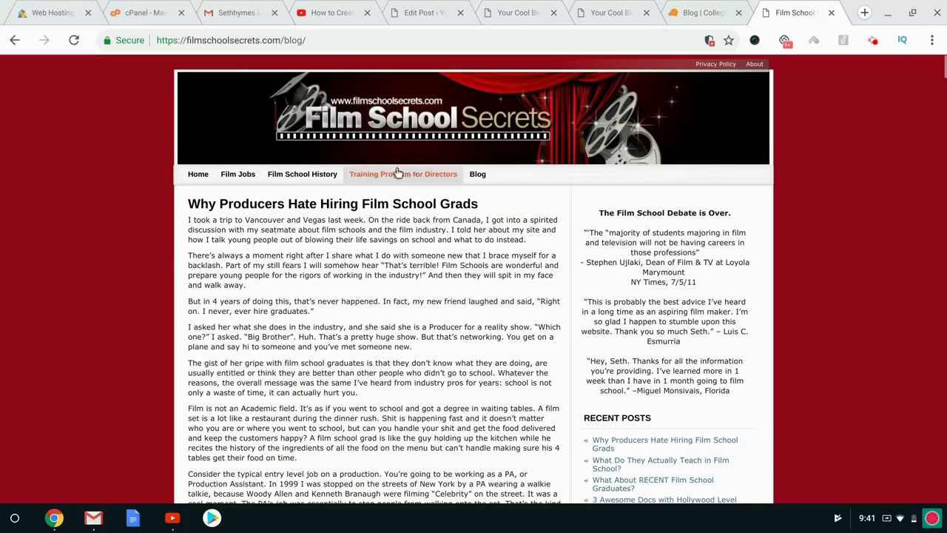
pyautogui.click(522, 8)
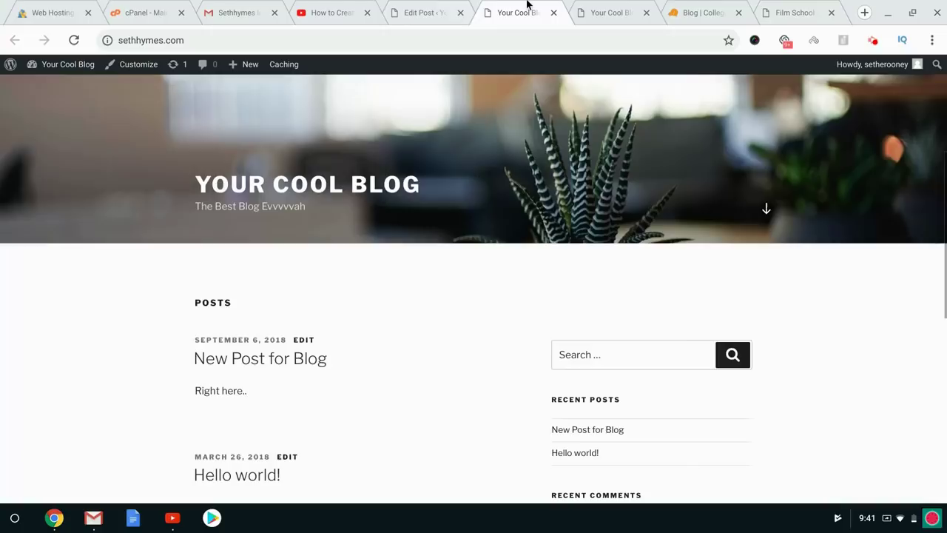
pyautogui.click(423, 8)
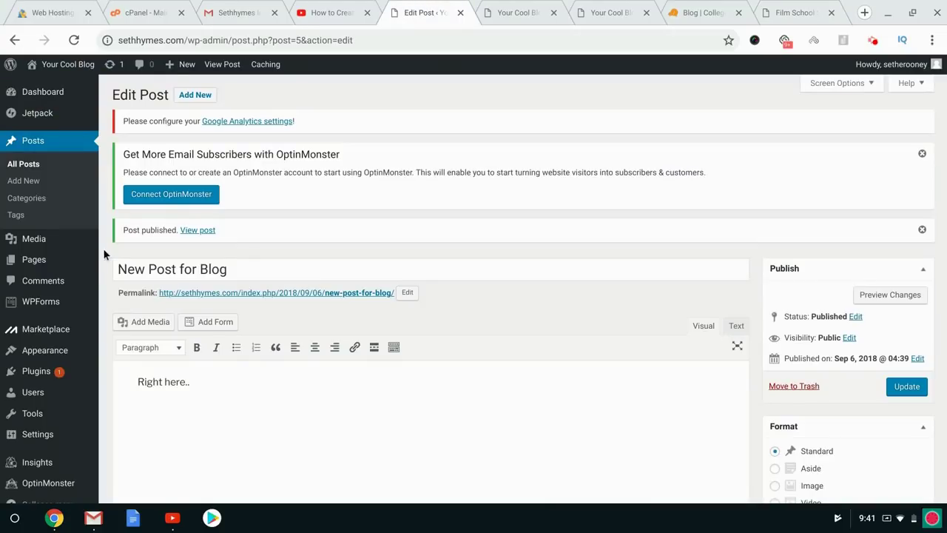
pyautogui.scroll(-4, 87, 260)
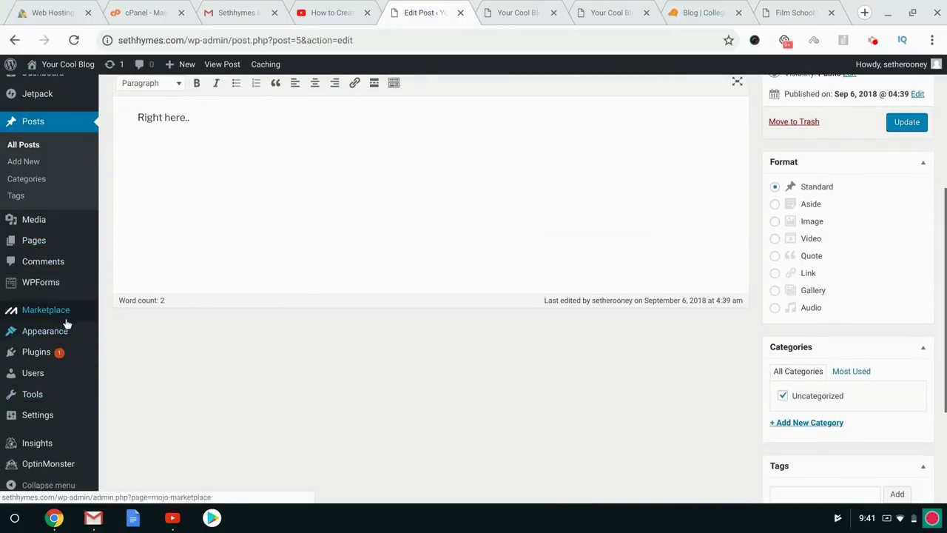
# Open Settings > Permalinks, showing the custom /index.php/%year%/%monthnum%/%day%/%postname%/ structure.
pyautogui.moveTo(63, 340)
pyautogui.moveTo(52, 416)
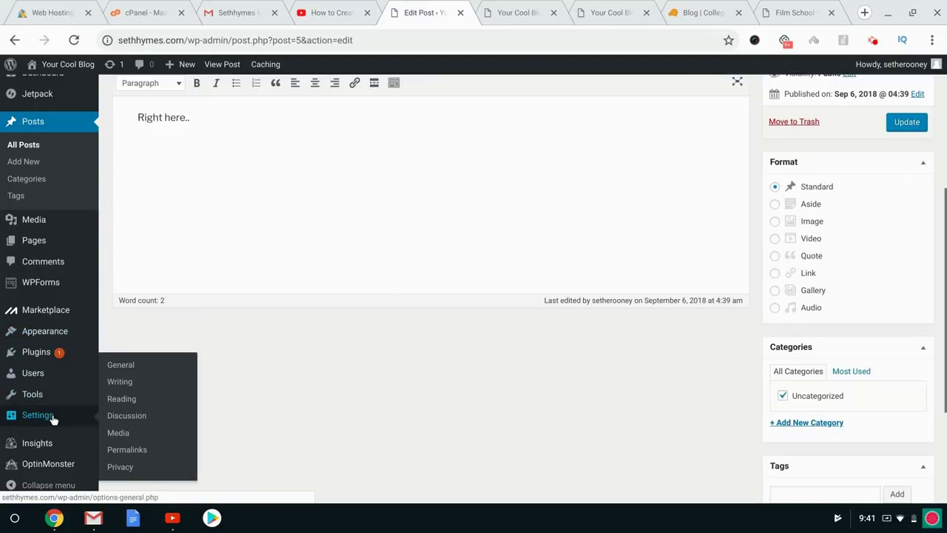
pyautogui.click(127, 449)
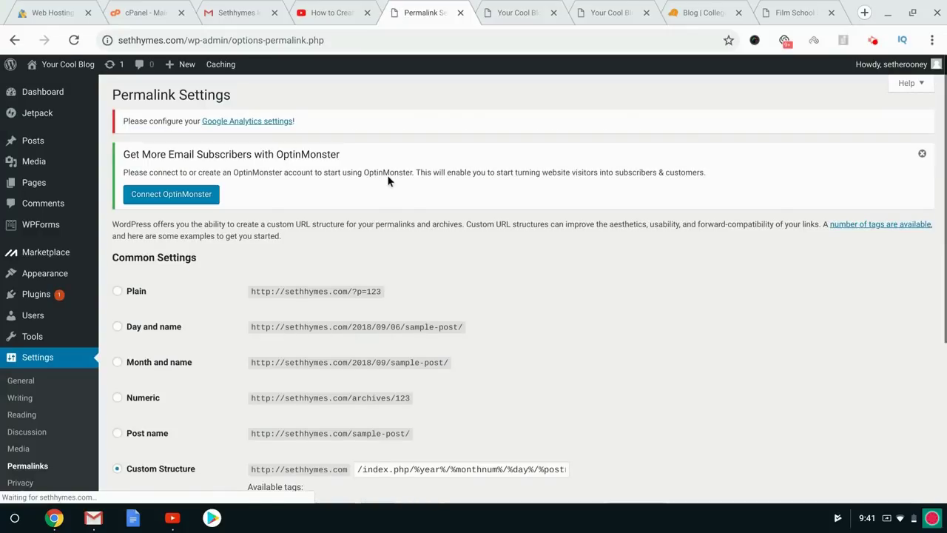
# Check the Hello world post's current /index.php/ dated URL on the blog, then return to Permalink Settings.
pyautogui.click(613, 11)
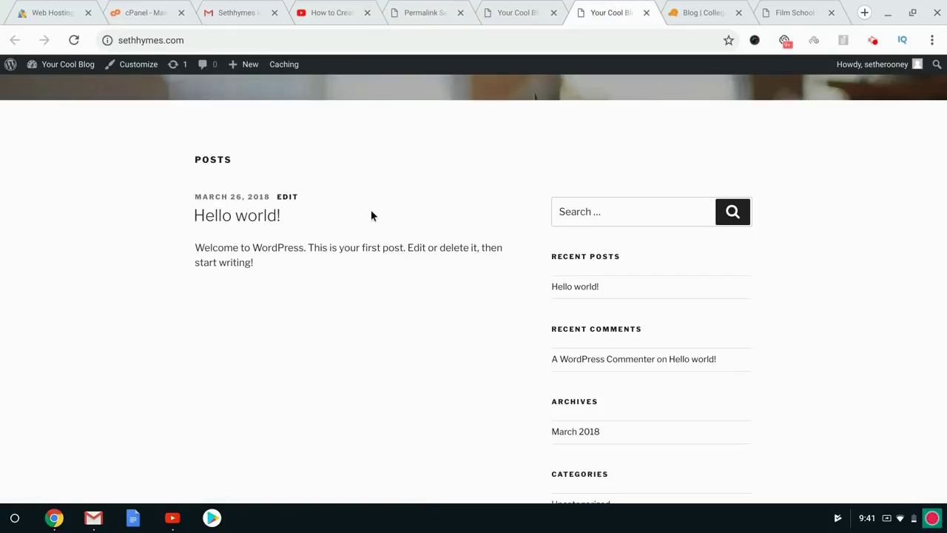
pyautogui.click(252, 216)
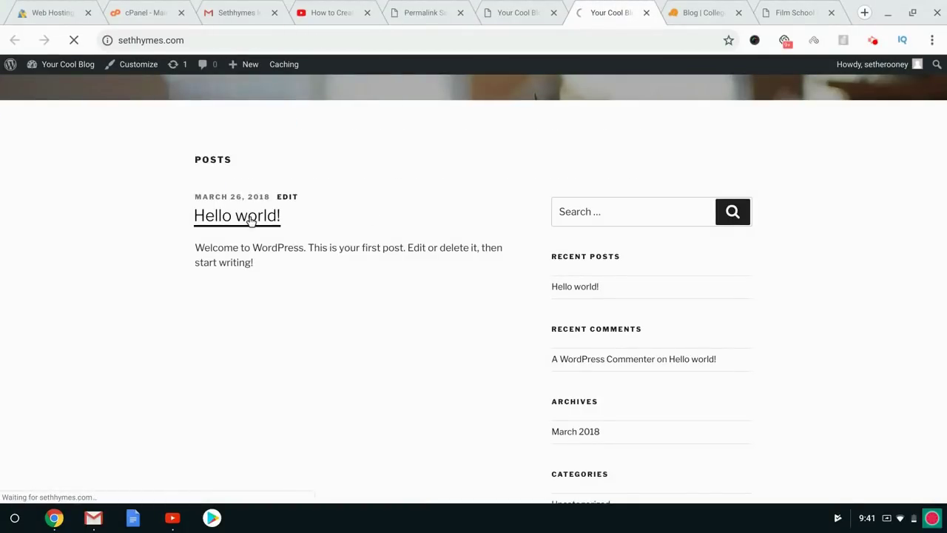
pyautogui.click(201, 40)
pyautogui.click(208, 39)
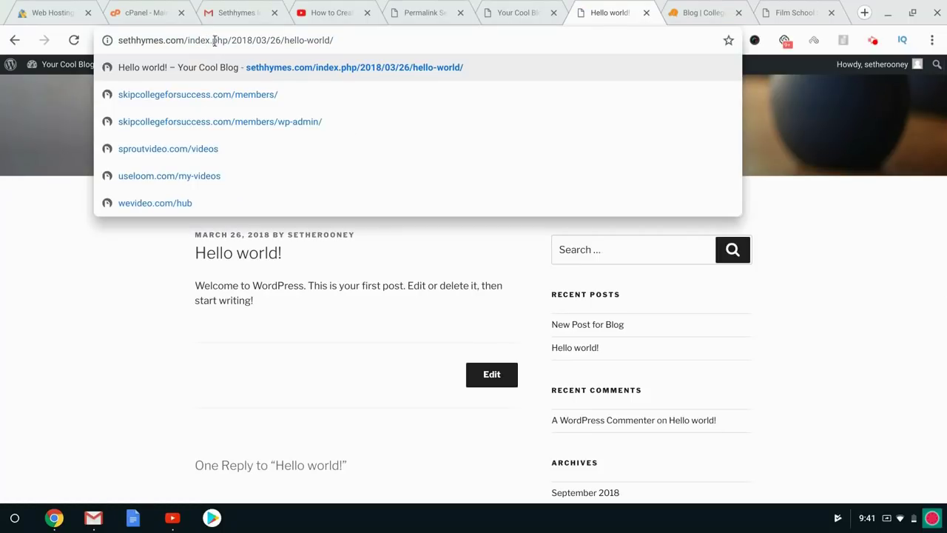
pyautogui.click(518, 12)
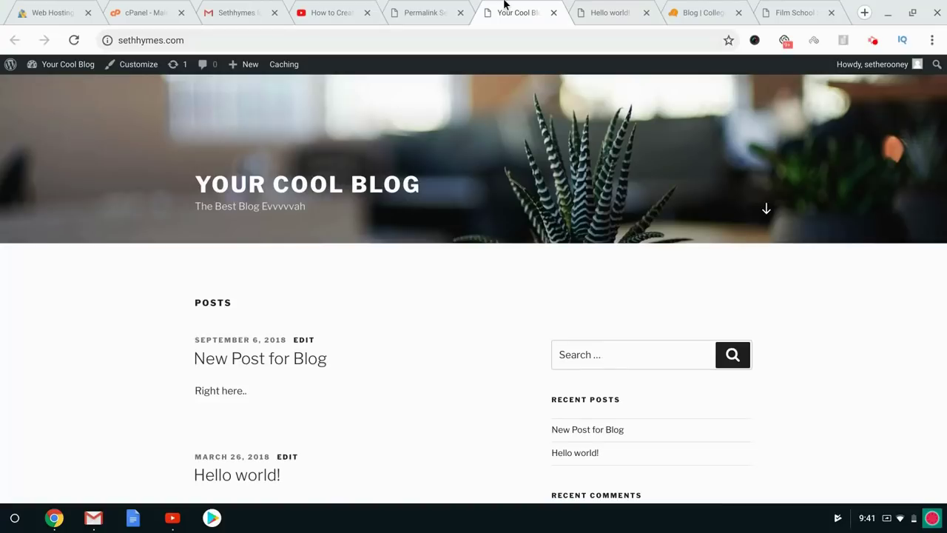
pyautogui.click(418, 6)
# Switch the permalink structure to Post name (/%postname%/) and save the change.
pyautogui.scroll(-4, 439, 234)
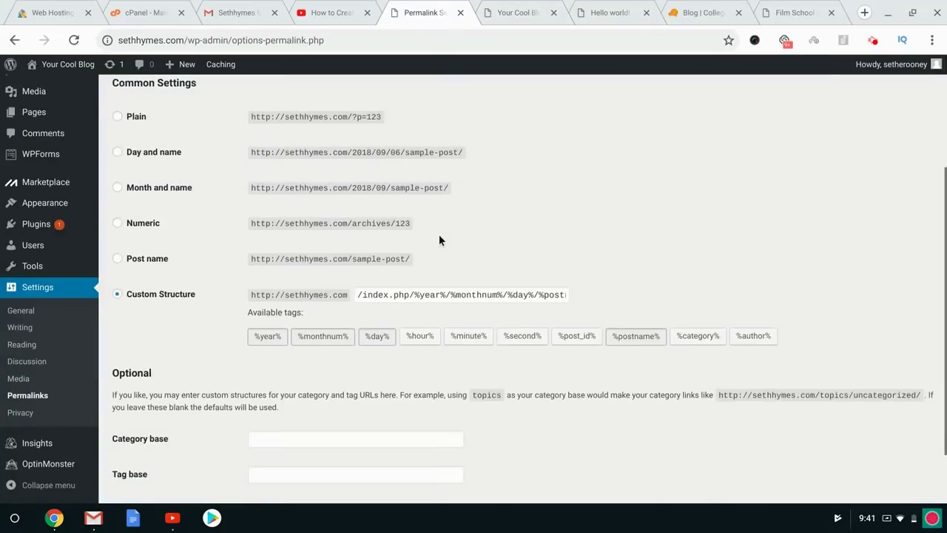
pyautogui.click(118, 185)
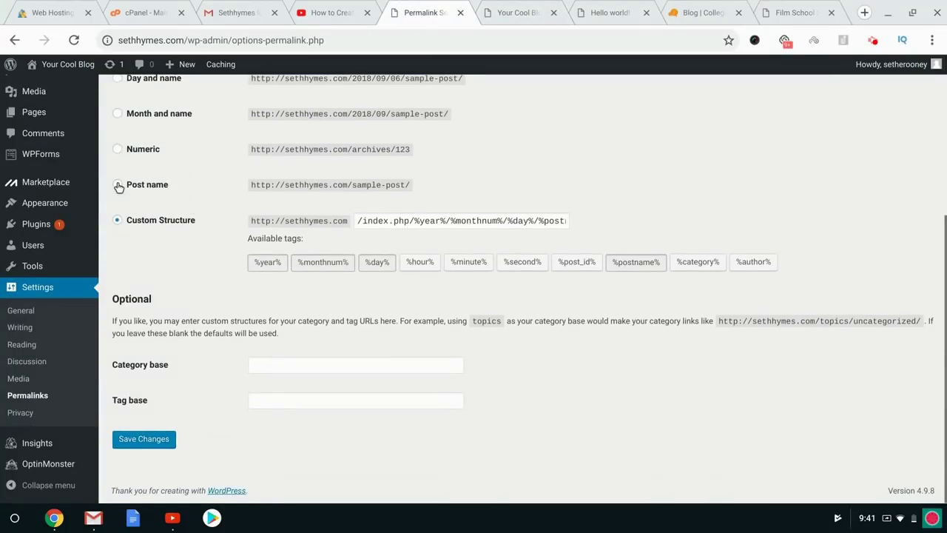
pyautogui.click(144, 439)
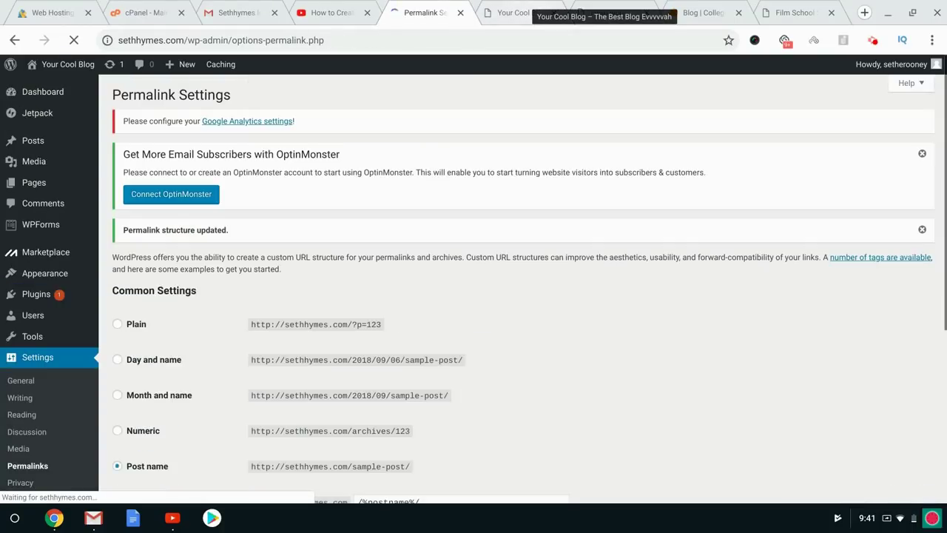
# Reload the Hello world post's dated address without index.php, then go back to Permalink Settings.
pyautogui.click(527, 6)
pyautogui.click(641, 5)
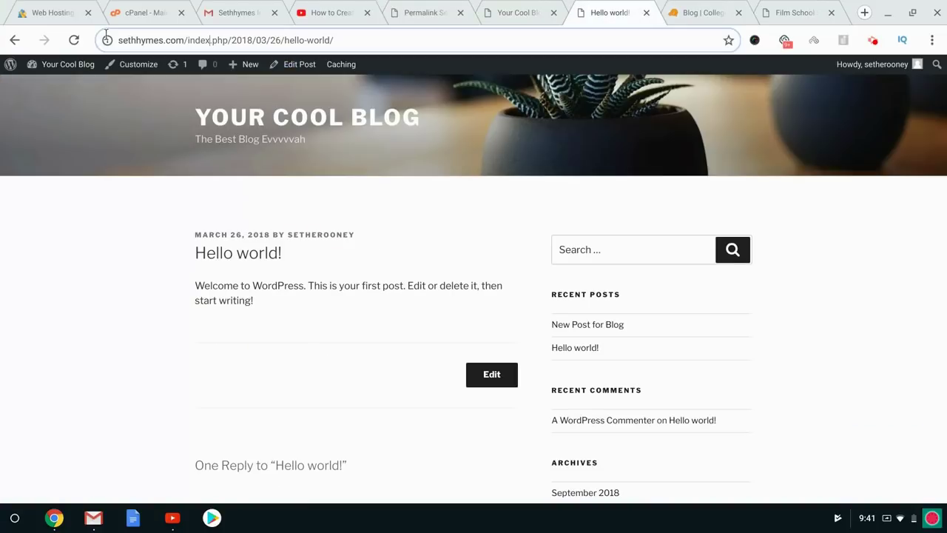
pyautogui.click(74, 40)
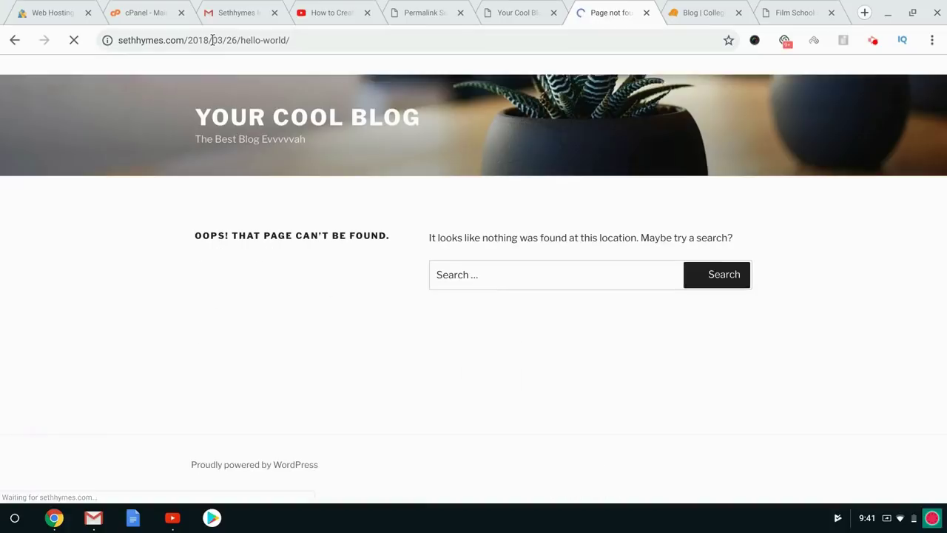
pyautogui.click(527, 5)
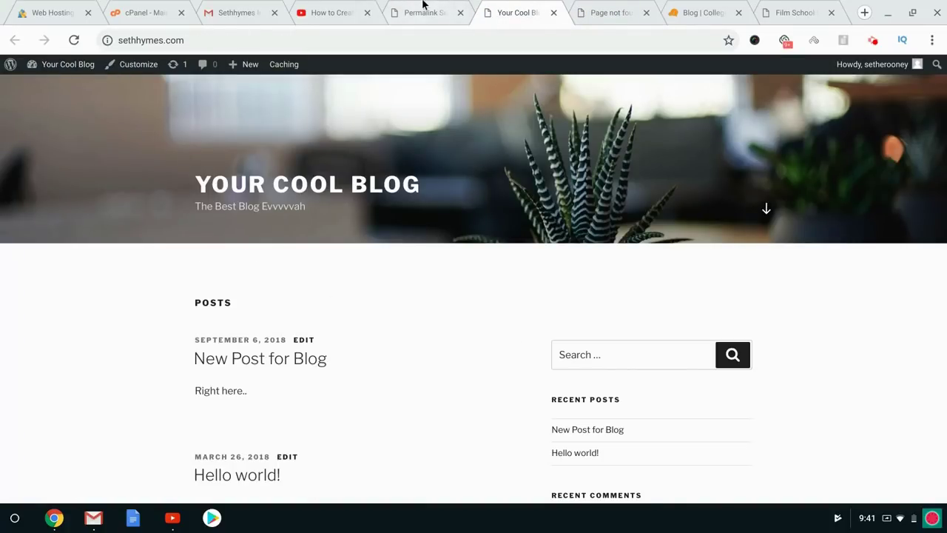
pyautogui.click(424, 6)
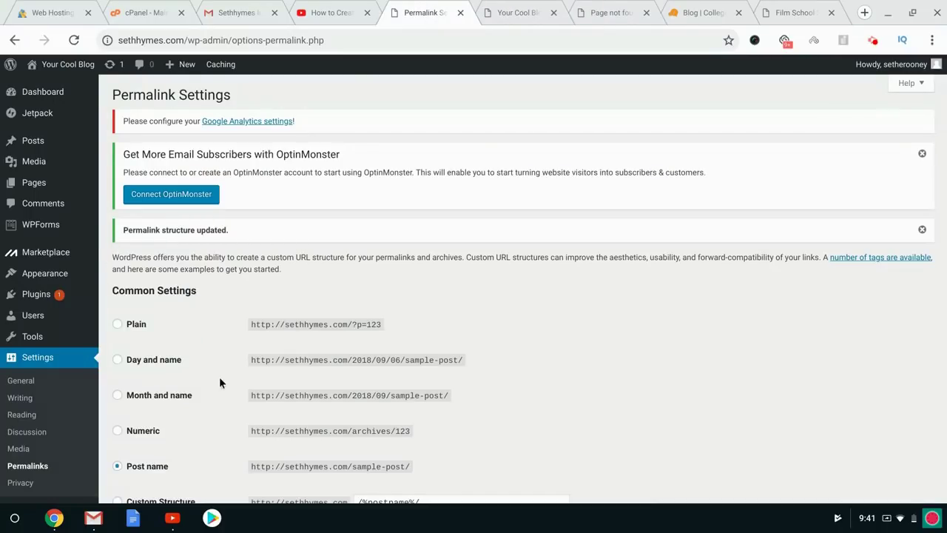
# Look over the blog's front page and close the Page not found tab.
pyautogui.scroll(-3, 103, 298)
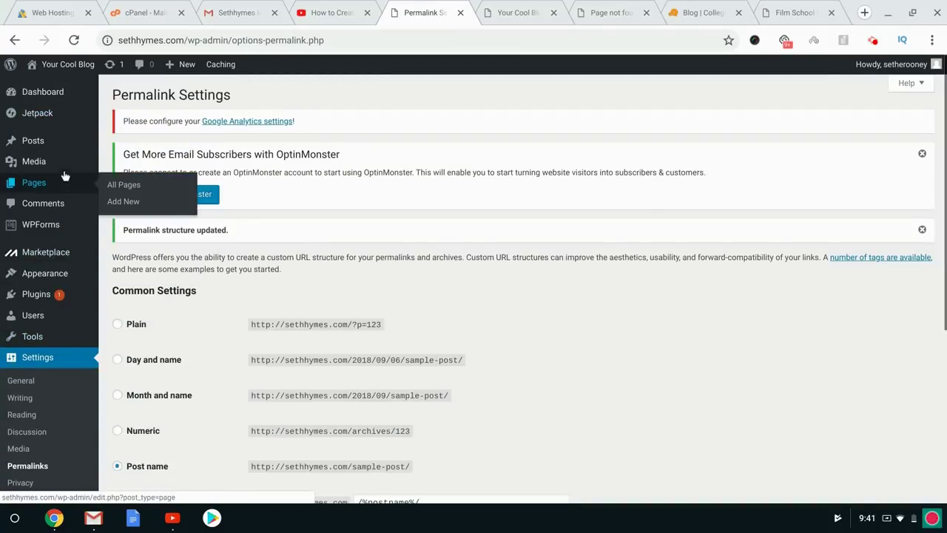
pyautogui.scroll(-1, 48, 303)
pyautogui.scroll(-1, 48, 303)
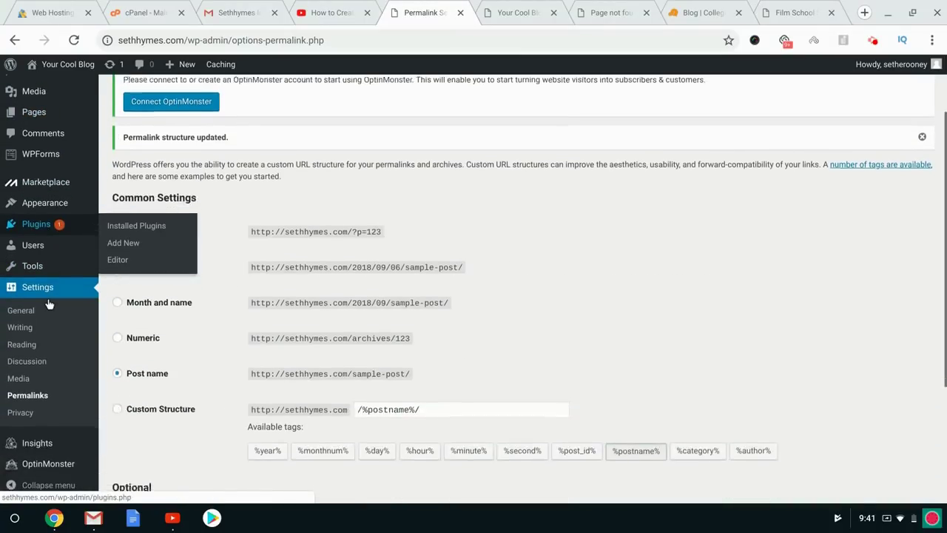
pyautogui.scroll(3, 48, 305)
pyautogui.click(541, 6)
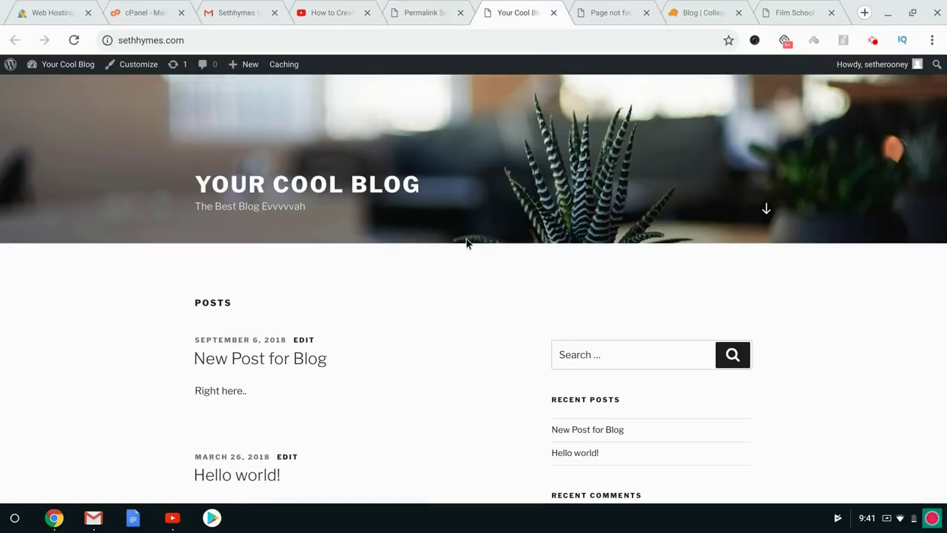
pyautogui.scroll(4, 466, 241)
pyautogui.scroll(-4, 466, 241)
pyautogui.scroll(4, 466, 241)
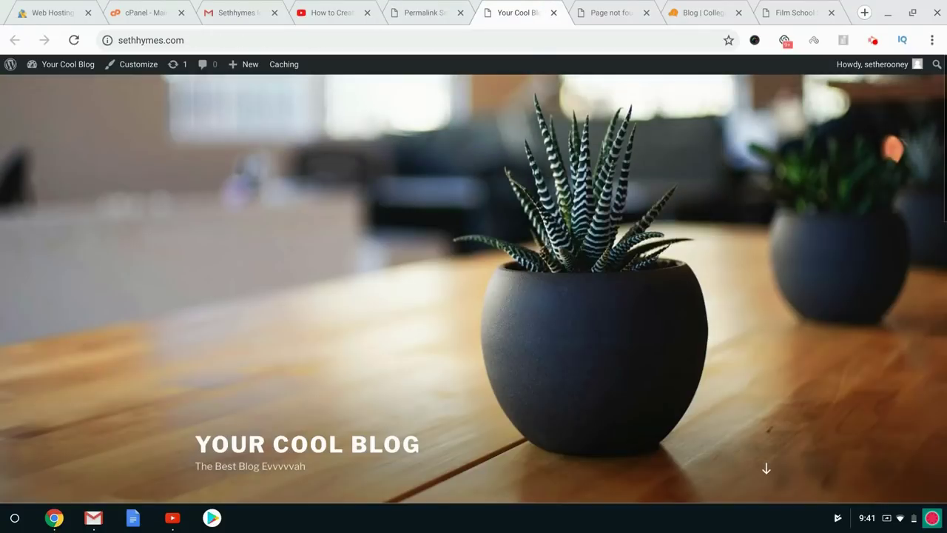
pyautogui.click(645, 13)
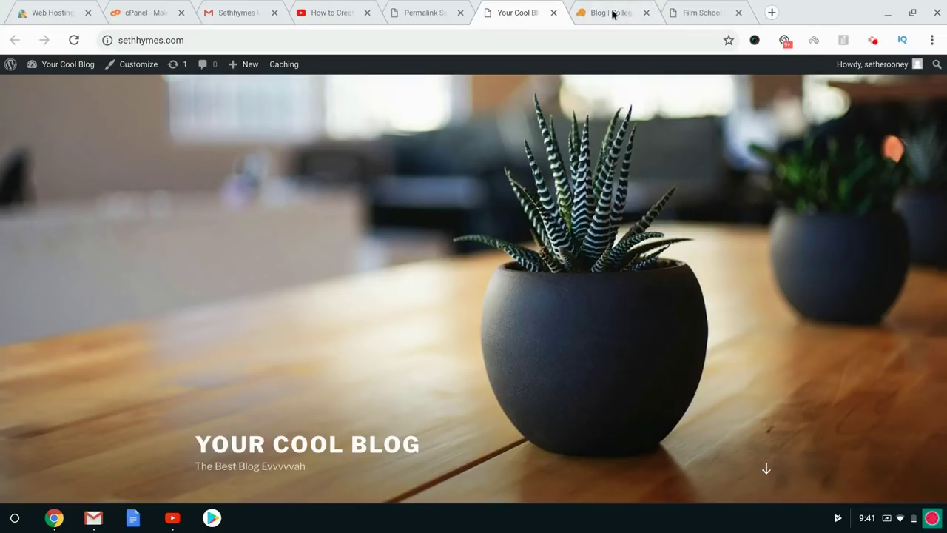
# Dismiss the screen-sharing notification and close the Film School Secrets tab, back on Permalink Settings.
pyautogui.click(427, 6)
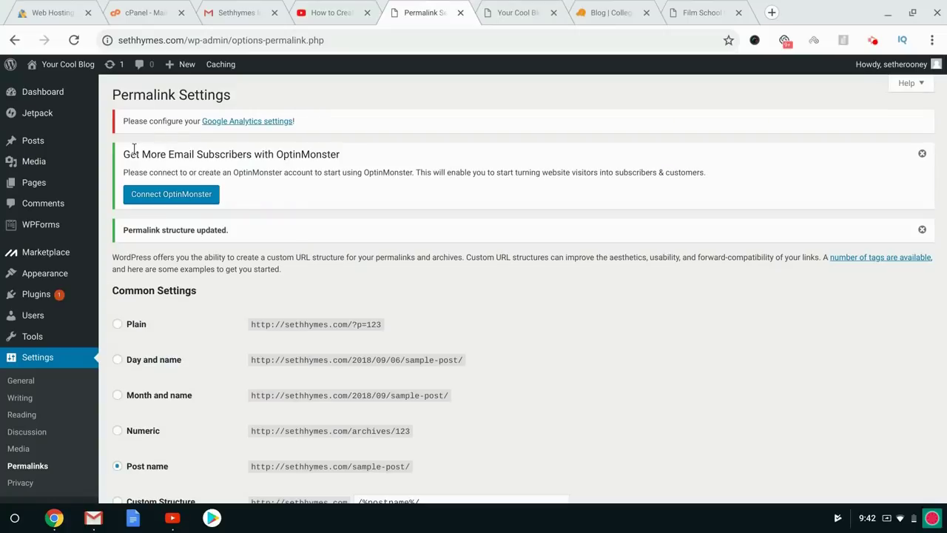
pyautogui.moveTo(54, 274)
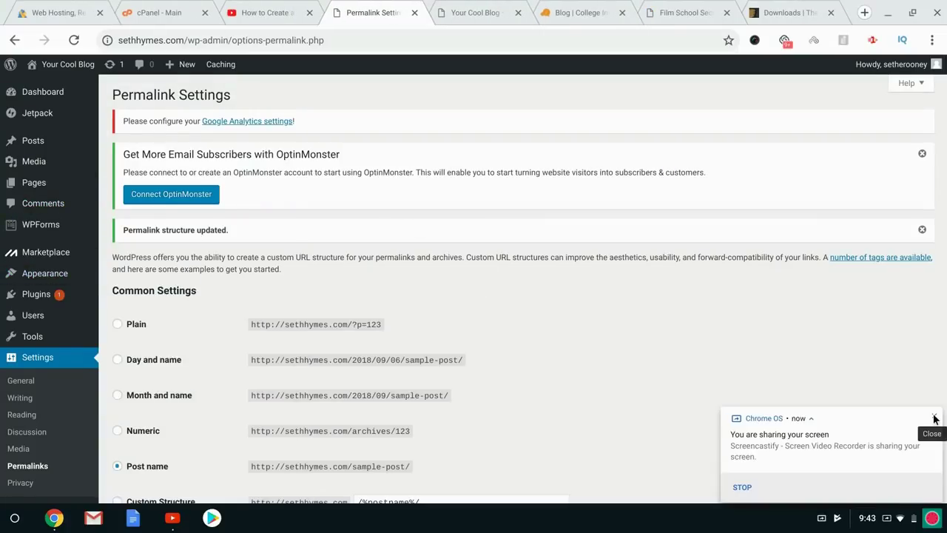
pyautogui.click(934, 417)
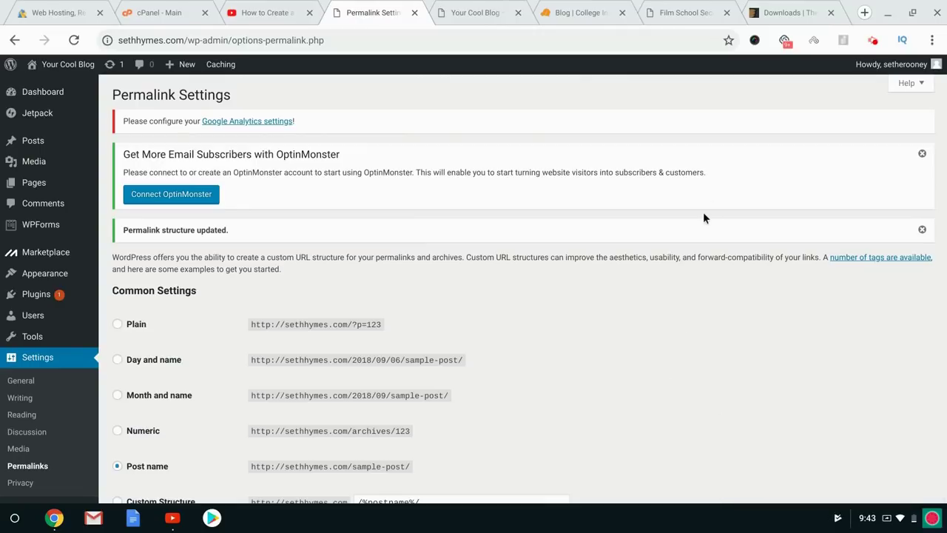
pyautogui.click(664, 8)
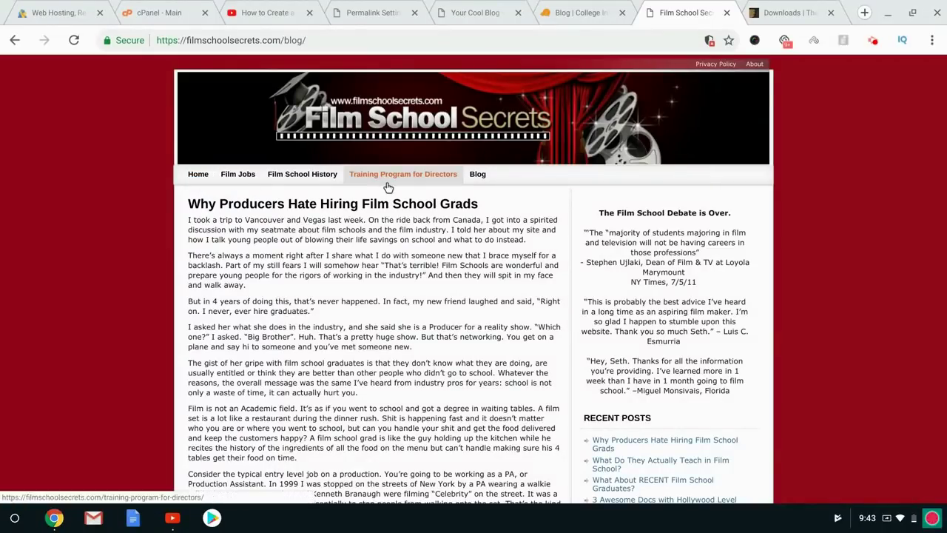
pyautogui.click(726, 12)
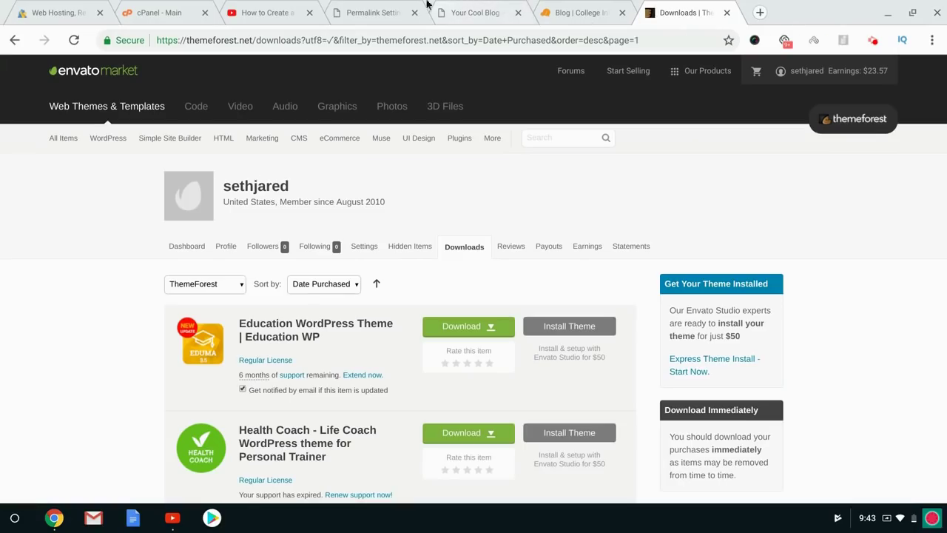
pyautogui.click(494, 9)
pyautogui.click(358, 9)
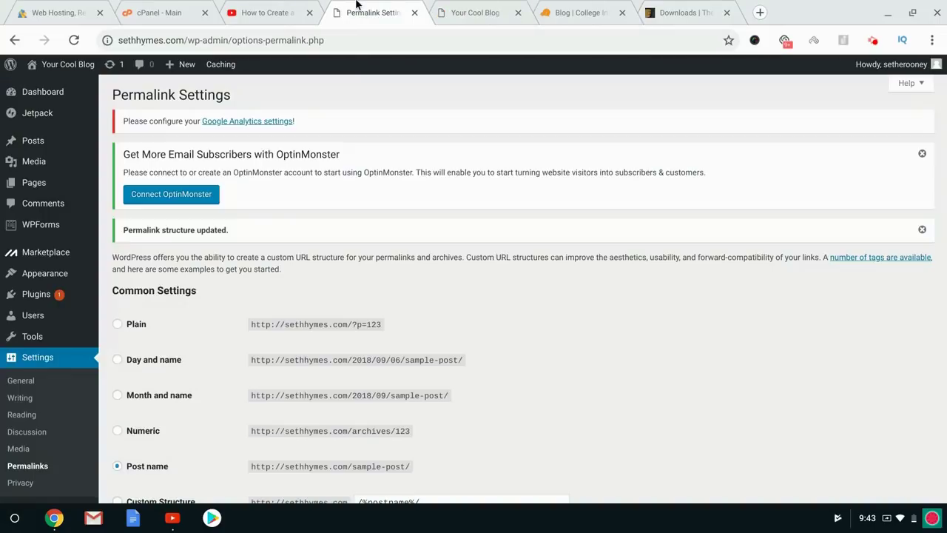
# Go to Appearance > Themes to list the installed Twenty Fifteen, Sixteen and Seventeen themes.
pyautogui.scroll(-1, 58, 366)
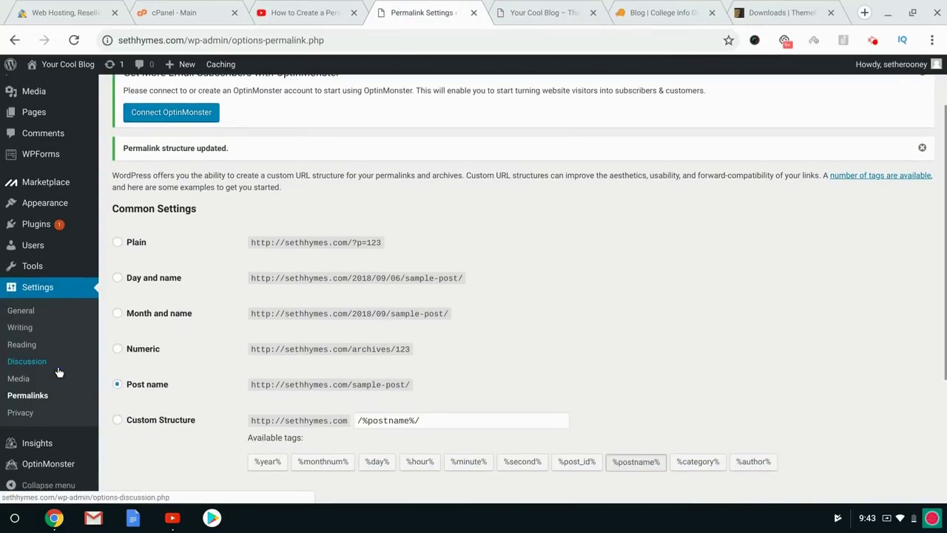
pyautogui.moveTo(61, 199)
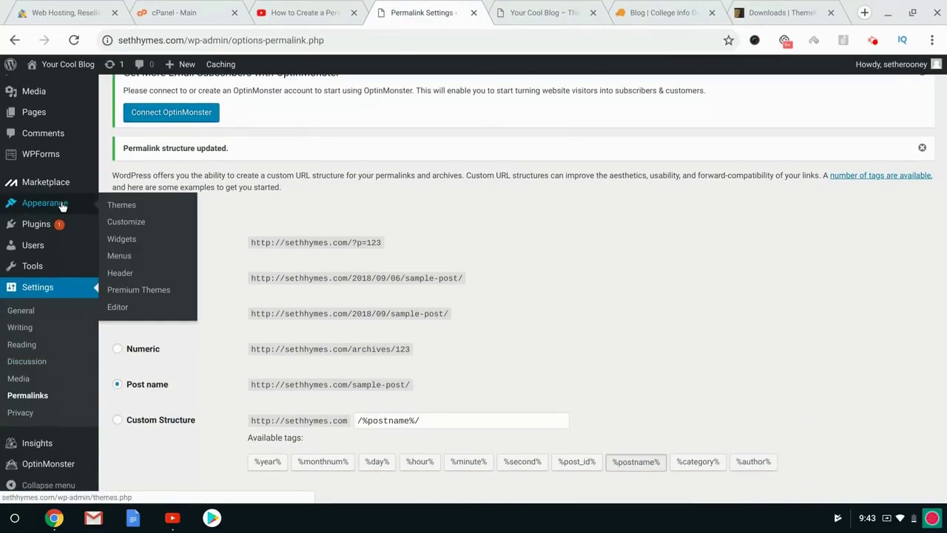
pyautogui.click(121, 206)
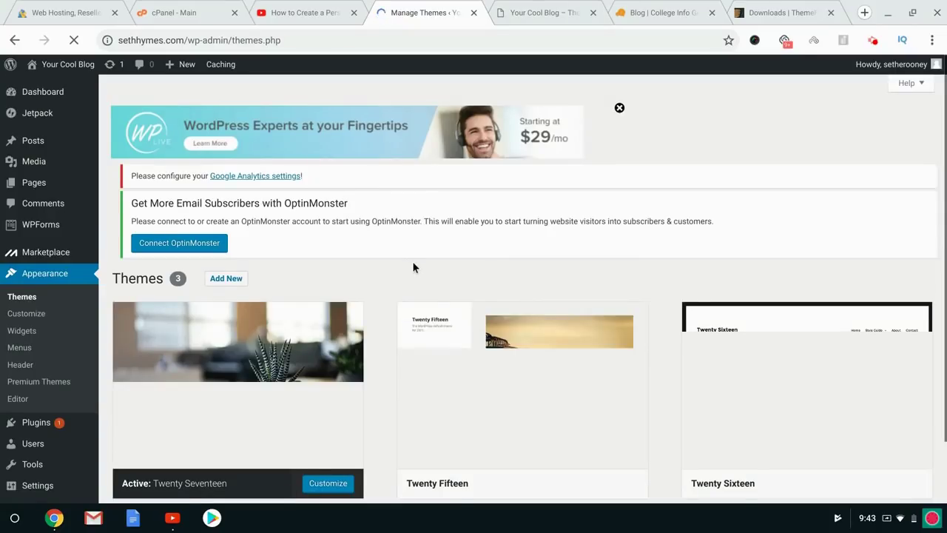
# Dismiss the OptinMonster notice and go to the Add Themes page.
pyautogui.scroll(-4, 412, 261)
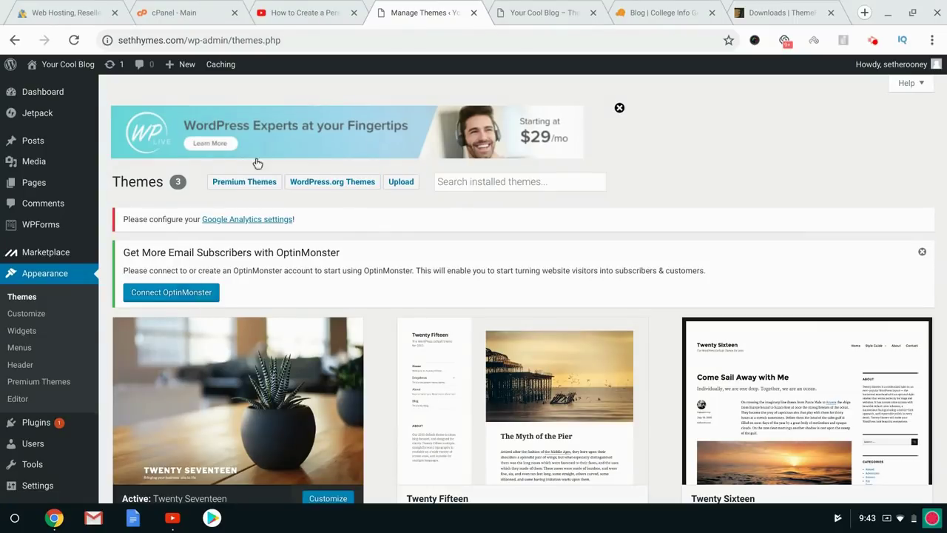
pyautogui.click(922, 253)
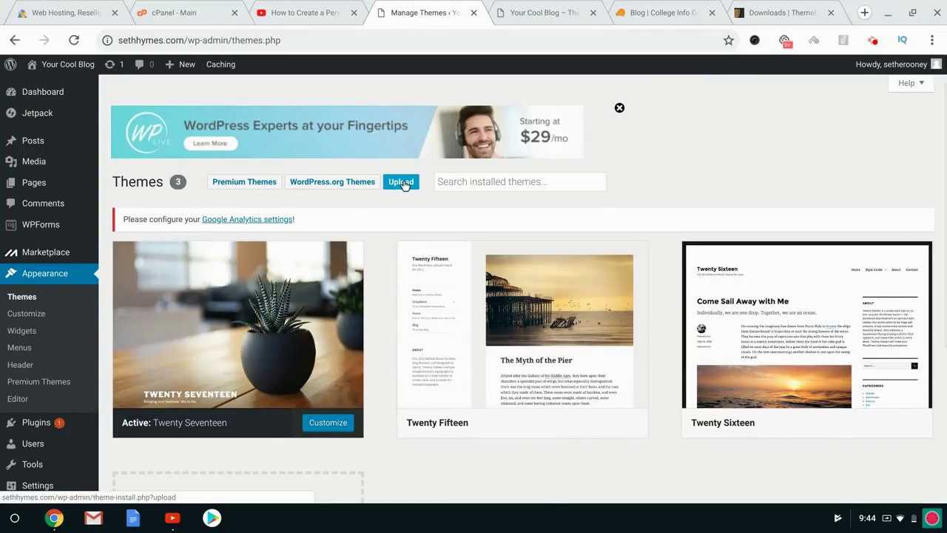
pyautogui.scroll(-3, 404, 185)
pyautogui.click(252, 330)
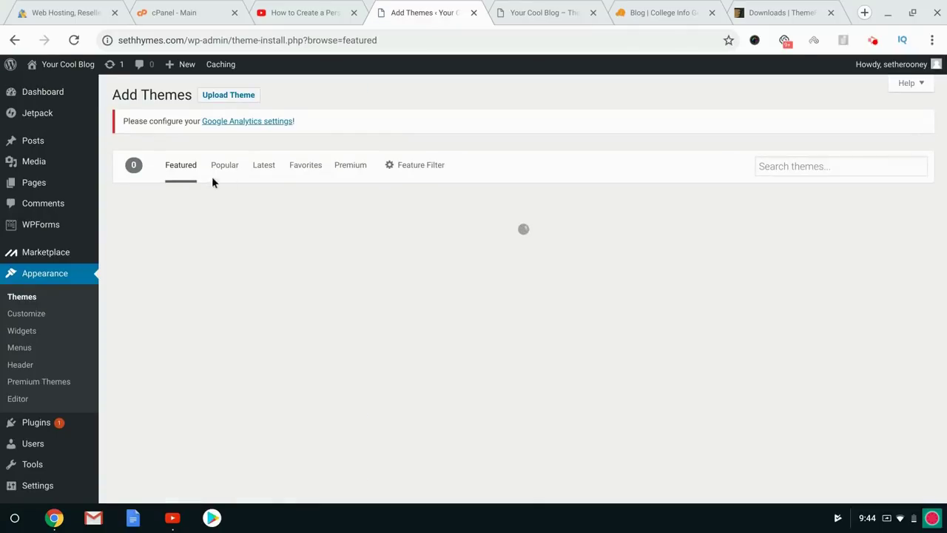
# Scroll back to the top of Add Themes and reveal the .zip Upload Theme form.
pyautogui.scroll(-5, 464, 286)
pyautogui.scroll(-5, 464, 286)
pyautogui.scroll(6, 522, 311)
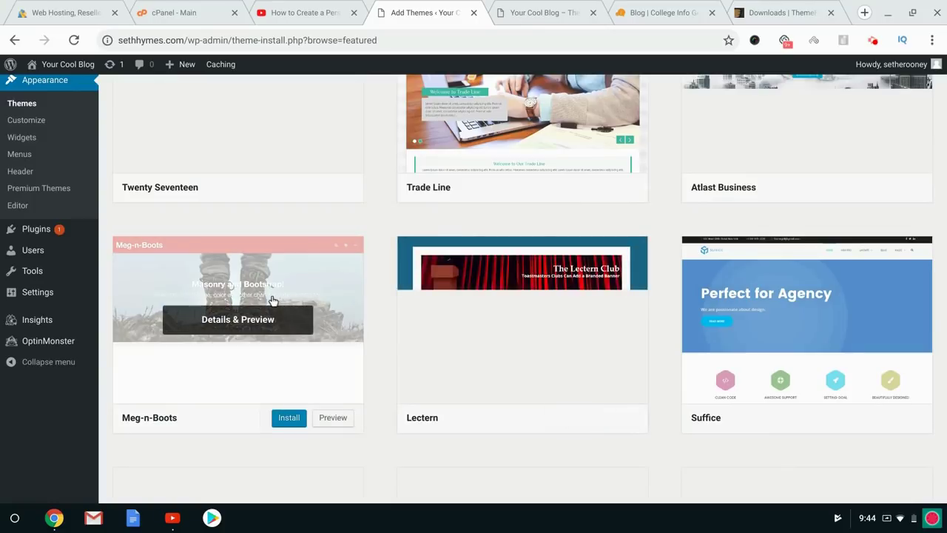
pyautogui.scroll(3, 543, 318)
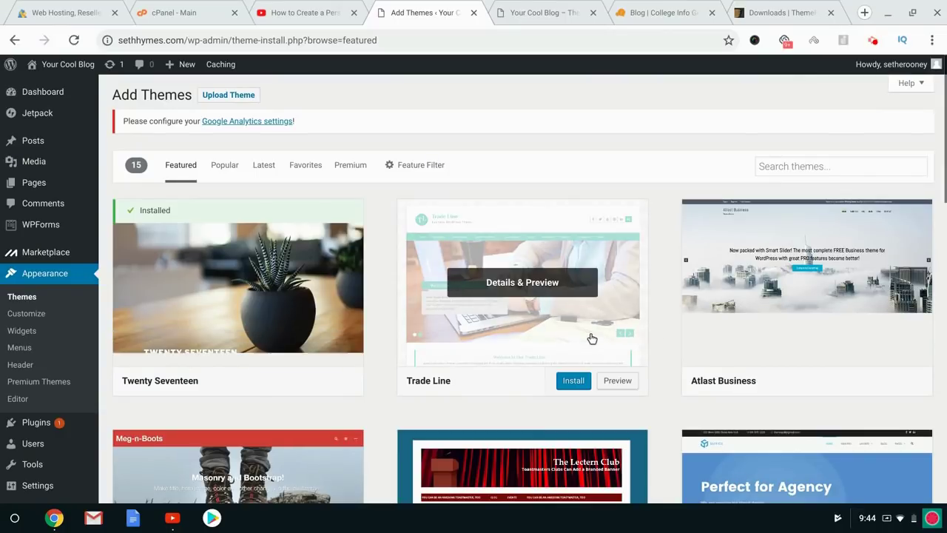
pyautogui.click(229, 95)
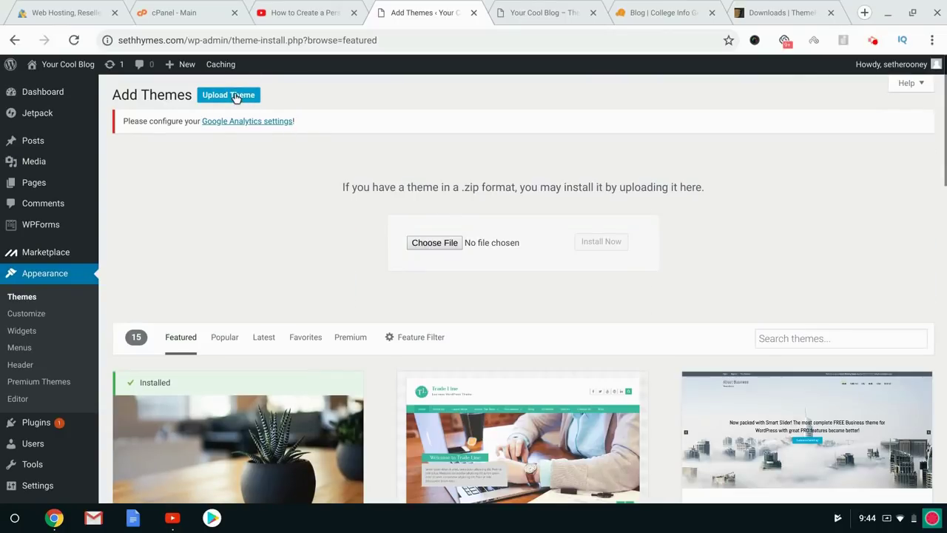
# Pick the themeforest theme zip from Downloads via a 'jarida' search and install it.
pyautogui.click(427, 244)
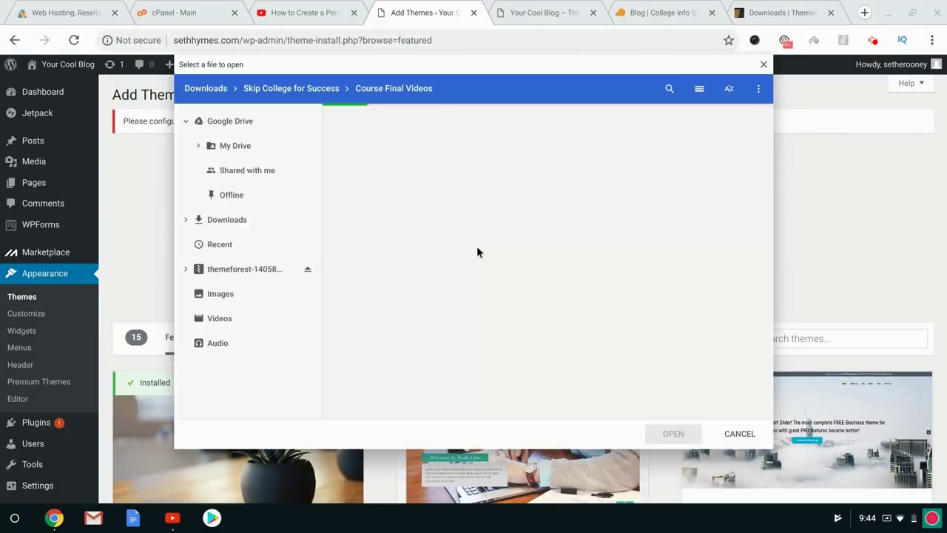
pyautogui.click(668, 88)
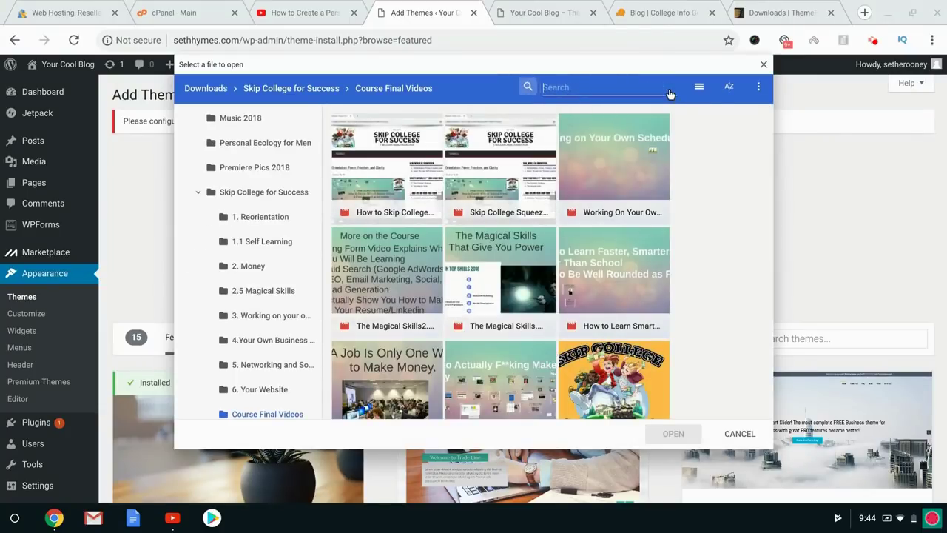
pyautogui.write('jarida')
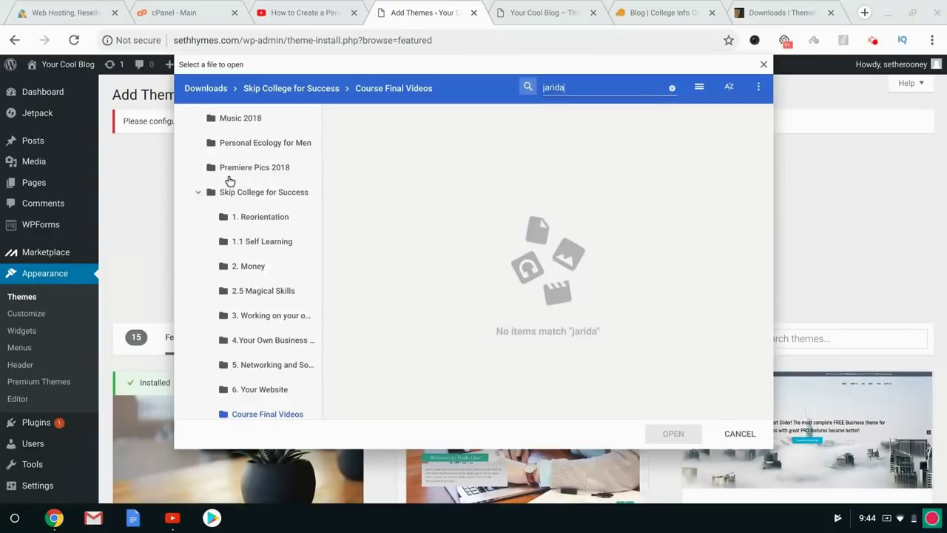
pyautogui.scroll(5, 229, 183)
pyautogui.click(227, 212)
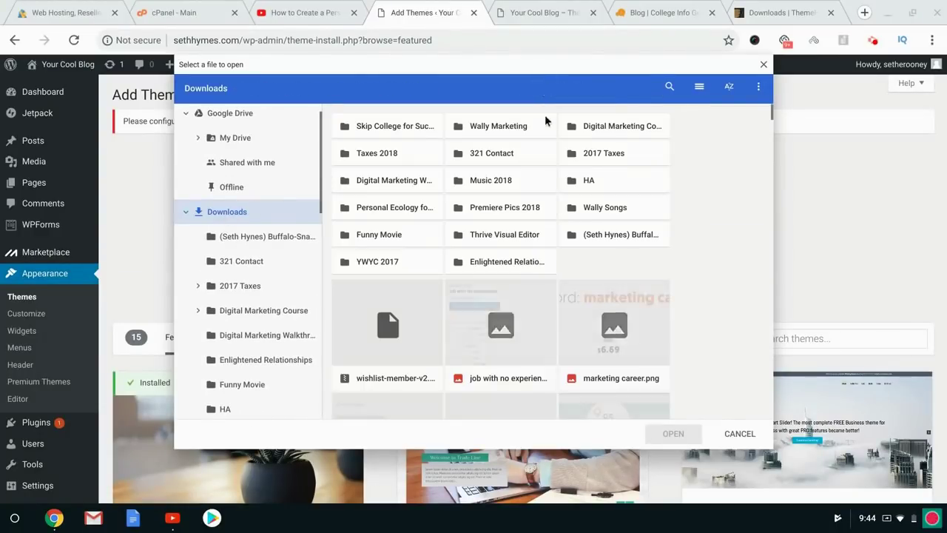
pyautogui.click(670, 88)
pyautogui.write('jarida')
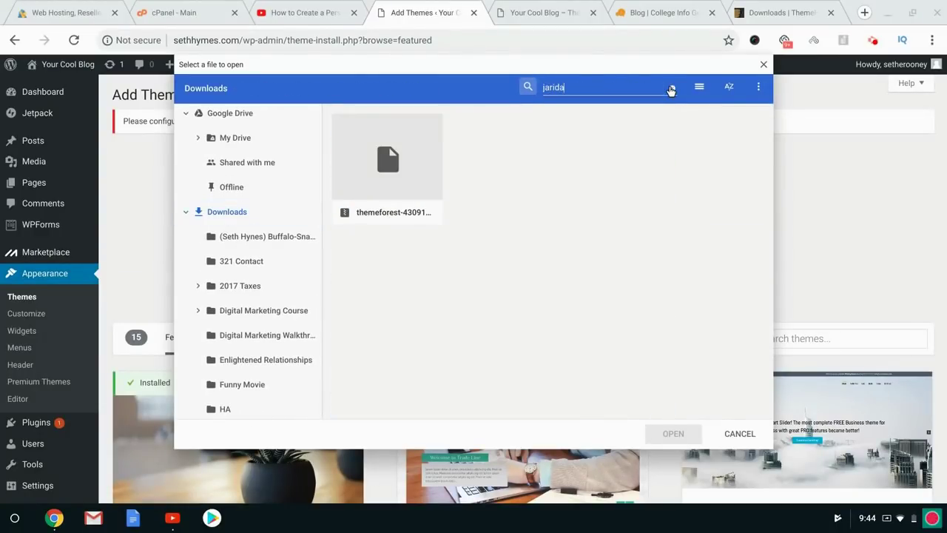
pyautogui.doubleClick(405, 162)
pyautogui.click(603, 243)
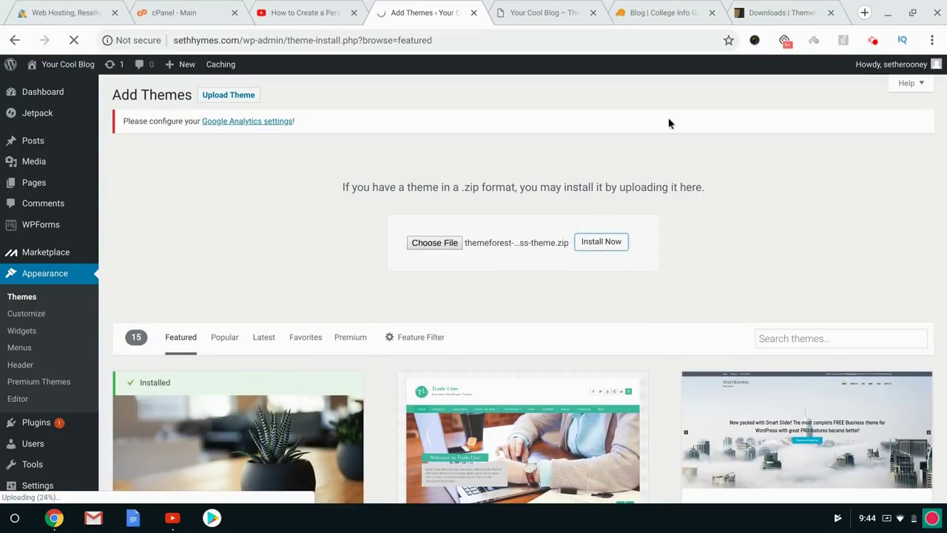
# Look over the ThemeForest purchases Downloads page, then return to the theme upload tab.
pyautogui.click(782, 11)
pyautogui.scroll(-3, 83, 325)
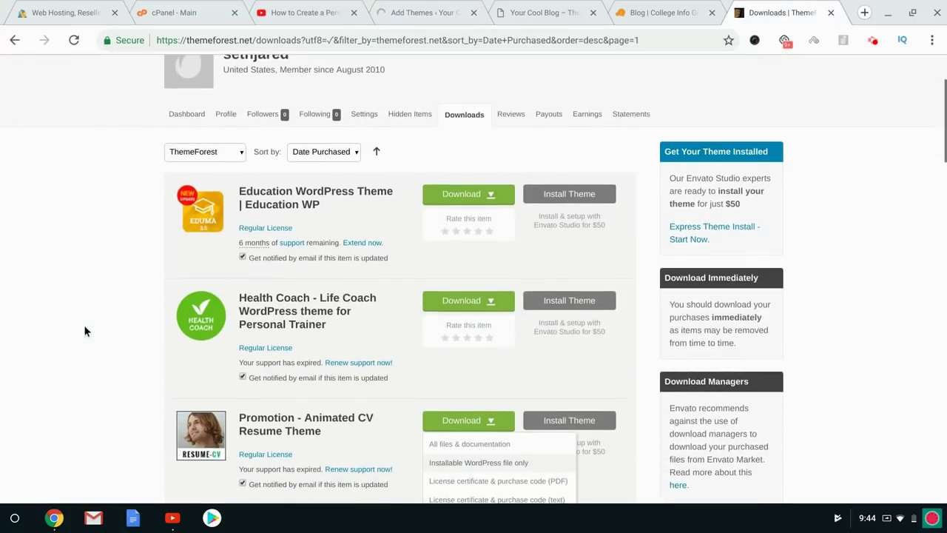
pyautogui.scroll(-1, 475, 426)
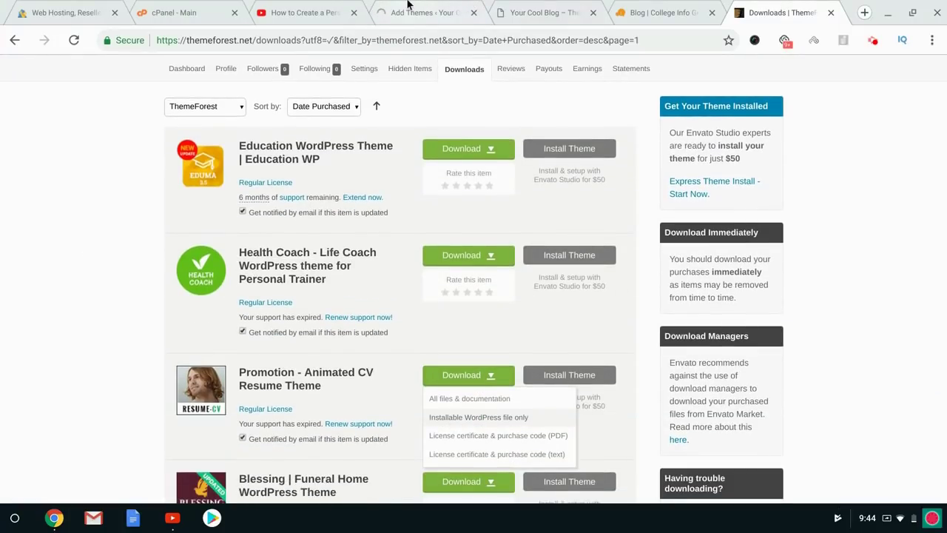
pyautogui.click(463, 9)
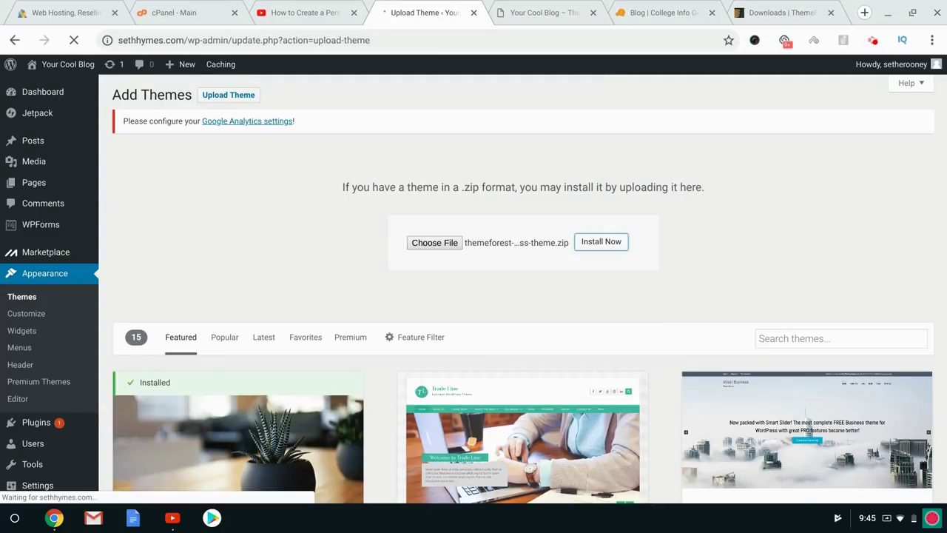
# Activate the newly installed Jarida theme and glance at the blog's front page.
pyautogui.click(189, 212)
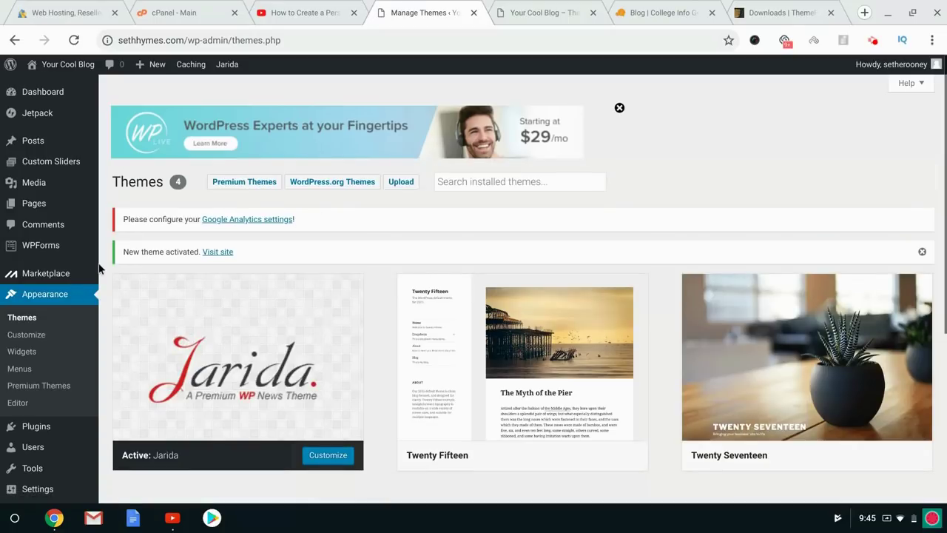
pyautogui.click(542, 6)
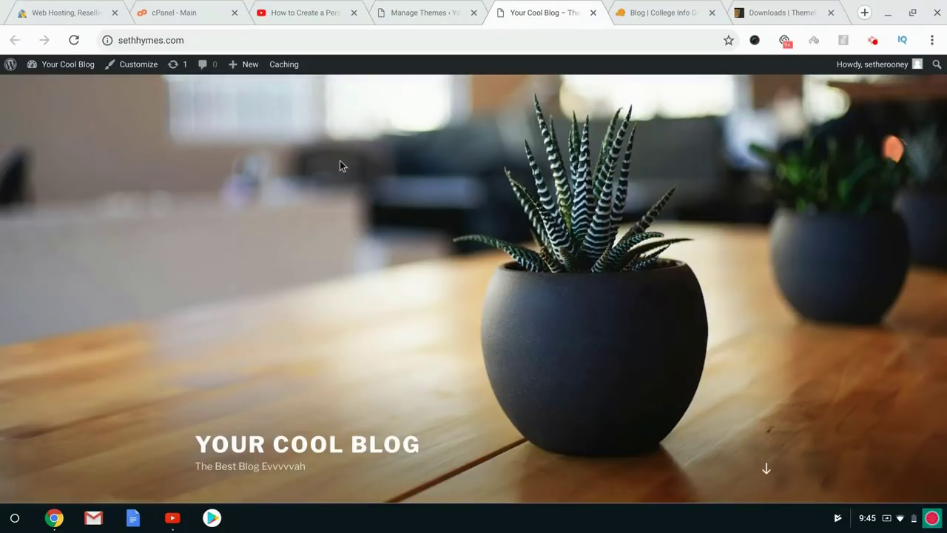
pyautogui.click(427, 5)
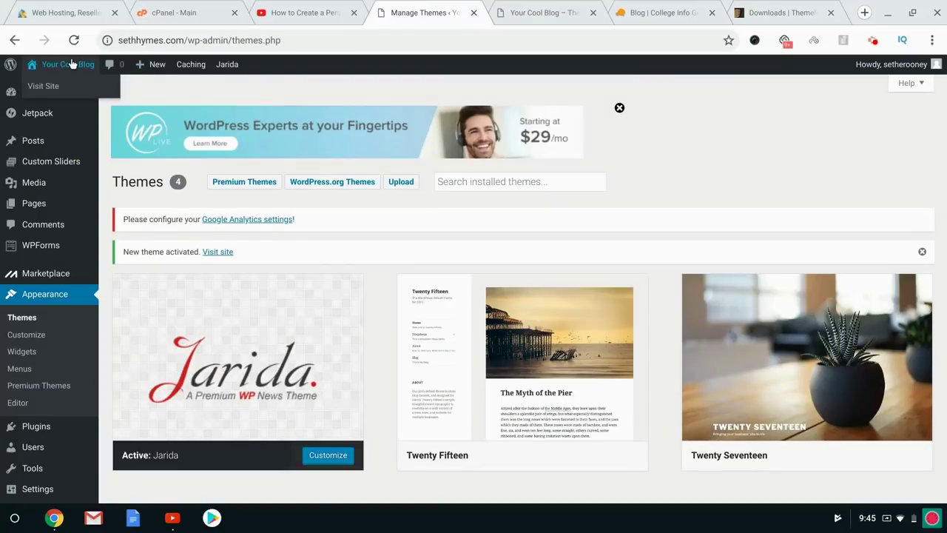
# Open the live site in a new tab to view the Jarida design, then return to Themes.
pyautogui.middleClick(43, 86)
pyautogui.click(479, 5)
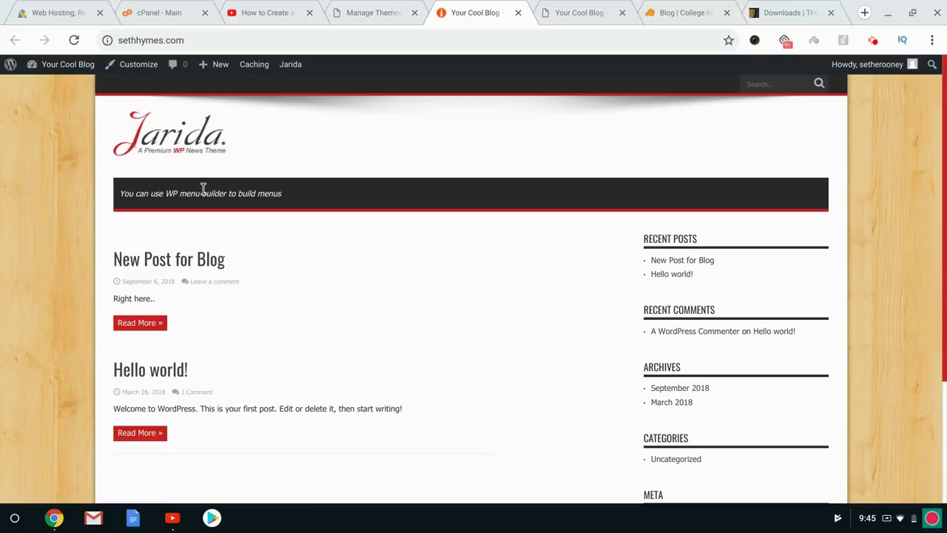
pyautogui.click(377, 9)
pyautogui.scroll(-4, 83, 275)
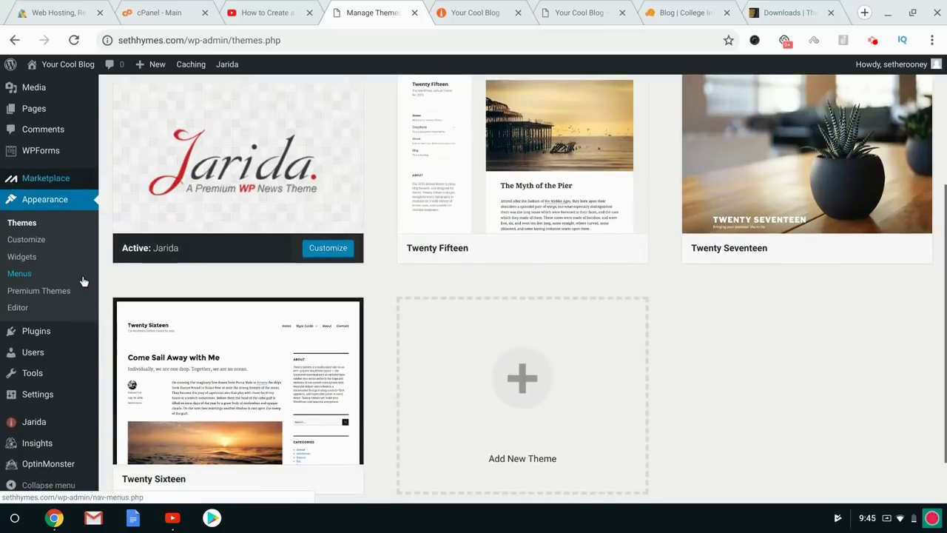
# In Jarida Settings, dismiss the rating prompt and save a Two Columns layout.
pyautogui.moveTo(96, 424)
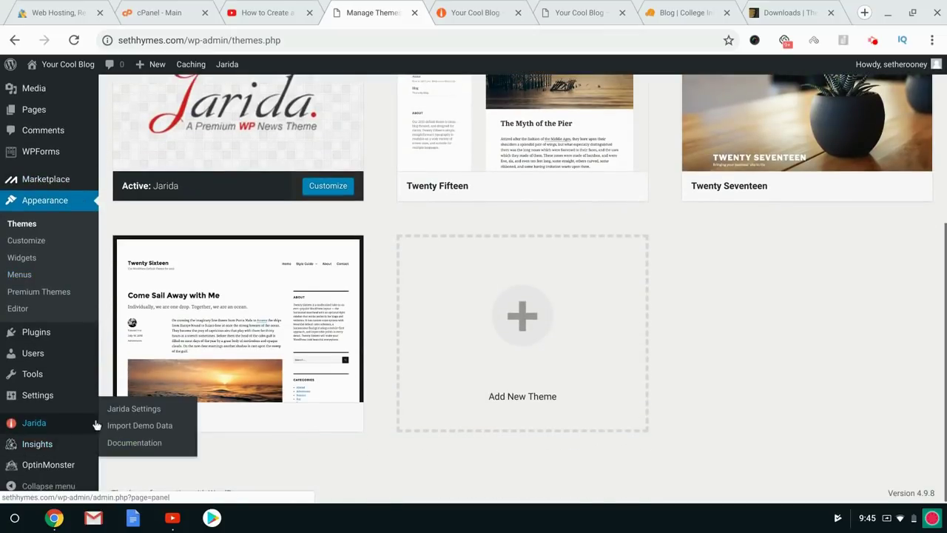
pyautogui.click(128, 412)
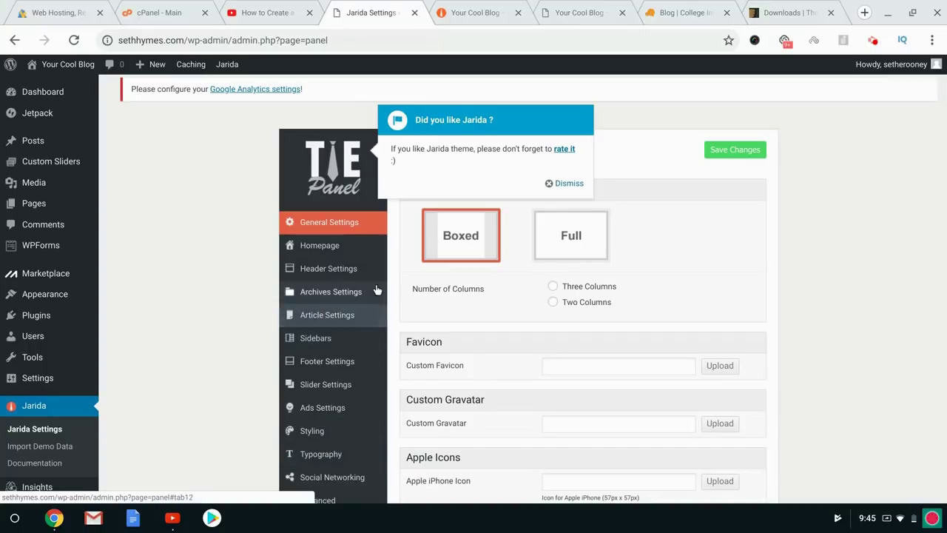
pyautogui.click(560, 184)
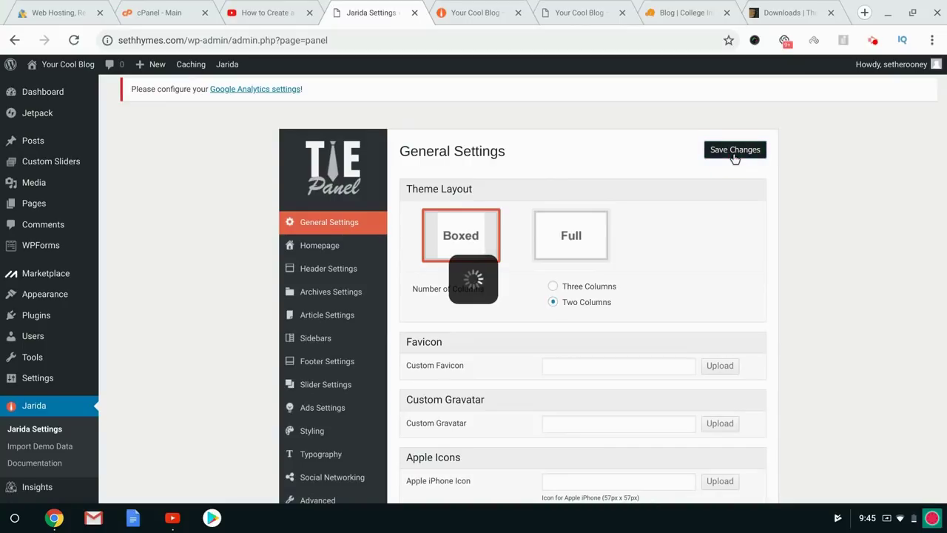
pyautogui.click(865, 14)
# Search Google for 'jarida theme' and open the TieLabs live Jarida demo.
pyautogui.write('ja')
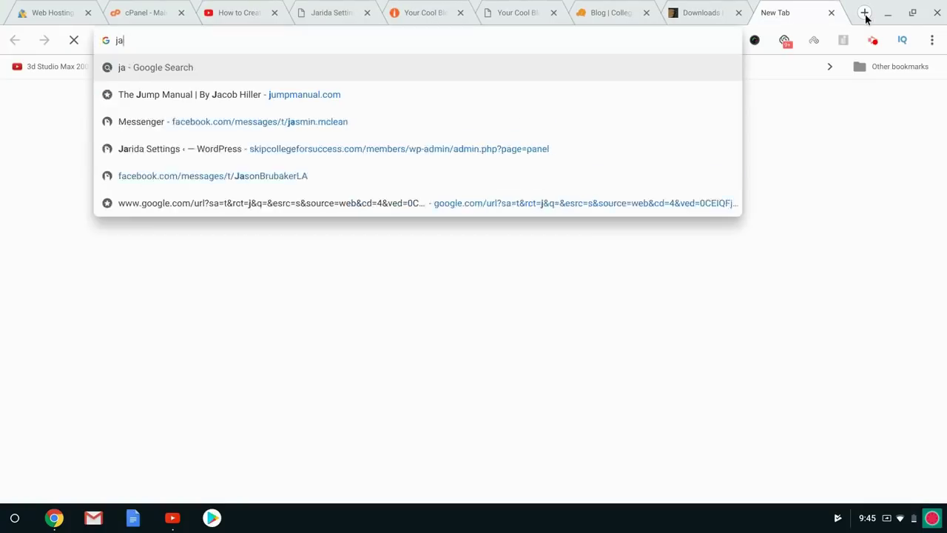
pyautogui.write('rida theme')
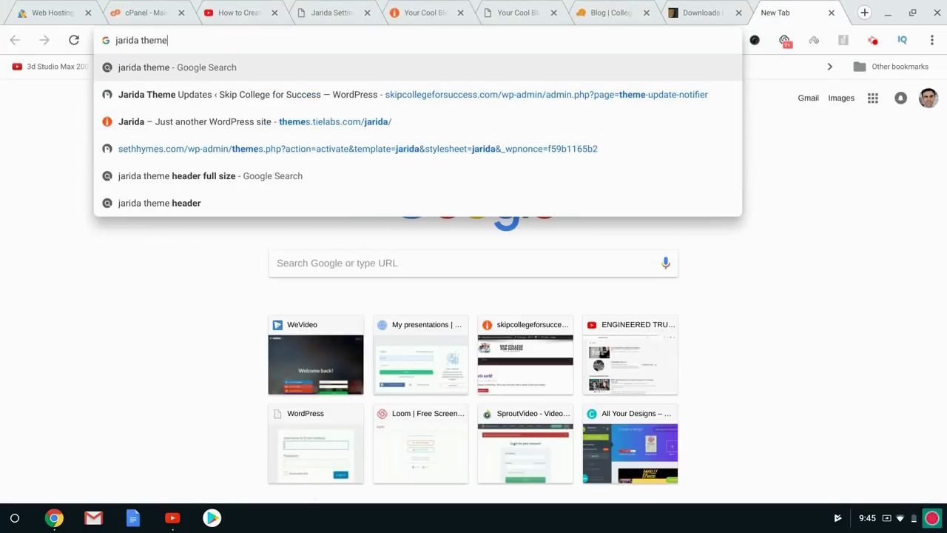
pyautogui.press('Return')
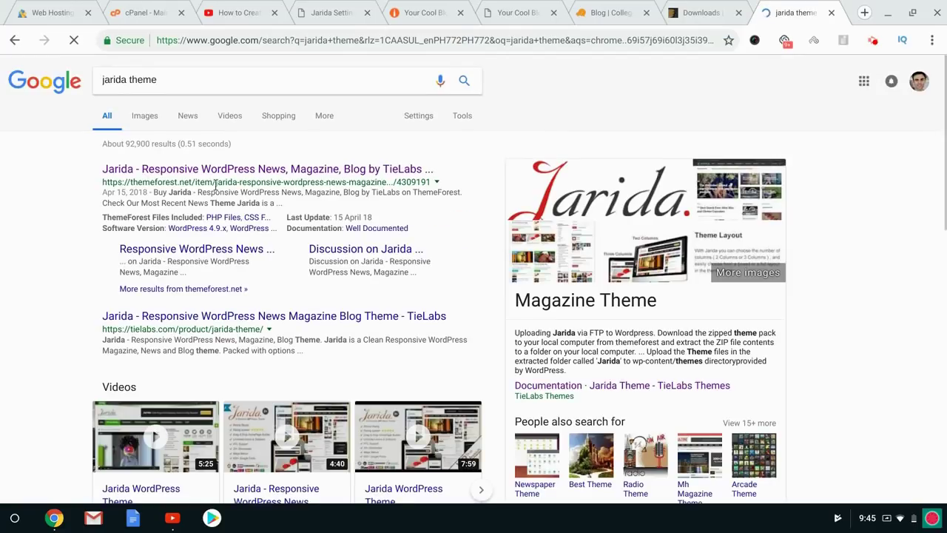
pyautogui.click(172, 316)
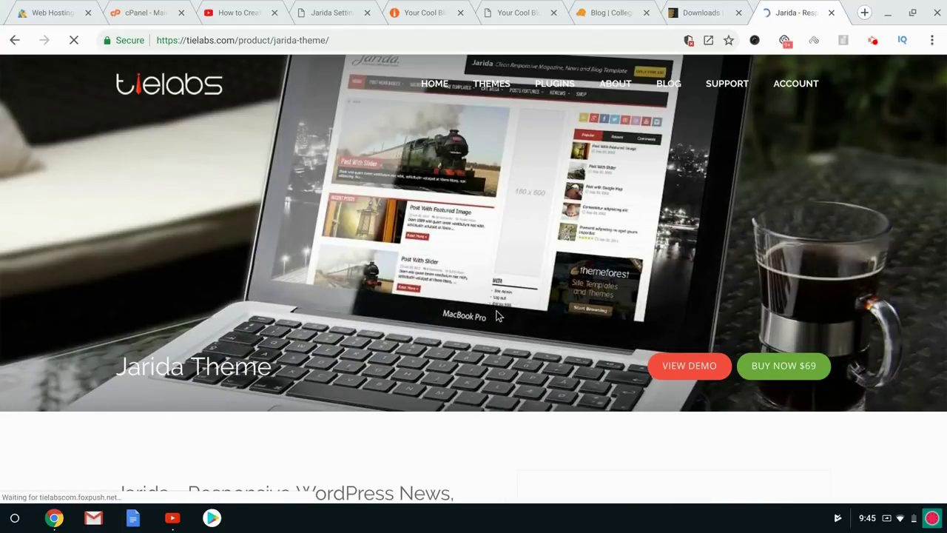
pyautogui.click(670, 366)
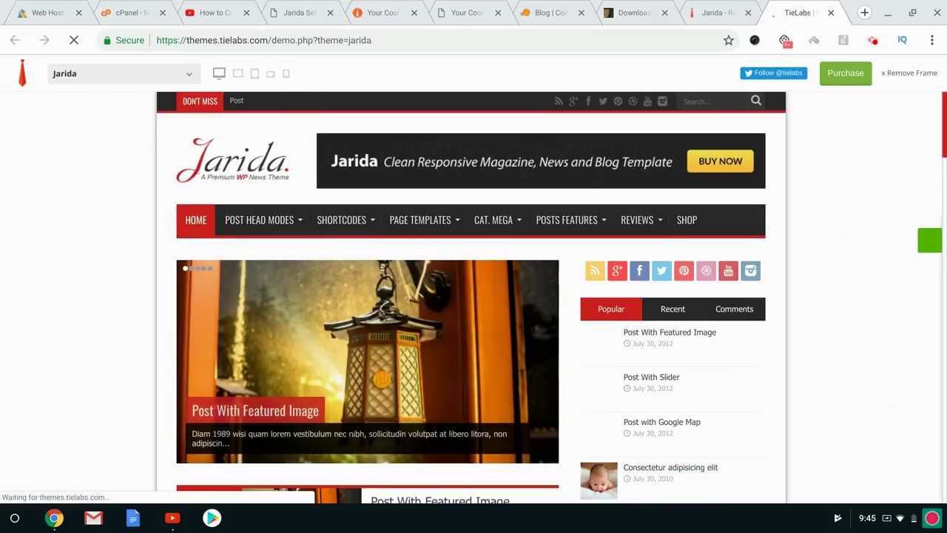
# Scroll through the Jarida demo, dismiss the notifications prompt, and switch back to the blog tab.
pyautogui.scroll(-2, 380, 289)
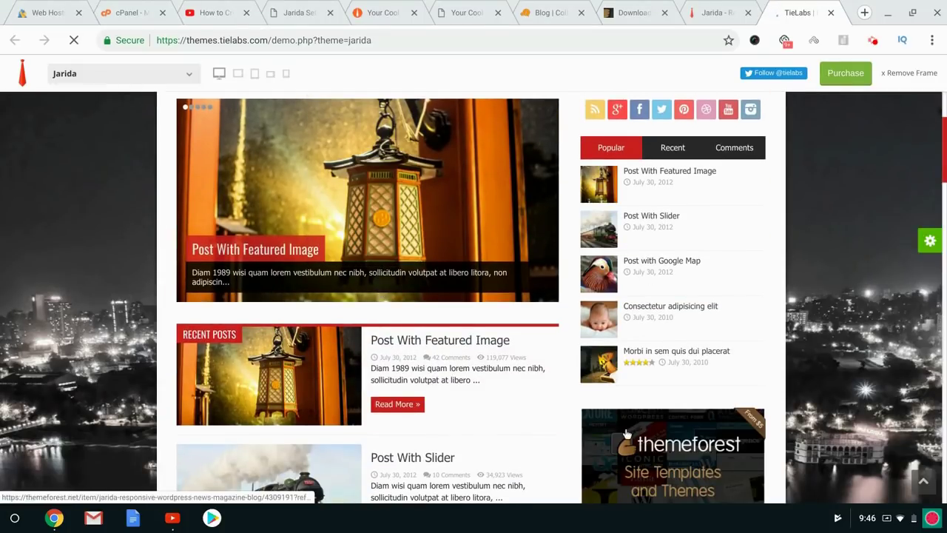
pyautogui.scroll(-3, 472, 420)
pyautogui.scroll(-5, 414, 351)
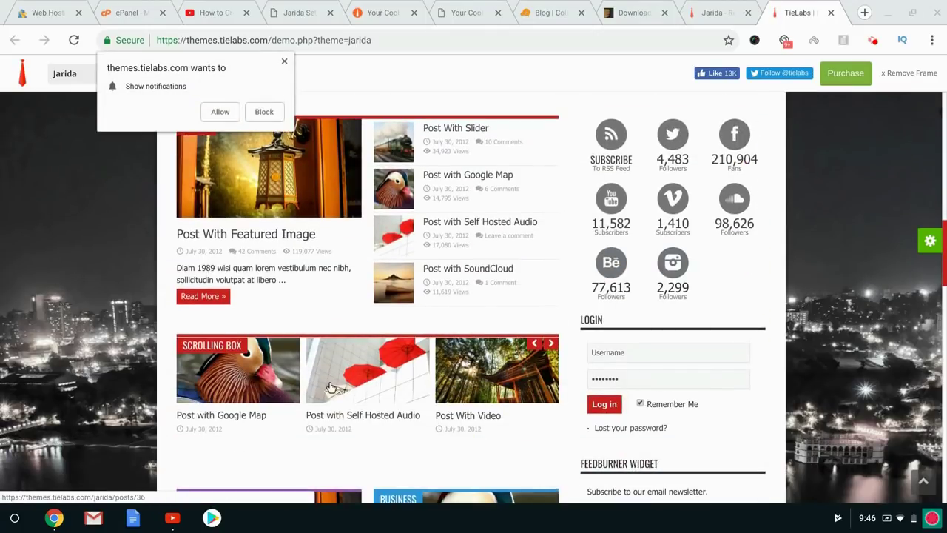
pyautogui.scroll(-10, 329, 355)
pyautogui.press('End')
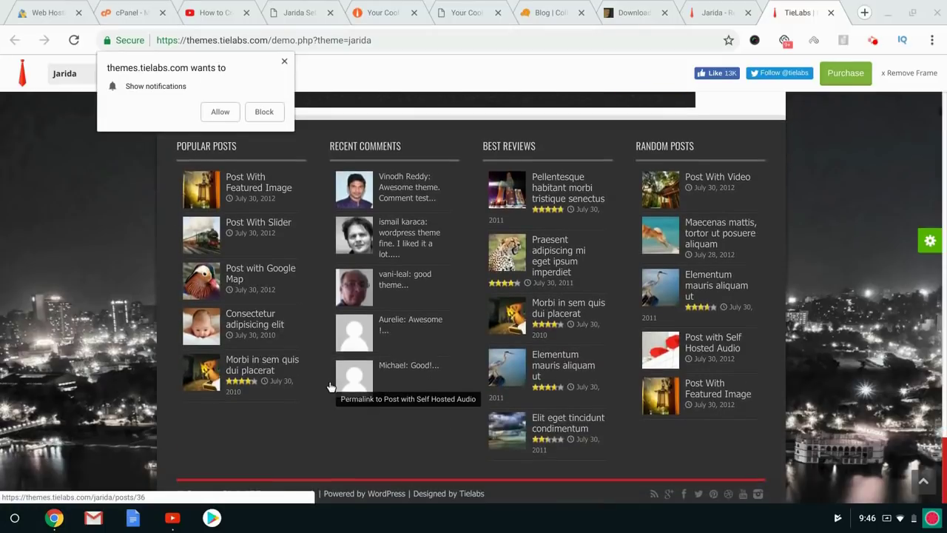
pyautogui.press('Home')
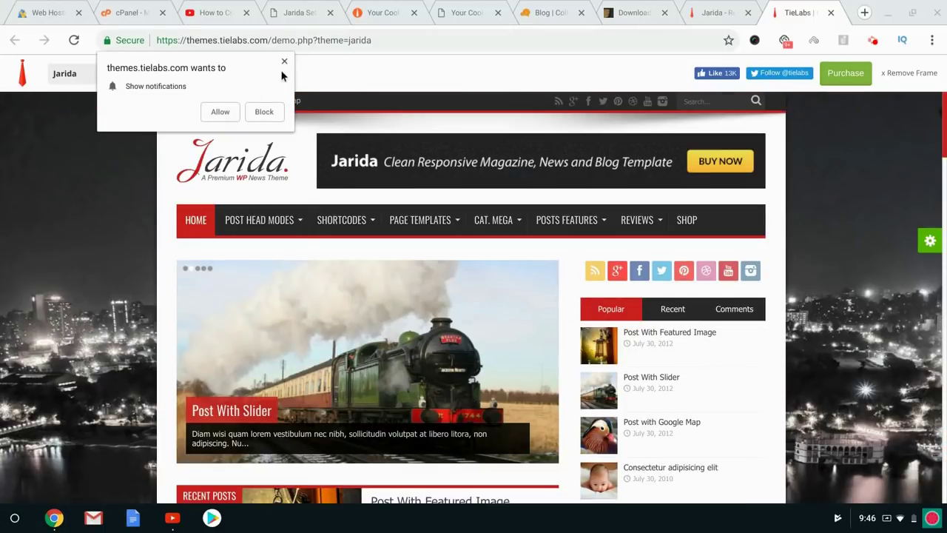
pyautogui.click(284, 61)
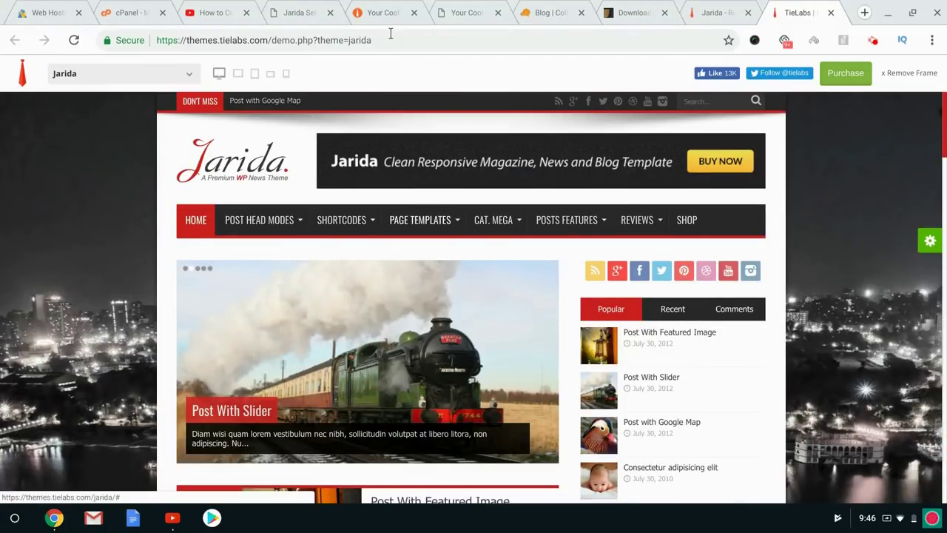
pyautogui.click(564, 6)
# Look again at the Jarida product page and live demo tabs.
pyautogui.click(385, 10)
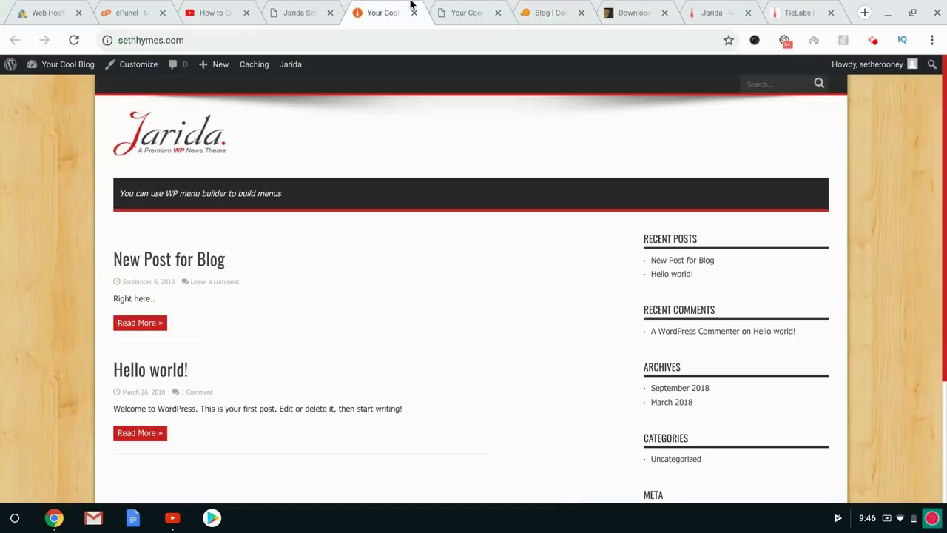
pyautogui.click(307, 4)
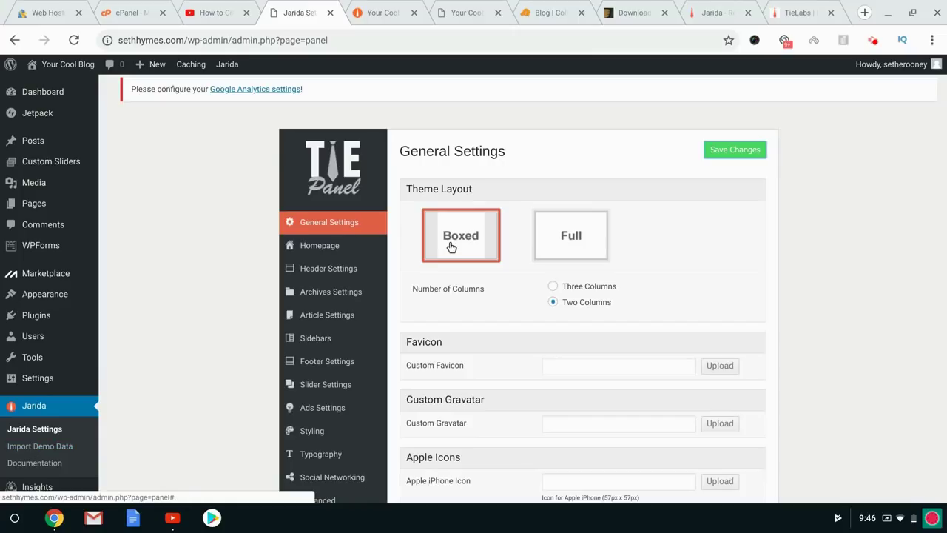
pyautogui.click(716, 8)
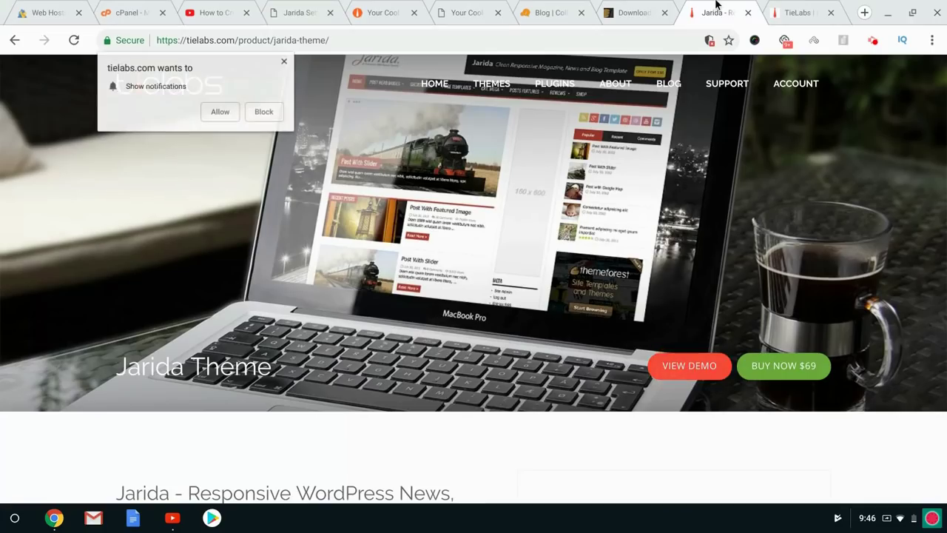
pyautogui.click(782, 6)
pyautogui.scroll(-3, 607, 234)
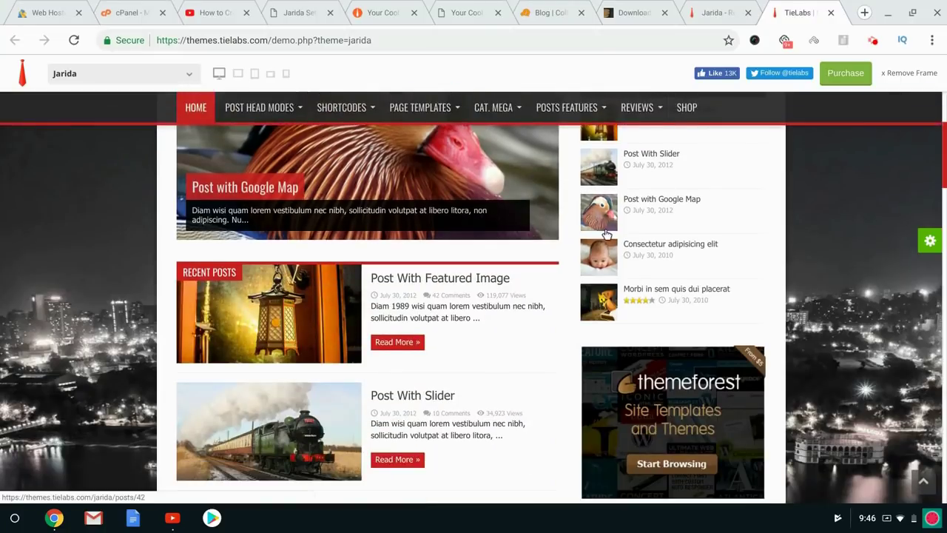
pyautogui.scroll(3, 606, 233)
pyautogui.moveTo(339, 229)
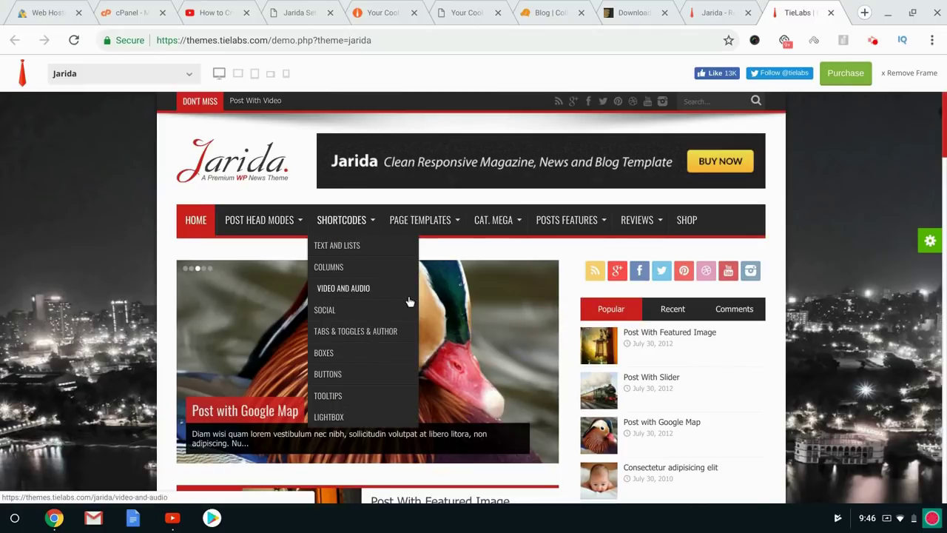
pyautogui.scroll(-3, 451, 325)
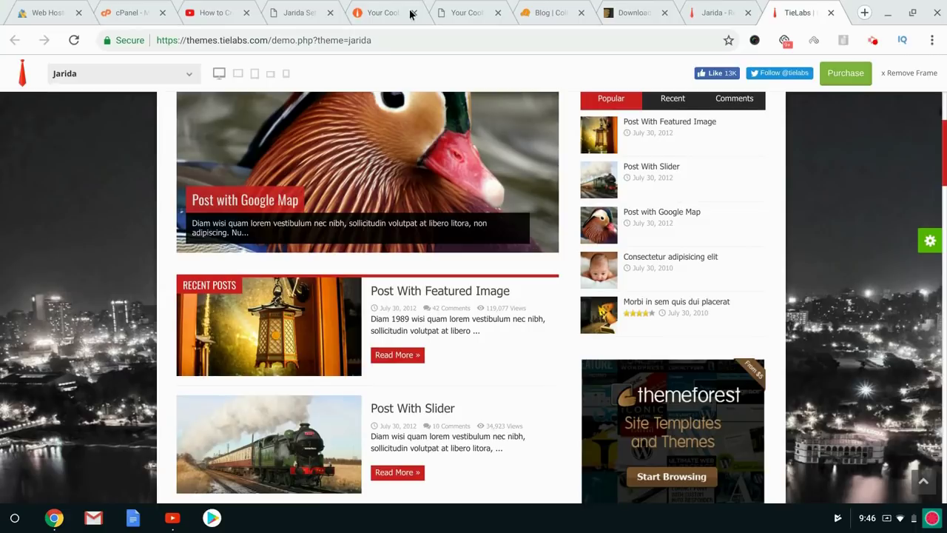
# Return to the Jarida Settings panel with its Custom Favicon, Apple Icons and Time format options.
pyautogui.click(305, 6)
pyautogui.scroll(-3, 412, 243)
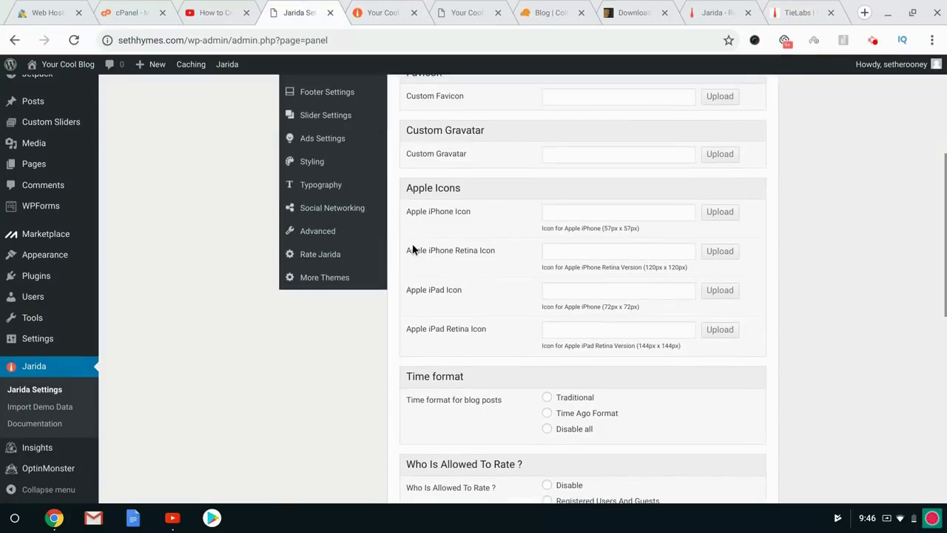
pyautogui.scroll(3, 412, 248)
# Open the Homepage section of Jarida Settings and scroll through its Home Builder areas.
pyautogui.click(314, 215)
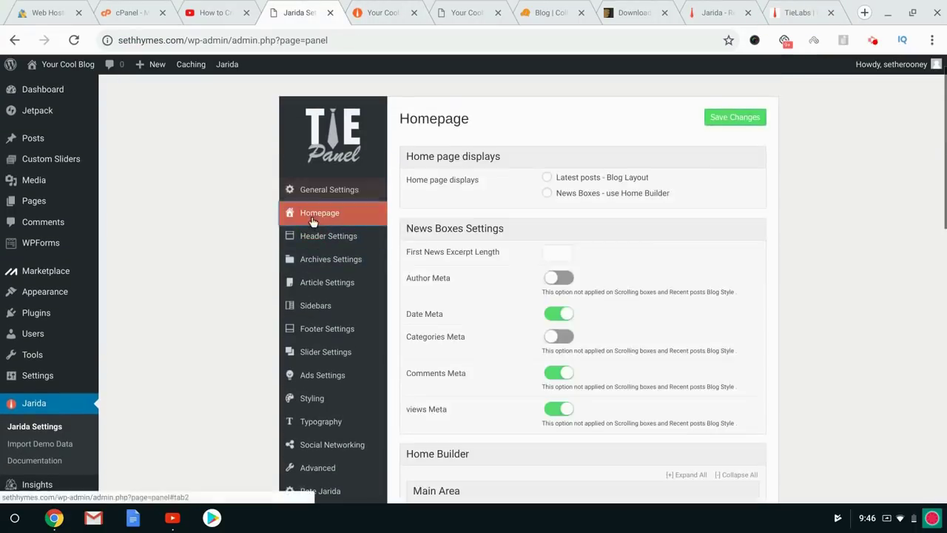
pyautogui.scroll(-5, 567, 285)
pyautogui.scroll(2, 567, 285)
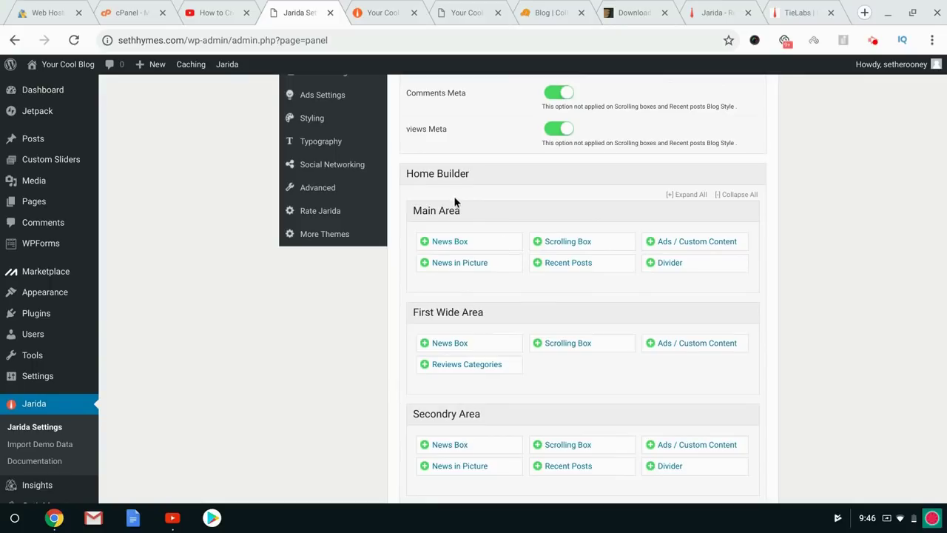
pyautogui.scroll(3, 455, 203)
pyautogui.scroll(-10, 457, 214)
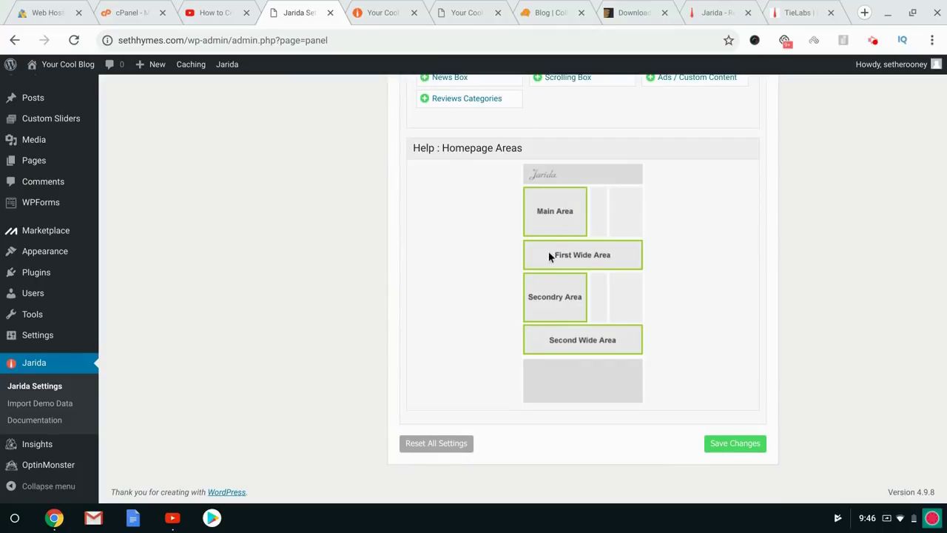
# Compare against the Jarida product page and scroll through the live demo's homepage layout.
pyautogui.click(697, 10)
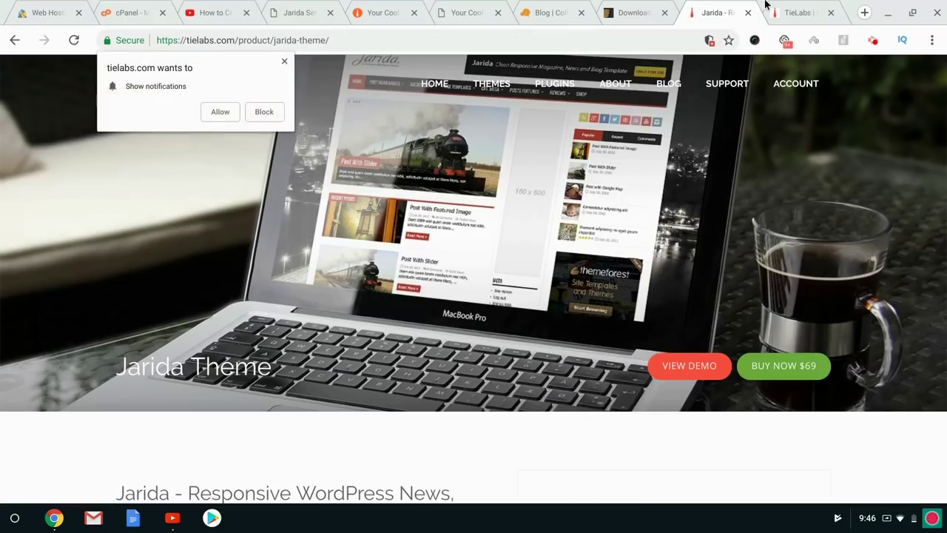
pyautogui.click(792, 6)
pyautogui.scroll(2, 527, 226)
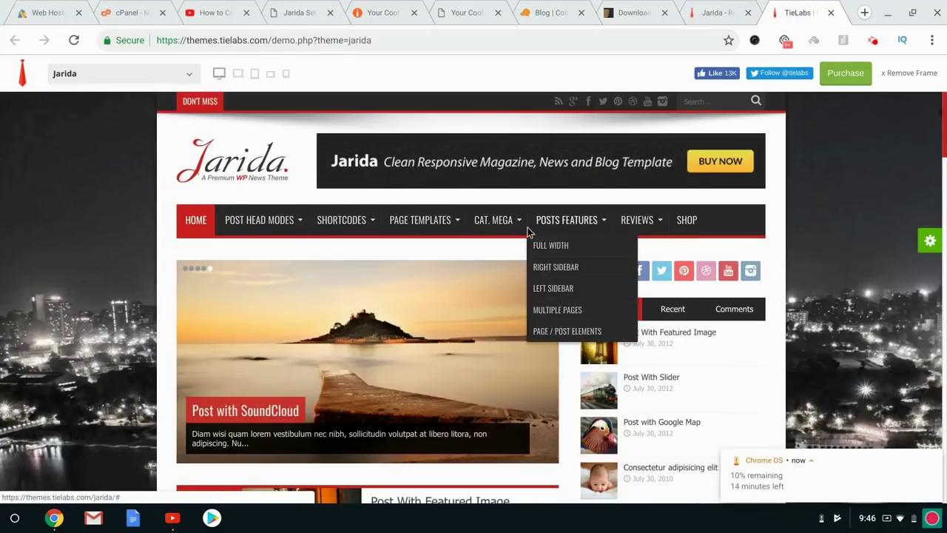
pyautogui.scroll(-3, 527, 227)
pyautogui.scroll(-1, 481, 225)
pyautogui.scroll(5, 435, 222)
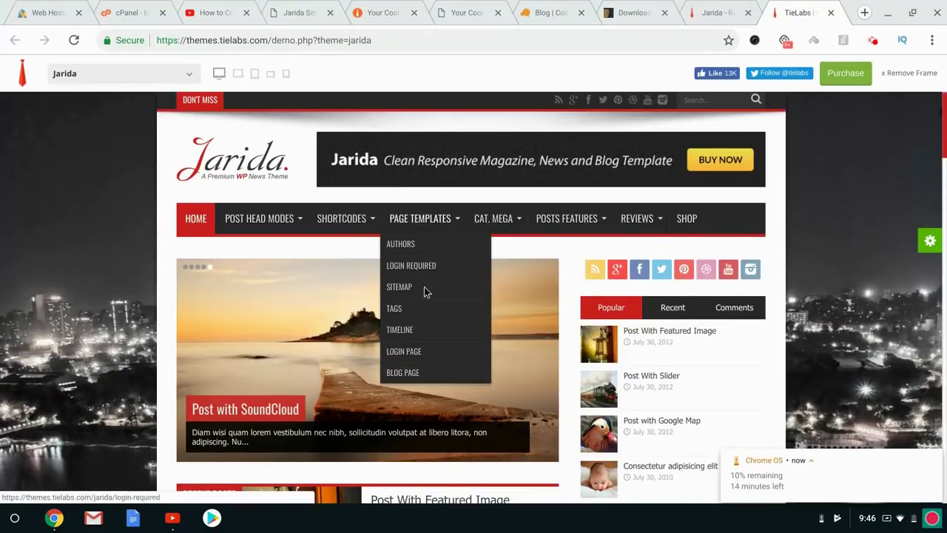
pyautogui.scroll(-2, 256, 321)
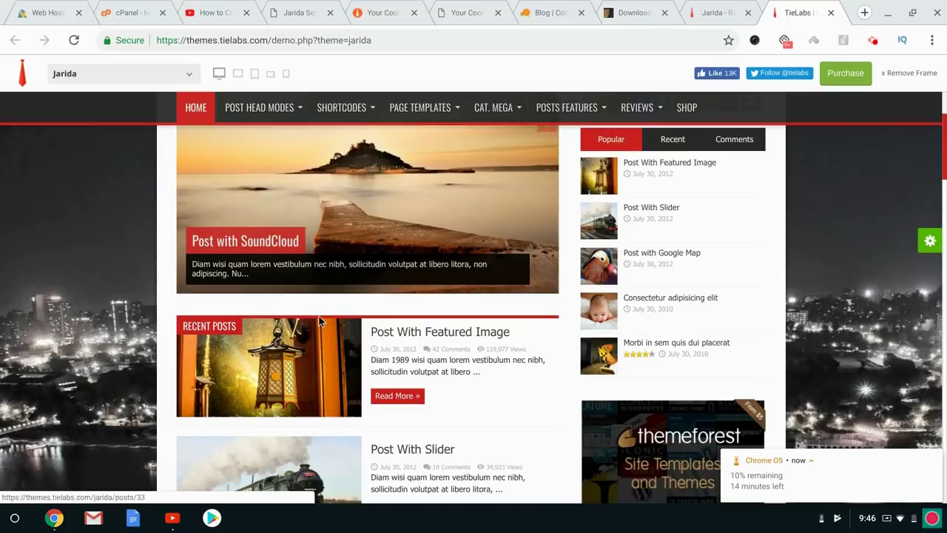
pyautogui.scroll(-1, 319, 318)
pyautogui.scroll(-4, 319, 318)
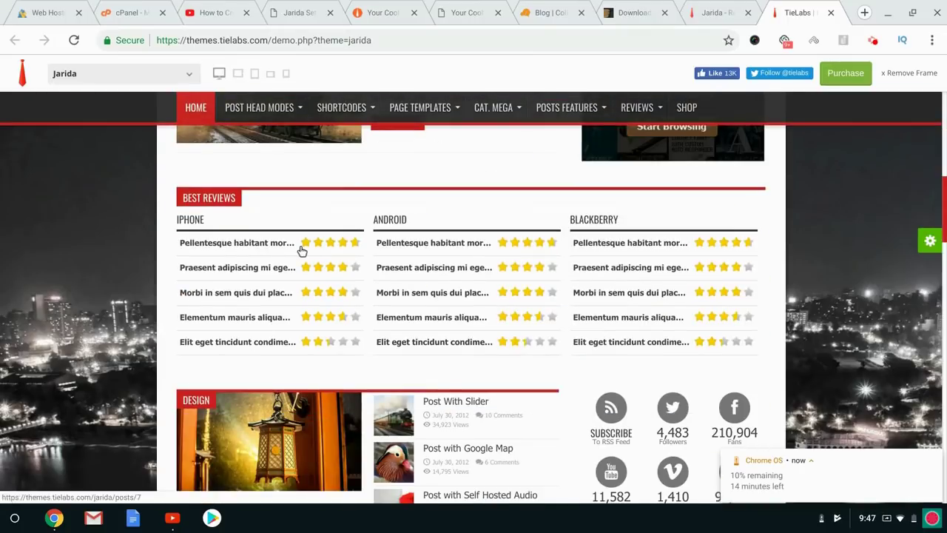
# Return to the Jarida Homepage settings and scroll back to the top.
pyautogui.click(371, 6)
pyautogui.click(282, 6)
pyautogui.scroll(5, 516, 184)
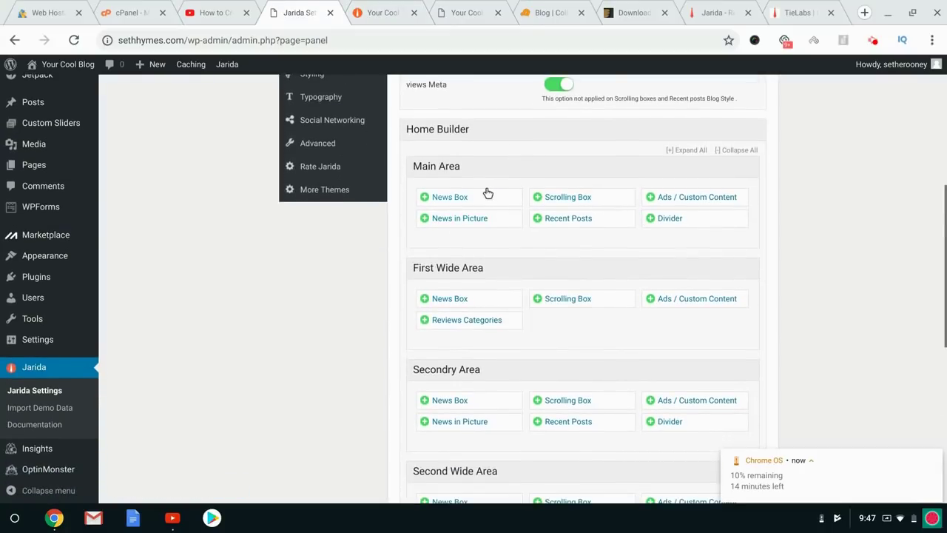
pyautogui.scroll(5, 487, 193)
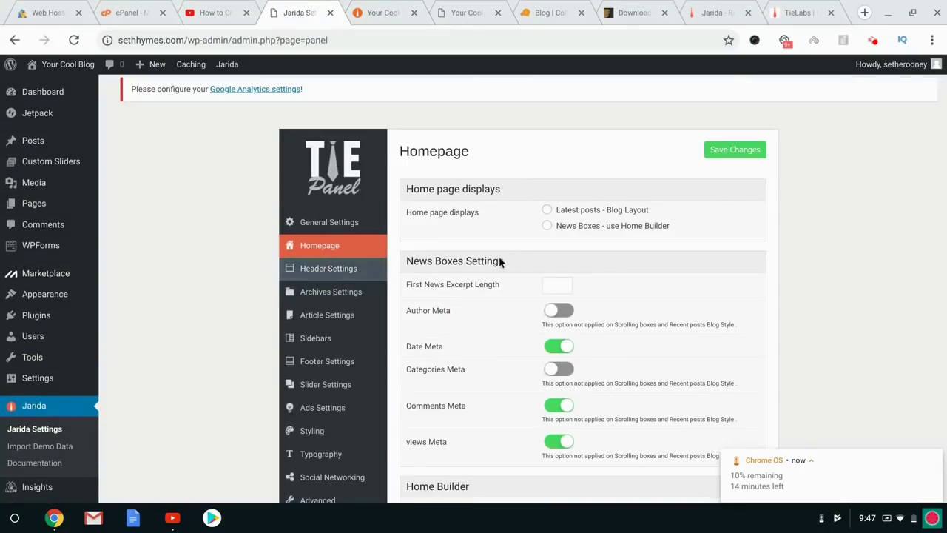
# Set the home page display to 'News Boxes - use Home Builder' and save the change.
pyautogui.click(547, 210)
pyautogui.click(723, 150)
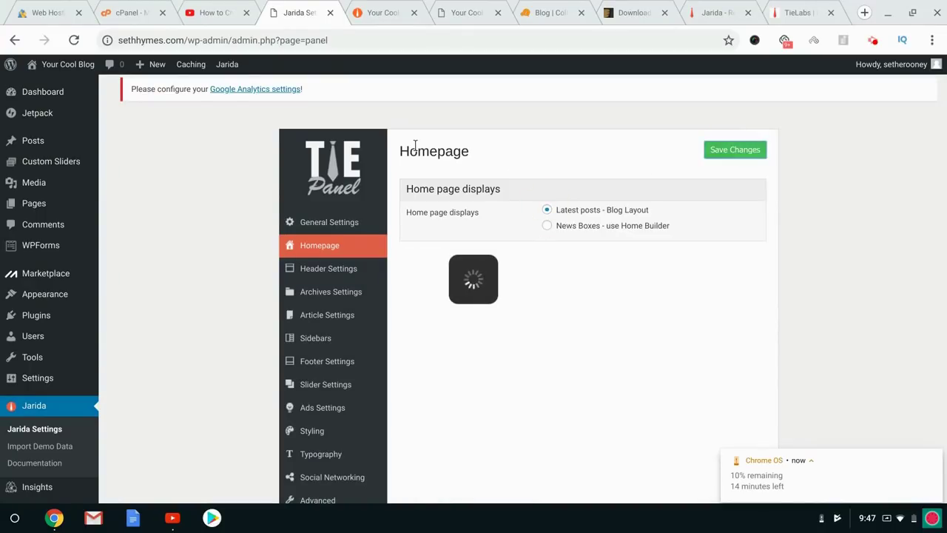
pyautogui.click(554, 227)
pyautogui.click(721, 153)
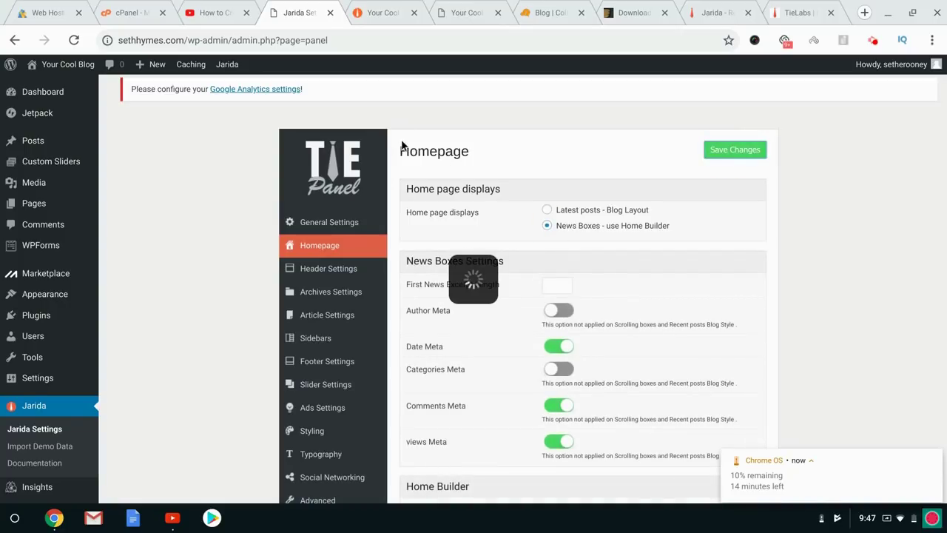
# Reload the blog's front page and compare it with the Jarida live demo.
pyautogui.click(395, 7)
pyautogui.click(156, 130)
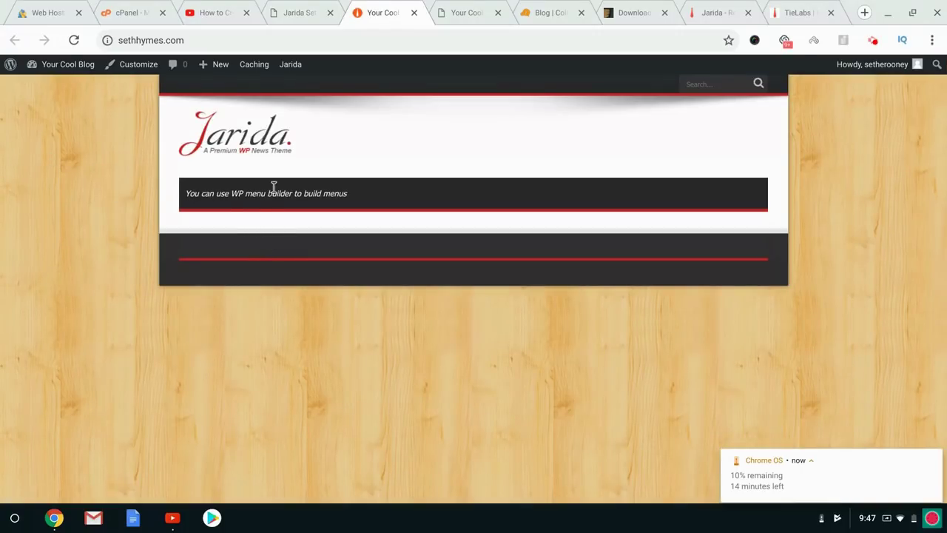
pyautogui.click(291, 7)
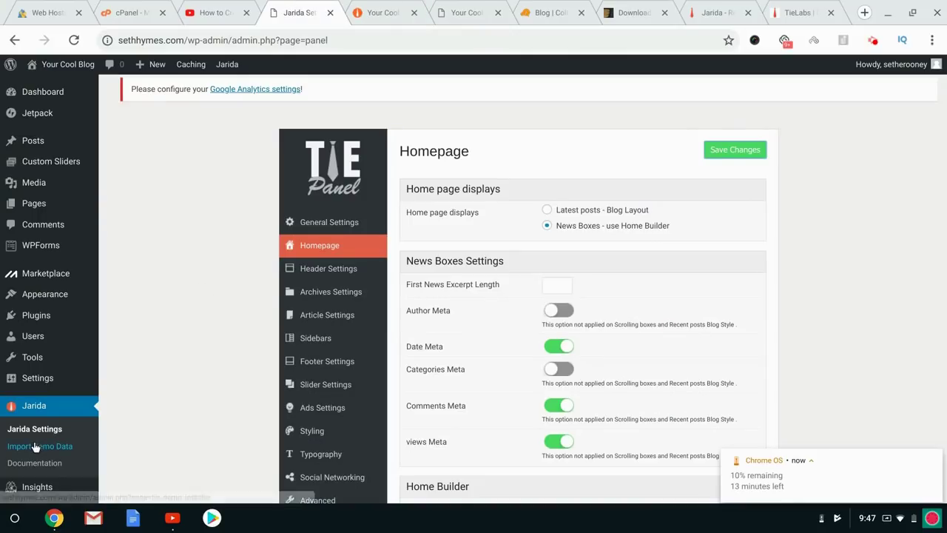
pyautogui.click(384, 9)
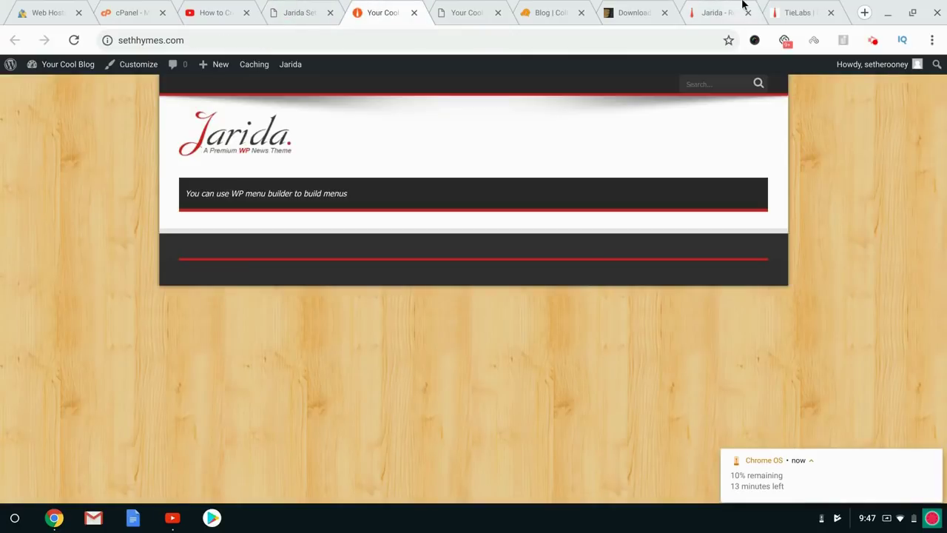
pyautogui.click(743, 6)
pyautogui.click(799, 12)
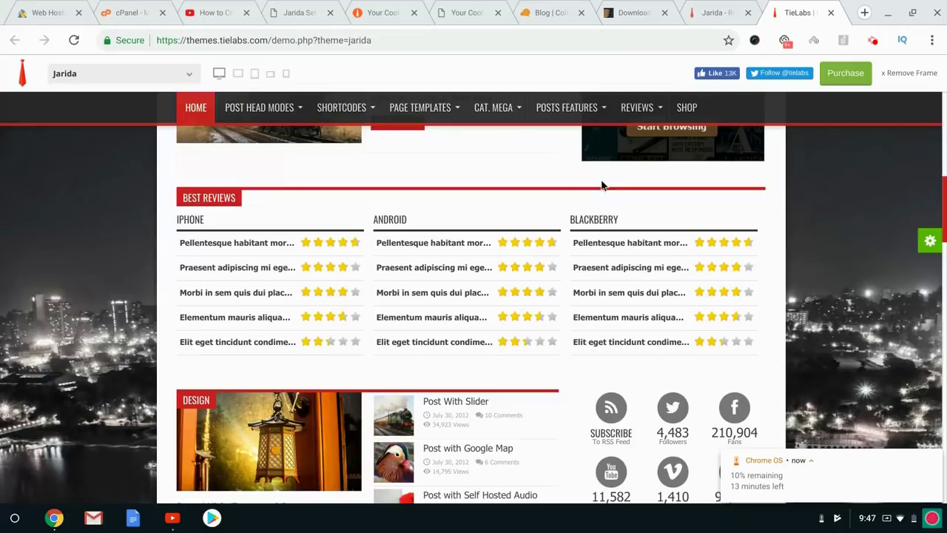
pyautogui.scroll(10, 463, 311)
pyautogui.scroll(-3, 373, 389)
pyautogui.scroll(3, 374, 388)
# Go back to the Jarida settings and open Jarida > Import Demo Data.
pyautogui.click(385, 9)
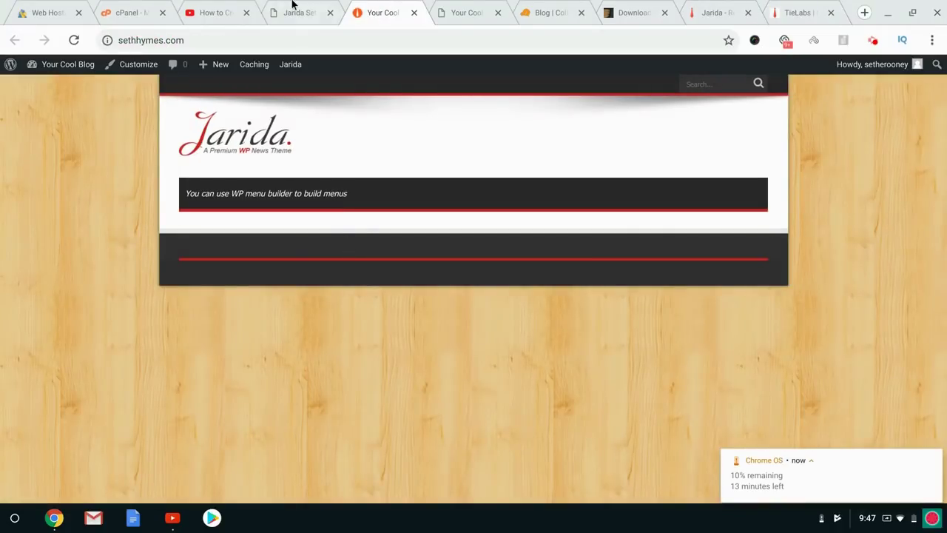
pyautogui.click(296, 10)
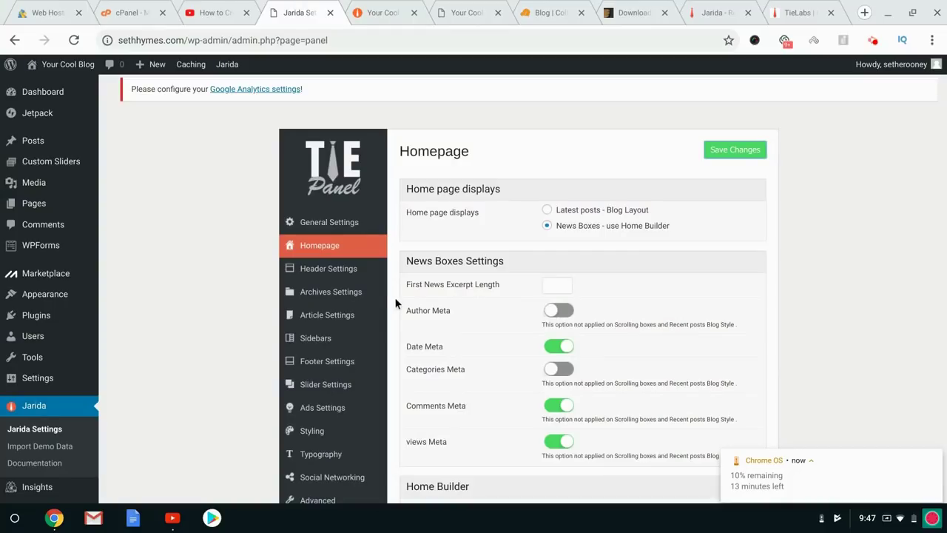
pyautogui.click(874, 41)
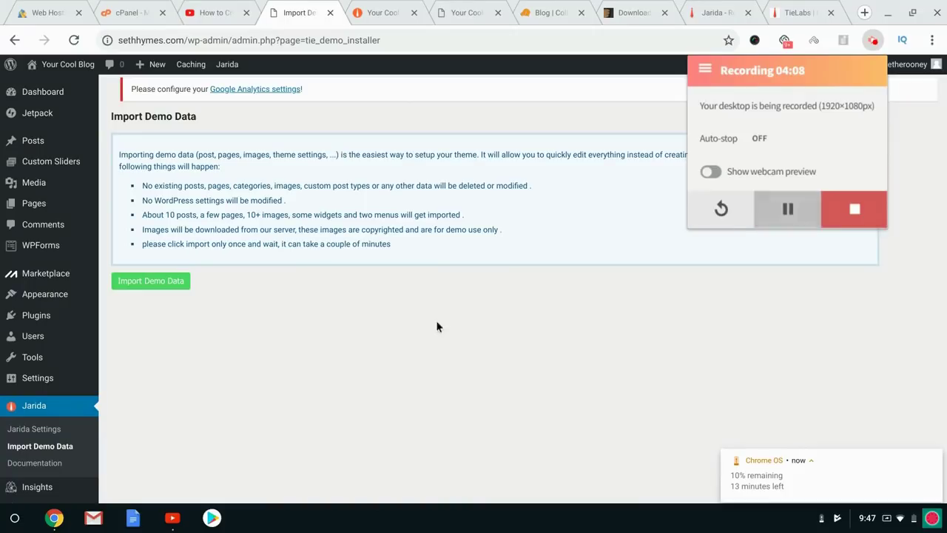
pyautogui.click(414, 323)
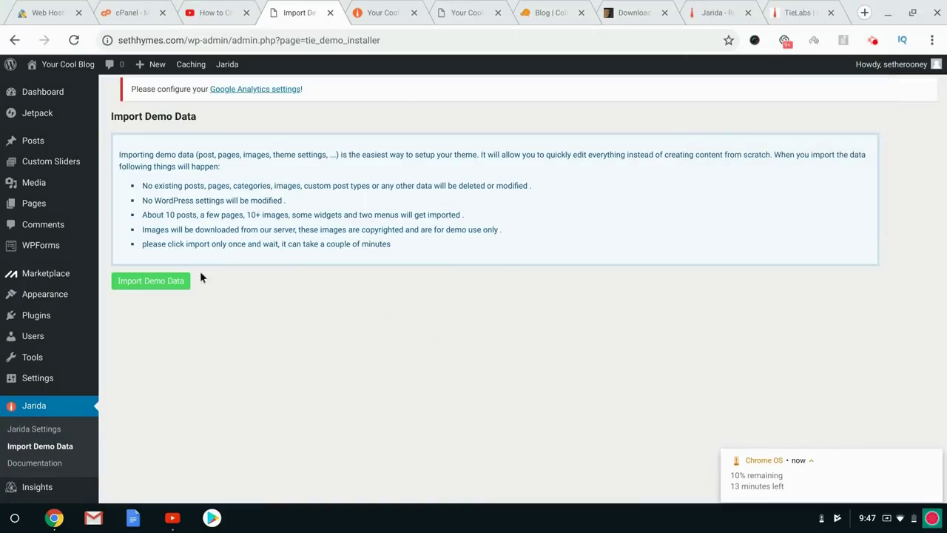
# Import the Jarida demo data, then browse All Posts showing demo posts like 'Post With Video'.
pyautogui.click(156, 284)
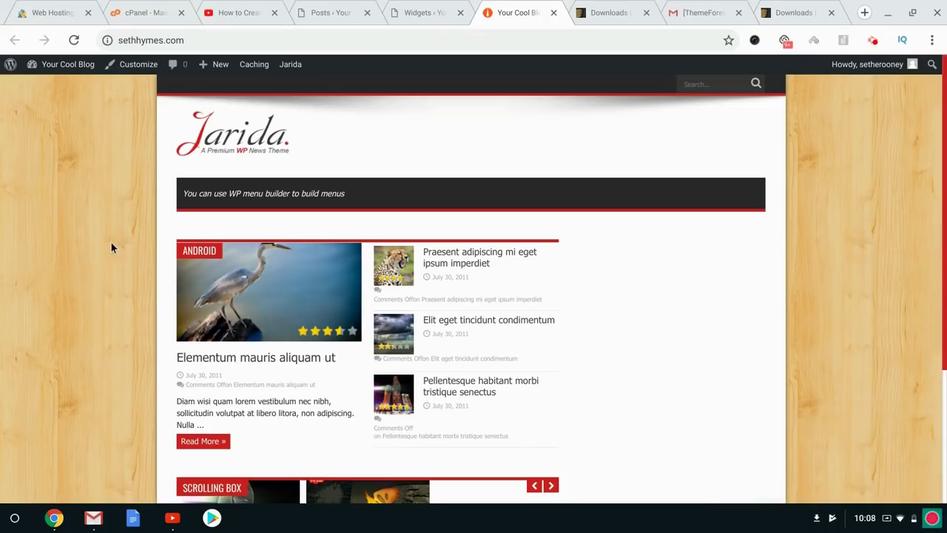
pyautogui.scroll(-2, 473, 295)
pyautogui.scroll(2, 474, 296)
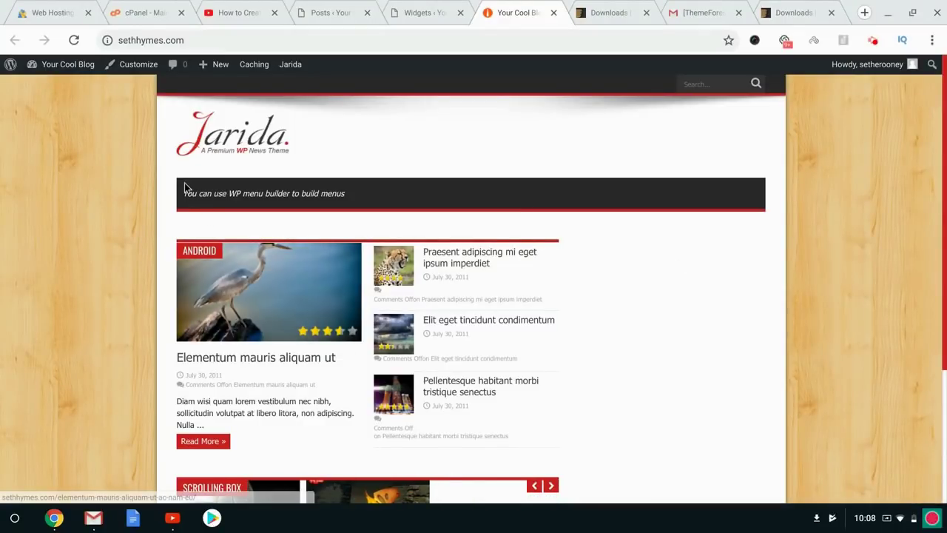
pyautogui.click(332, 5)
pyautogui.scroll(-10, 351, 222)
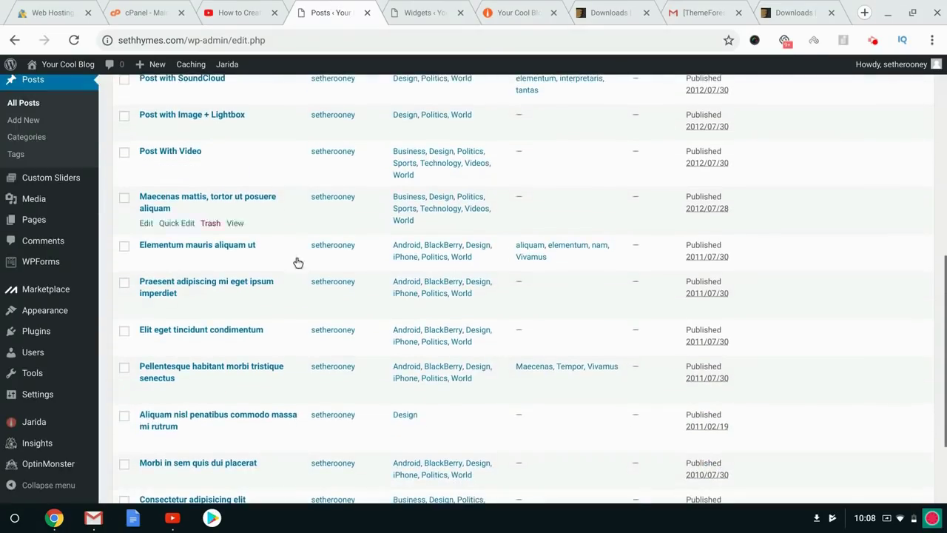
# Browse the front page and the 'Elit eget tincidunt condimentum' post, then return to Widgets.
pyautogui.scroll(5, 252, 296)
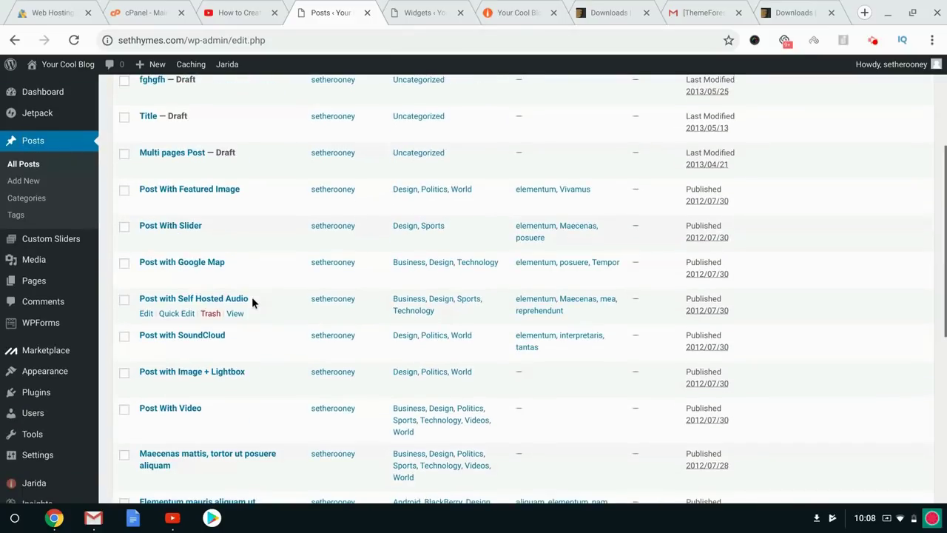
pyautogui.click(510, 7)
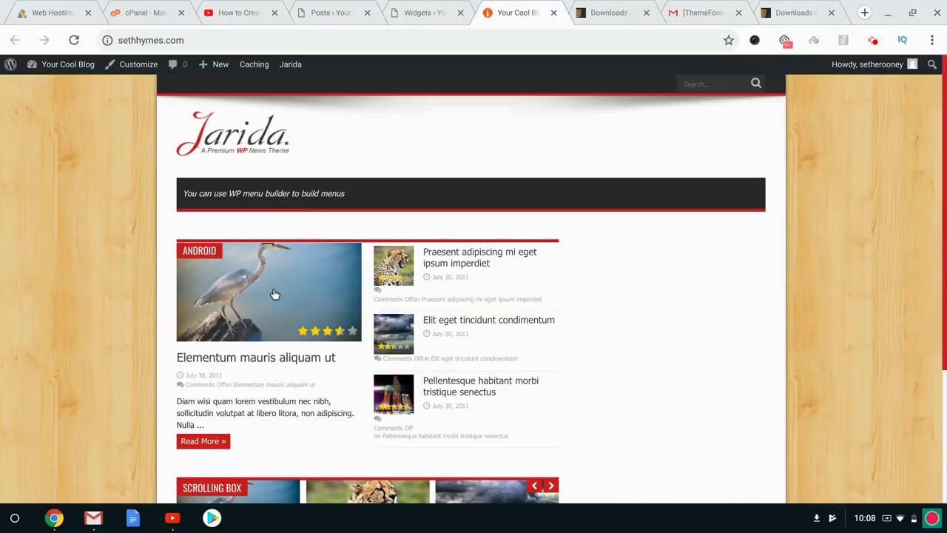
pyautogui.scroll(-3, 274, 295)
pyautogui.scroll(3, 274, 294)
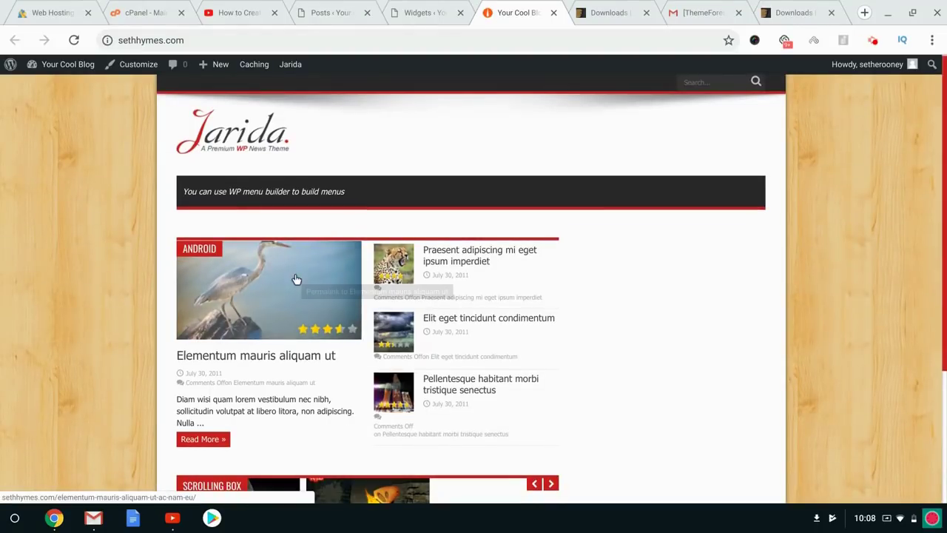
pyautogui.click(443, 320)
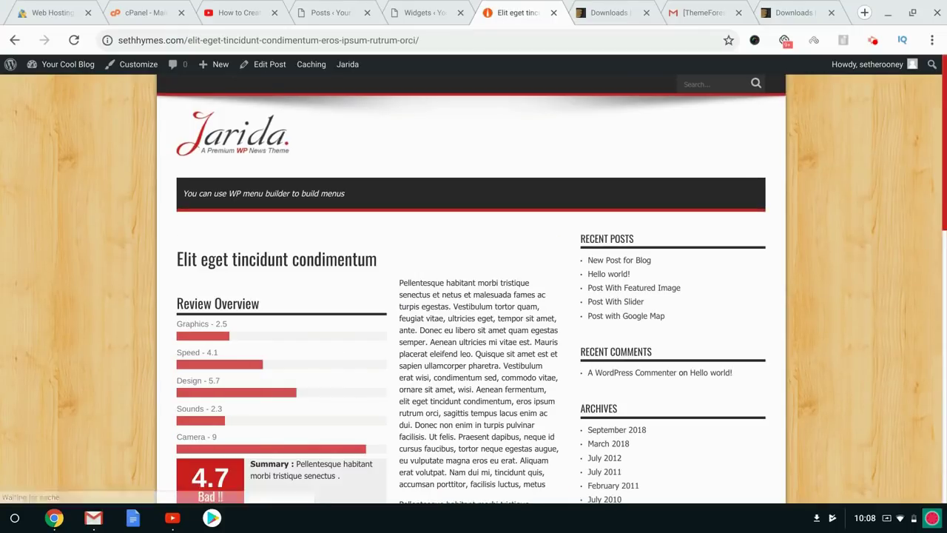
pyautogui.scroll(-5, 474, 288)
pyautogui.hotkey('alt', 'Left')
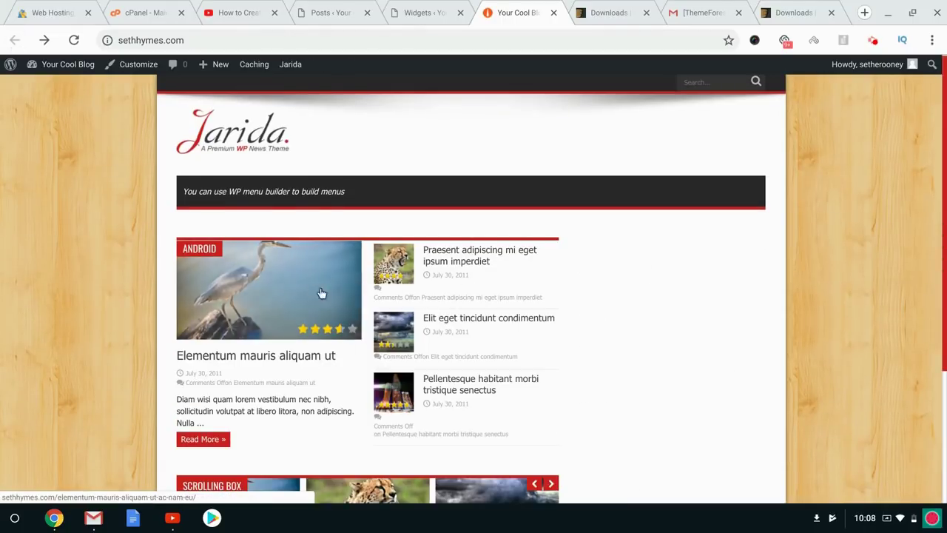
pyautogui.scroll(-2, 427, 381)
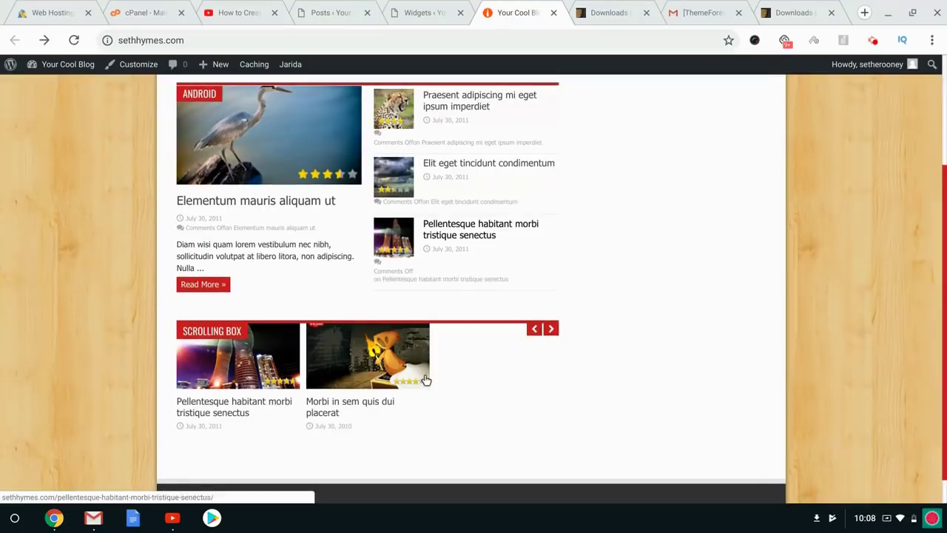
pyautogui.scroll(2, 383, 364)
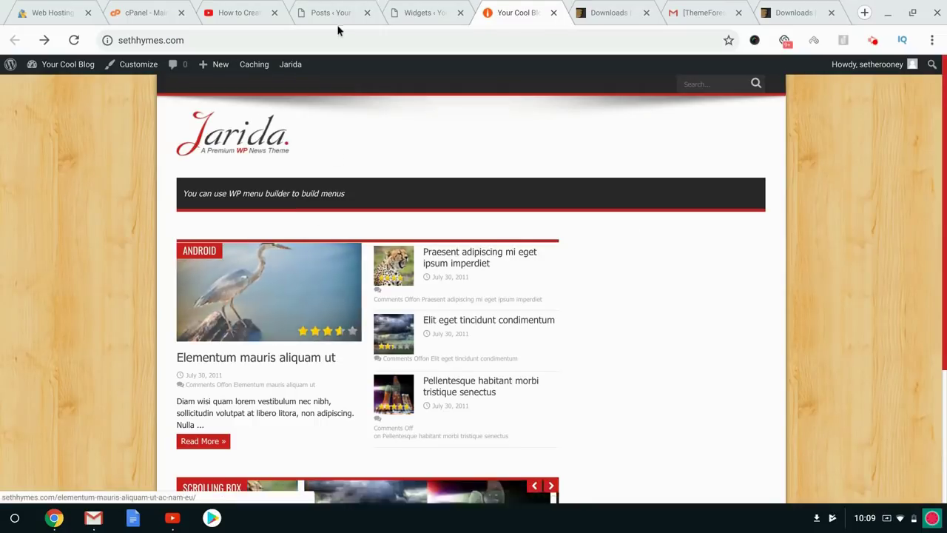
pyautogui.click(418, 10)
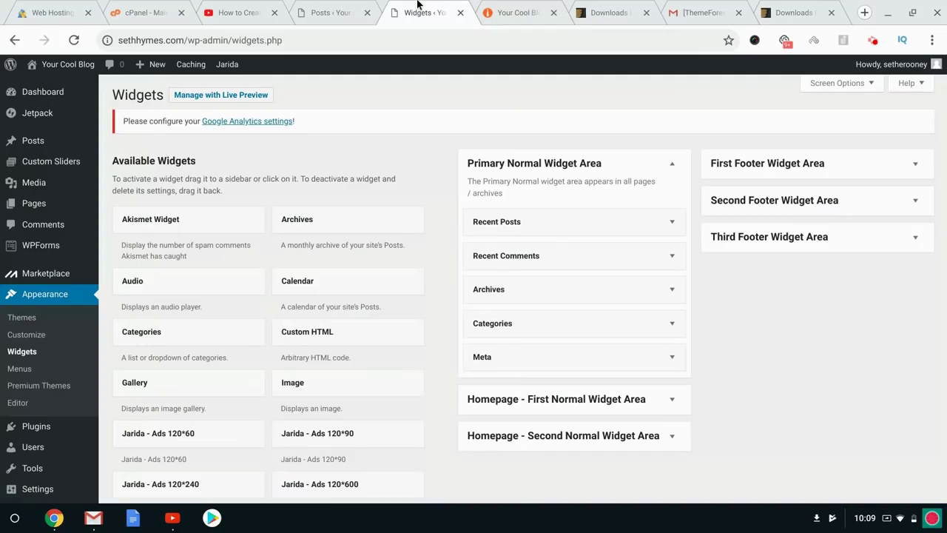
# Open Jarida Settings from the Jarida admin menu, landing on General Settings.
pyautogui.click(514, 5)
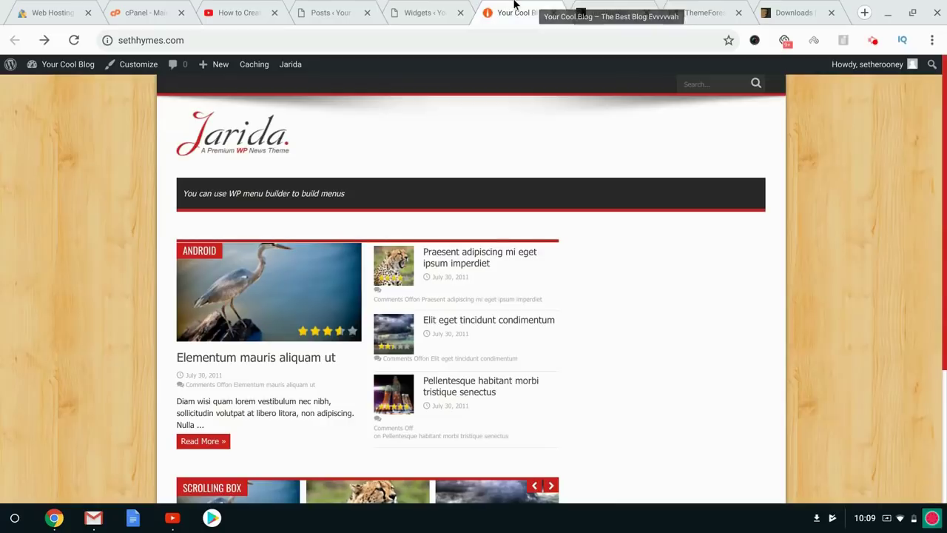
pyautogui.click(430, 6)
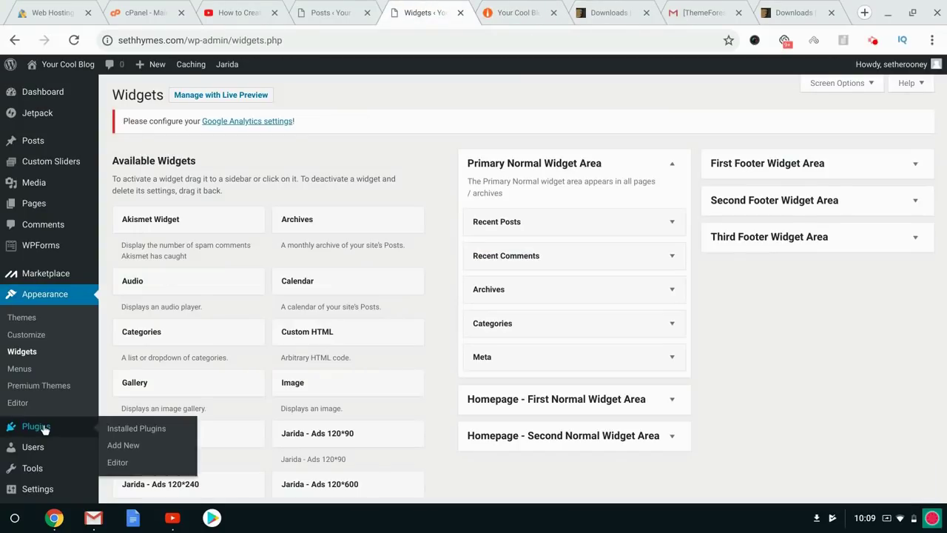
pyautogui.moveTo(48, 449)
pyautogui.moveTo(51, 431)
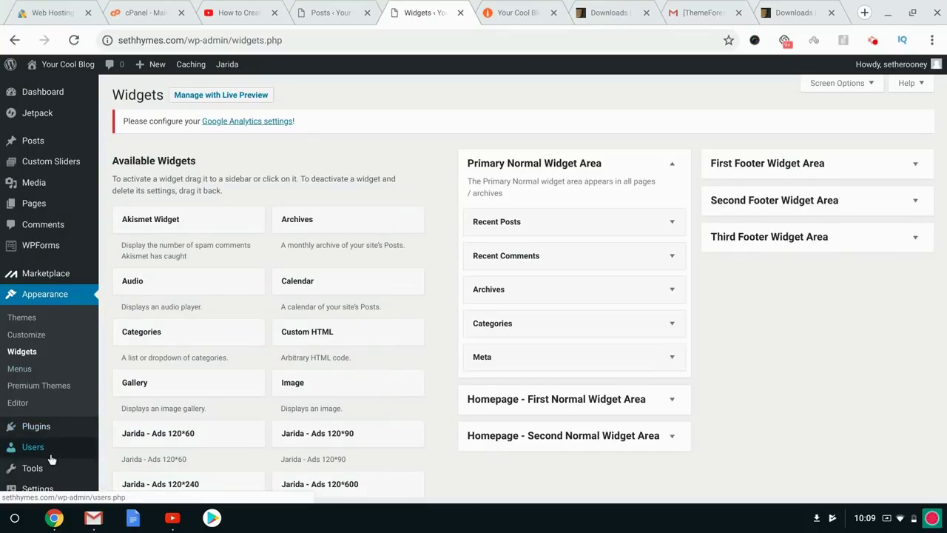
pyautogui.scroll(-1, 49, 458)
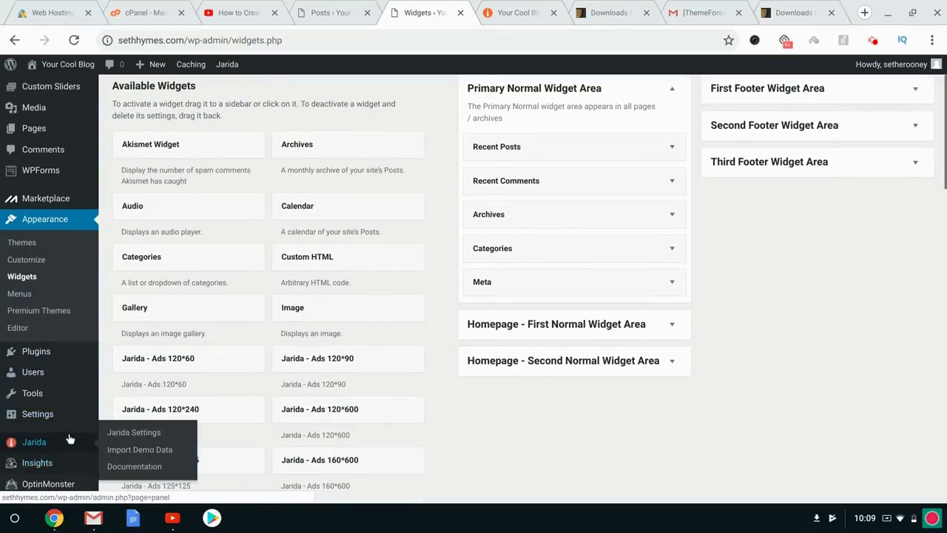
pyautogui.click(134, 437)
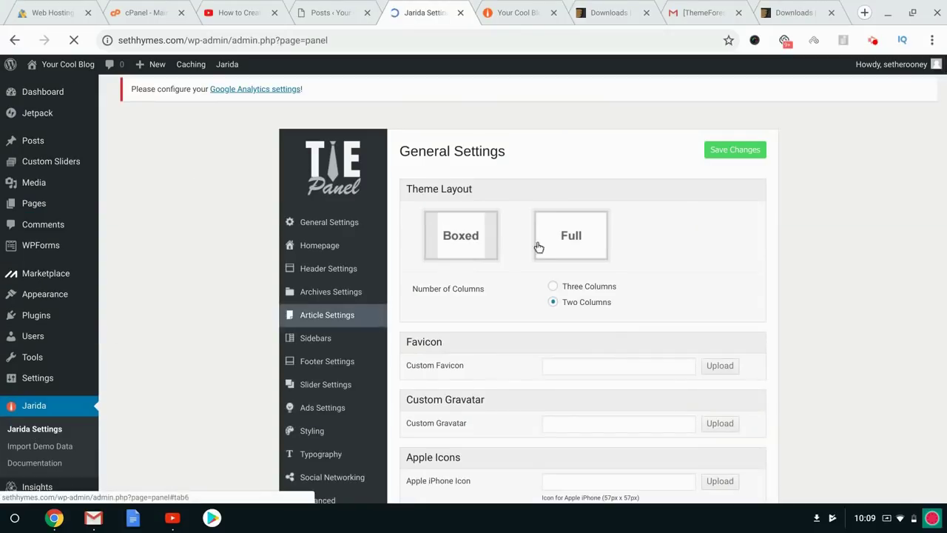
# Set the Homepage option to 'Latest posts - Blog Layout' and save.
pyautogui.click(328, 254)
pyautogui.click(548, 210)
pyautogui.click(752, 152)
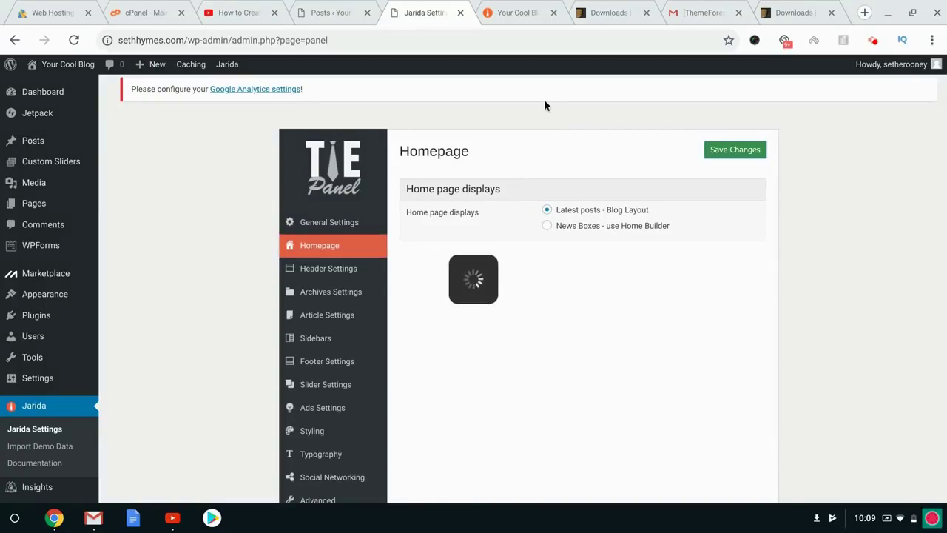
# Reload the front page and scroll through the new blog layout with its sidebar.
pyautogui.click(518, 11)
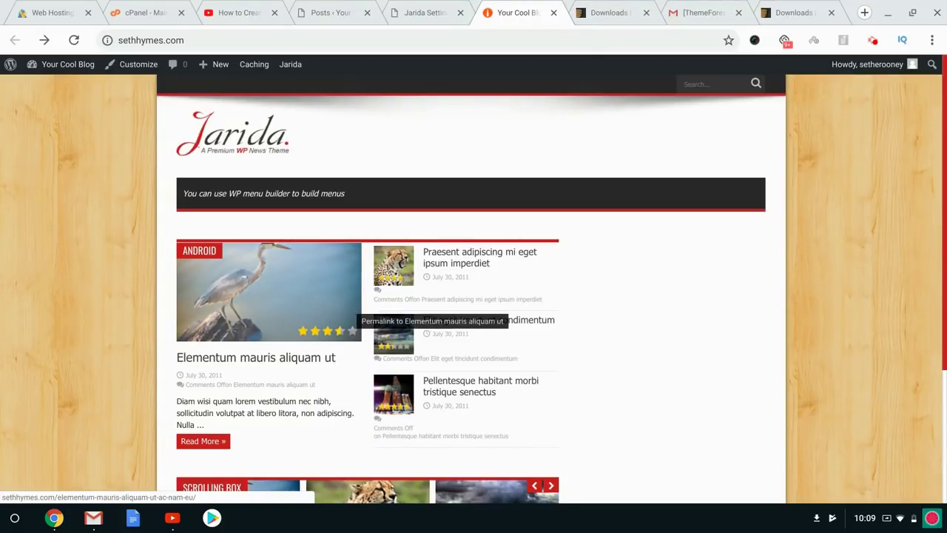
pyautogui.click(241, 138)
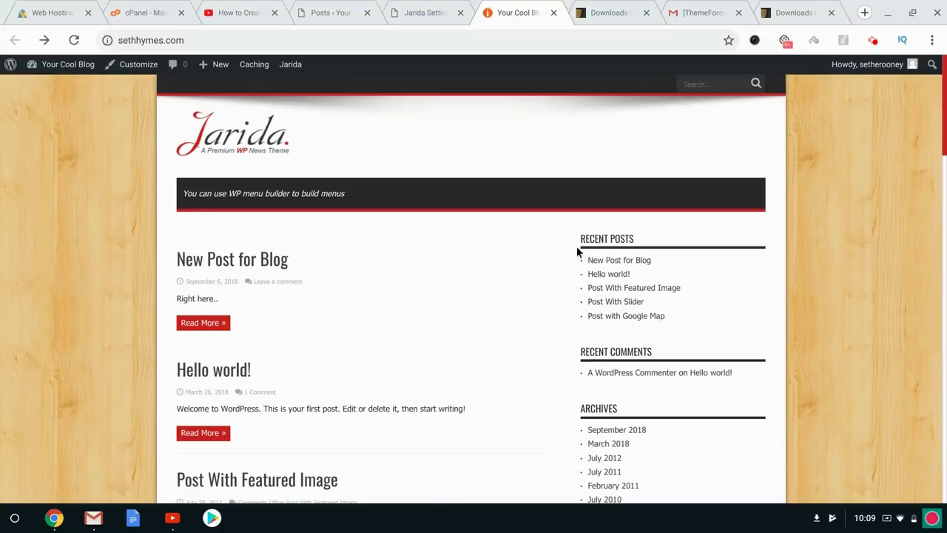
pyautogui.scroll(-3, 619, 246)
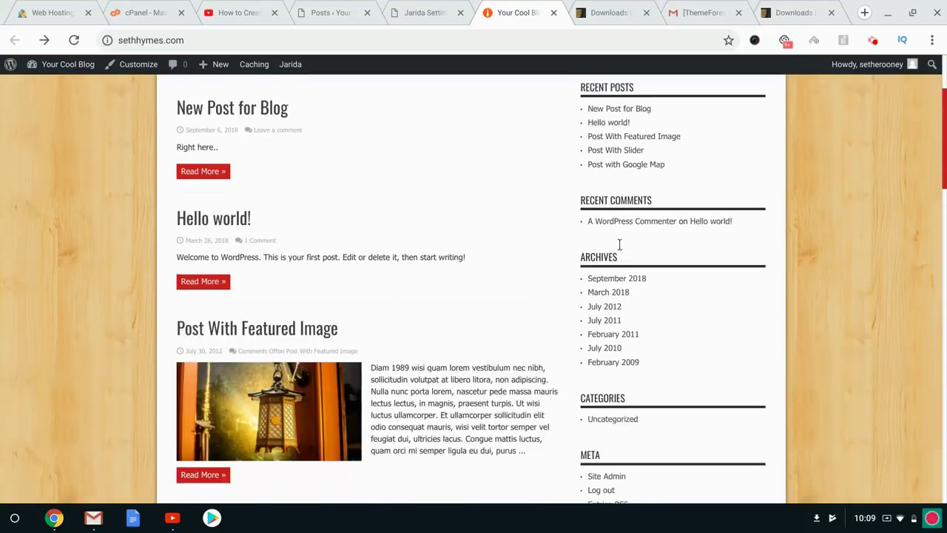
pyautogui.scroll(-10, 619, 245)
pyautogui.press('Home')
pyautogui.scroll(-3, 619, 246)
pyautogui.press('Home')
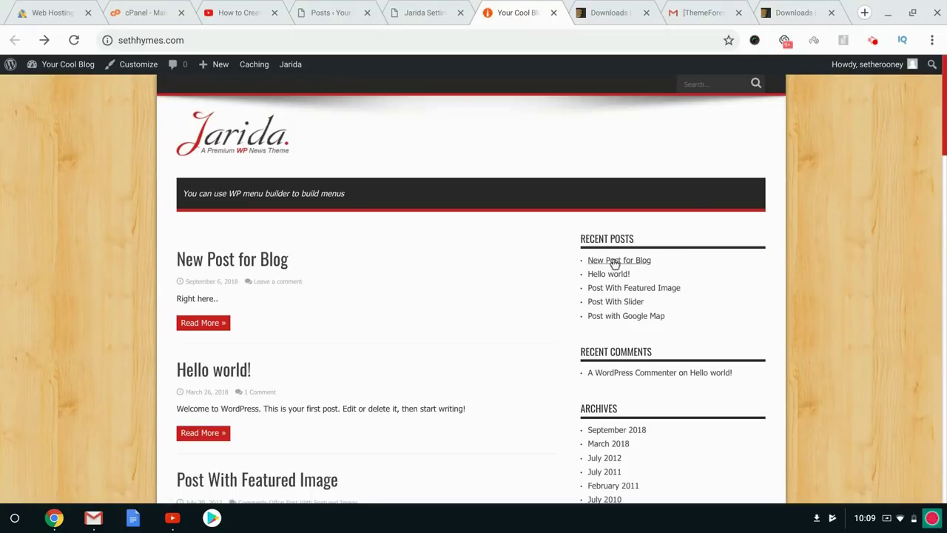
# Open Settings > Reading and glance at the current front page.
pyautogui.click(407, 13)
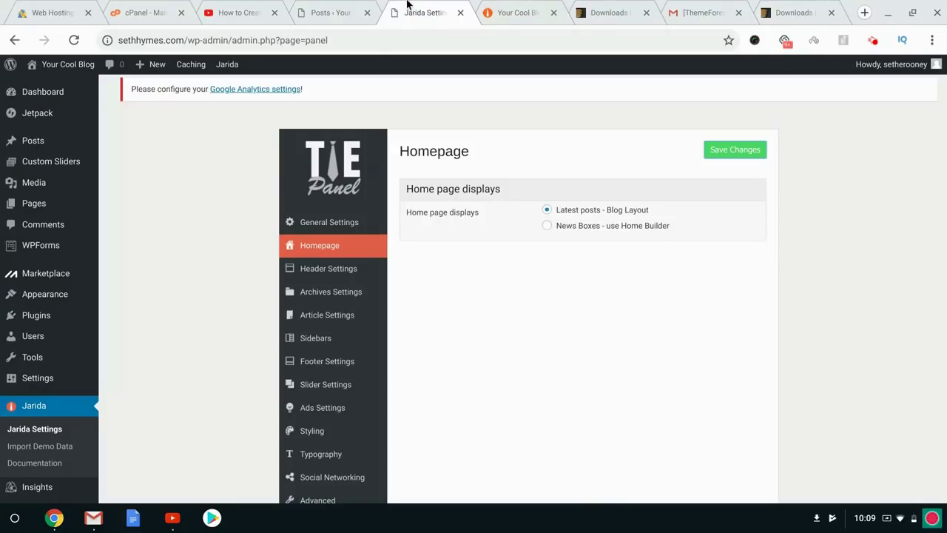
pyautogui.moveTo(44, 204)
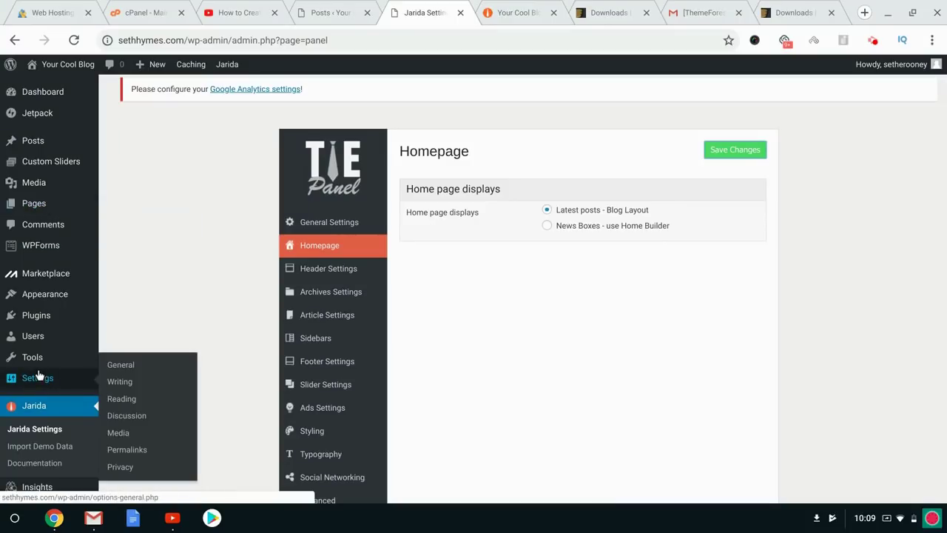
pyautogui.scroll(-1, 44, 370)
pyautogui.moveTo(59, 314)
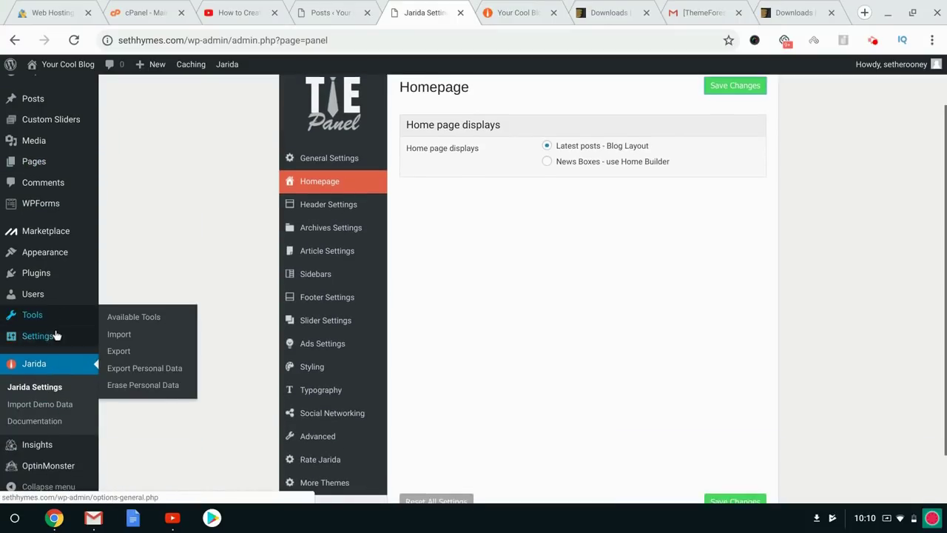
pyautogui.moveTo(55, 334)
pyautogui.click(121, 374)
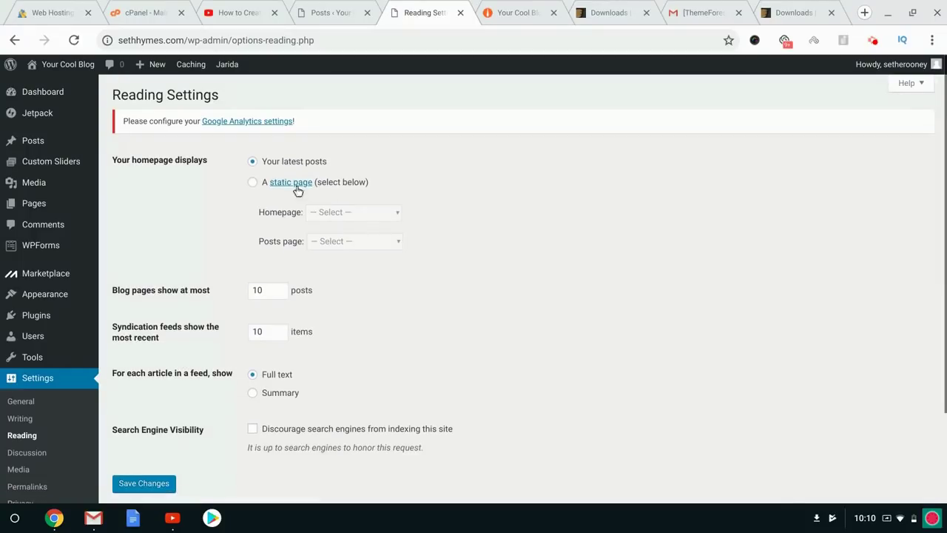
pyautogui.click(526, 5)
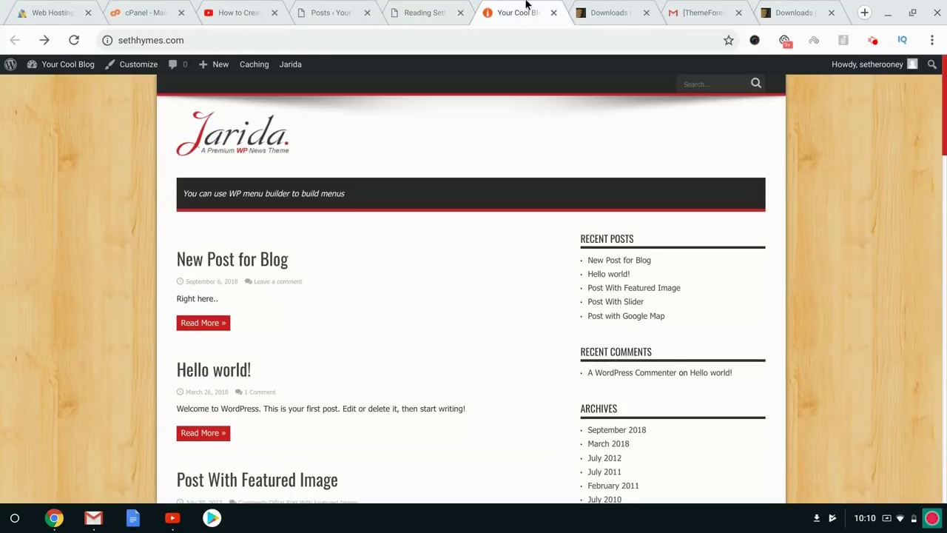
pyautogui.scroll(-5, 294, 392)
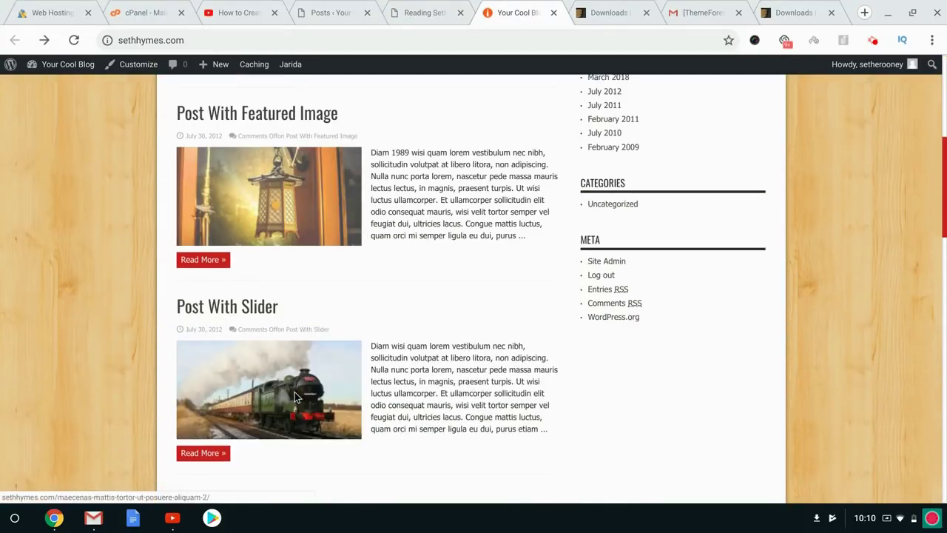
pyautogui.scroll(5, 293, 392)
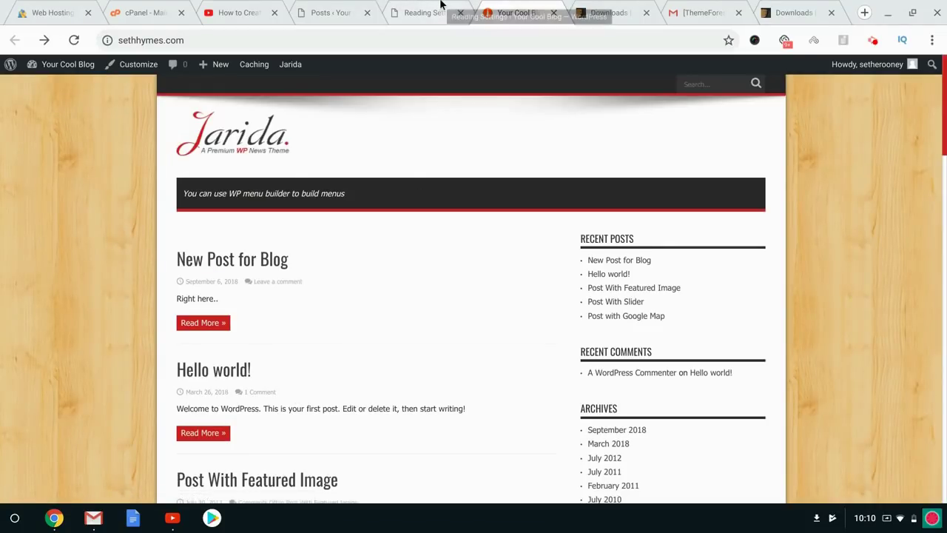
# Set the homepage to a static page, Sample Page, and save the Reading Settings.
pyautogui.click(442, 9)
pyautogui.click(252, 184)
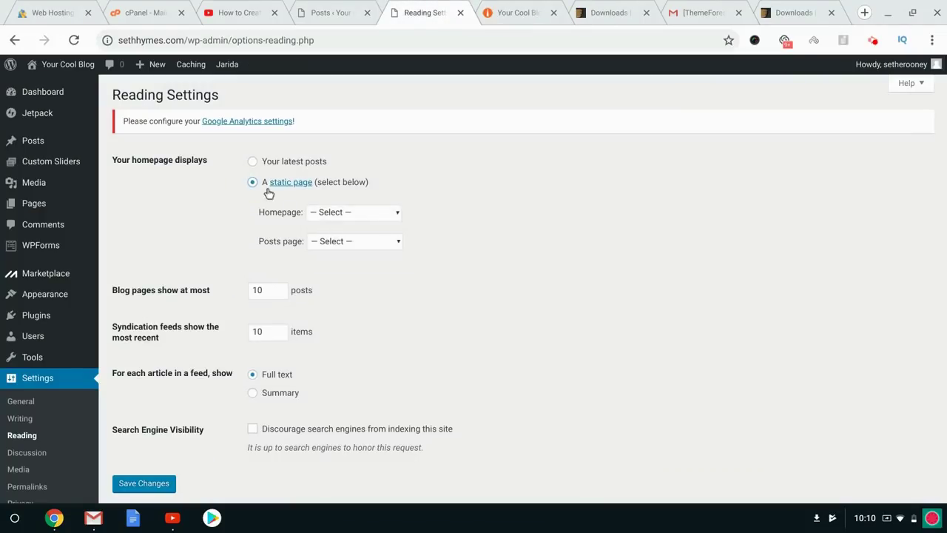
pyautogui.click(390, 216)
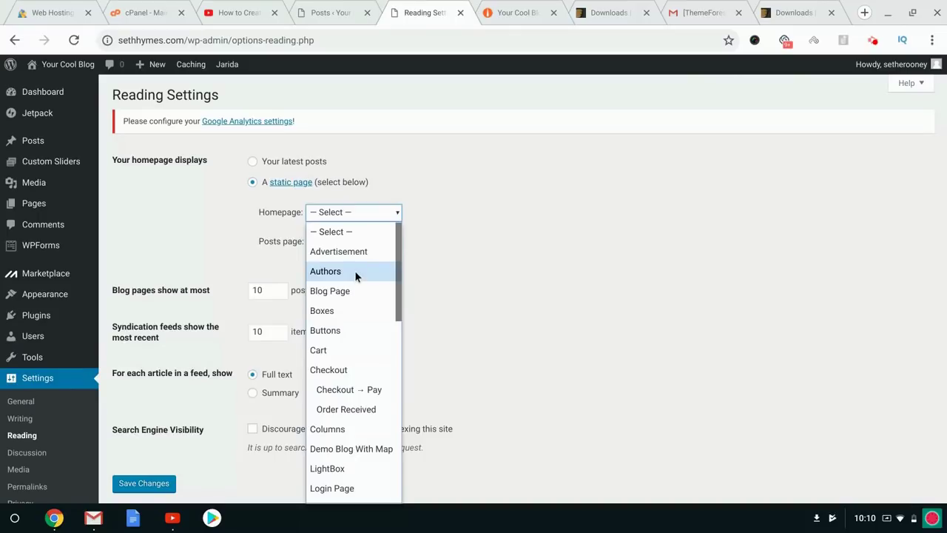
pyautogui.scroll(-3, 372, 429)
pyautogui.scroll(3, 372, 429)
pyautogui.scroll(-1, 372, 429)
pyautogui.scroll(-5, 353, 400)
pyautogui.click(350, 358)
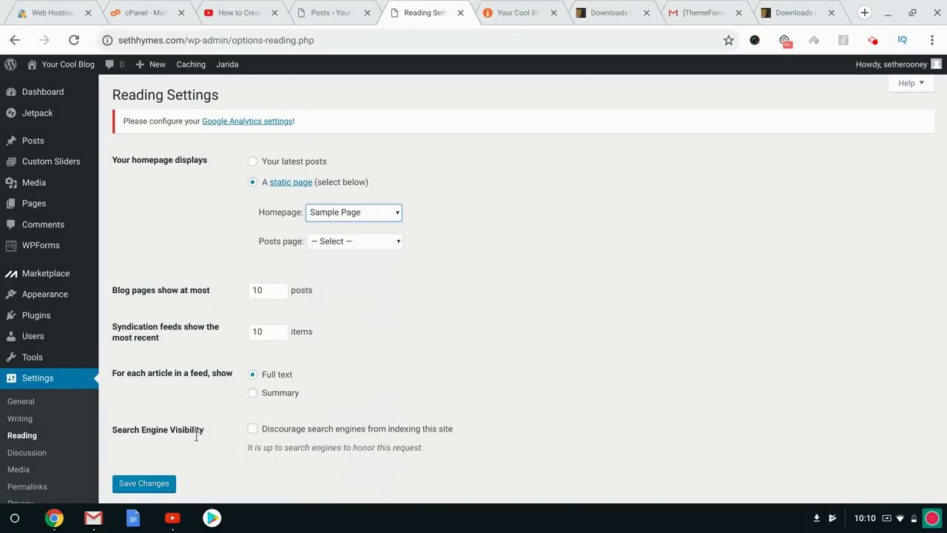
pyautogui.click(132, 487)
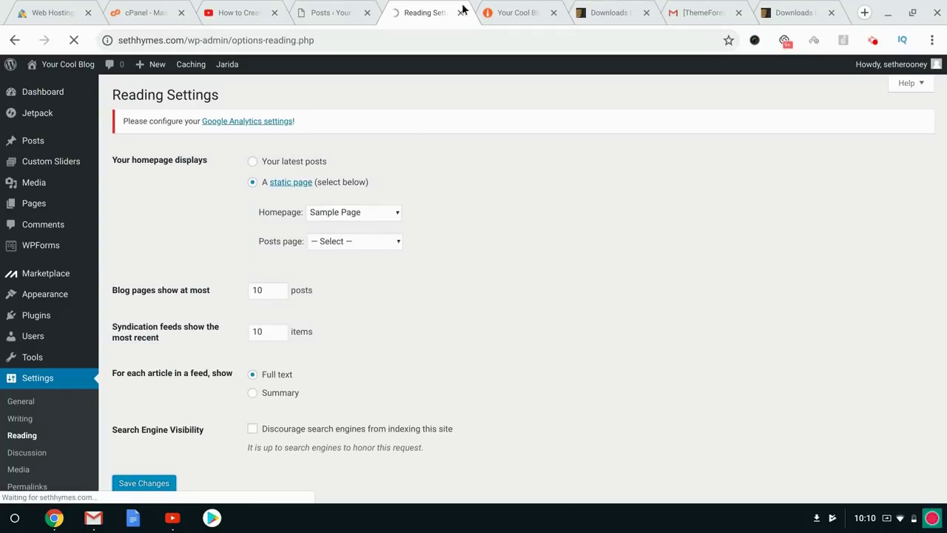
# Reload the live front page to confirm Sample Page is shown as the homepage.
pyautogui.click(500, 9)
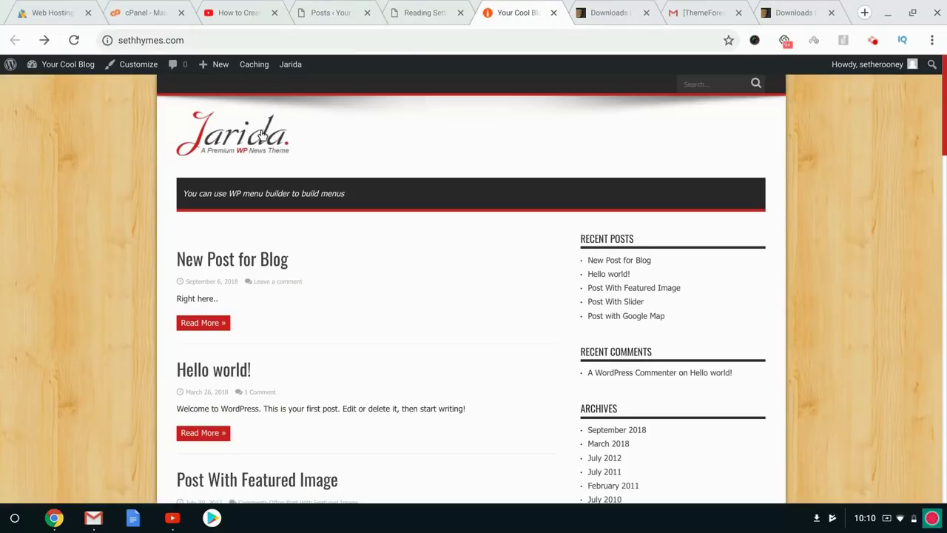
pyautogui.hotkey('ctrl', 'r')
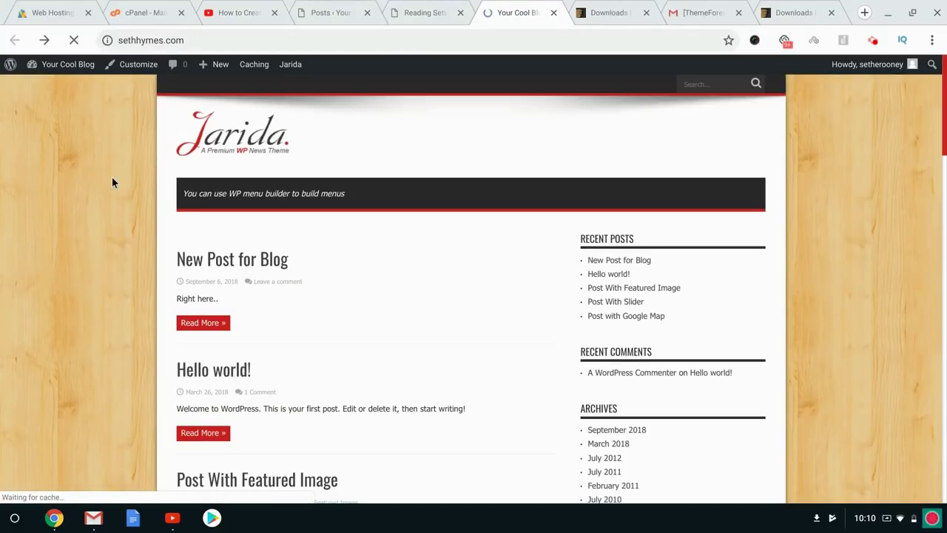
pyautogui.scroll(-4, 342, 272)
pyautogui.scroll(4, 342, 271)
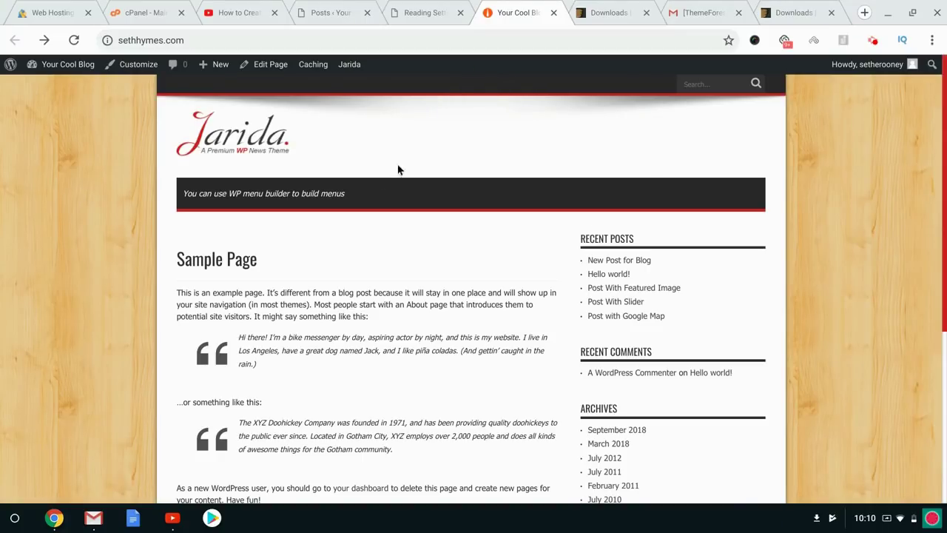
pyautogui.click(419, 12)
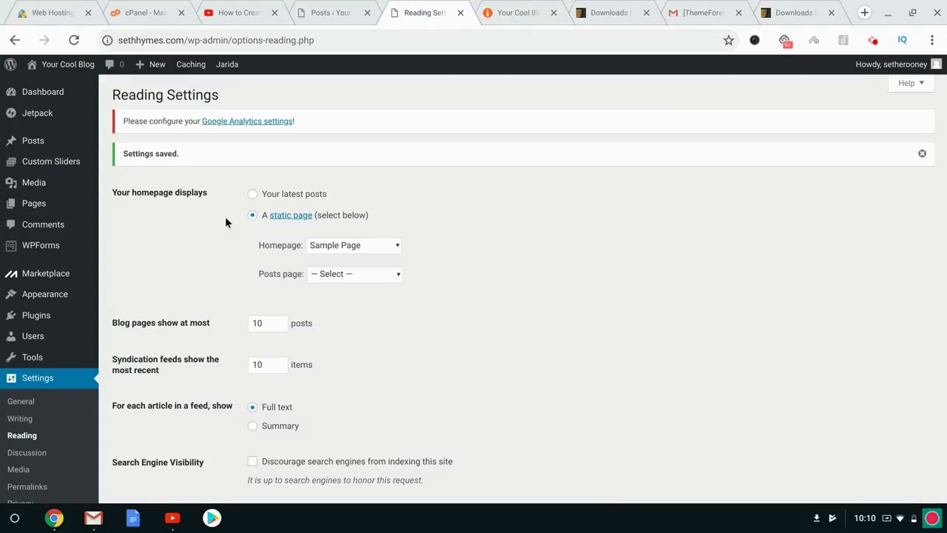
# Open the Menus editor, keep the 'main' menu selected, and go to Manage Locations.
pyautogui.moveTo(56, 297)
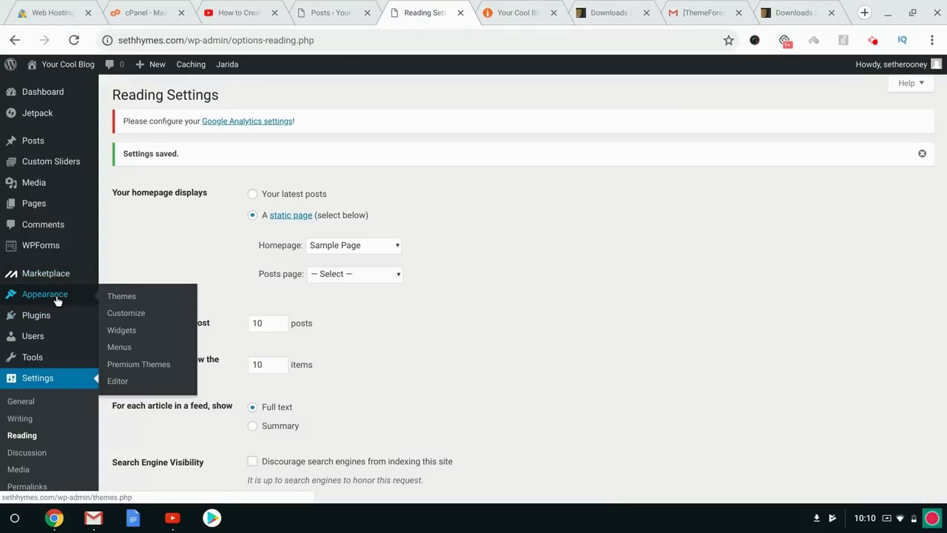
pyautogui.click(127, 345)
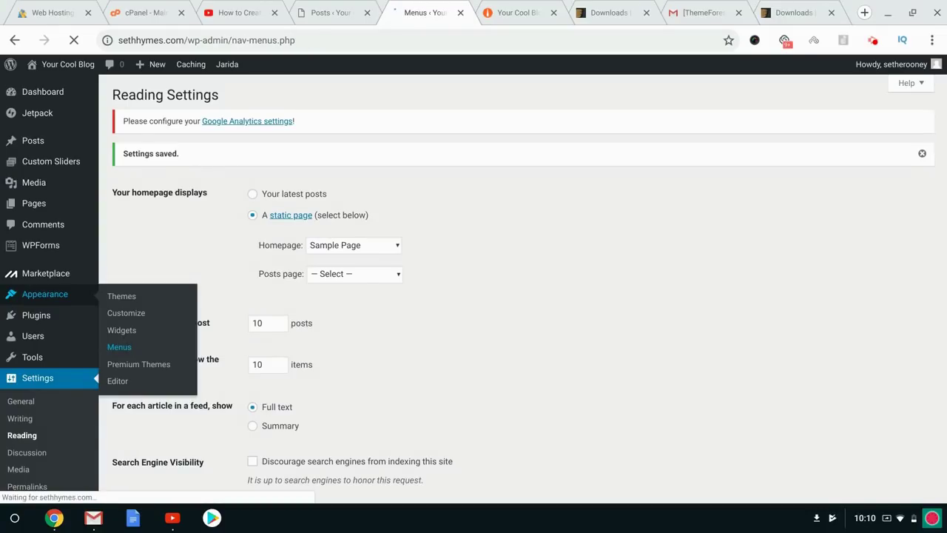
pyautogui.scroll(-5, 355, 348)
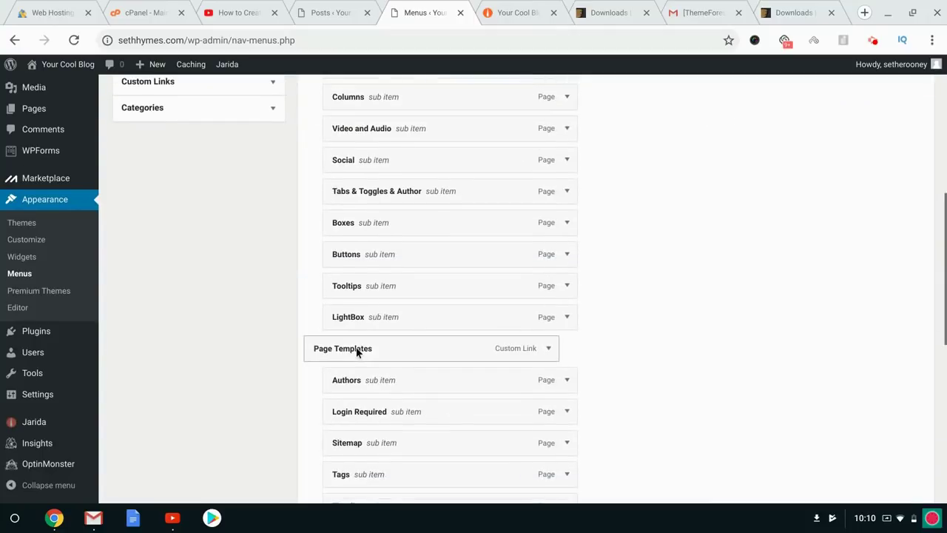
pyautogui.scroll(-3, 356, 347)
pyautogui.scroll(9, 356, 347)
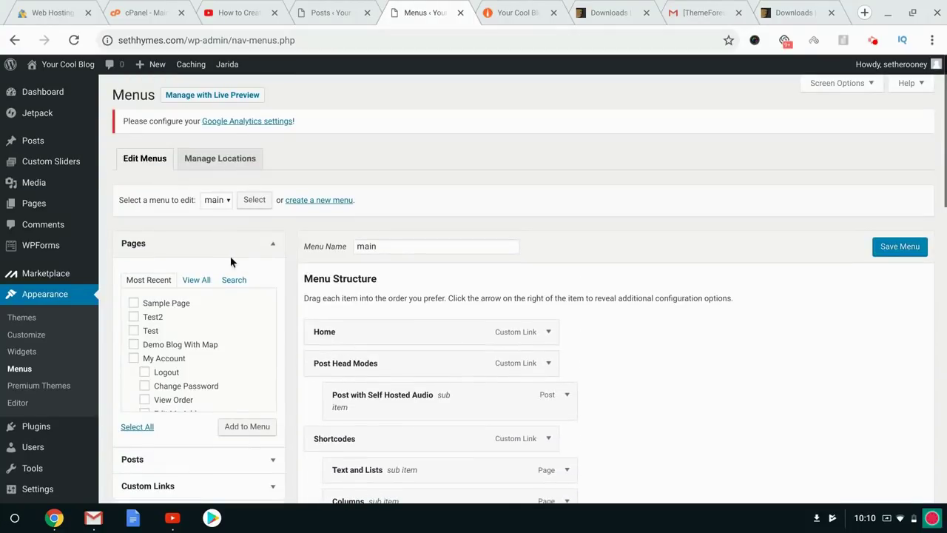
pyautogui.click(222, 200)
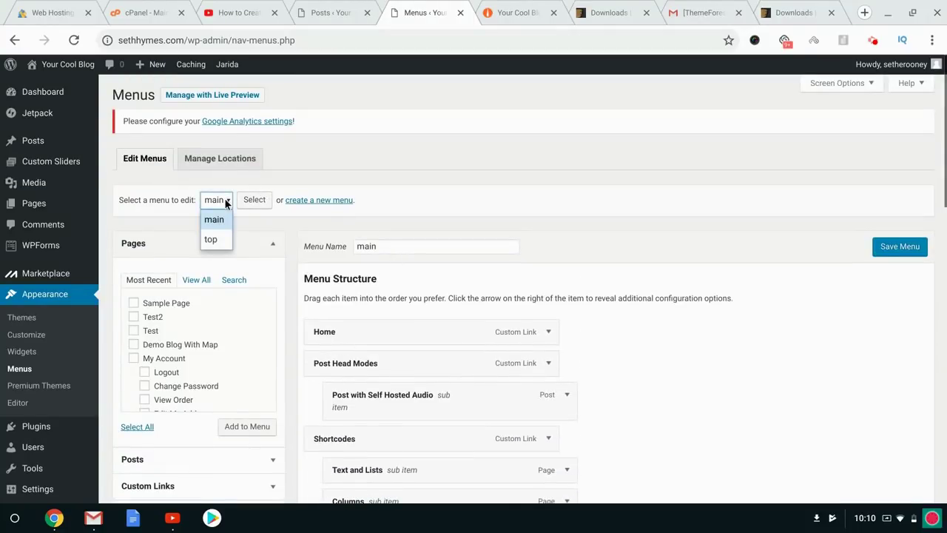
pyautogui.click(557, 213)
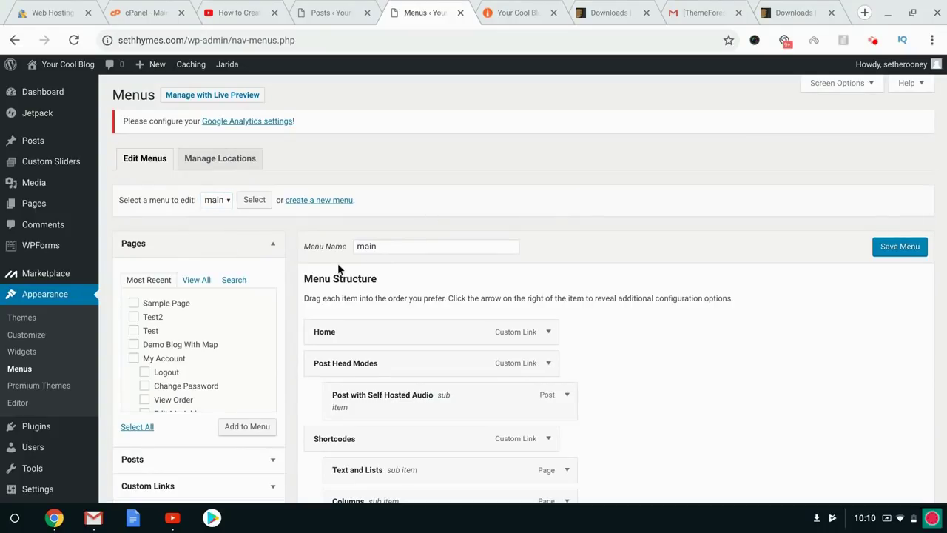
pyautogui.click(222, 158)
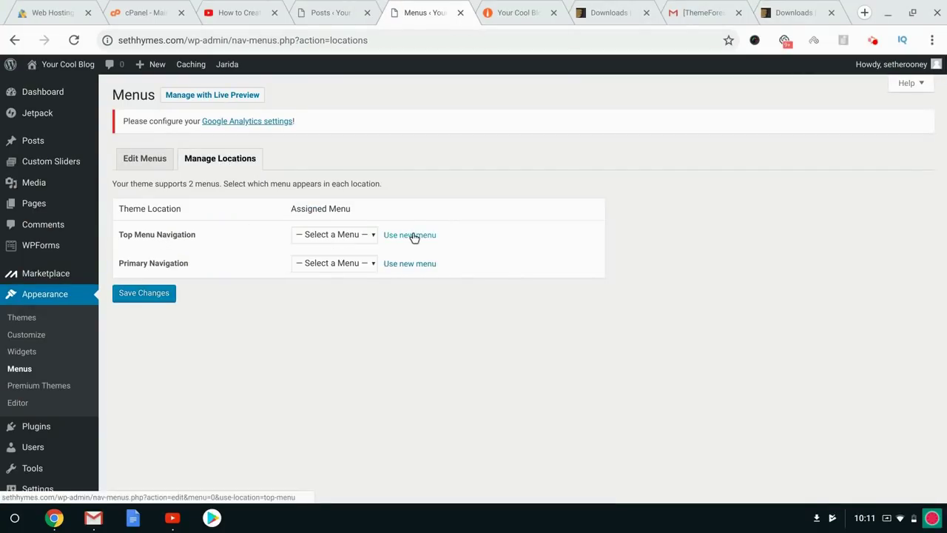
# Assign the 'main' menu to the Primary Navigation location and save.
pyautogui.click(534, 8)
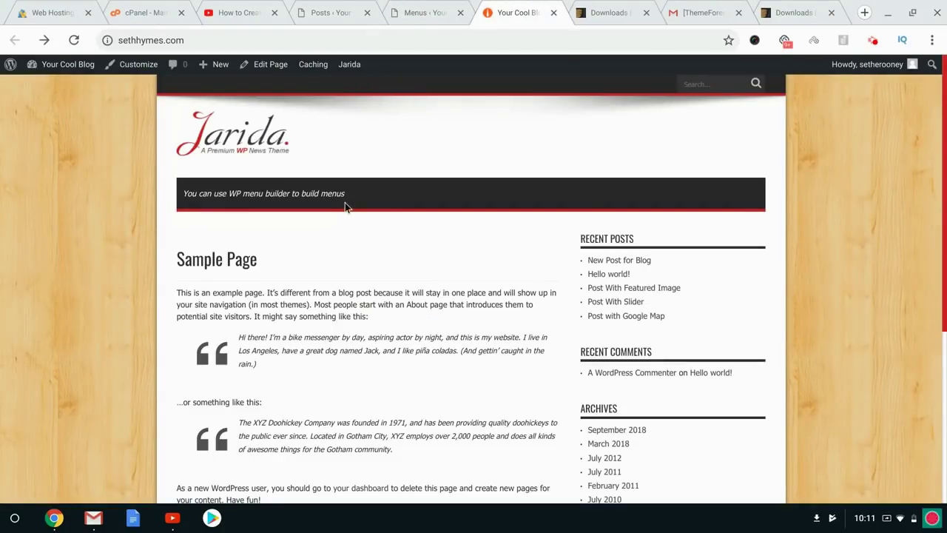
pyautogui.click(429, 6)
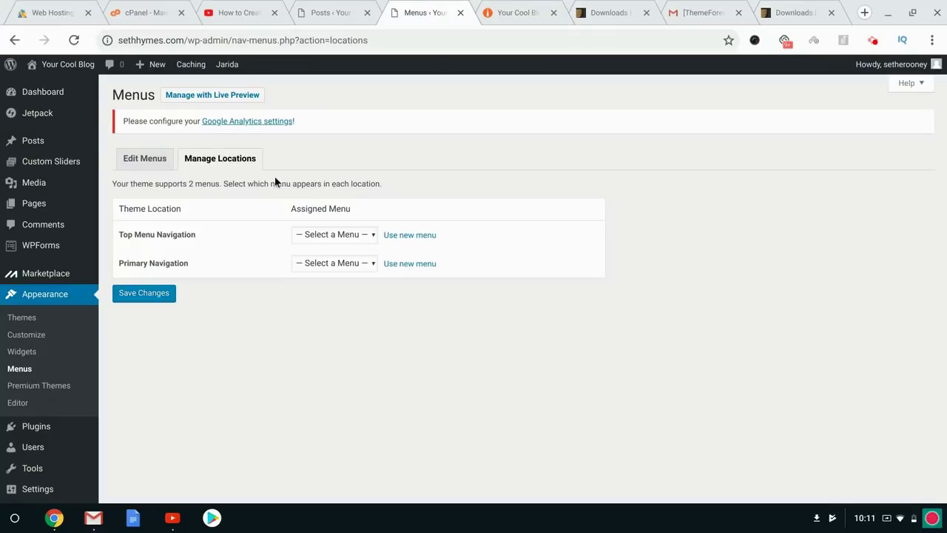
pyautogui.click(325, 262)
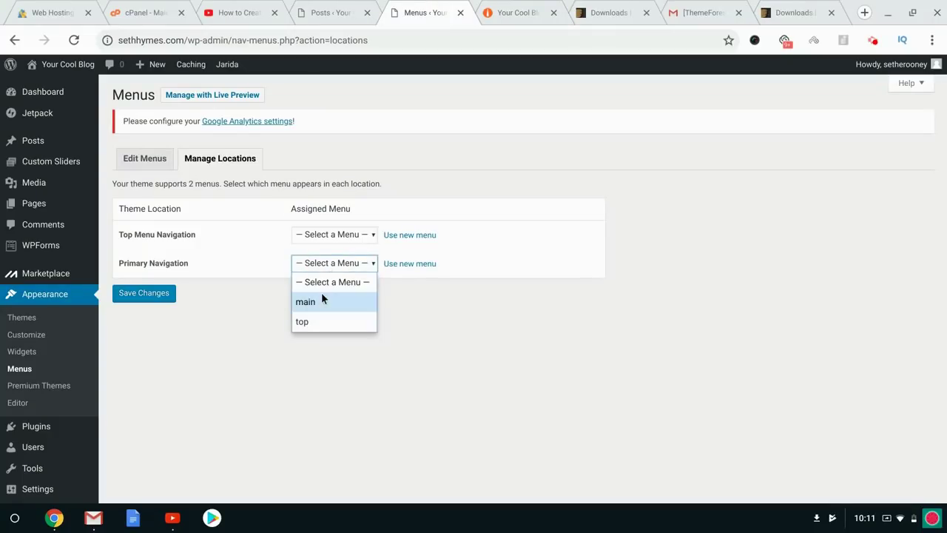
pyautogui.click(323, 299)
pyautogui.click(145, 295)
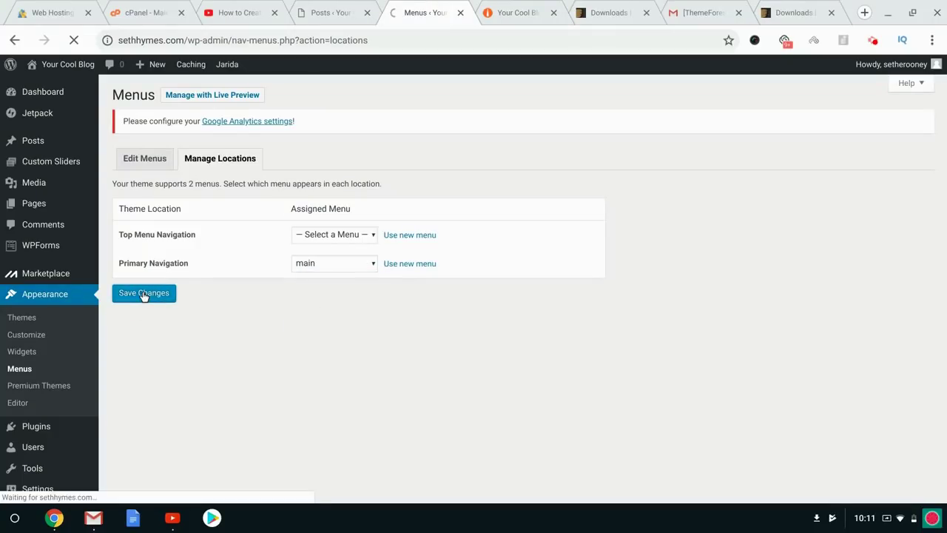
# Reload the blog to check the new navigation bar, then return to the Menus page.
pyautogui.click(497, 8)
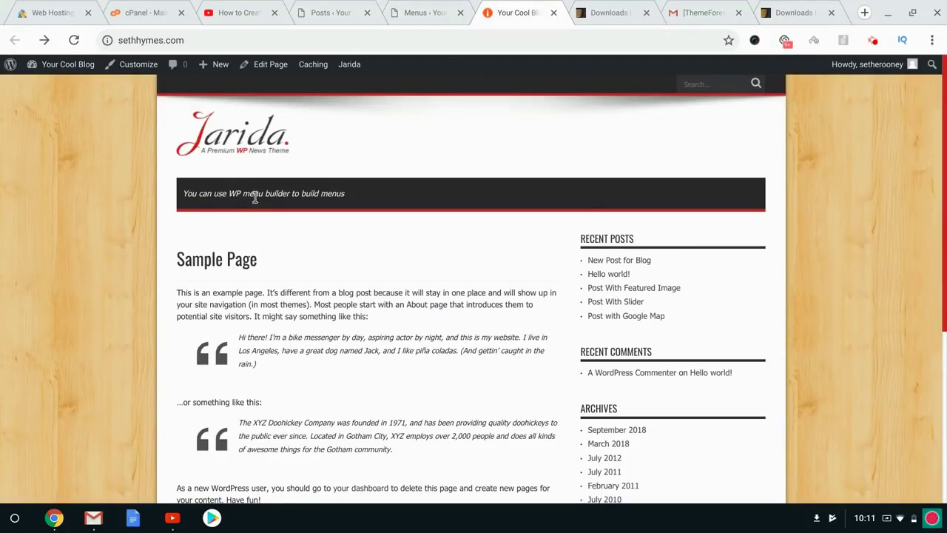
pyautogui.click(74, 40)
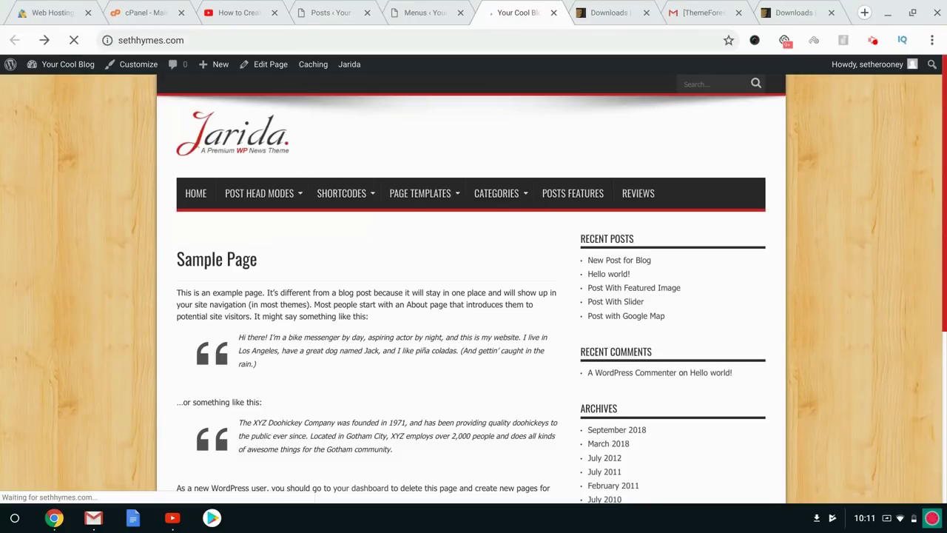
pyautogui.moveTo(506, 189)
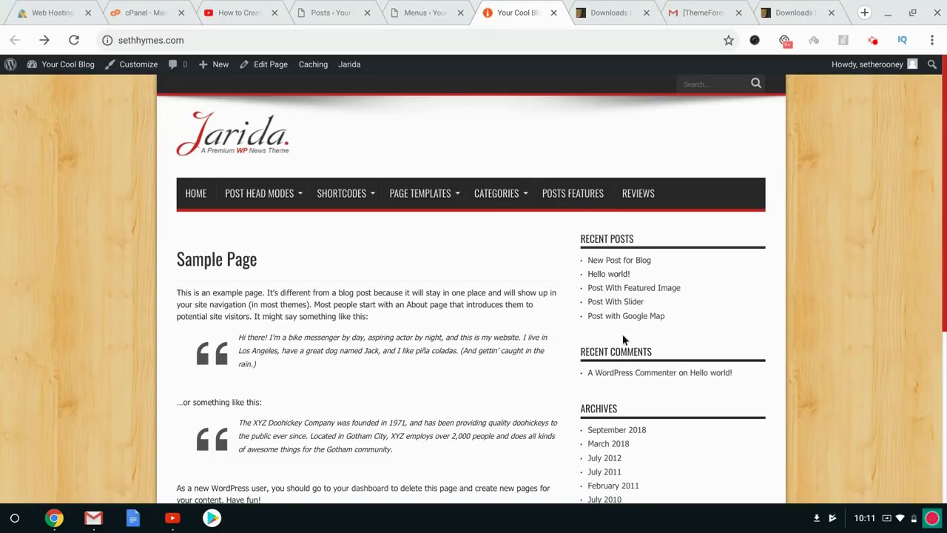
pyautogui.scroll(-3, 608, 390)
pyautogui.scroll(-2, 610, 395)
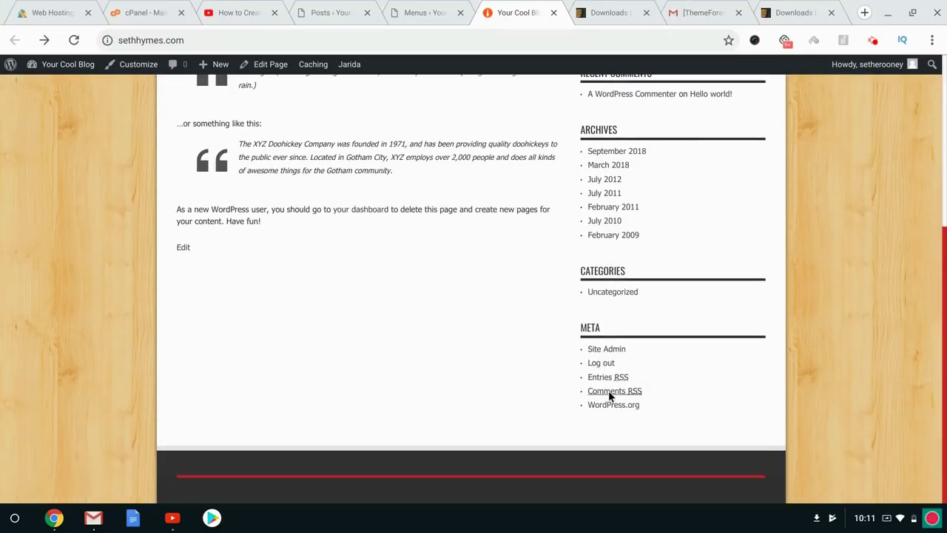
pyautogui.scroll(5, 611, 392)
pyautogui.click(427, 9)
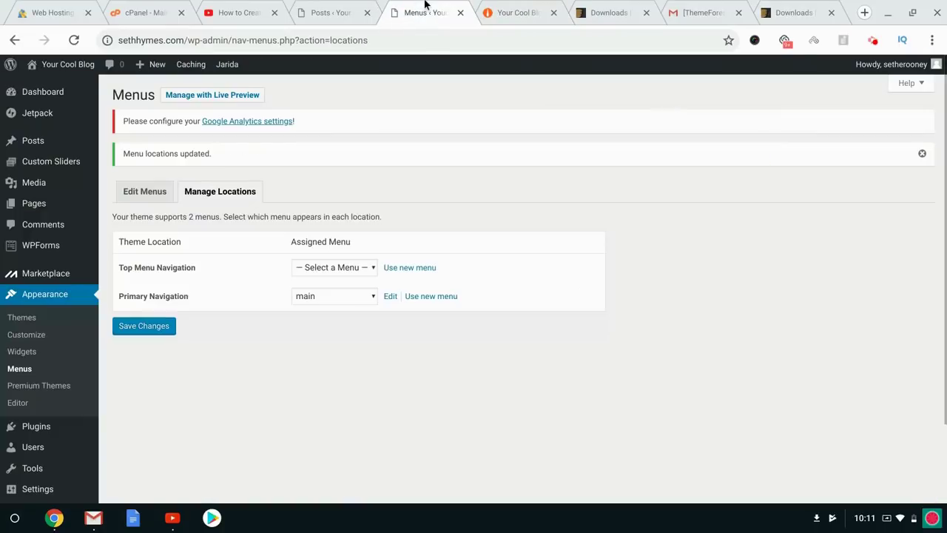
# Open the Widgets page and compare it with the blog's current sidebar.
pyautogui.click(20, 352)
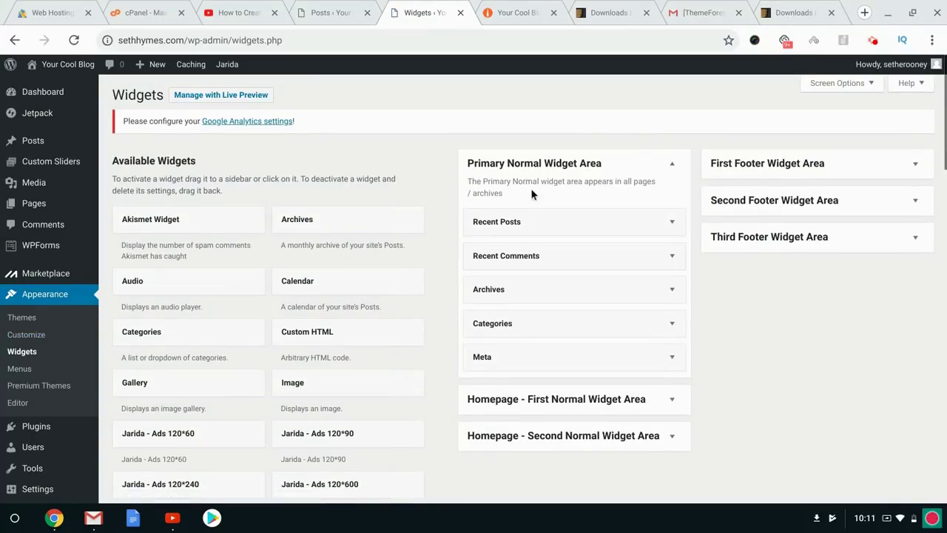
pyautogui.click(509, 6)
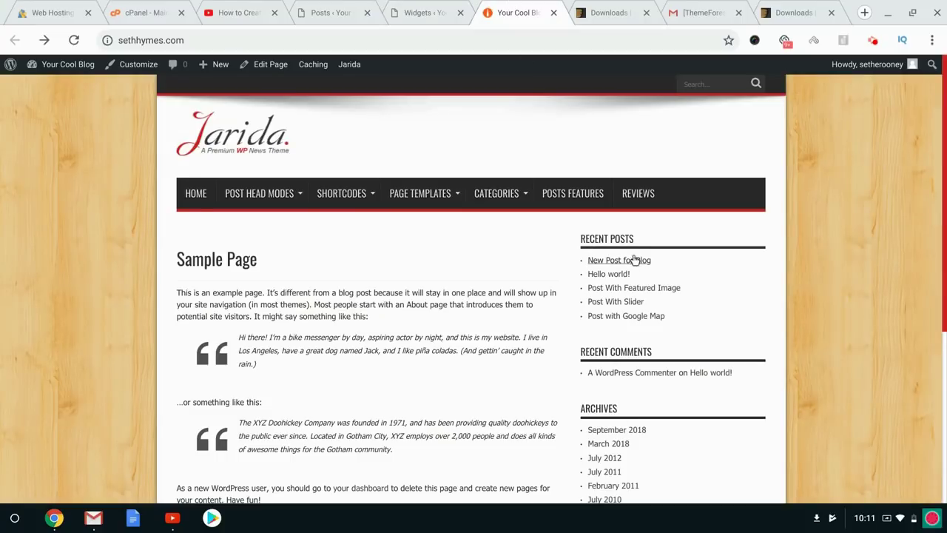
pyautogui.click(433, 6)
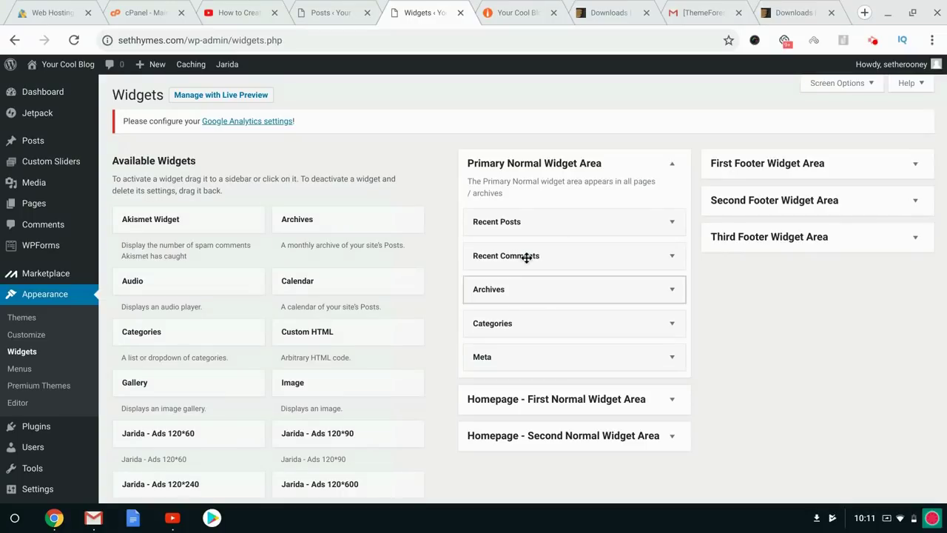
pyautogui.click(528, 6)
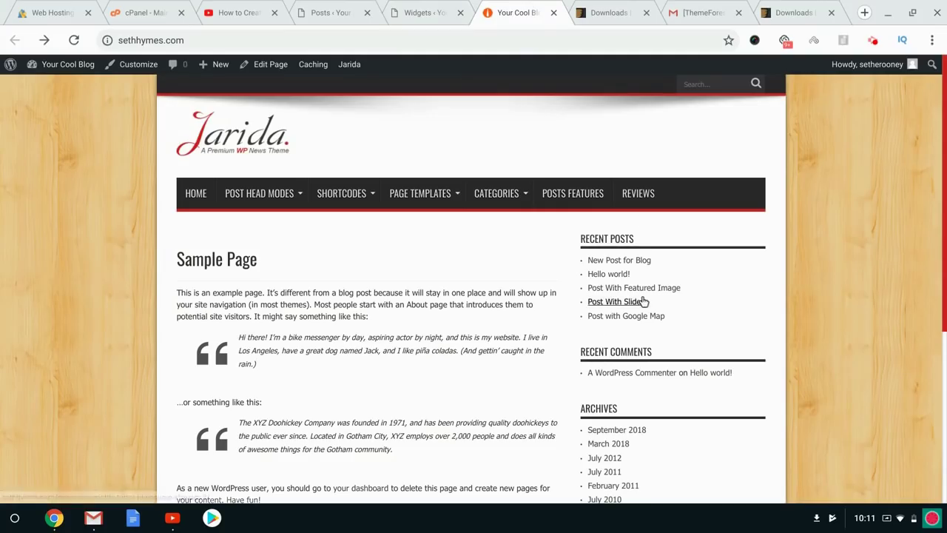
pyautogui.click(401, 6)
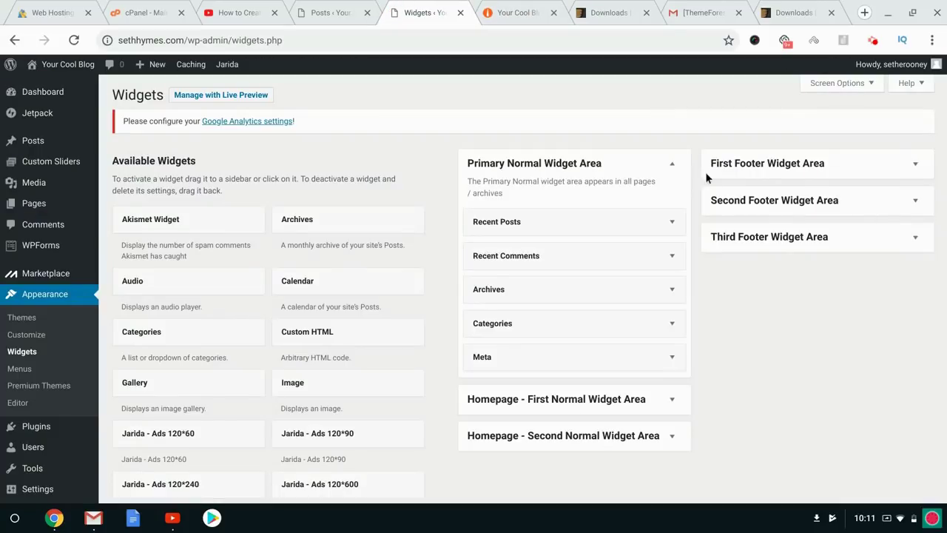
# Delete the Recent Posts, Recent Comments and Archives widgets from Primary Normal Widget Area.
pyautogui.click(672, 221)
pyautogui.click(484, 333)
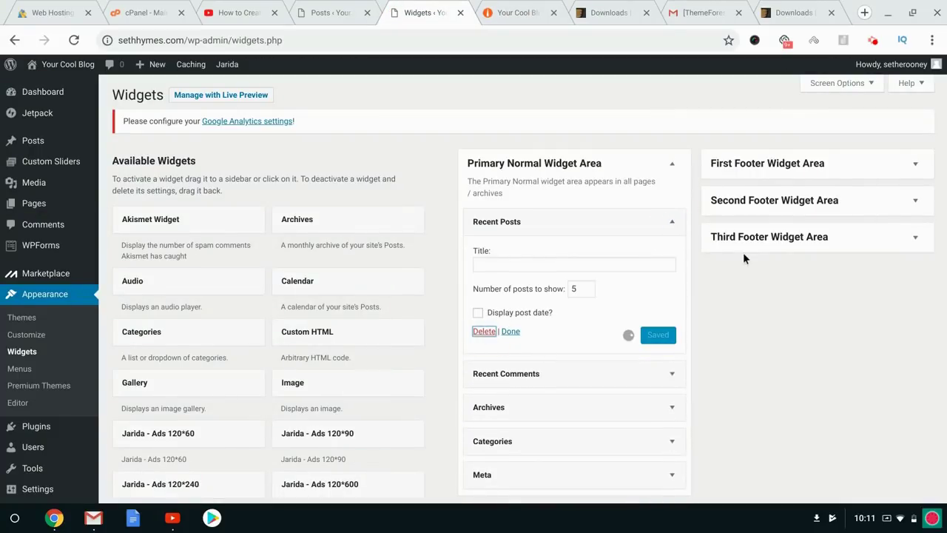
pyautogui.click(672, 226)
pyautogui.click(486, 312)
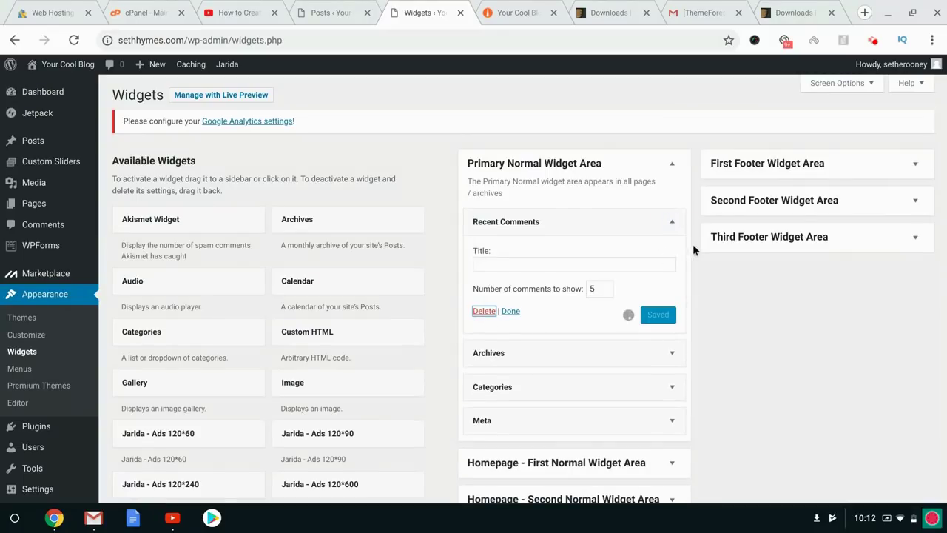
pyautogui.click(673, 221)
pyautogui.click(488, 318)
# Reload the blog to check the trimmed sidebar, then inspect the Homepage widget areas.
pyautogui.click(518, 9)
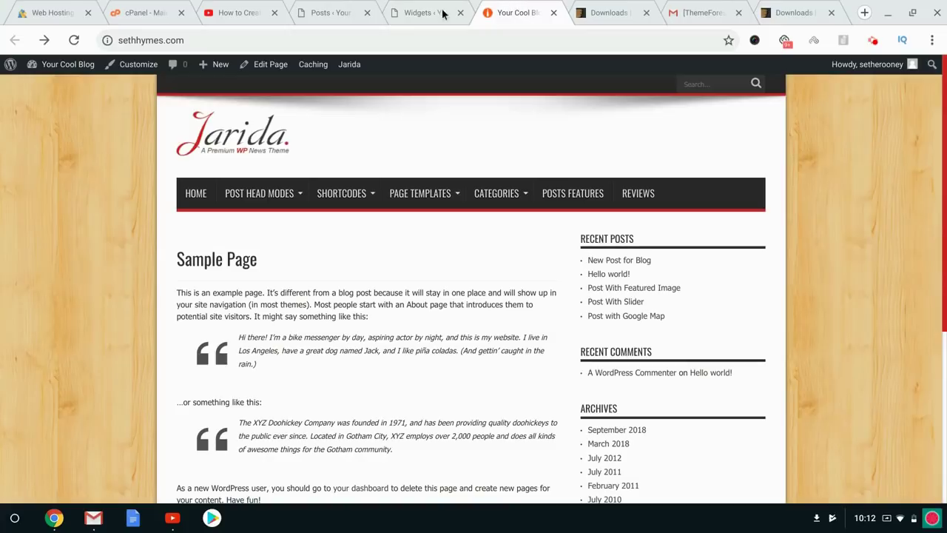
pyautogui.click(73, 39)
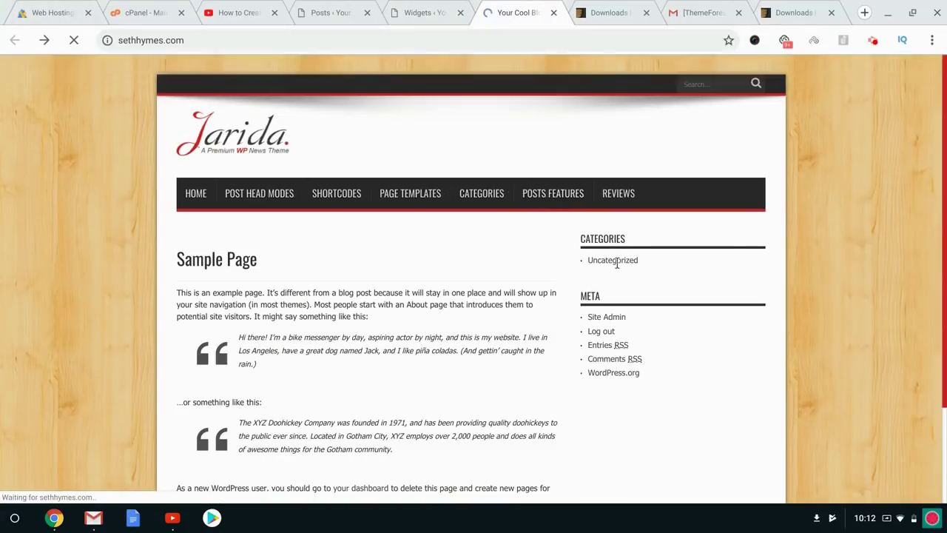
pyautogui.click(455, 5)
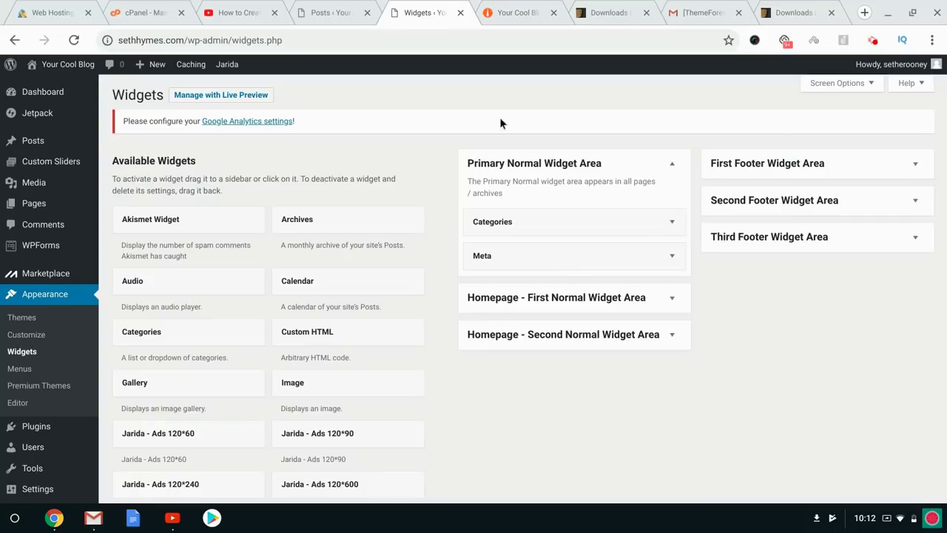
pyautogui.click(660, 302)
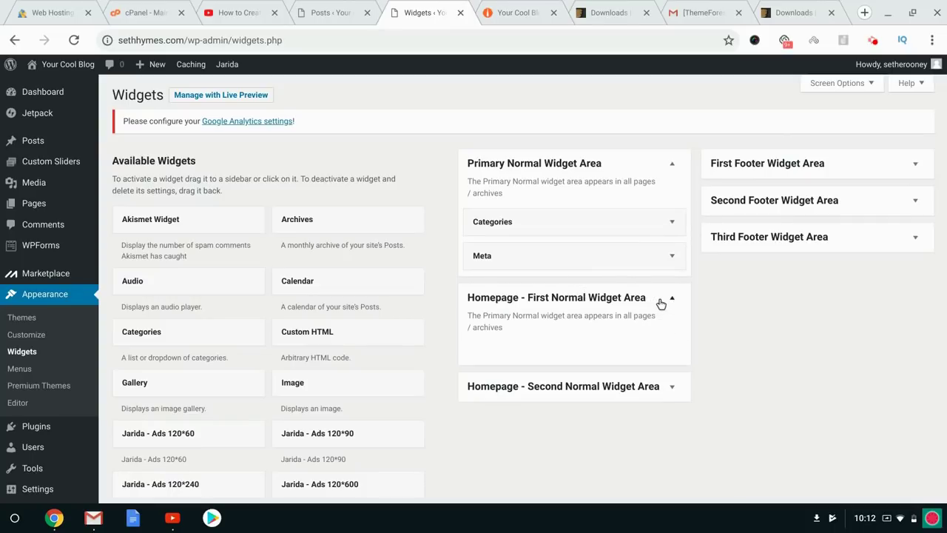
pyautogui.click(671, 385)
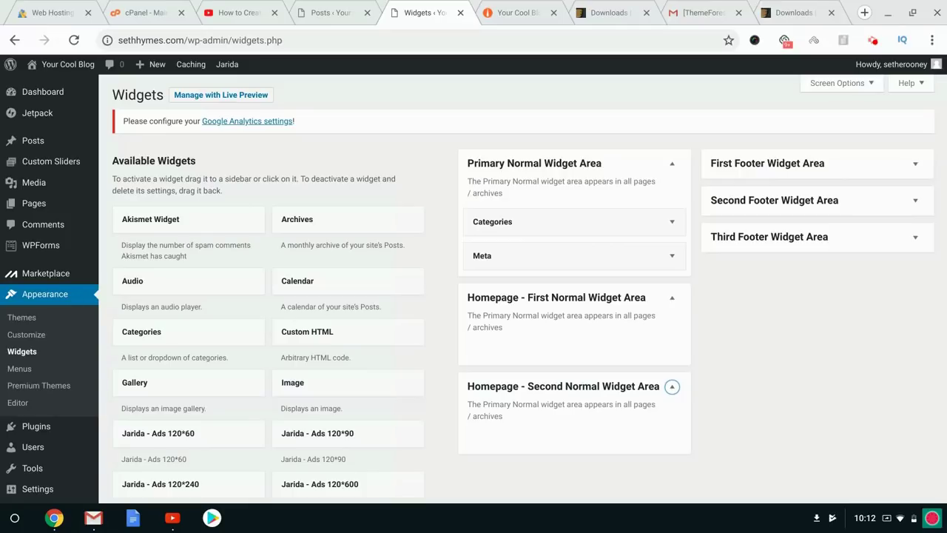
pyautogui.click(15, 371)
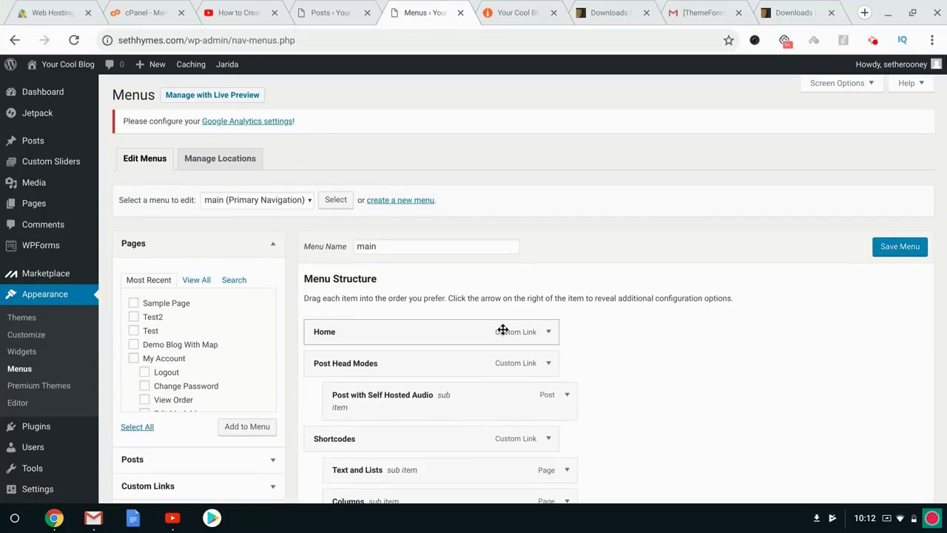
# Create a new menu named 'Sample Menu'.
pyautogui.scroll(-3, 503, 329)
pyautogui.scroll(3, 454, 251)
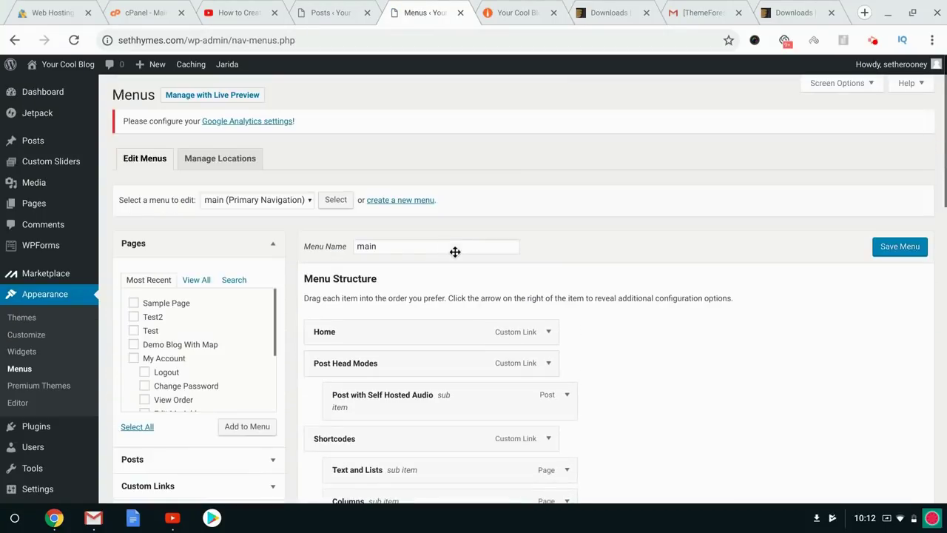
pyautogui.click(411, 204)
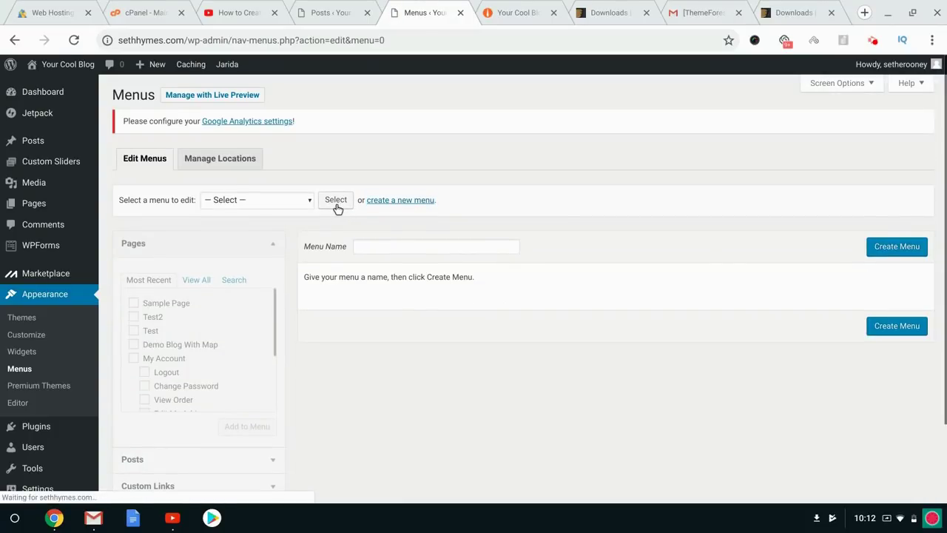
pyautogui.click(372, 245)
pyautogui.write('Sample Menu')
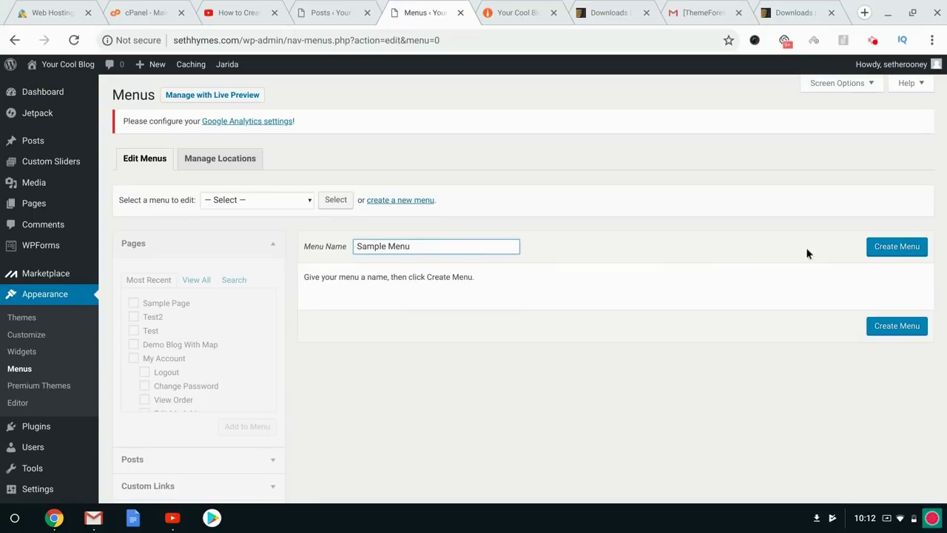
pyautogui.click(923, 247)
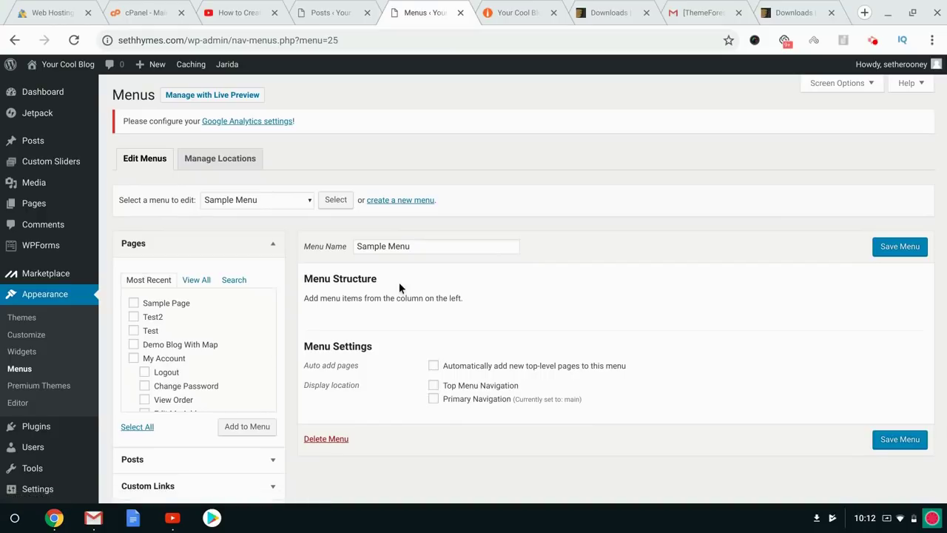
# Add Test, Test2, Sample Page and Demo Blog With Map, reorder them, and save the menu.
pyautogui.scroll(-3, 185, 351)
pyautogui.scroll(-2, 185, 351)
pyautogui.scroll(5, 185, 351)
pyautogui.click(133, 330)
pyautogui.click(134, 316)
pyautogui.click(133, 302)
pyautogui.click(134, 344)
pyautogui.click(252, 432)
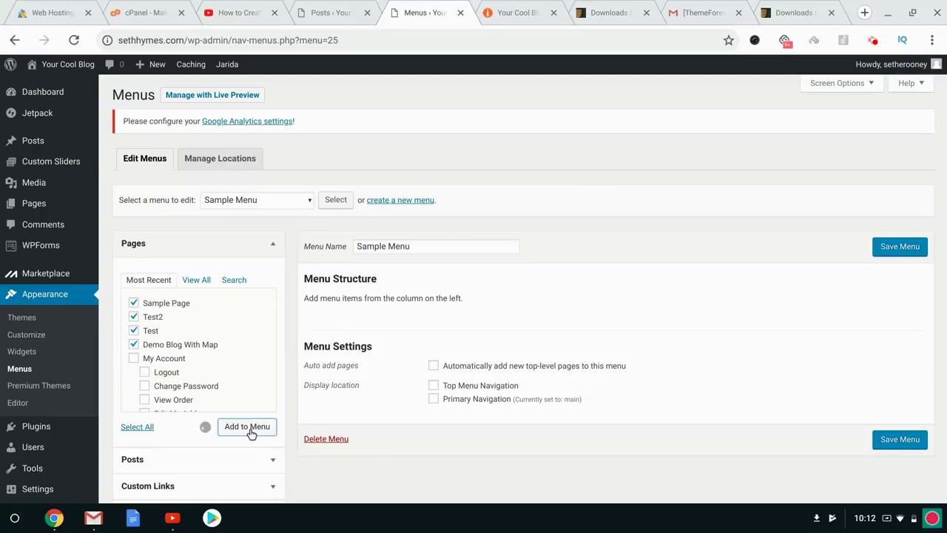
pyautogui.moveTo(479, 332); pyautogui.dragTo(435, 387)
pyautogui.click(888, 250)
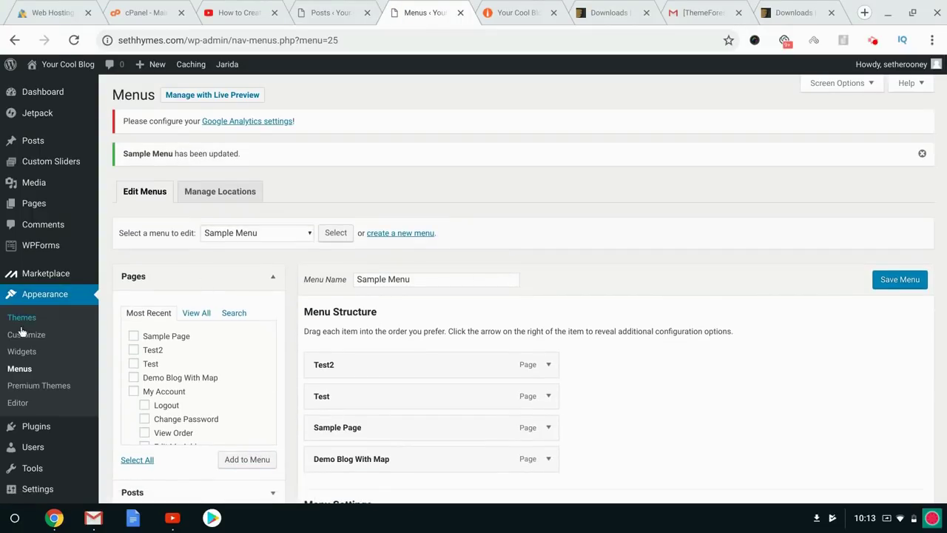
pyautogui.click(12, 352)
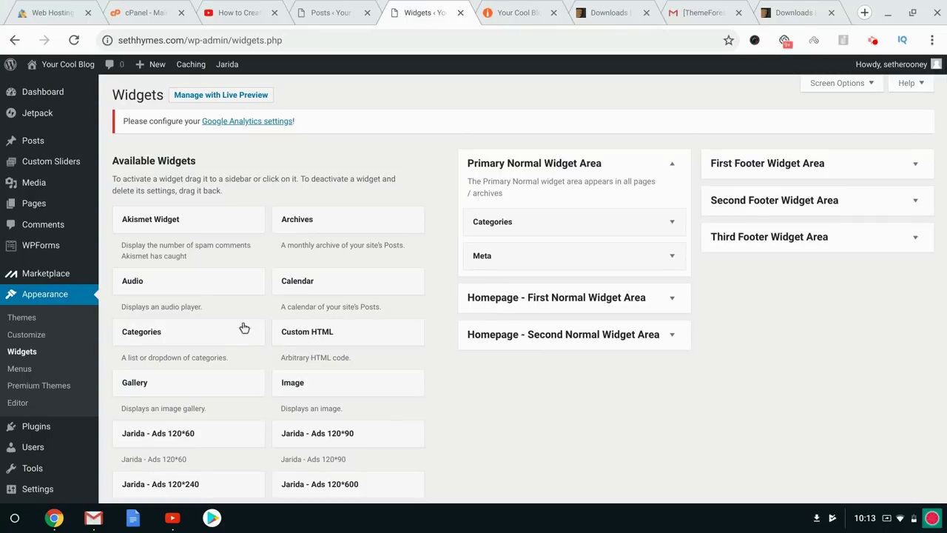
# Add a Navigation Menu widget showing Sample Menu, titled 'Cool New Menu', to the Primary Normal Widget Area.
pyautogui.scroll(-10, 245, 328)
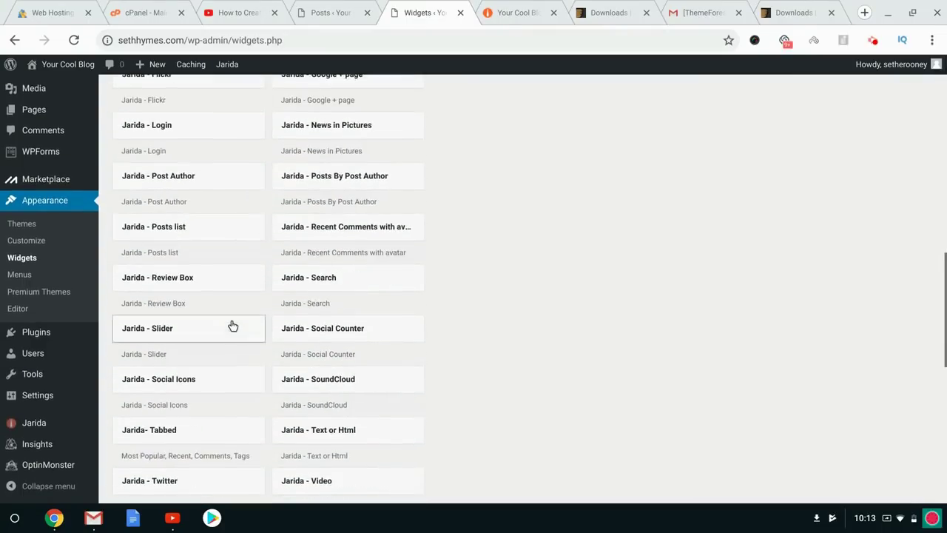
pyautogui.scroll(-5, 232, 326)
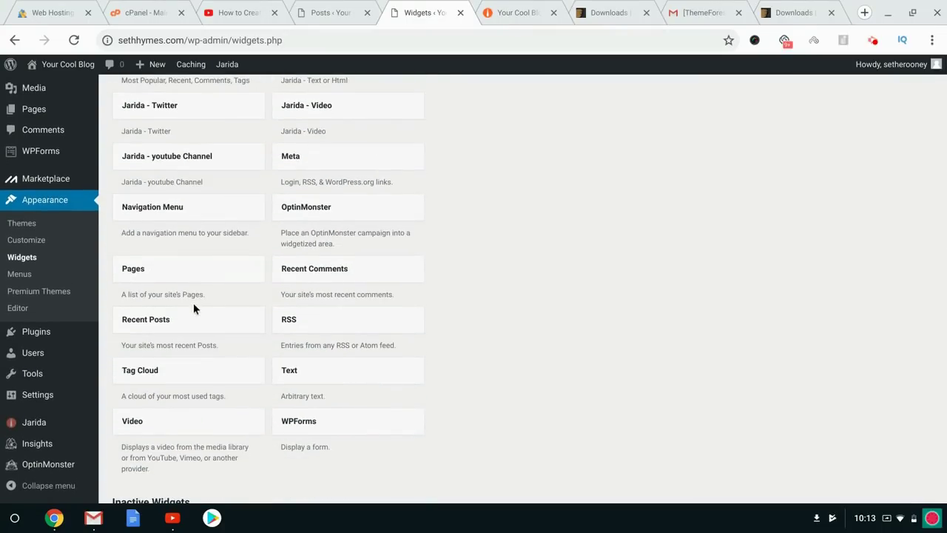
pyautogui.scroll(15, 193, 304)
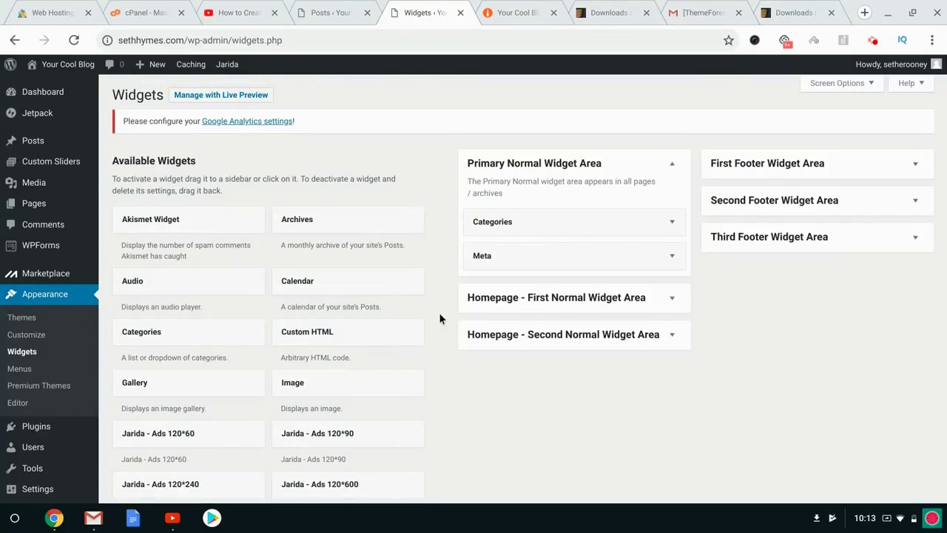
pyautogui.scroll(-9, 331, 308)
pyautogui.scroll(-5, 330, 308)
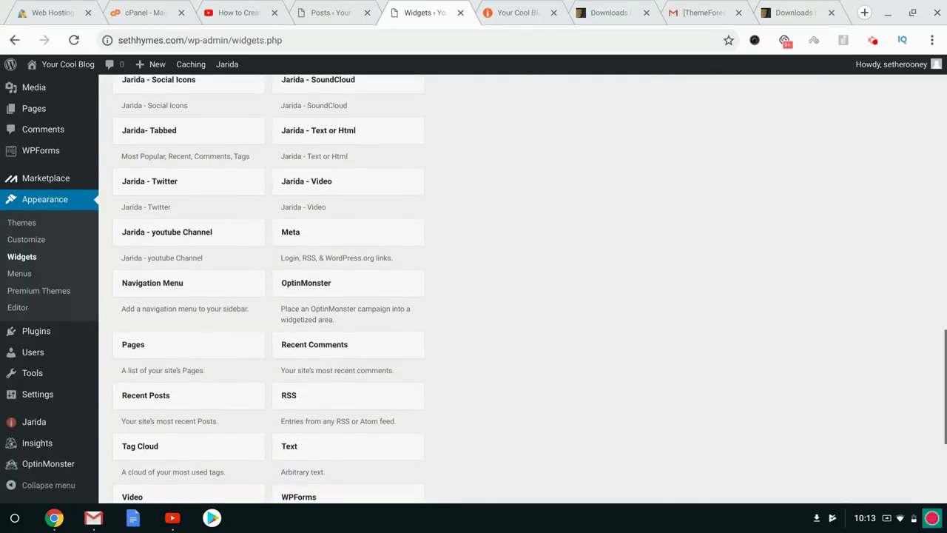
pyautogui.moveTo(207, 293); pyautogui.dragTo(577, 190)
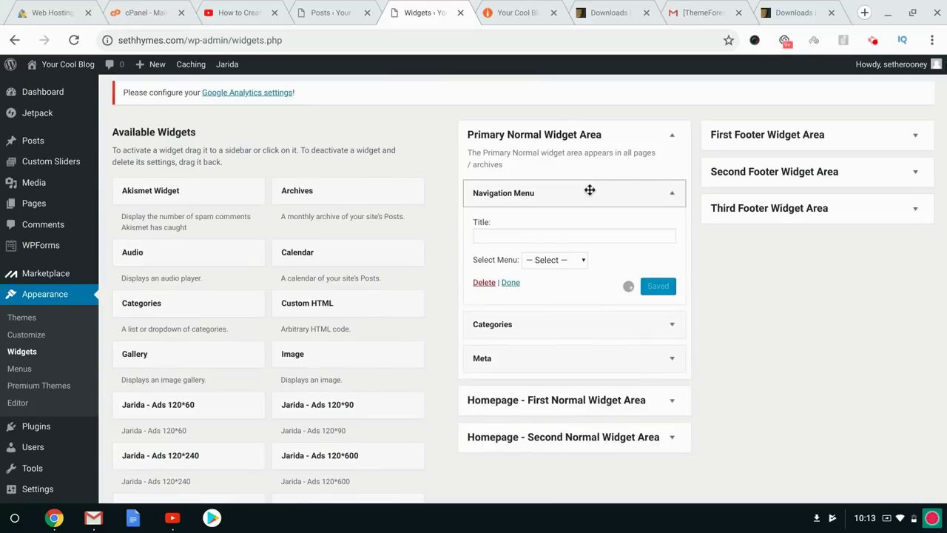
pyautogui.click(547, 262)
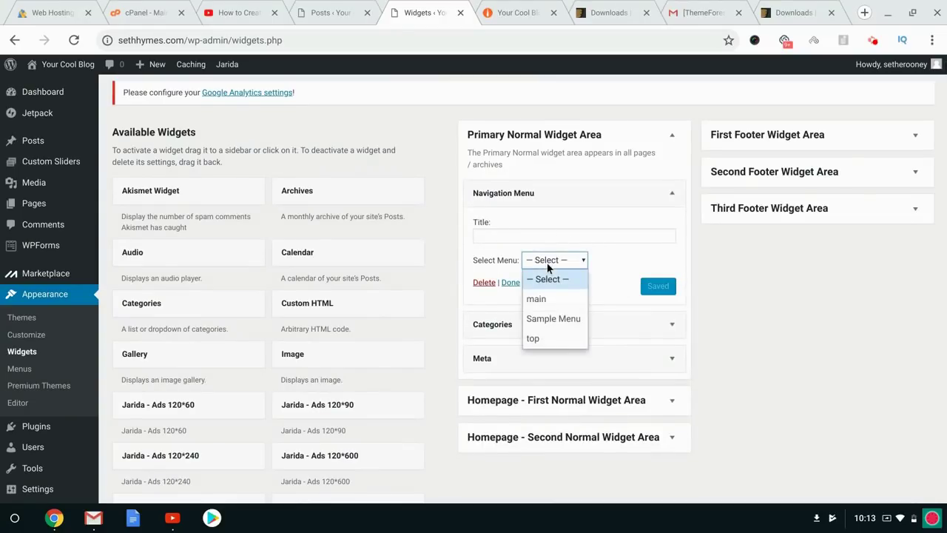
pyautogui.click(548, 318)
pyautogui.click(492, 235)
pyautogui.write('Cool New Menu')
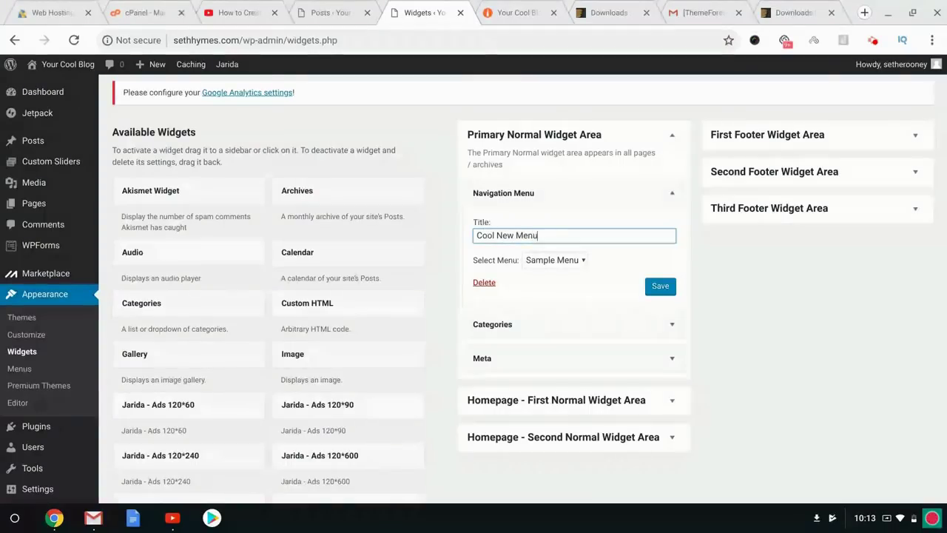
pyautogui.click(668, 288)
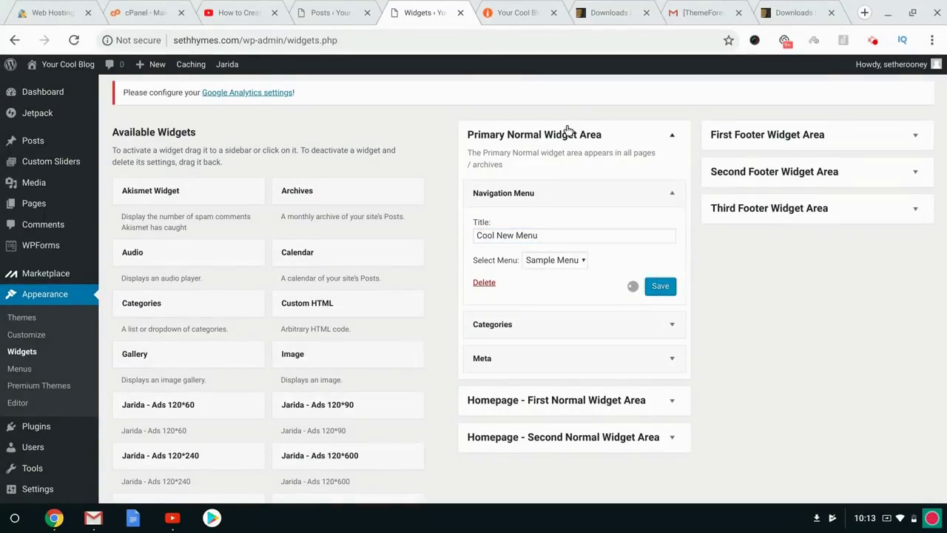
# Reload the live blog to check the new widget, then open Sample Page in the editor.
pyautogui.click(514, 9)
pyautogui.click(231, 158)
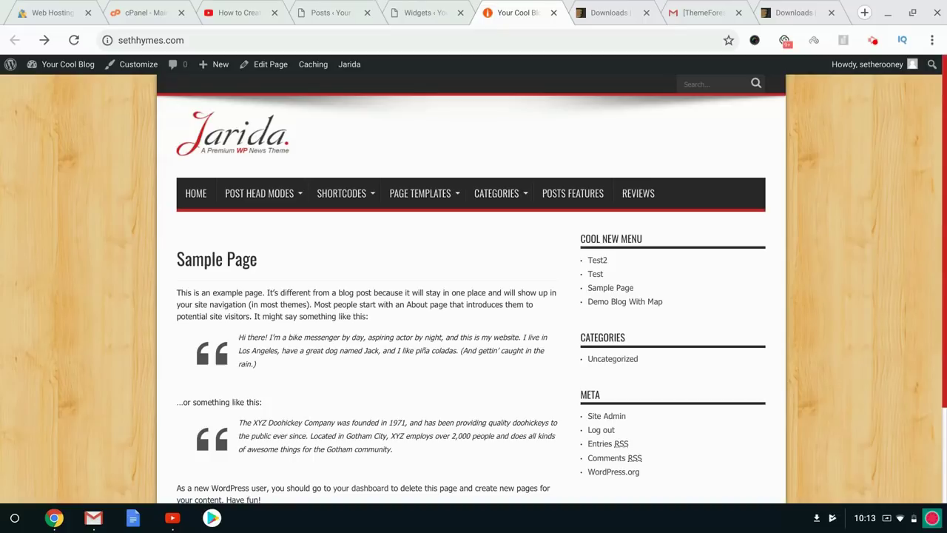
pyautogui.click(614, 289)
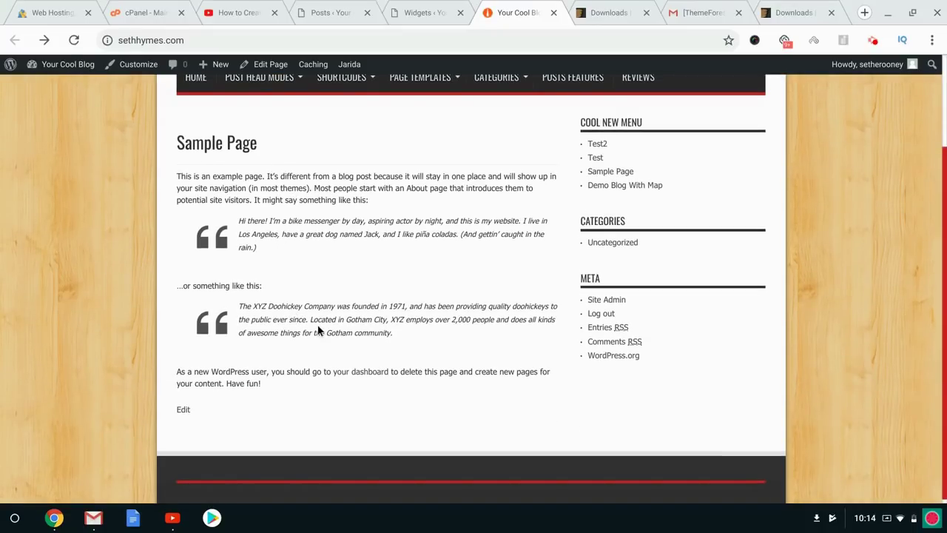
pyautogui.scroll(3, 319, 331)
pyautogui.click(270, 64)
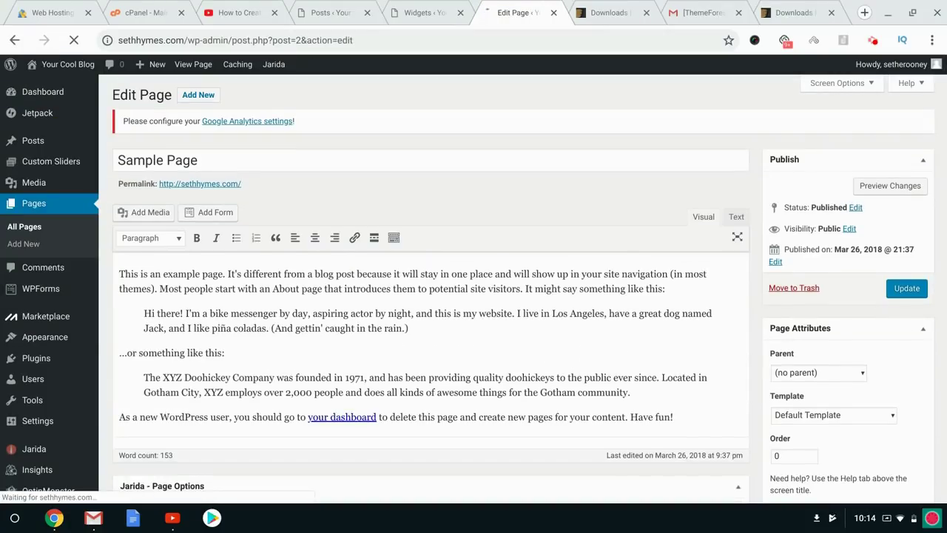
pyautogui.scroll(-1, 264, 311)
pyautogui.moveTo(214, 273); pyautogui.dragTo(256, 273)
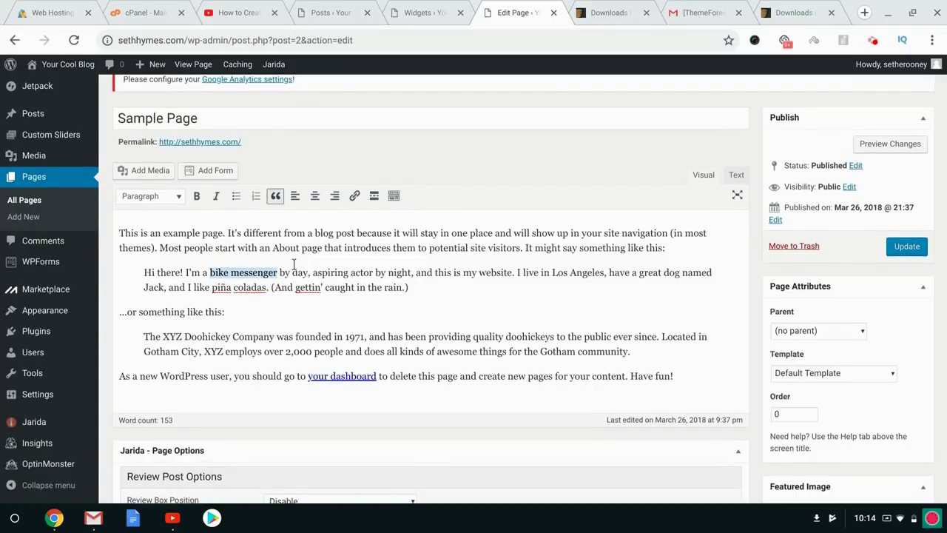
pyautogui.click(356, 195)
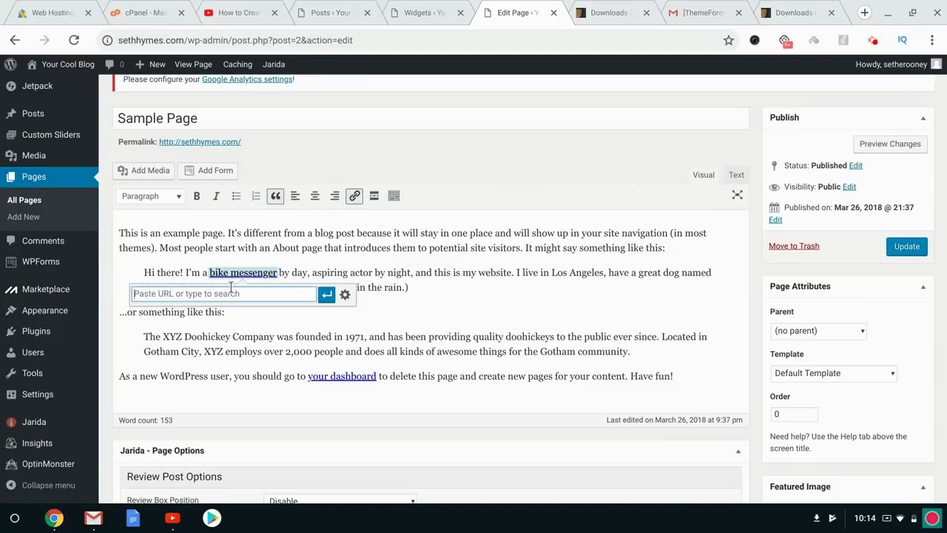
pyautogui.write('http://')
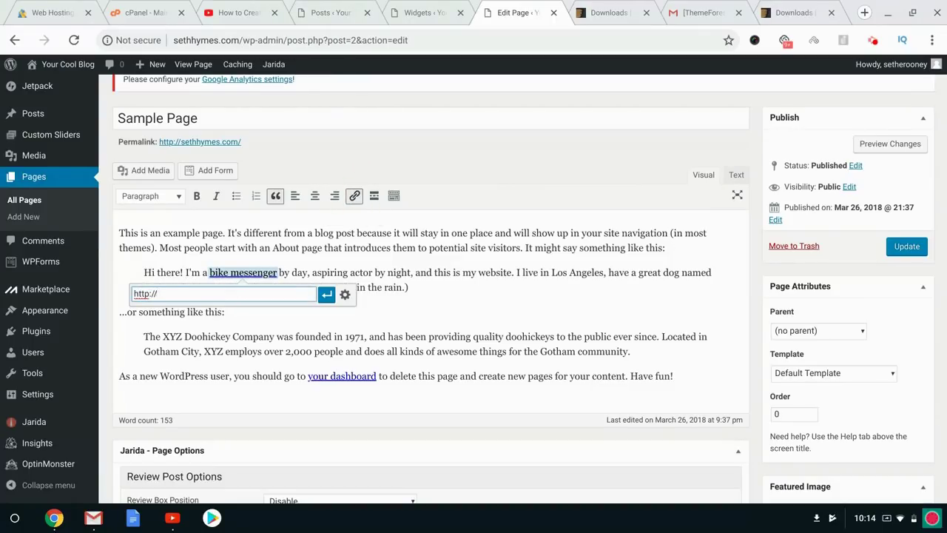
pyautogui.write('youraffiliatelinks')
pyautogui.click(326, 295)
# Remove the link from 'bike messenger' again and go to the ThemeForest Downloads page.
pyautogui.click(575, 258)
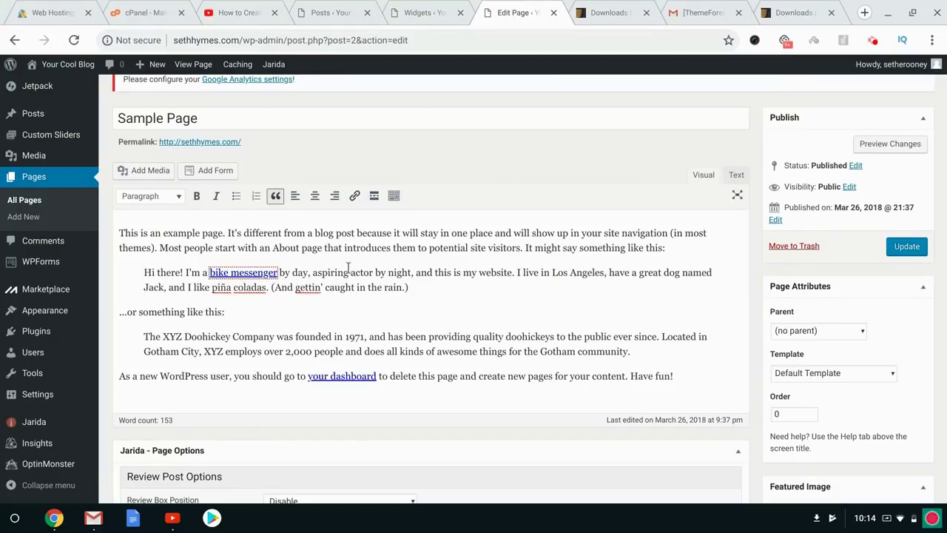
pyautogui.click(266, 275)
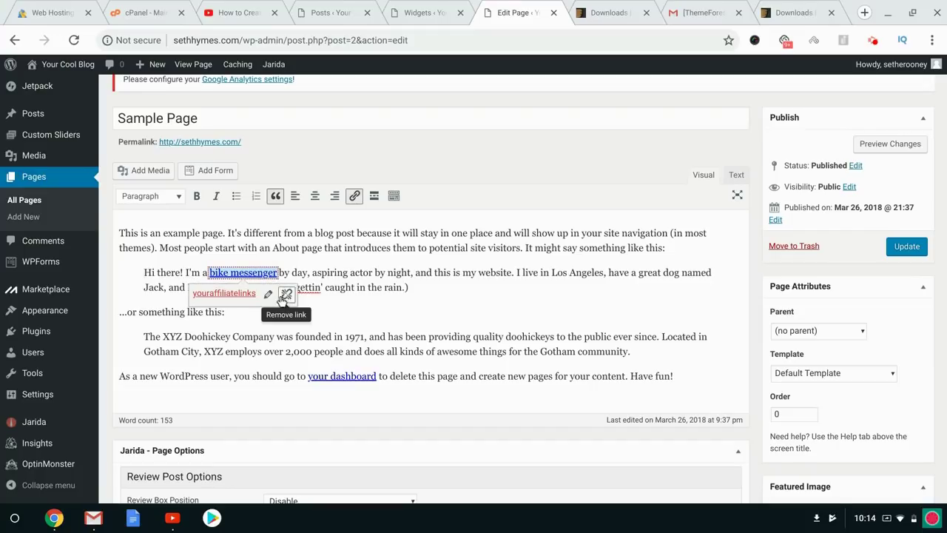
pyautogui.click(285, 294)
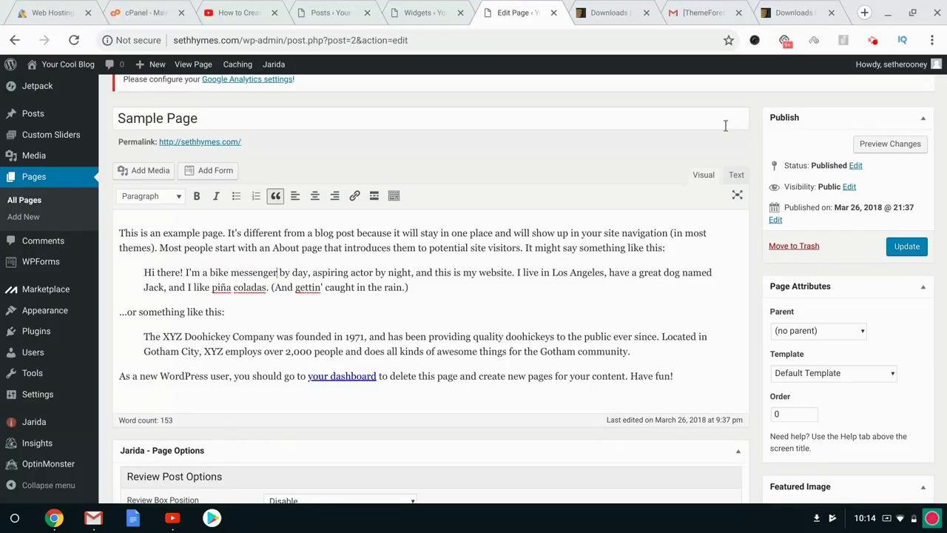
pyautogui.click(611, 13)
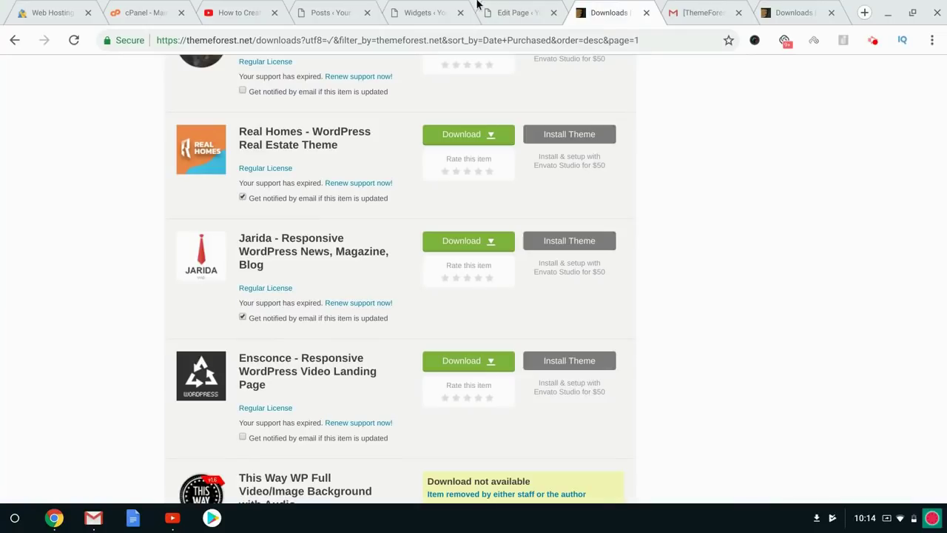
# Open the live blog in its own tab from the admin bar's Visit Site link.
pyautogui.click(431, 6)
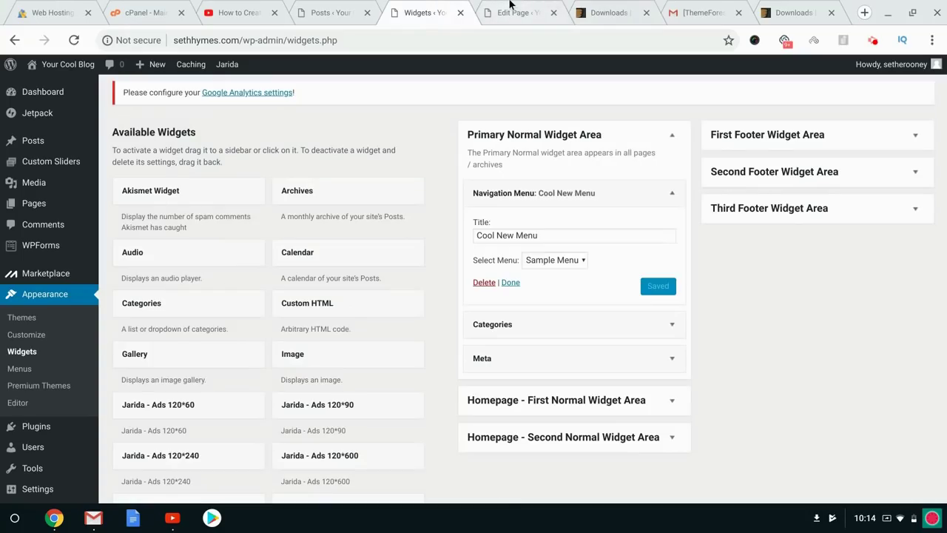
pyautogui.click(350, 8)
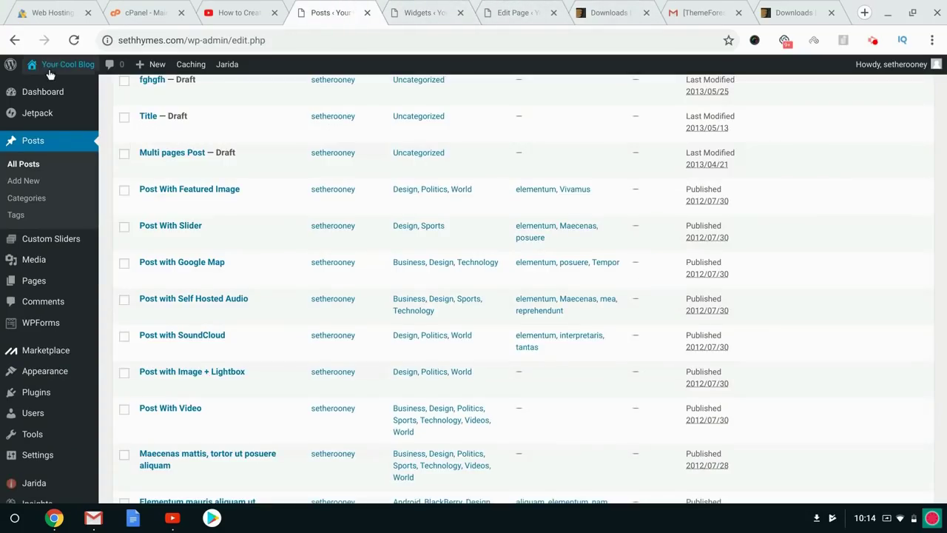
pyautogui.moveTo(50, 74)
pyautogui.middleClick(46, 93)
pyautogui.click(361, 7)
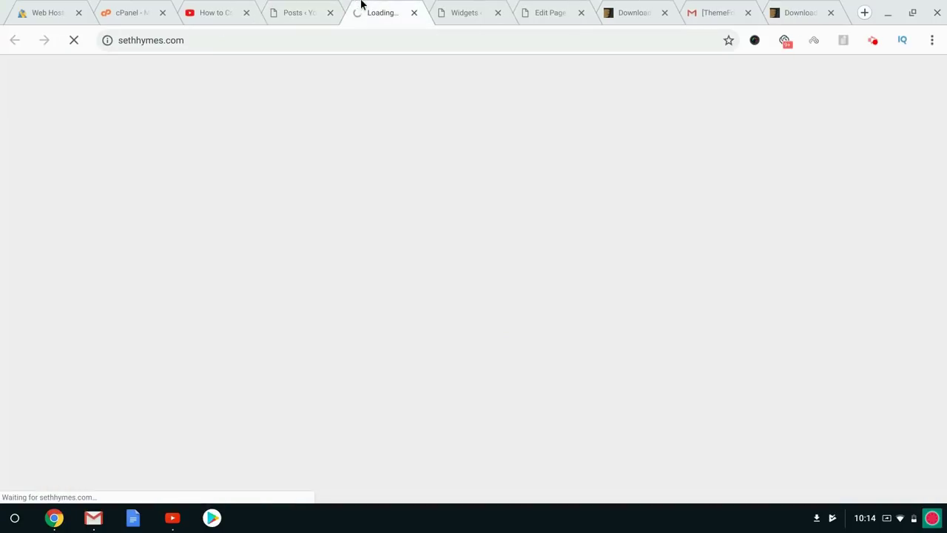
pyautogui.moveTo(269, 198)
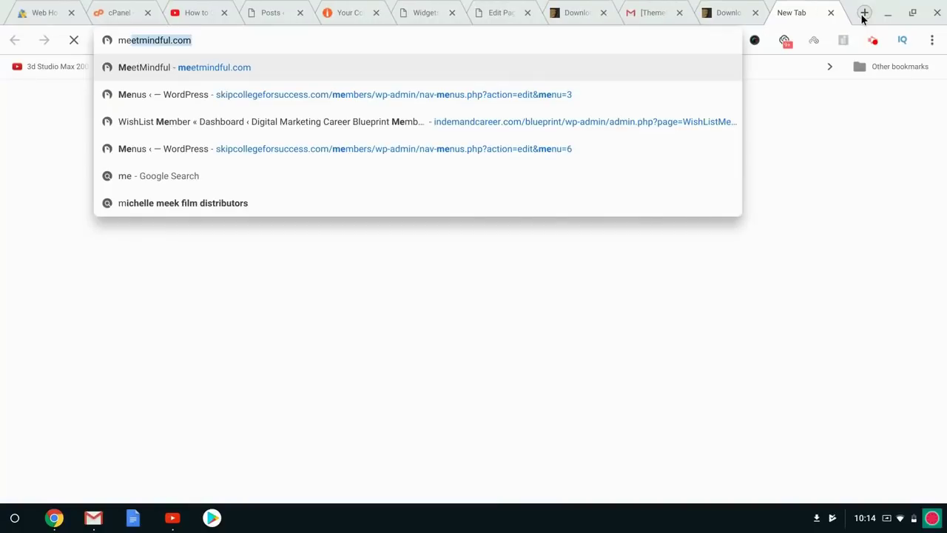
# Load a journalist's personal portfolio website in a new tab.
pyautogui.click(864, 13)
pyautogui.write('melissaburns.me')
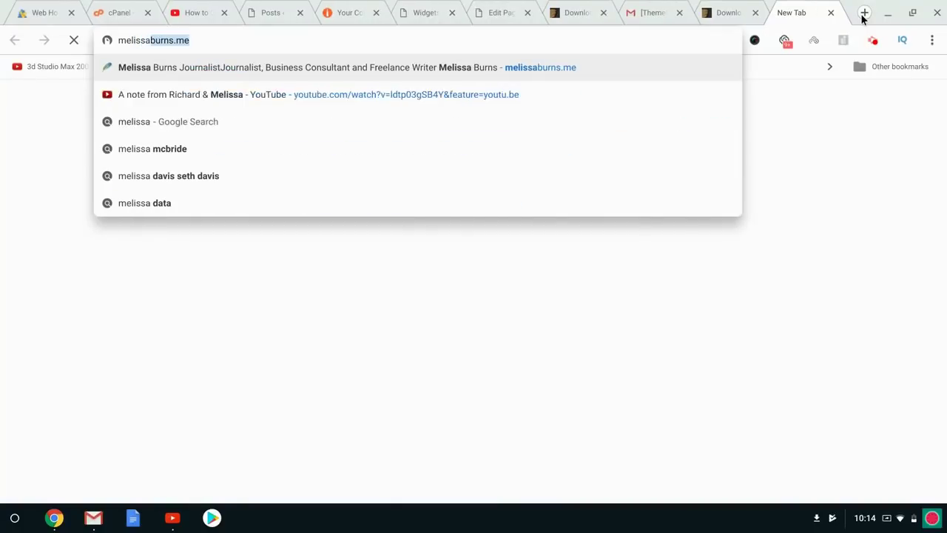
pyautogui.press('Return')
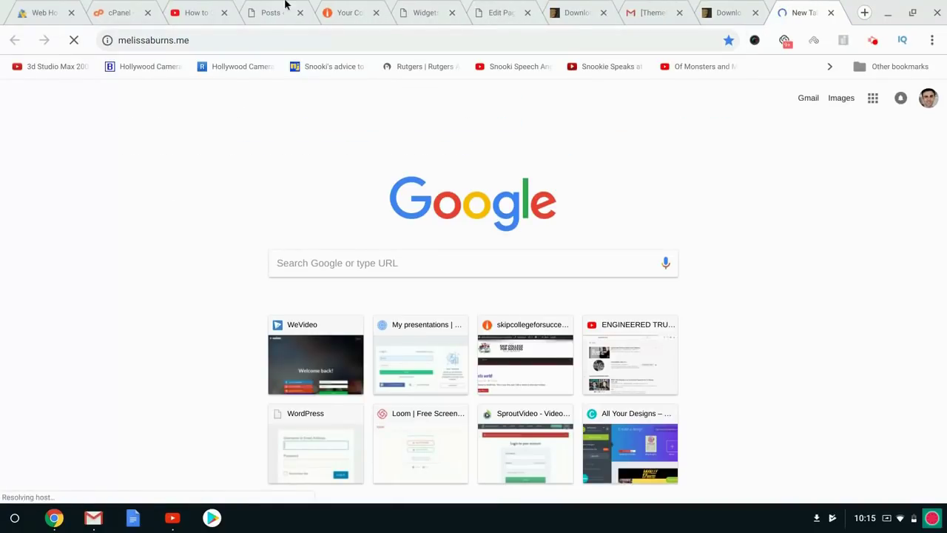
pyautogui.click(222, 7)
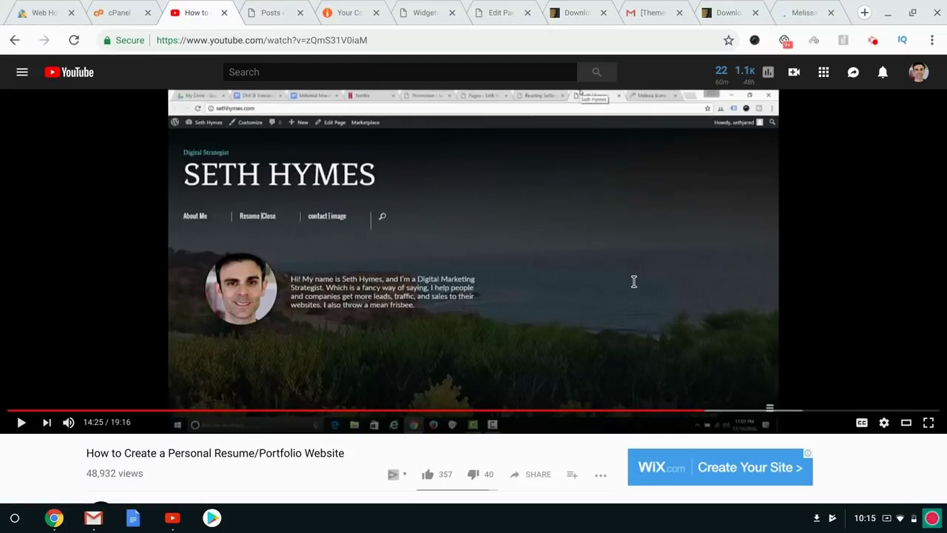
pyautogui.click(804, 6)
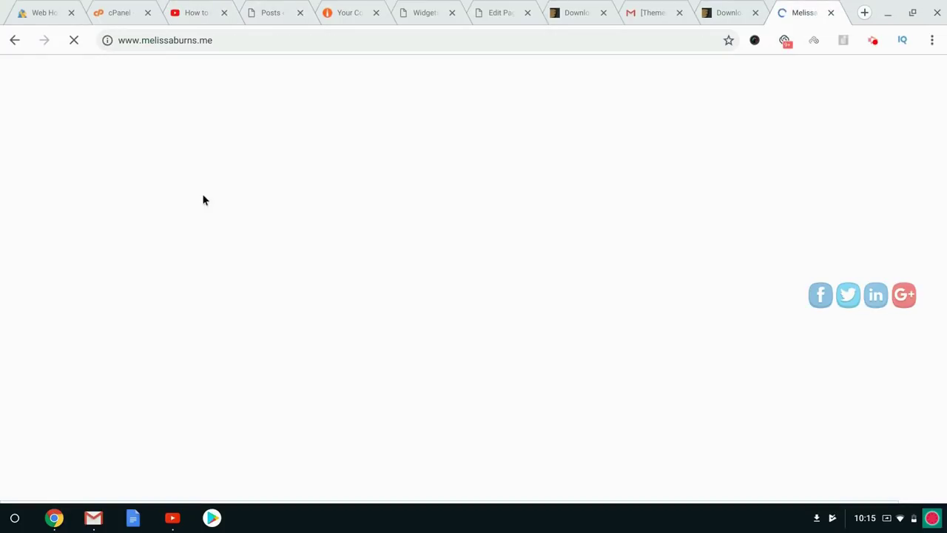
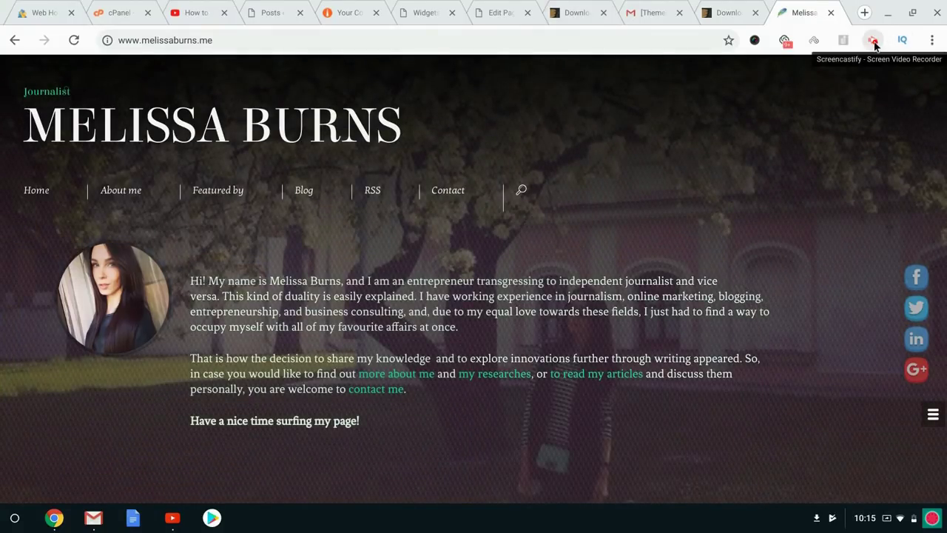
# Switch Chrome to the ThemeForest page for the AWSM Simple Personal Portfolio theme.
pyautogui.click(874, 41)
pyautogui.click(853, 209)
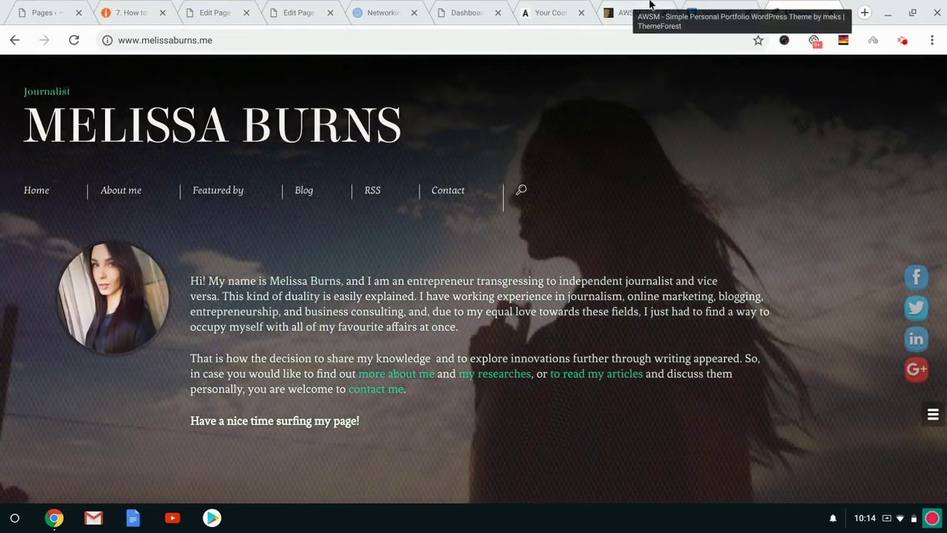
pyautogui.click(650, 4)
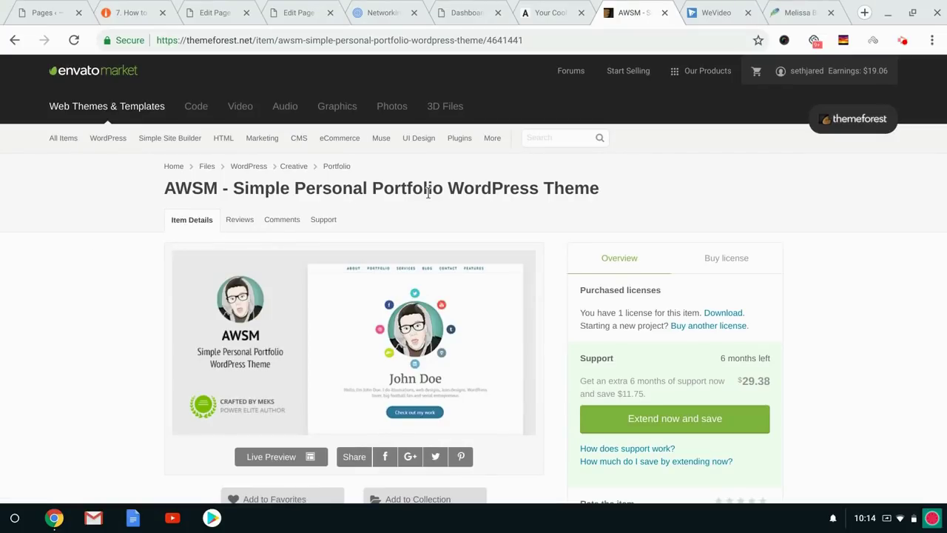
# Launch AWSM's Live Preview, close the extra journalist site tab, and load the demo frameless at demo.mekshq.com.
pyautogui.scroll(-3, 427, 192)
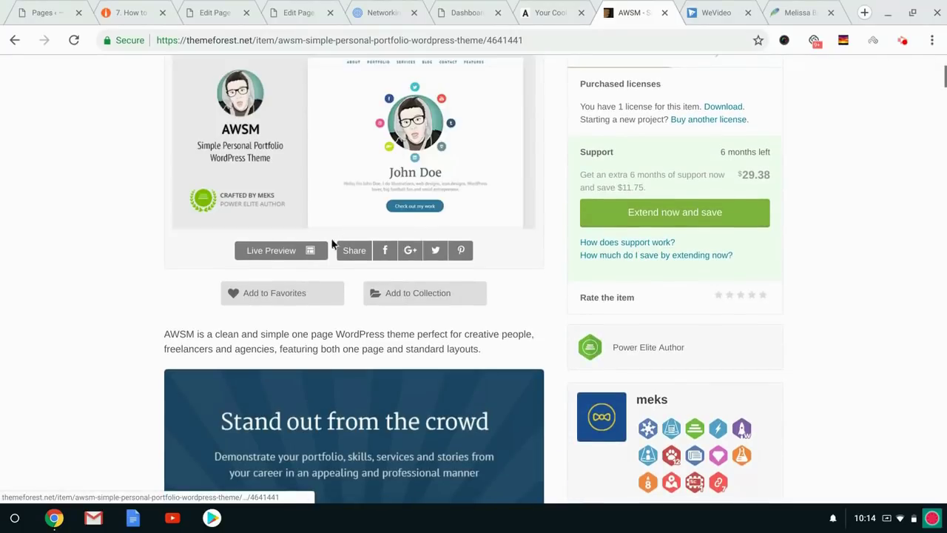
pyautogui.click(288, 256)
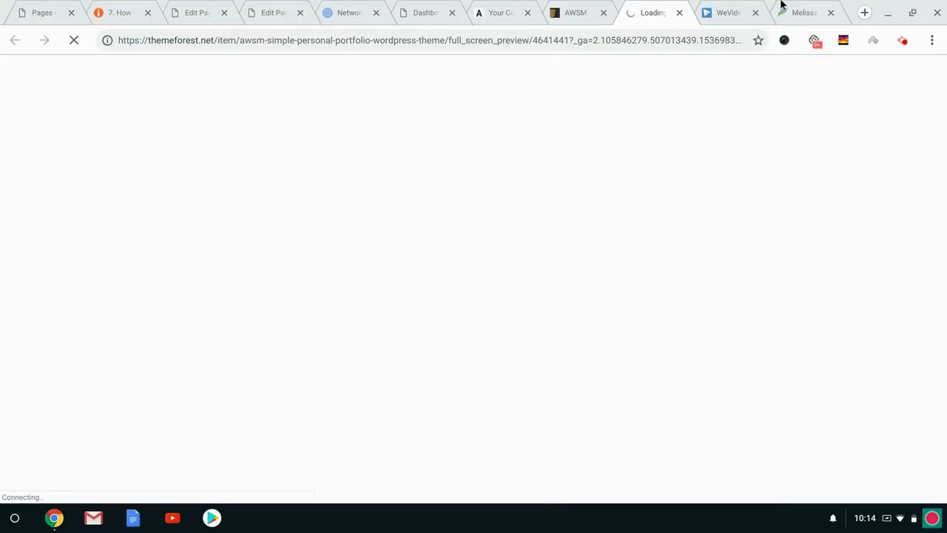
pyautogui.click(830, 14)
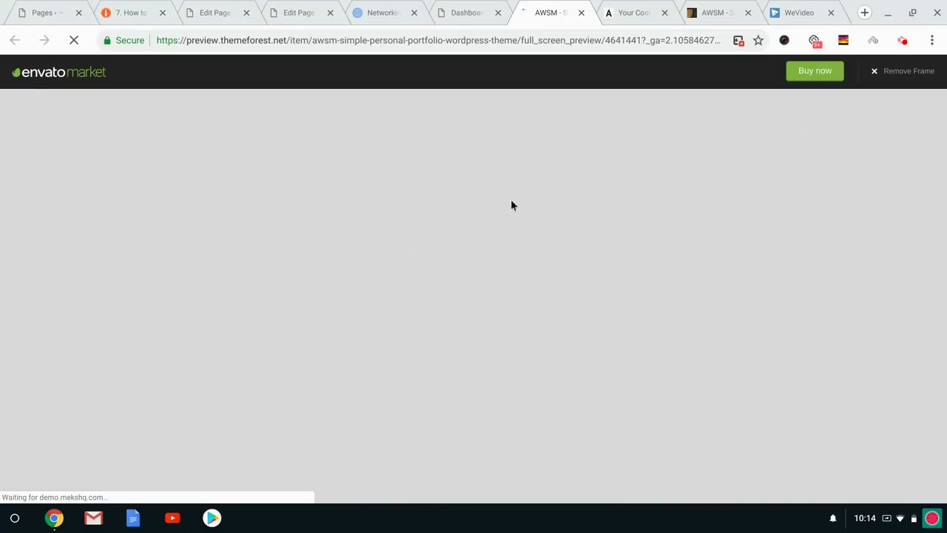
pyautogui.click(901, 71)
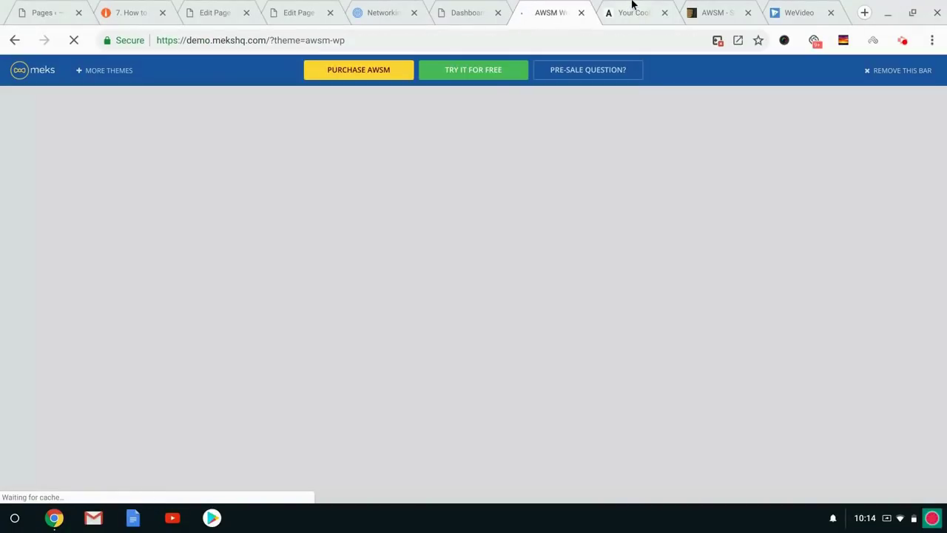
# Glance at sethhymes.com, then hide the vendor promo bar on the AWSM demo.
pyautogui.click(633, 6)
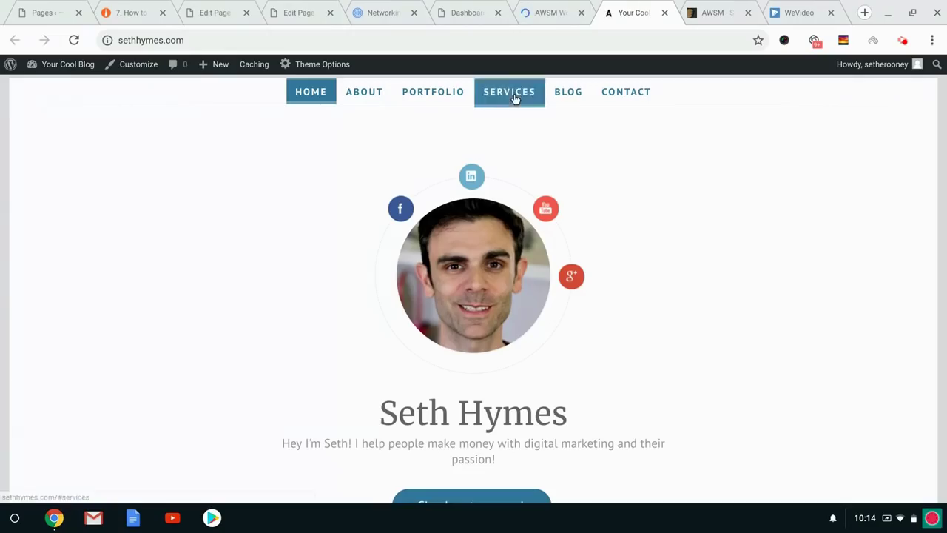
pyautogui.click(902, 40)
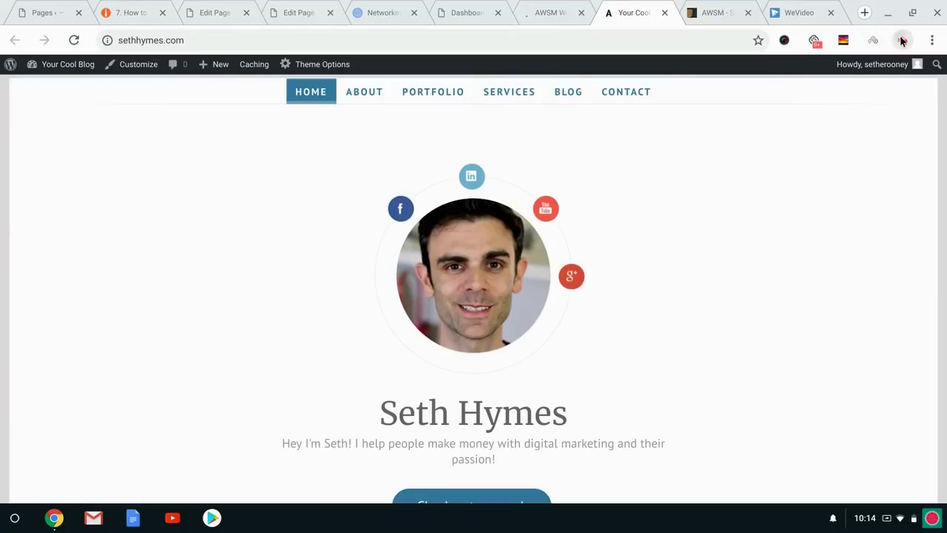
pyautogui.click(555, 11)
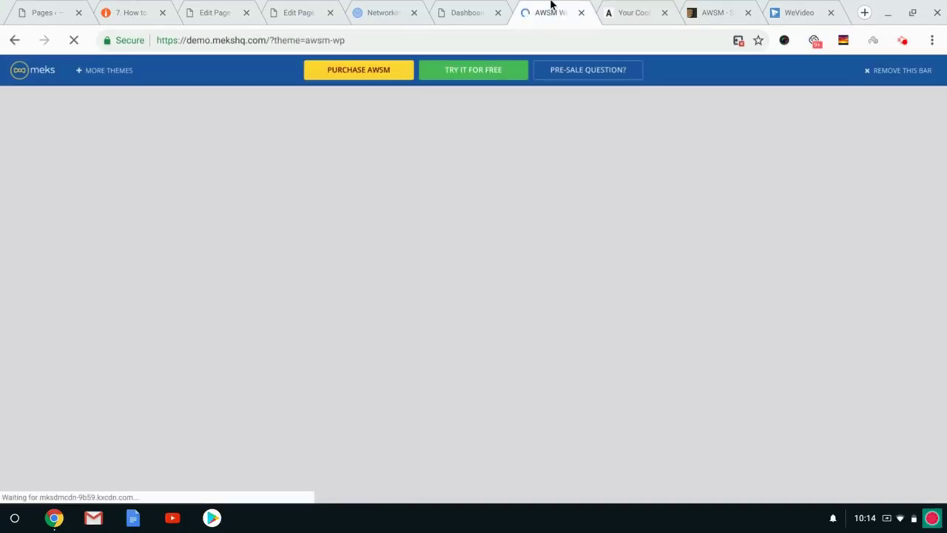
pyautogui.click(892, 74)
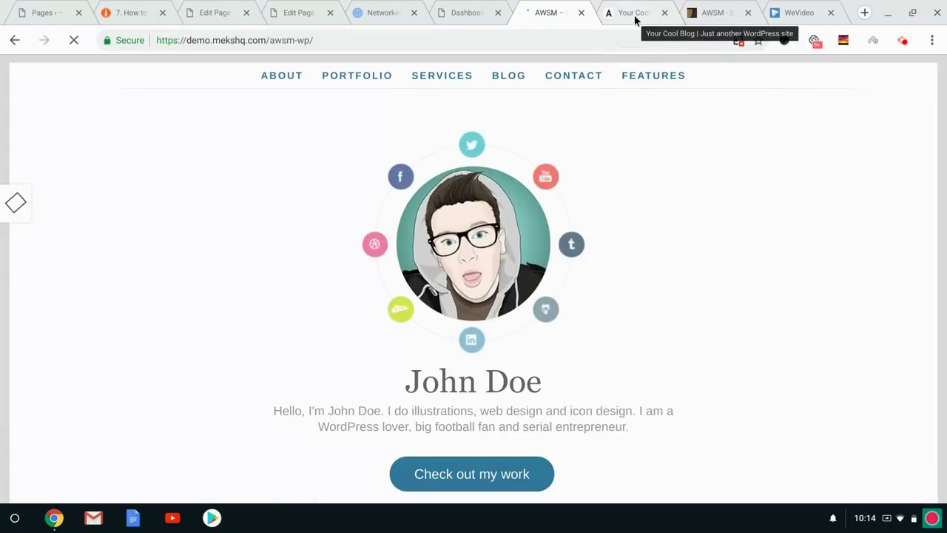
# Scroll through the AWSM demo homepage, then return to sethhymes.com.
pyautogui.click(902, 41)
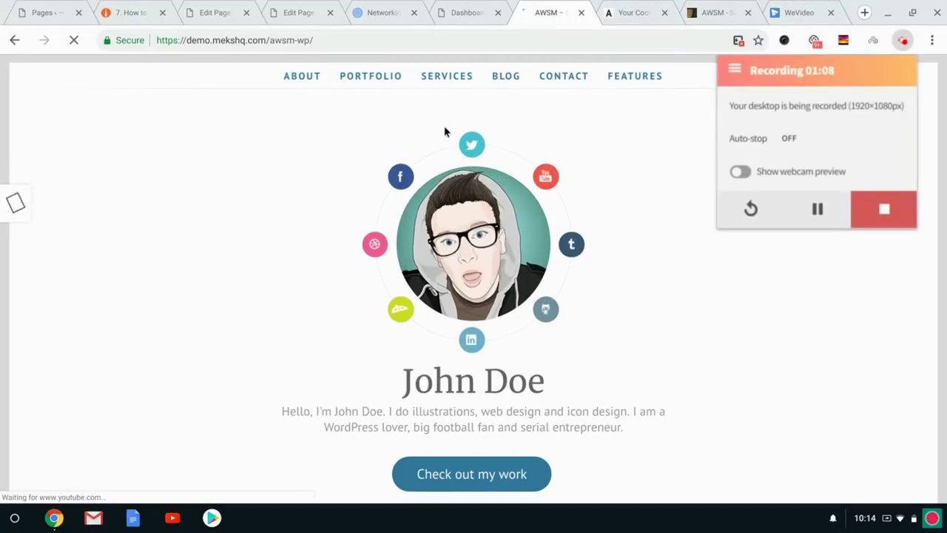
pyautogui.click(244, 138)
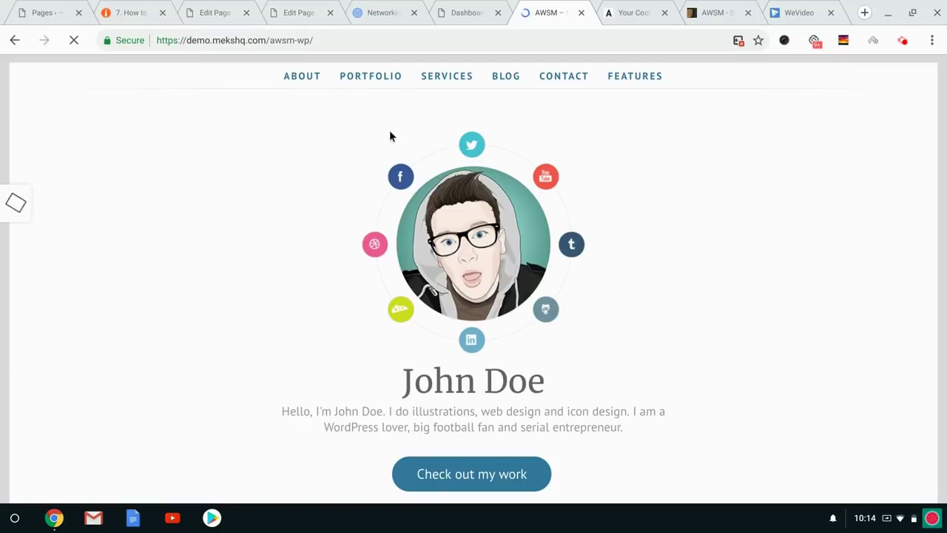
pyautogui.scroll(-4, 389, 132)
pyautogui.scroll(-15, 389, 136)
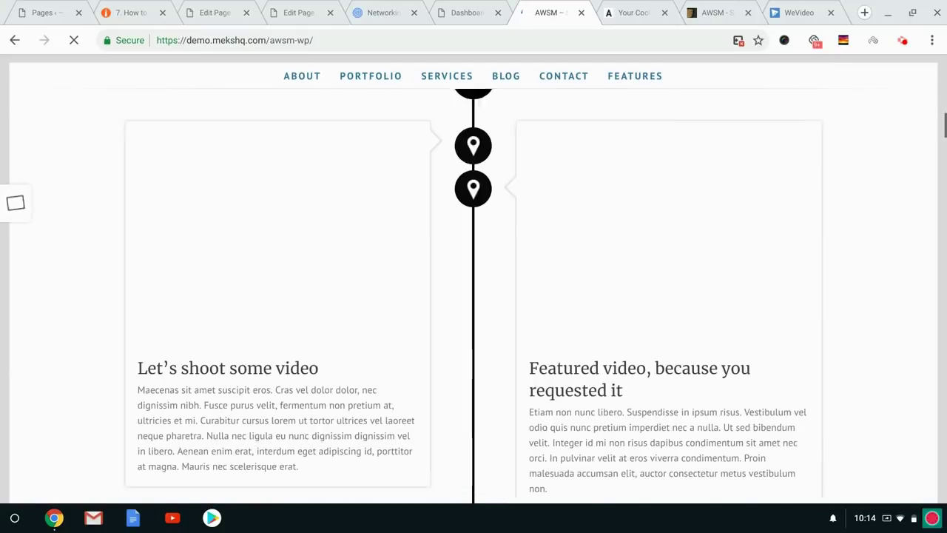
pyautogui.scroll(20, 474, 281)
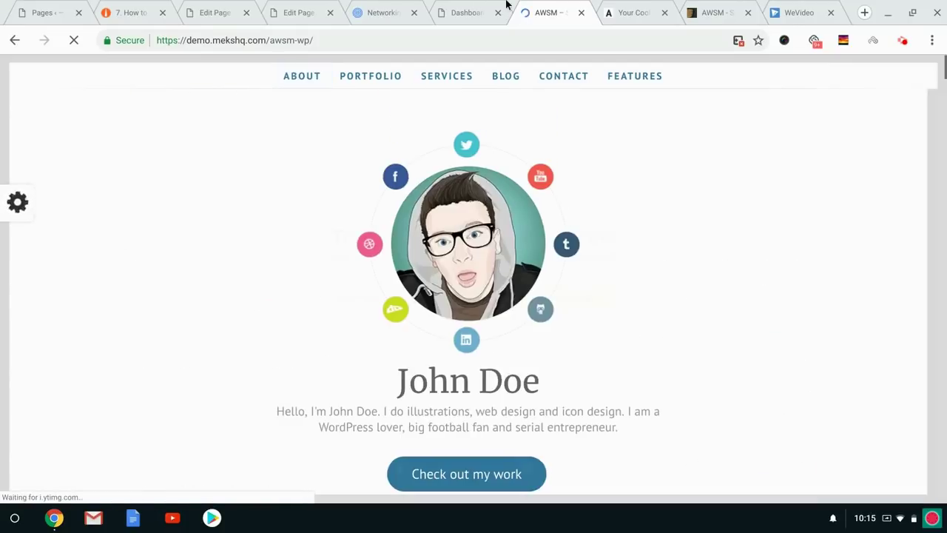
pyautogui.click(618, 6)
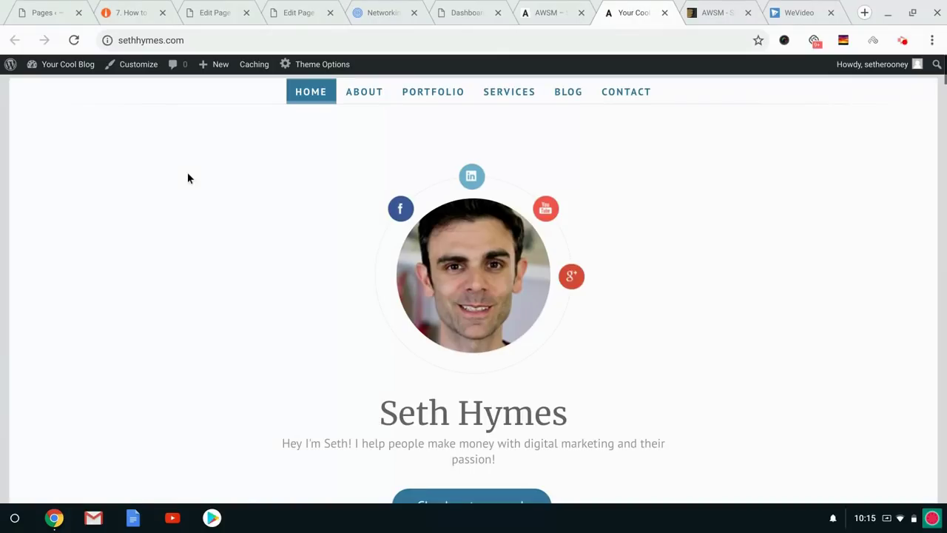
# View the site's Portfolio page, then jump back to the About Me and Home sections.
pyautogui.scroll(-6, 188, 177)
pyautogui.scroll(5, 187, 178)
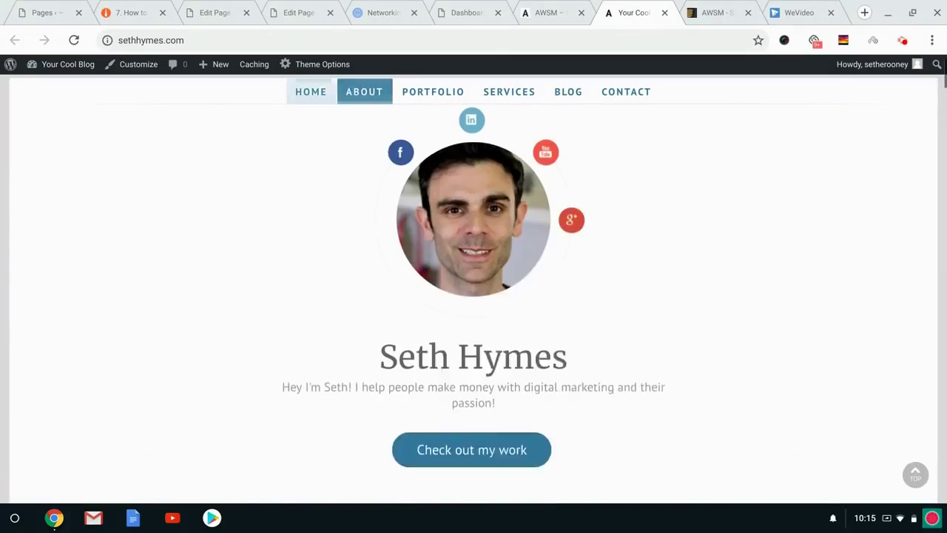
pyautogui.scroll(1, 215, 234)
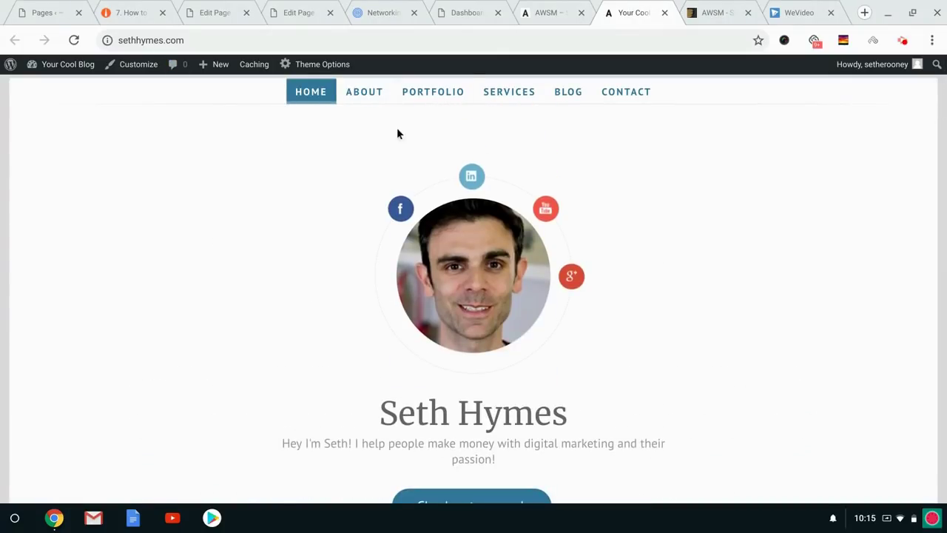
pyautogui.click(434, 96)
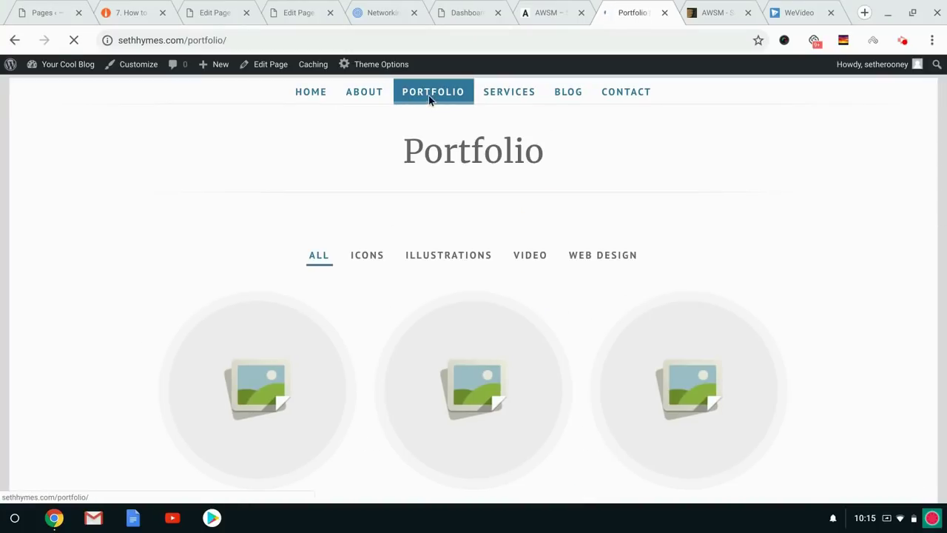
pyautogui.click(368, 98)
pyautogui.click(319, 95)
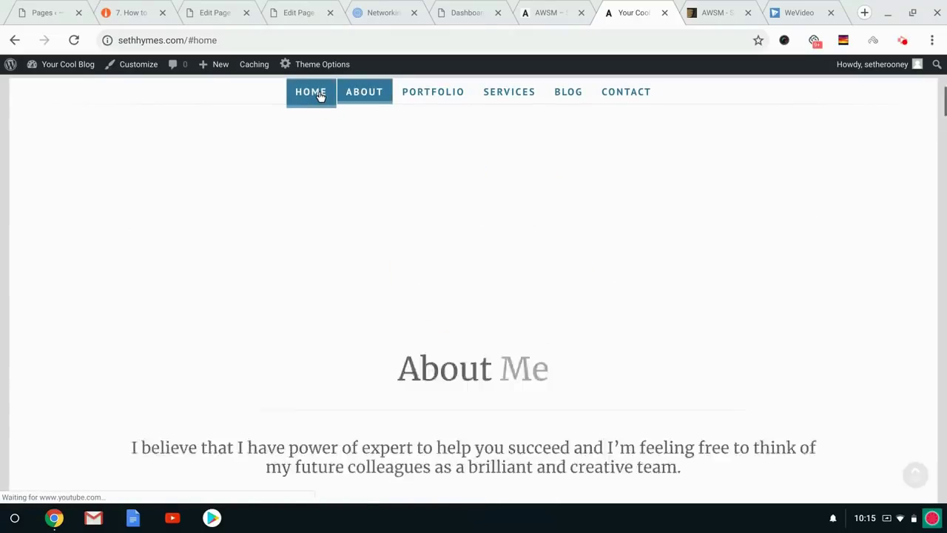
# Scroll through the homepage sections, return to the top, and go back to AWSM's ThemeForest page.
pyautogui.scroll(-4, 218, 224)
pyautogui.scroll(-15, 218, 219)
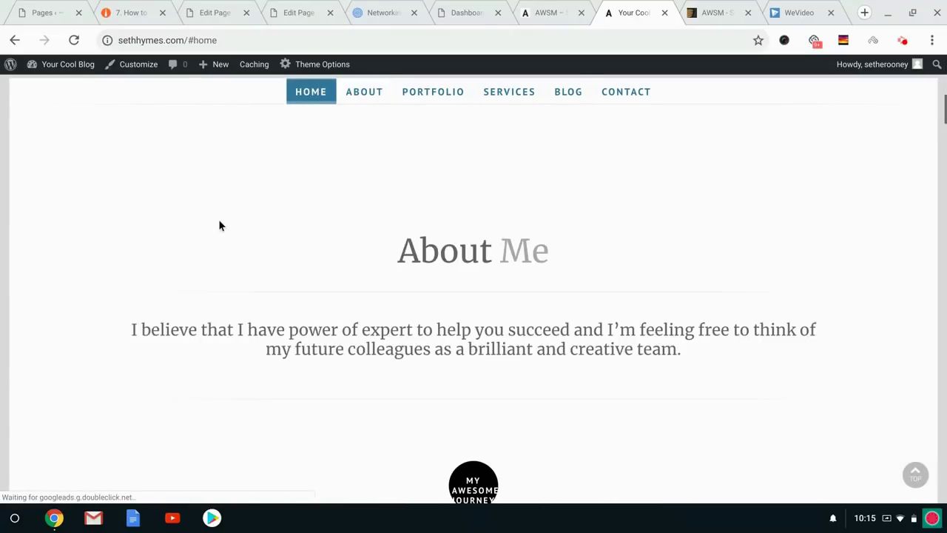
pyautogui.scroll(-20, 474, 296)
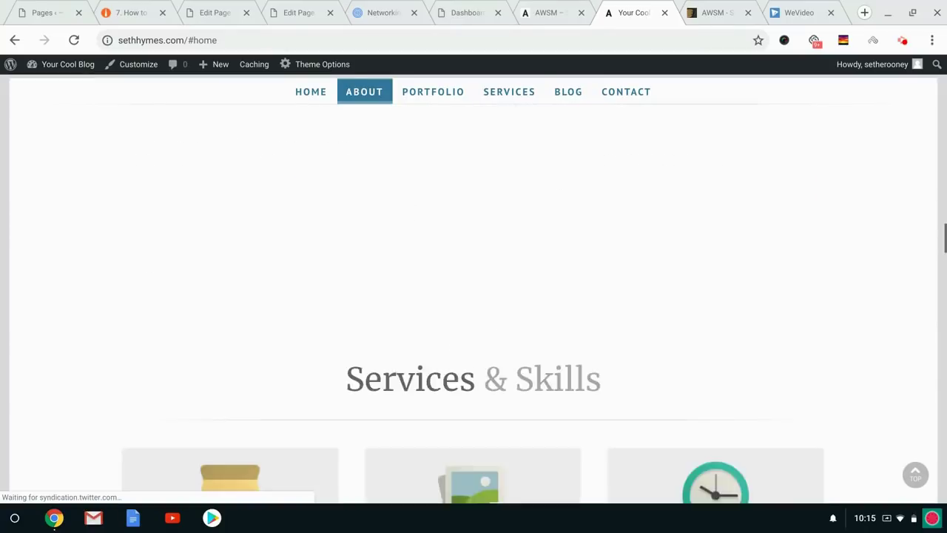
pyautogui.scroll(-20, 473, 296)
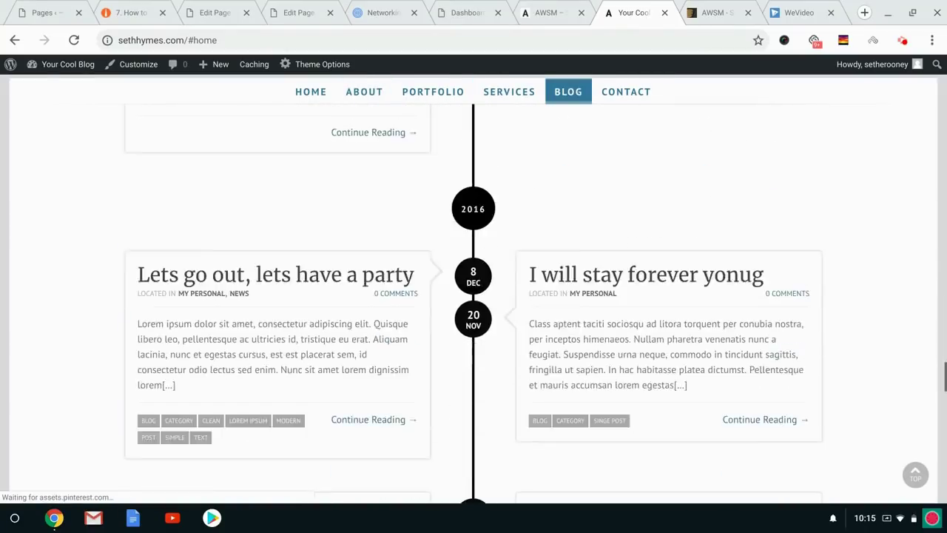
pyautogui.scroll(-2, 474, 296)
pyautogui.press('Home')
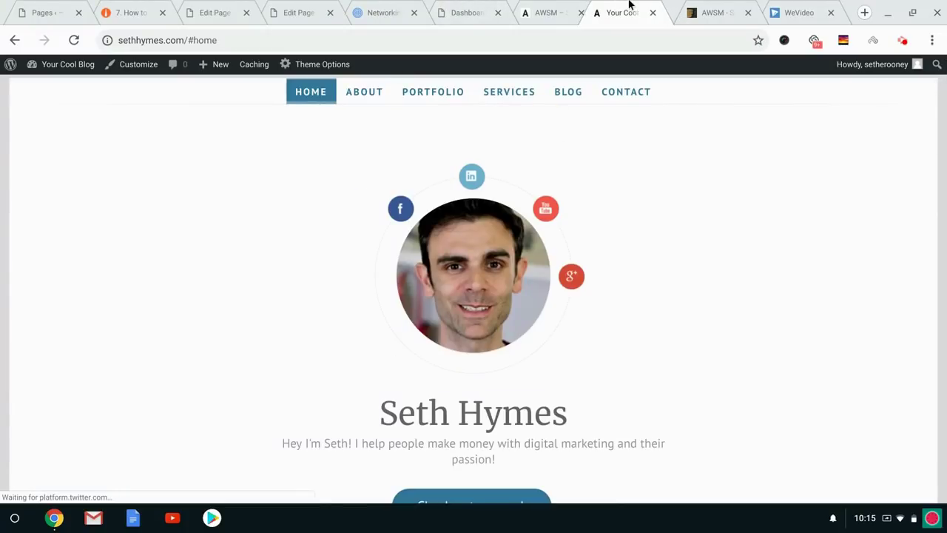
pyautogui.click(703, 11)
pyautogui.scroll(5, 602, 193)
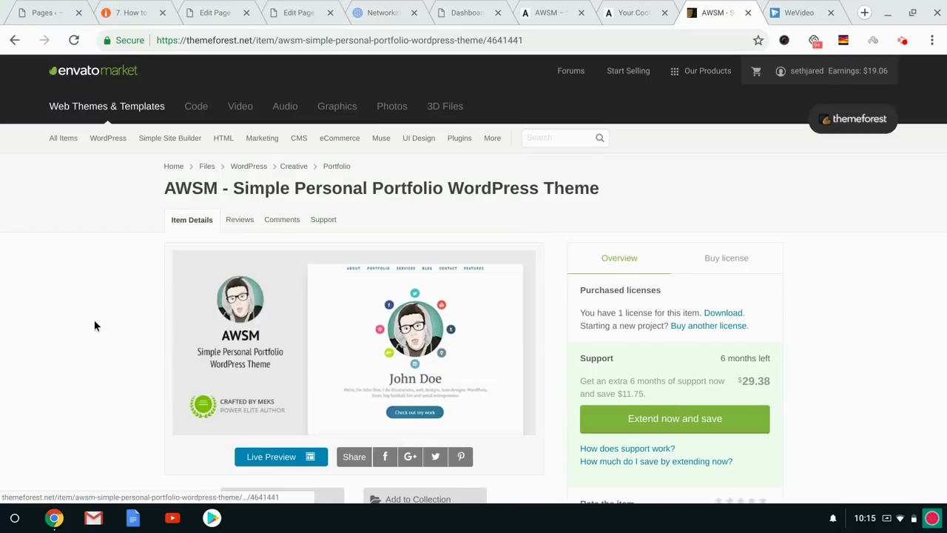
# Check AWSM Theme Options > General > Demo Importer shows AWSM Default already imported, then return to the demo.
pyautogui.click(460, 7)
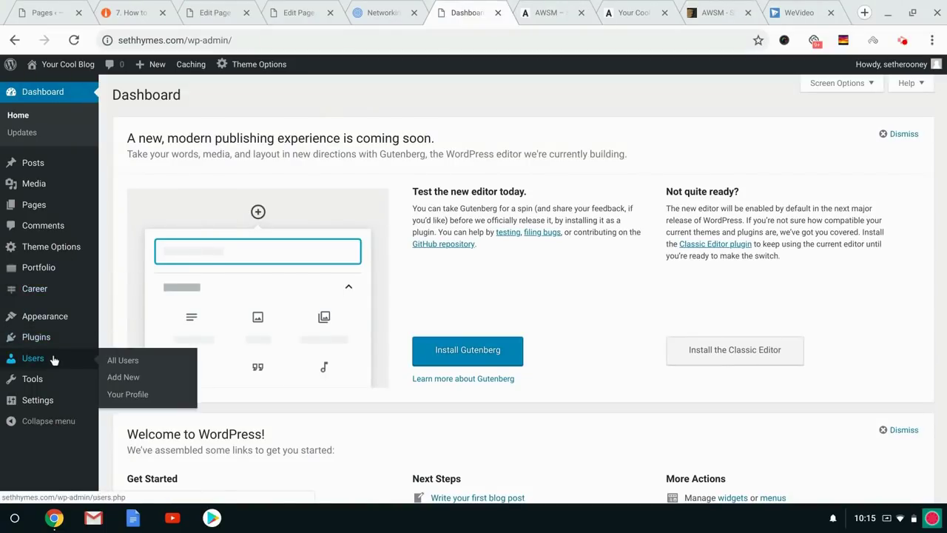
pyautogui.moveTo(51, 316)
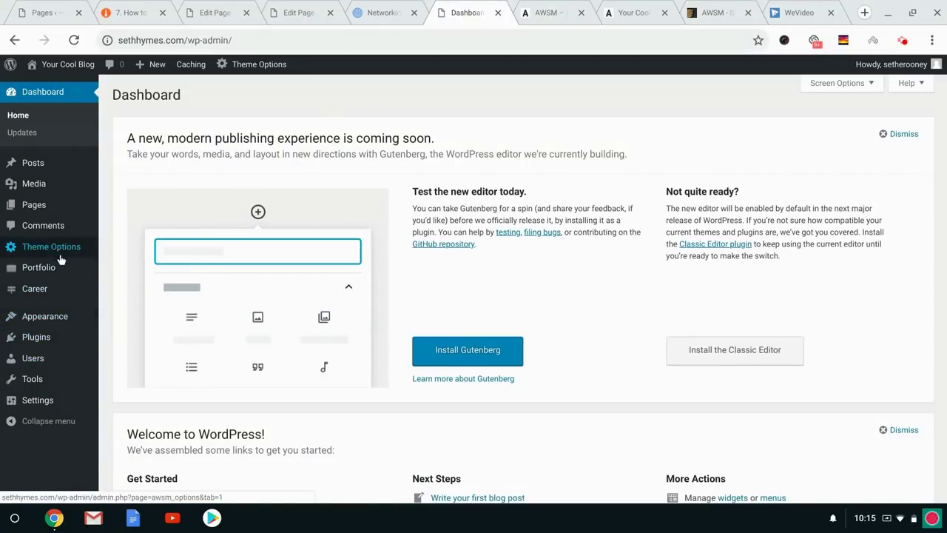
pyautogui.moveTo(61, 251)
pyautogui.click(139, 249)
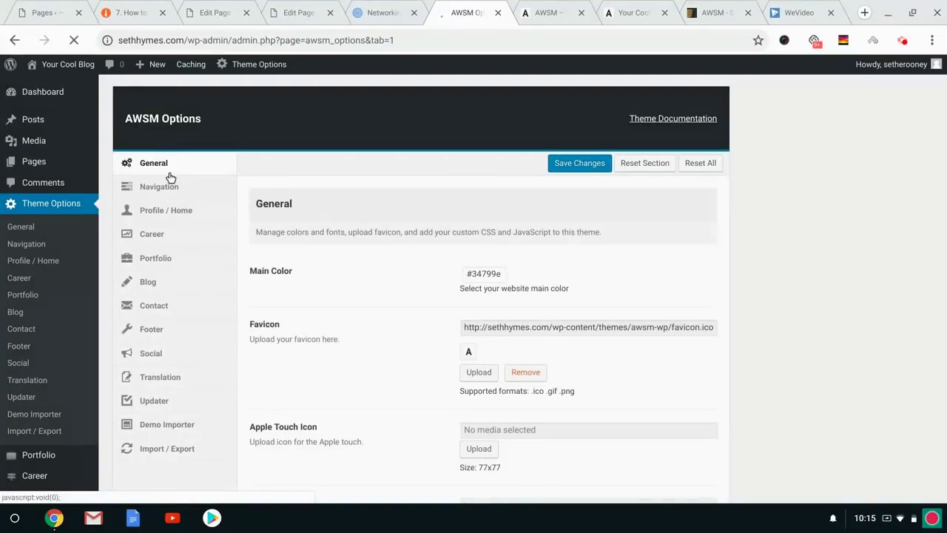
pyautogui.click(156, 425)
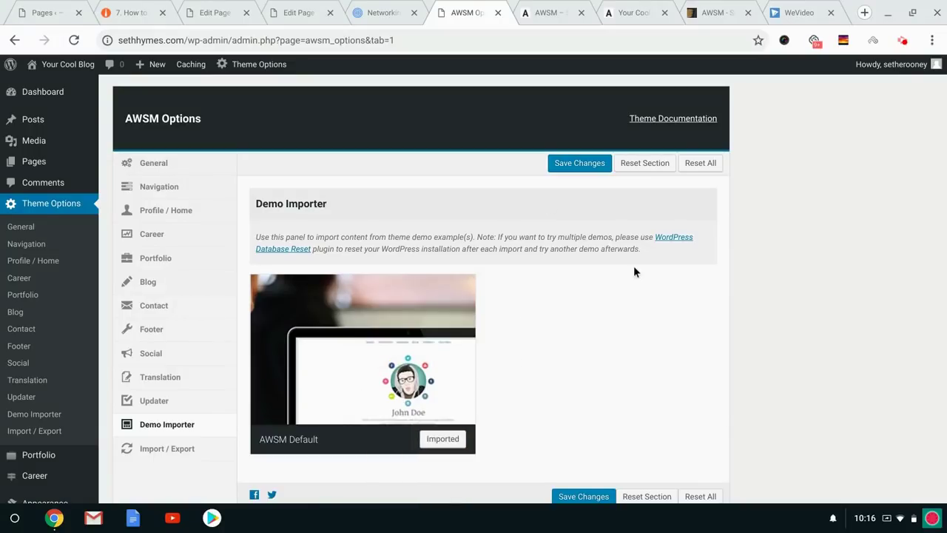
pyautogui.moveTo(398, 441)
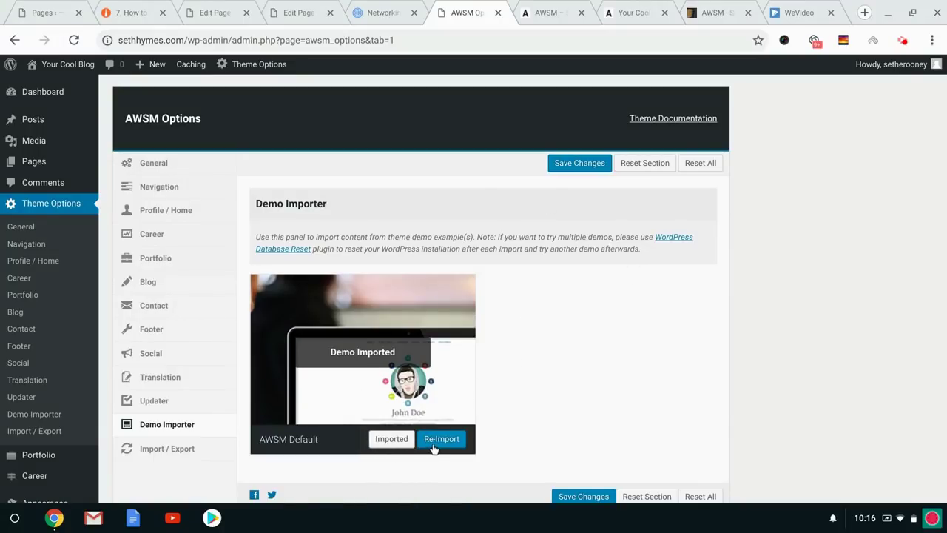
pyautogui.click(545, 8)
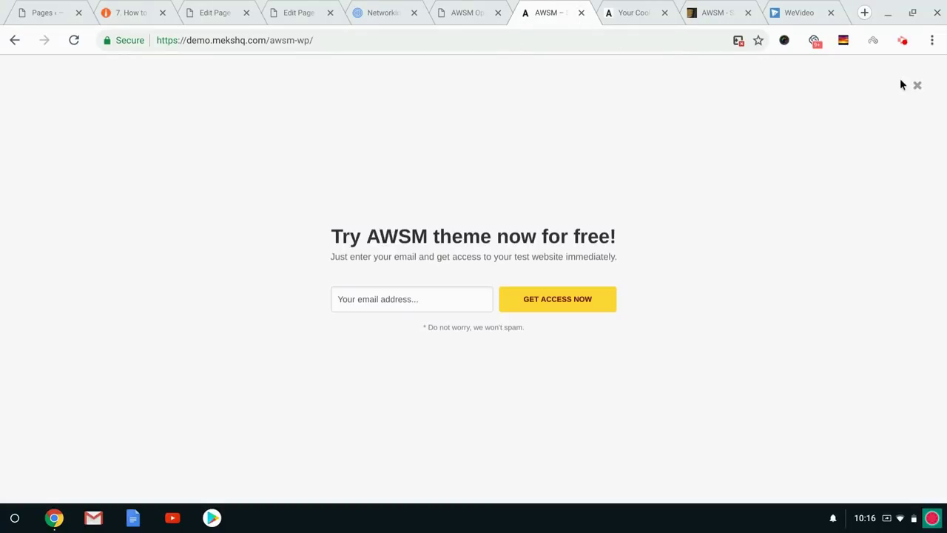
# Dismiss the Try AWSM prompt, close the demo tab, and skim sethhymes.com top to bottom.
pyautogui.click(916, 86)
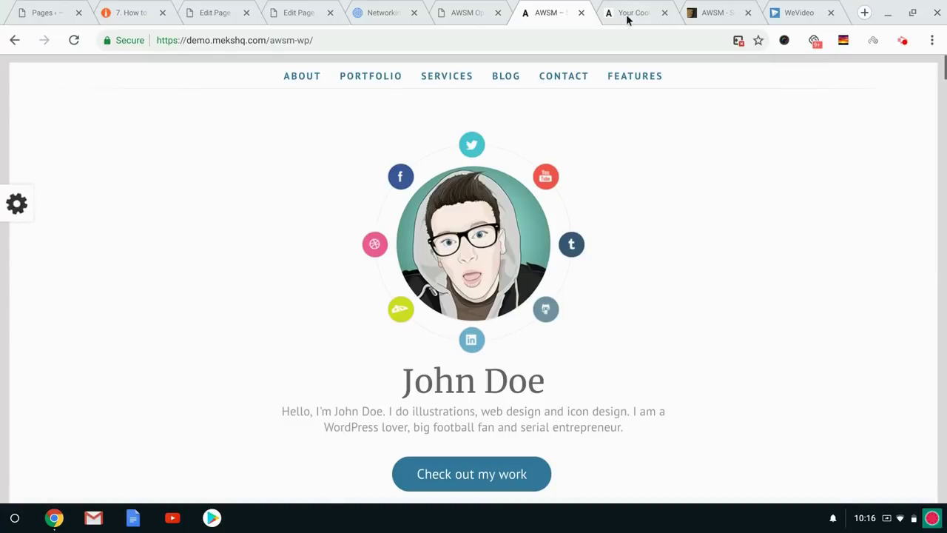
pyautogui.click(582, 13)
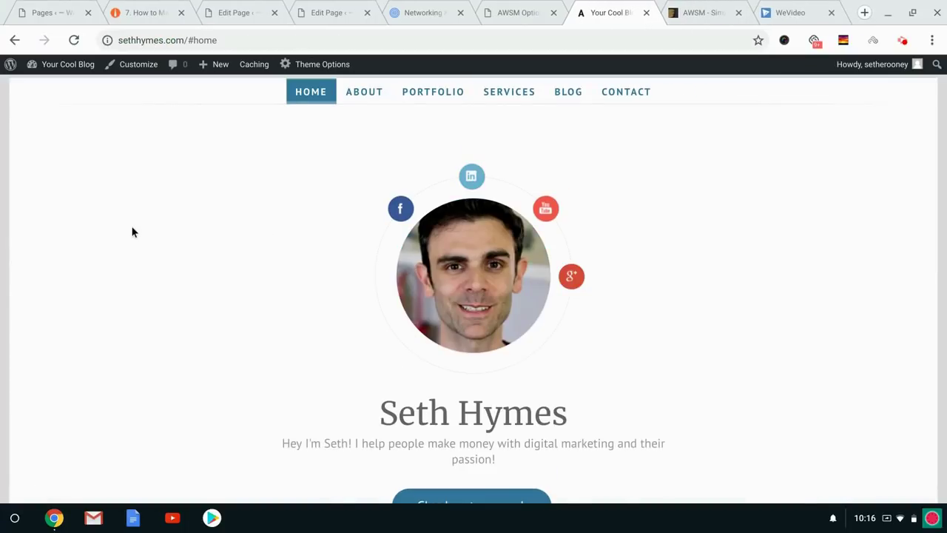
pyautogui.scroll(-10, 131, 230)
pyautogui.press('End')
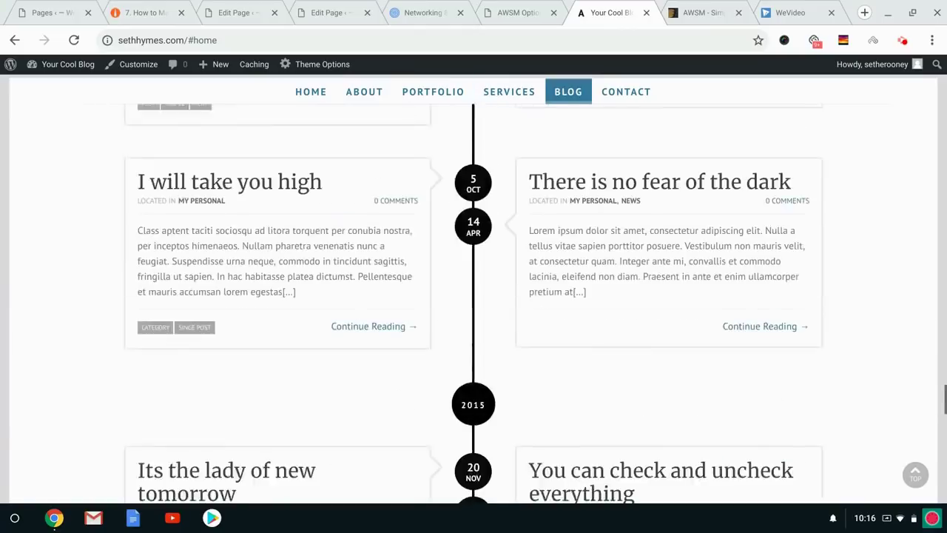
pyautogui.press('Home')
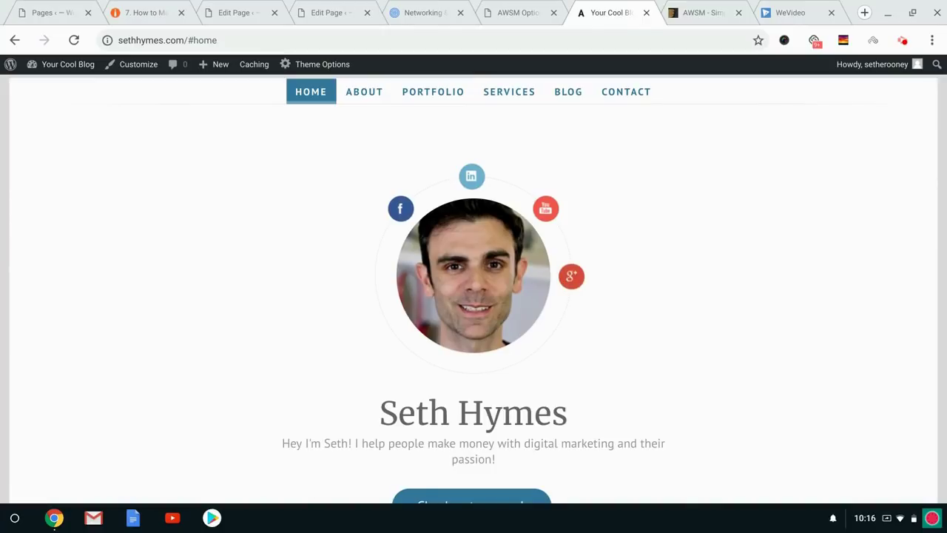
# Look over About Me, Services & Skills, the blog timeline and Contact Me, then return to the top.
pyautogui.press('pagedown')
pyautogui.press('pagedown')
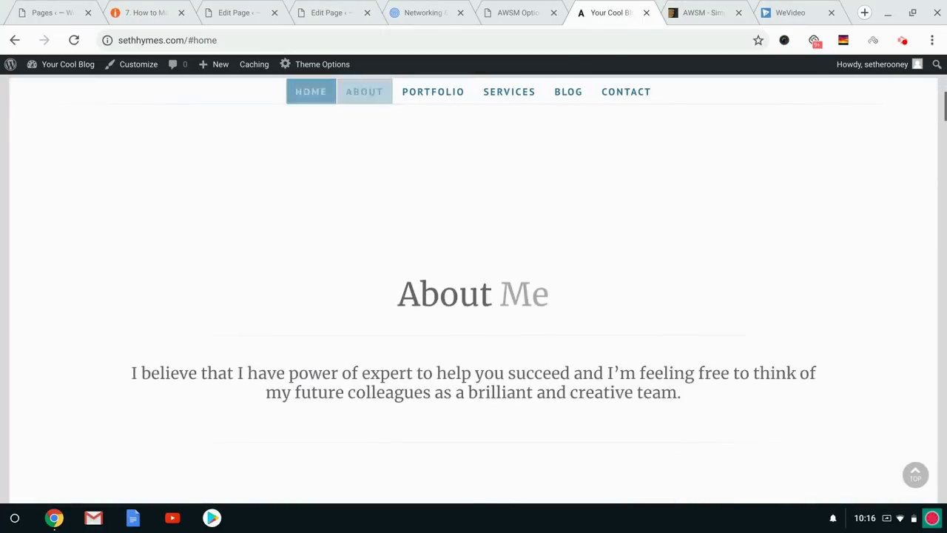
pyautogui.press('Down')
pyautogui.scroll(-5, 246, 200)
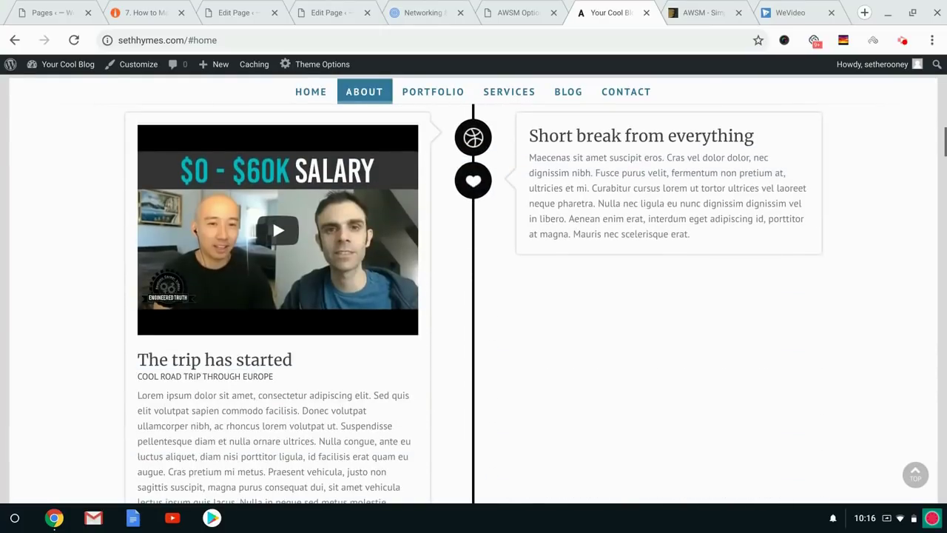
pyautogui.scroll(5, 459, 228)
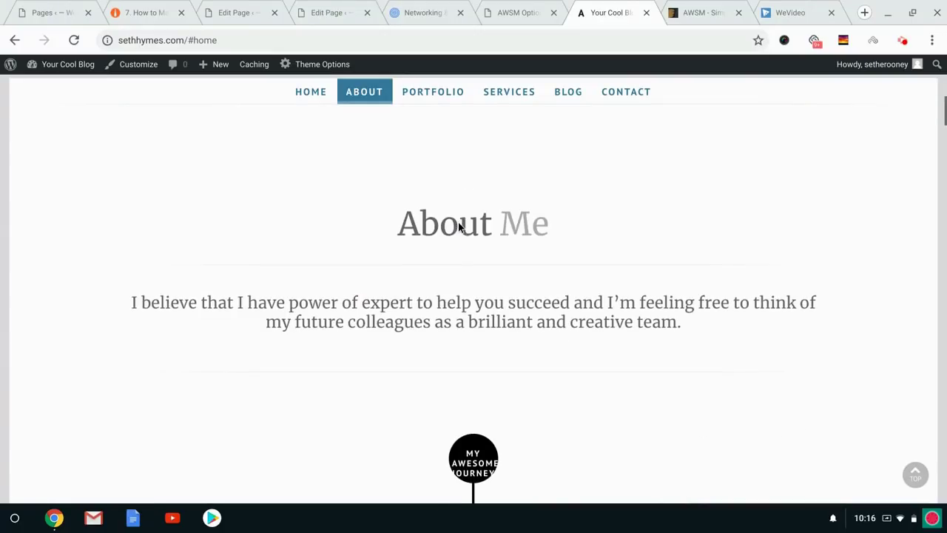
pyautogui.scroll(-12, 482, 243)
pyautogui.scroll(6, 482, 243)
pyautogui.scroll(4, 182, 233)
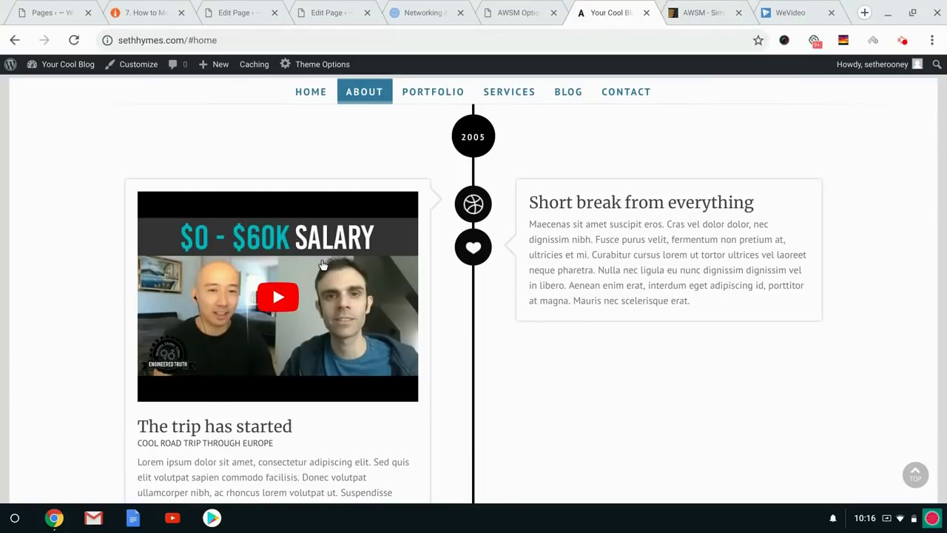
pyautogui.scroll(-6, 517, 229)
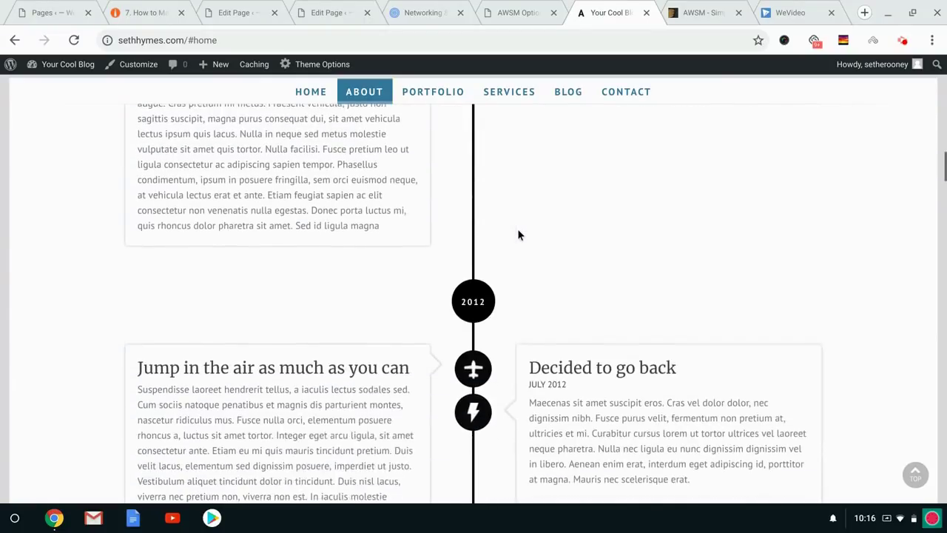
pyautogui.scroll(8, 462, 291)
pyautogui.scroll(-2, 331, 330)
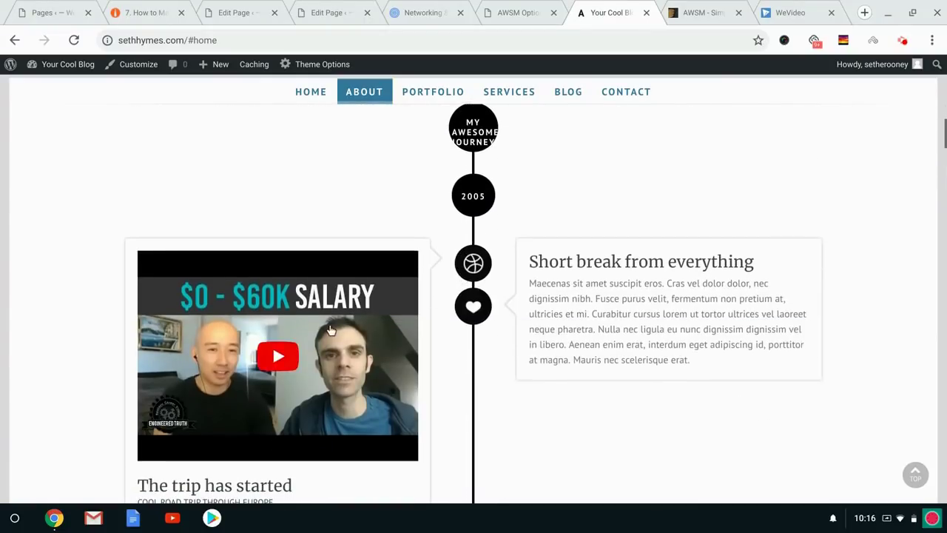
pyautogui.scroll(-6, 331, 329)
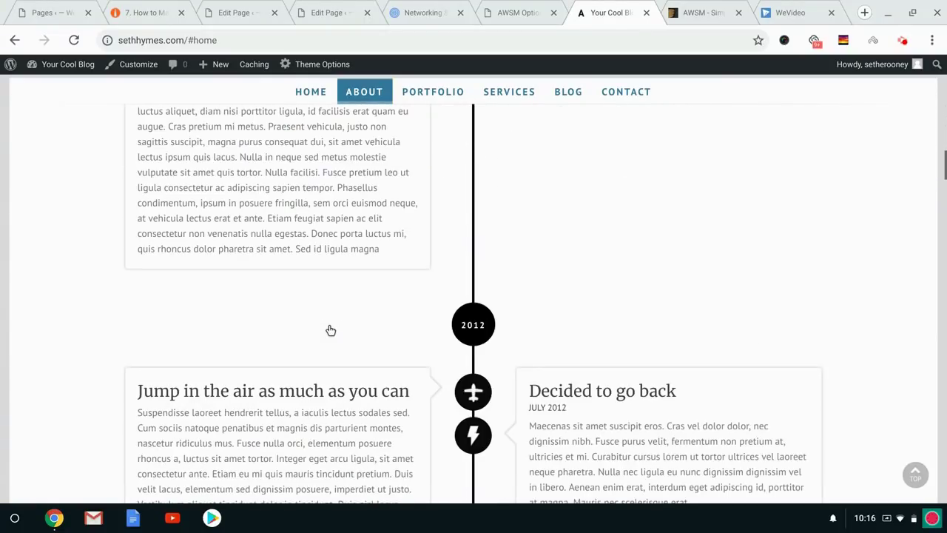
pyautogui.scroll(-15, 490, 333)
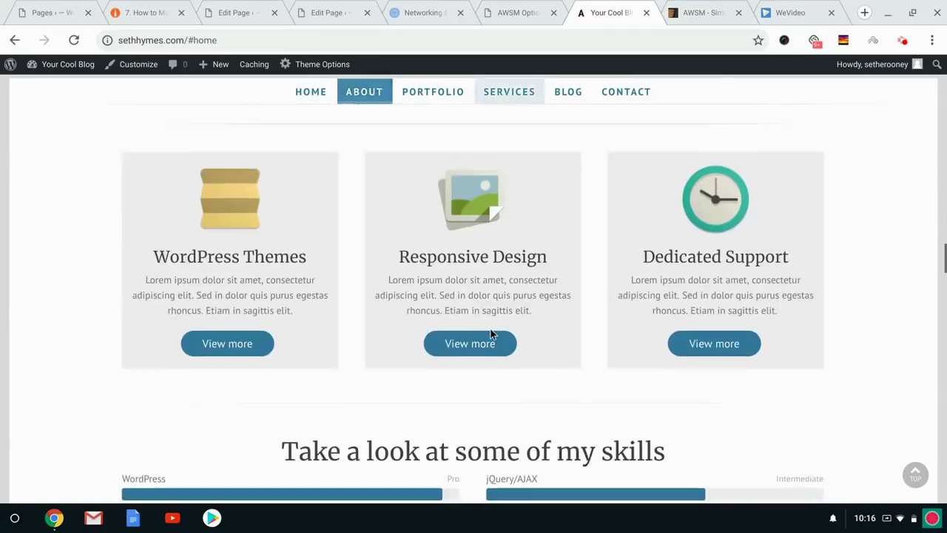
pyautogui.scroll(3, 490, 333)
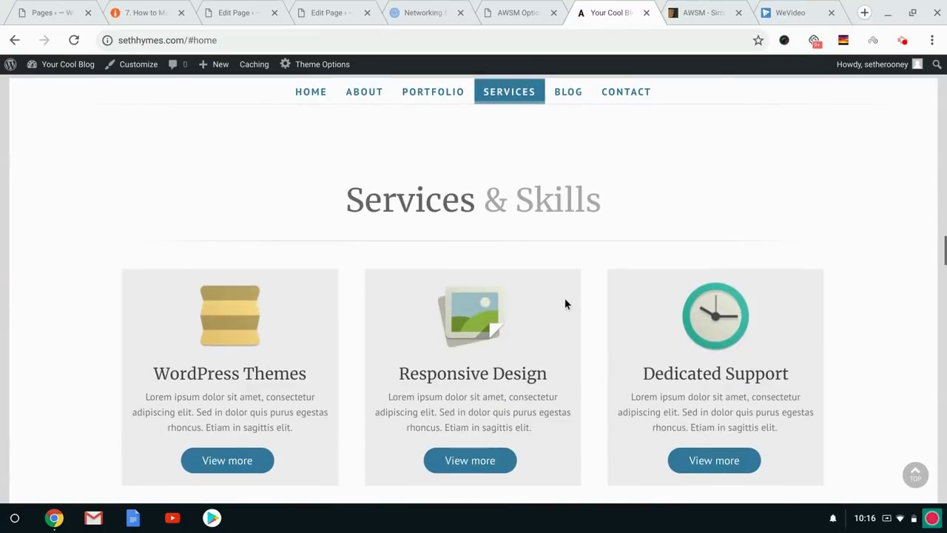
pyautogui.scroll(-5, 564, 303)
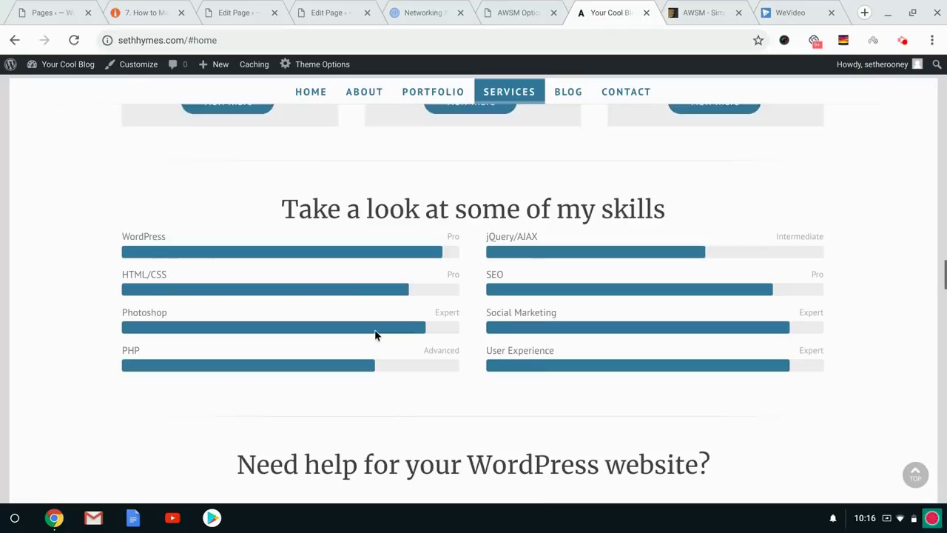
pyautogui.scroll(-12, 374, 334)
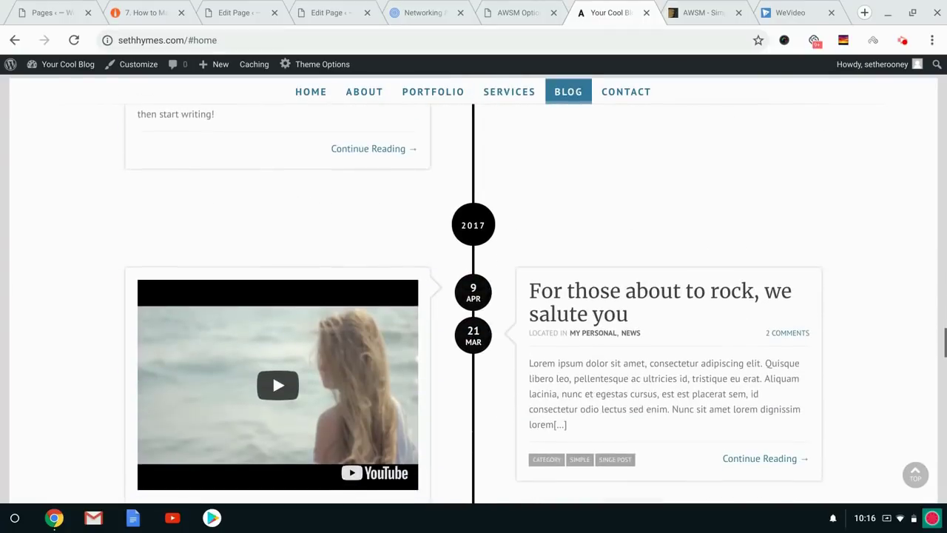
pyautogui.scroll(-15, 562, 328)
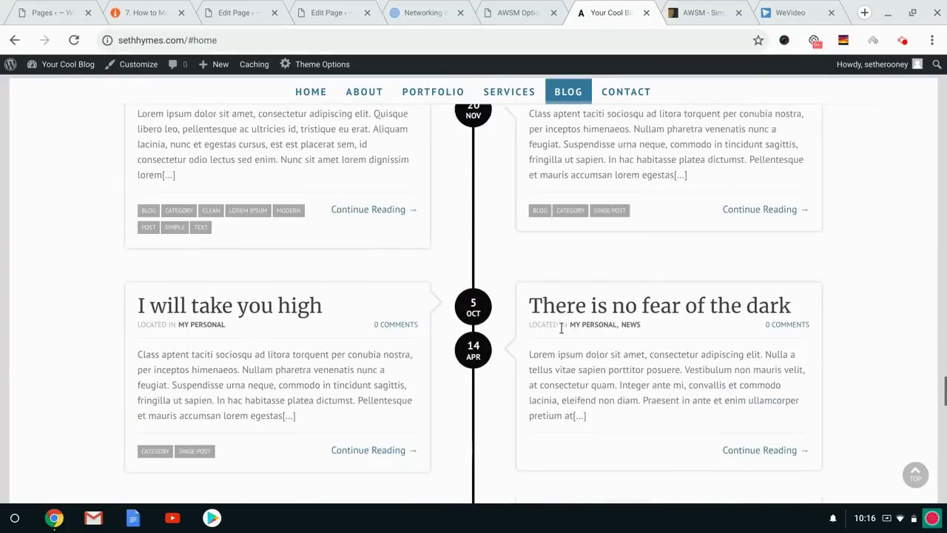
pyautogui.scroll(-5, 473, 296)
pyautogui.scroll(2, 473, 296)
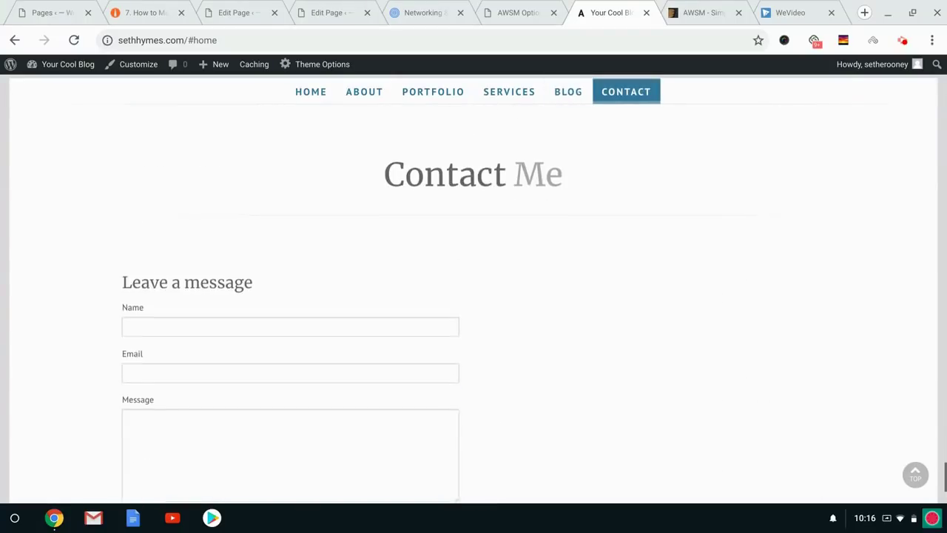
pyautogui.scroll(-1, 473, 296)
pyautogui.scroll(-3, 526, 234)
pyautogui.press('Home')
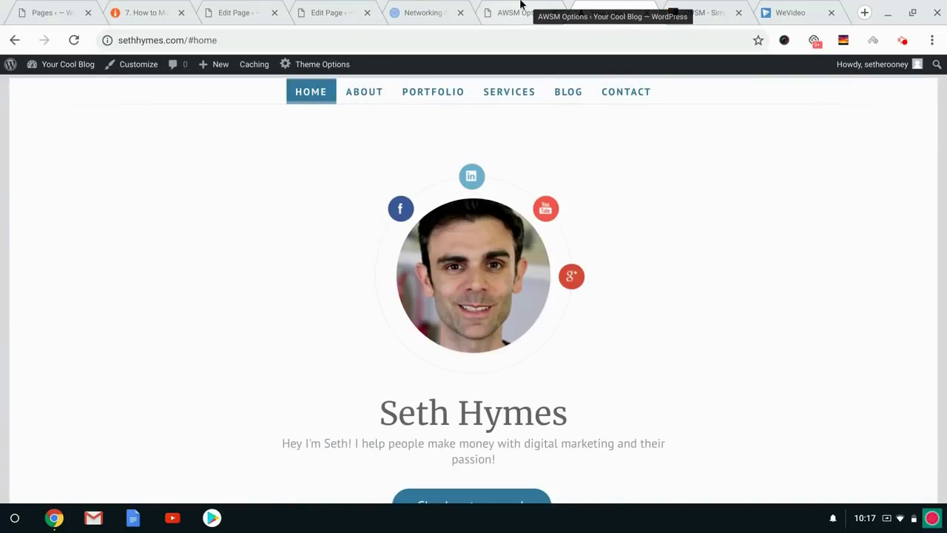
pyautogui.click(521, 7)
pyautogui.click(158, 287)
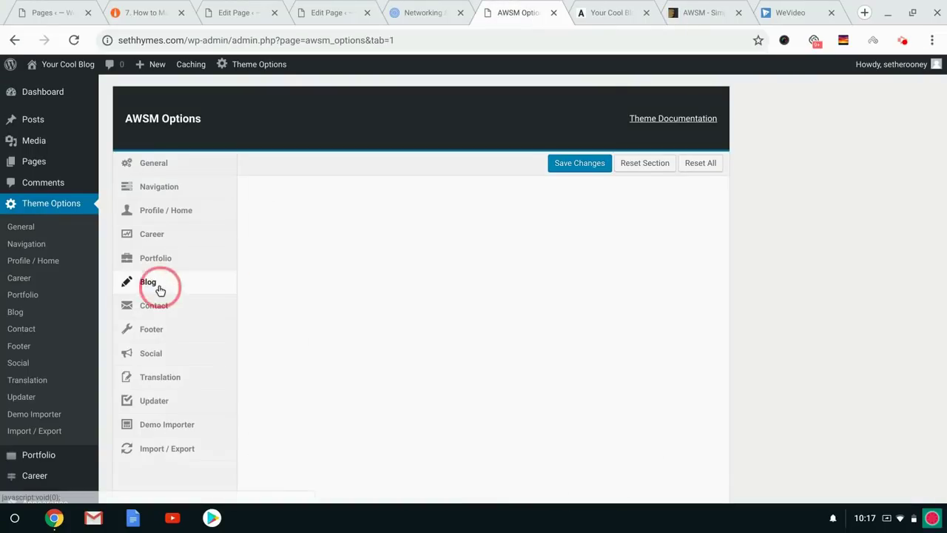
pyautogui.scroll(-2, 395, 281)
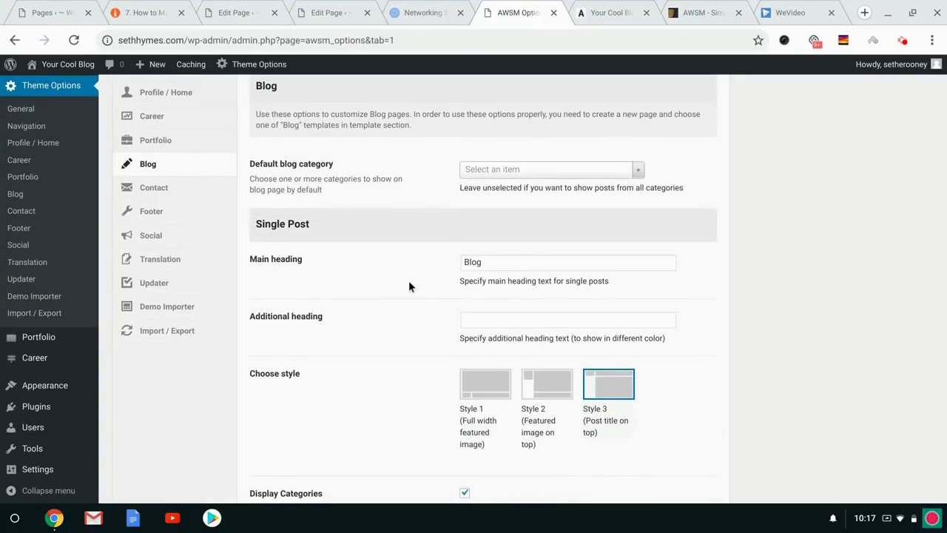
pyautogui.scroll(-3, 409, 285)
pyautogui.scroll(5, 409, 284)
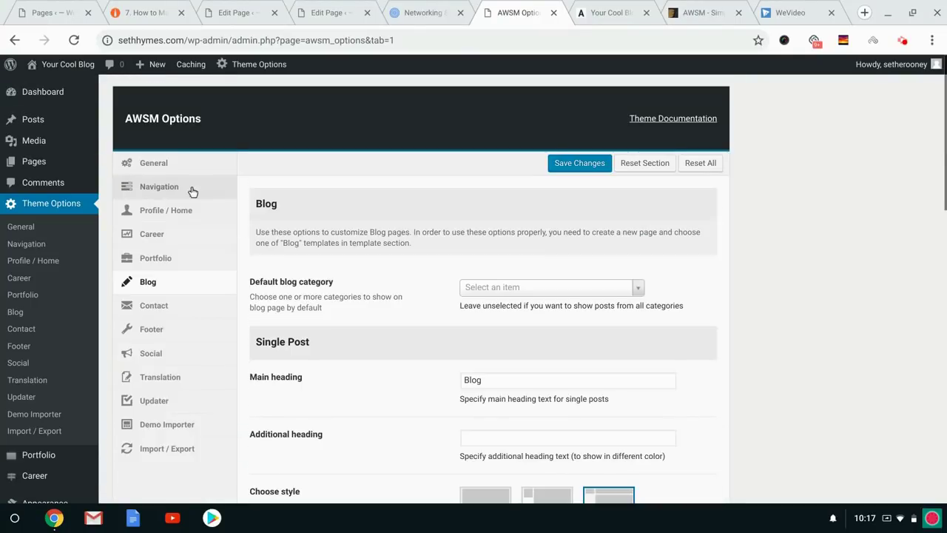
pyautogui.click(183, 164)
pyautogui.scroll(-1, 414, 259)
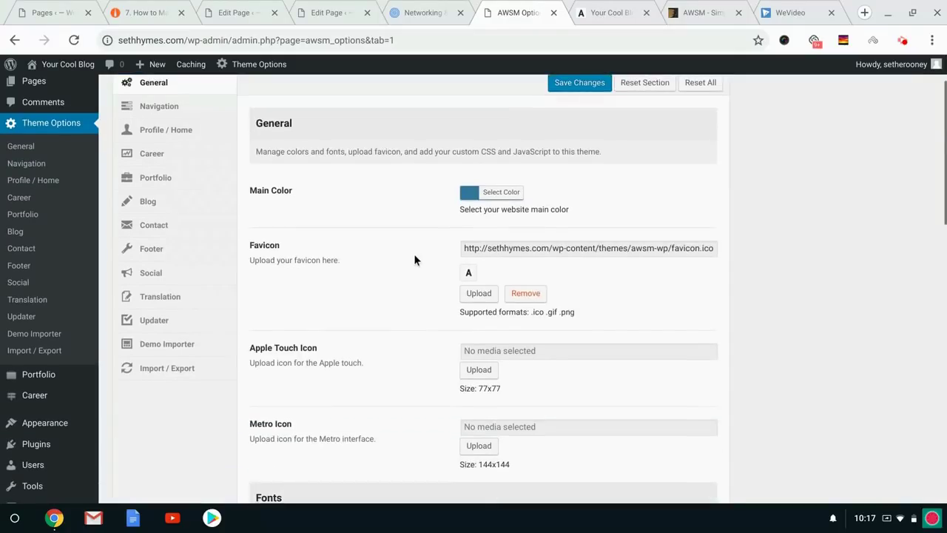
pyautogui.scroll(-7, 415, 259)
pyautogui.scroll(8, 415, 259)
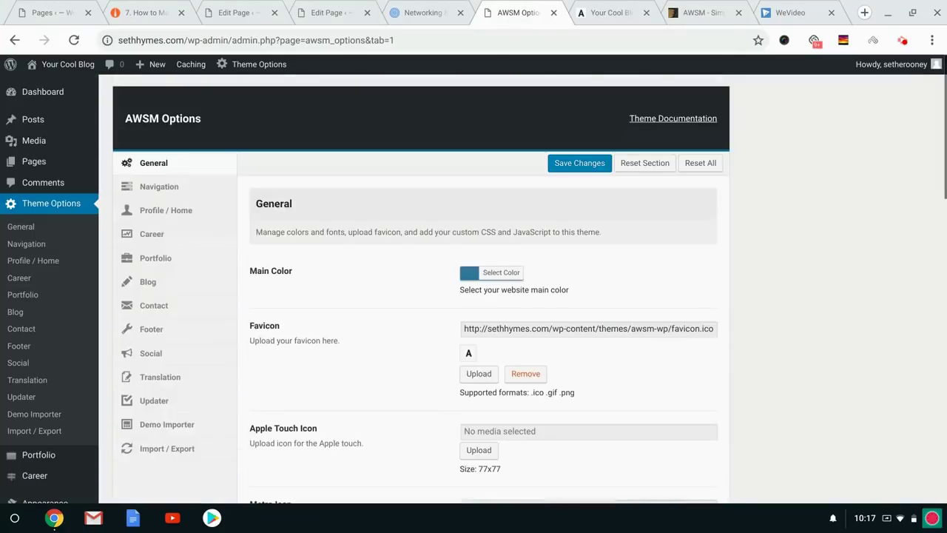
pyautogui.click(172, 208)
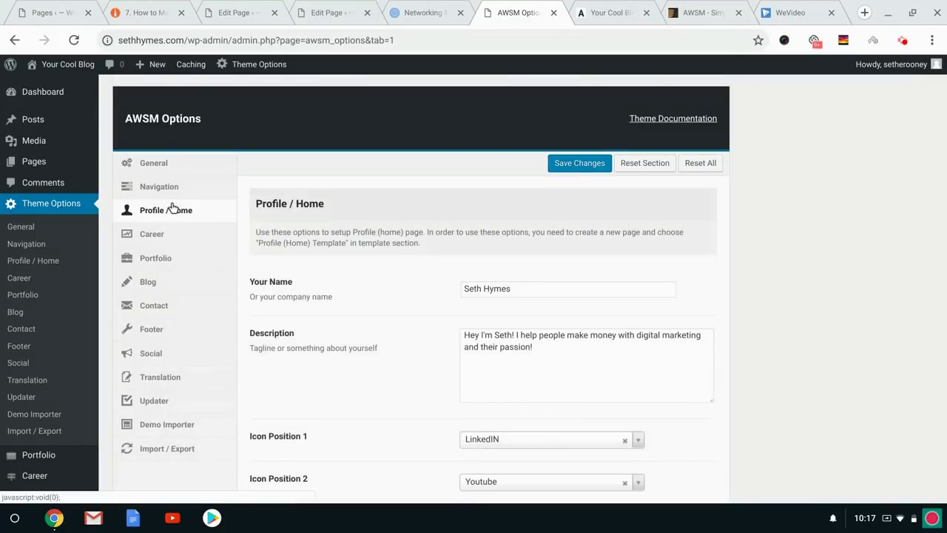
pyautogui.click(494, 344)
pyautogui.scroll(-3, 404, 356)
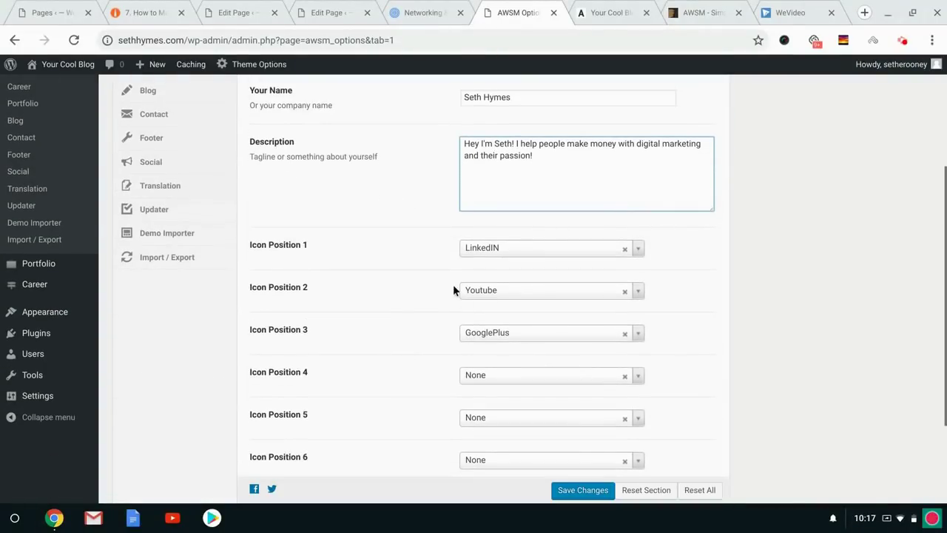
pyautogui.scroll(3, 434, 314)
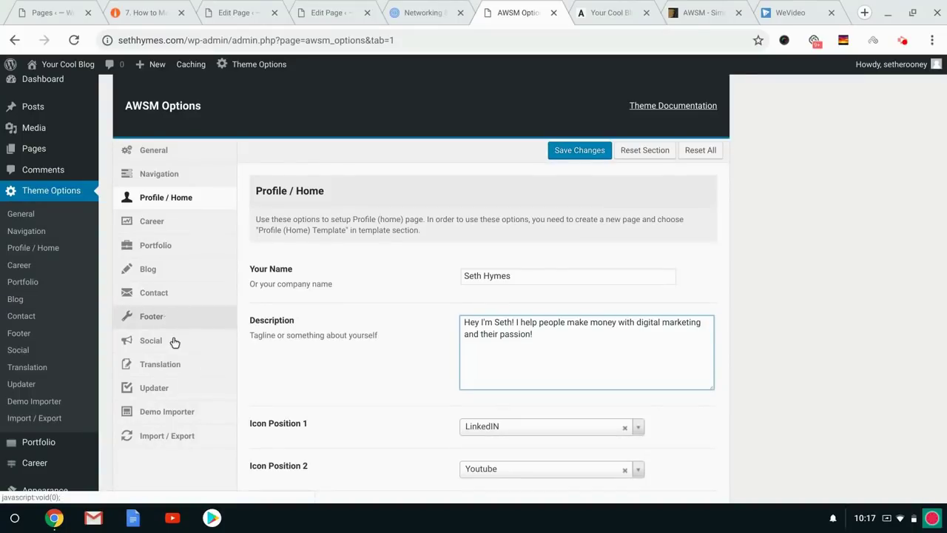
pyautogui.scroll(-4, 399, 331)
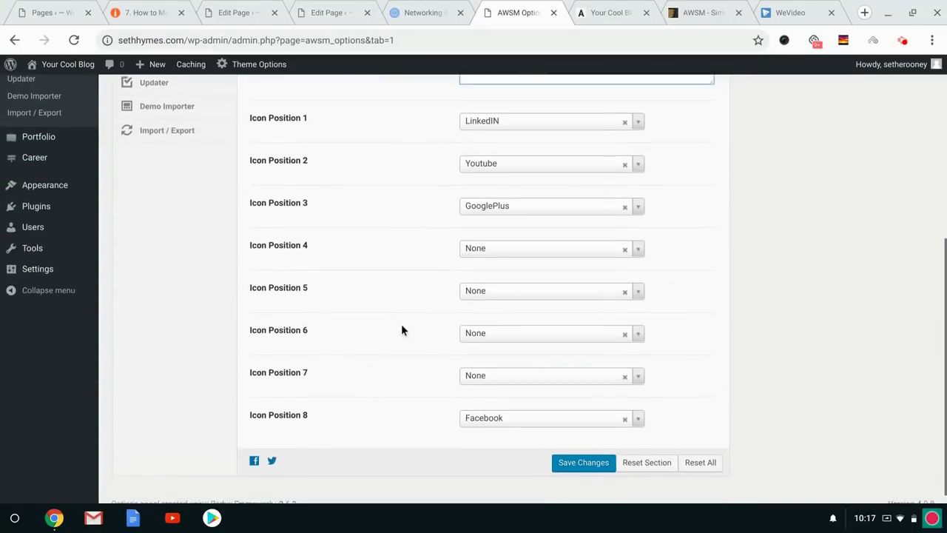
pyautogui.scroll(5, 401, 331)
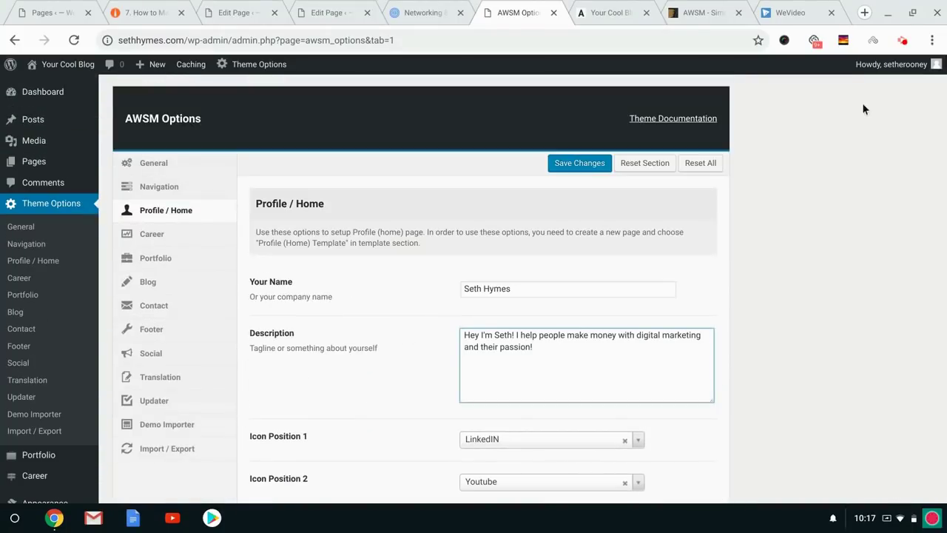
pyautogui.click(903, 42)
pyautogui.click(810, 211)
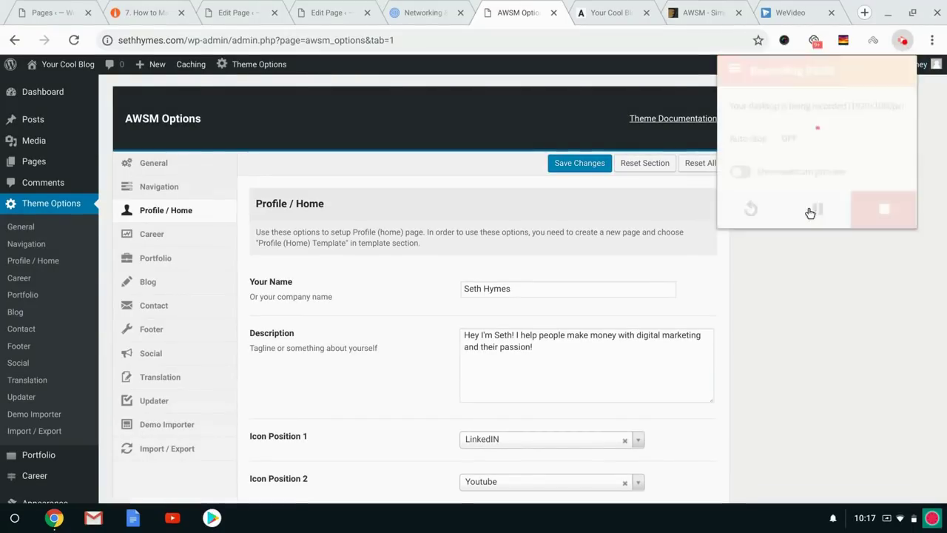
pyautogui.click(776, 300)
pyautogui.click(581, 7)
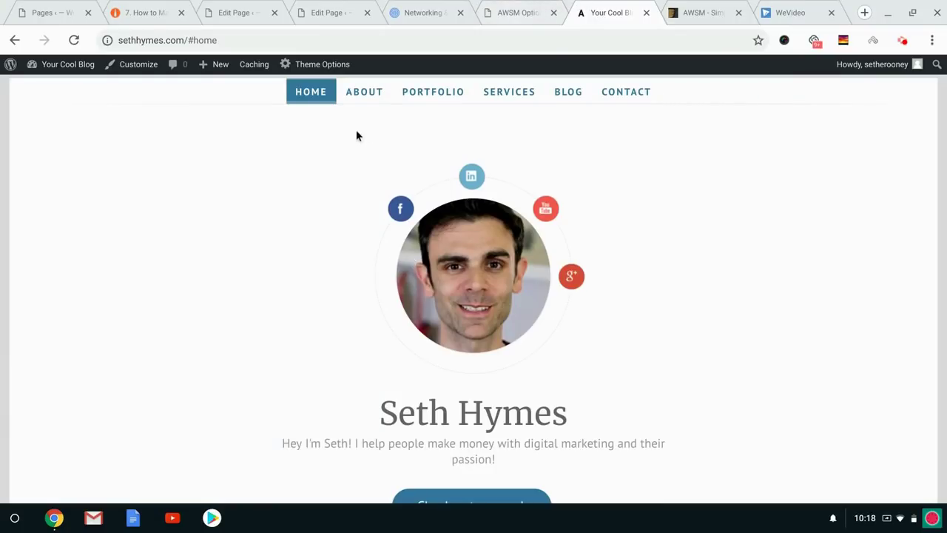
# Open the Home page in the editor to check its template and featured image, then return to All Pages.
pyautogui.click(488, 6)
pyautogui.moveTo(46, 171)
pyautogui.click(124, 166)
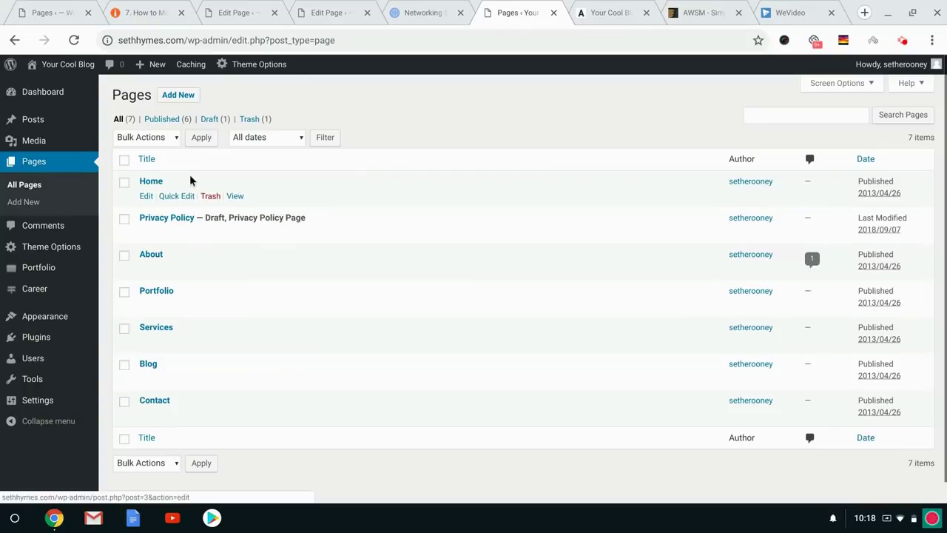
pyautogui.click(146, 196)
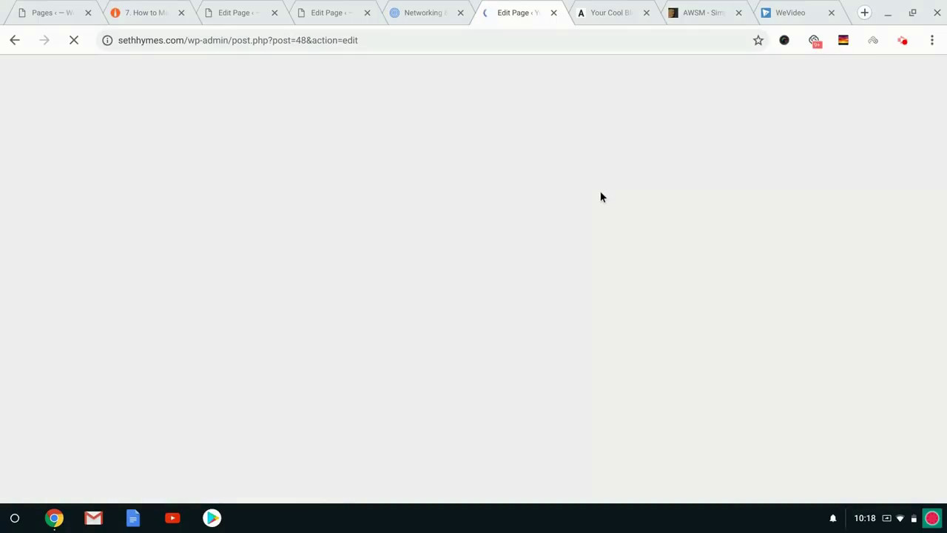
pyautogui.scroll(-3, 813, 275)
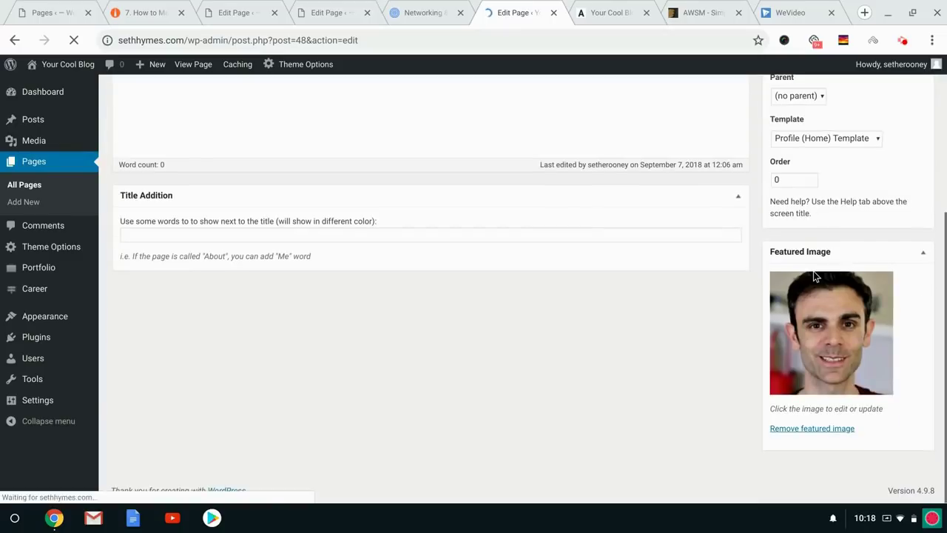
pyautogui.scroll(3, 620, 308)
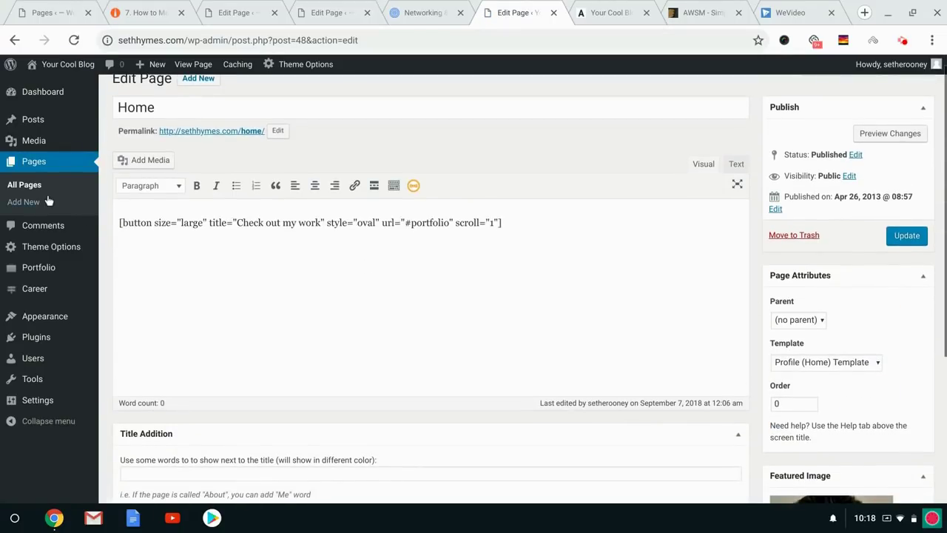
pyautogui.click(34, 186)
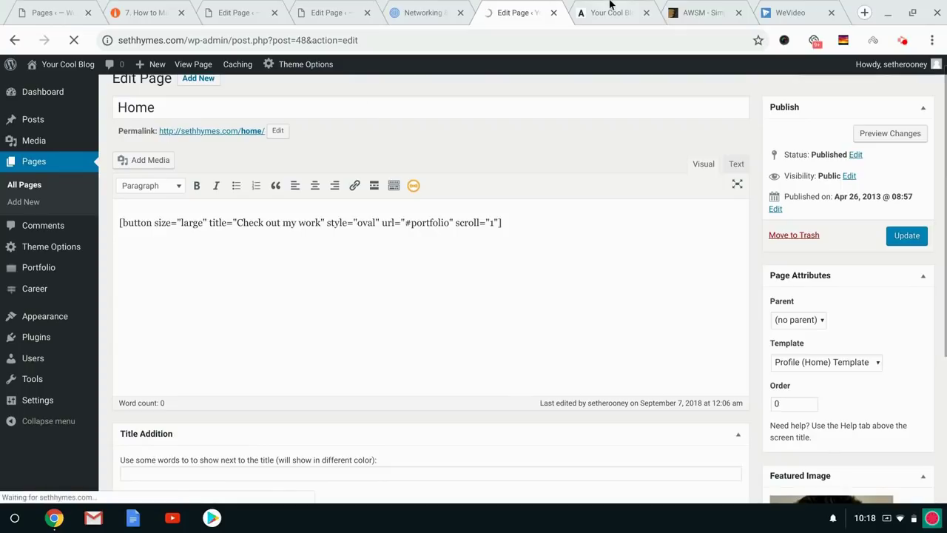
# Scroll the live site down to the blog timeline.
pyautogui.click(611, 10)
pyautogui.scroll(-10, 441, 300)
pyautogui.scroll(-15, 440, 299)
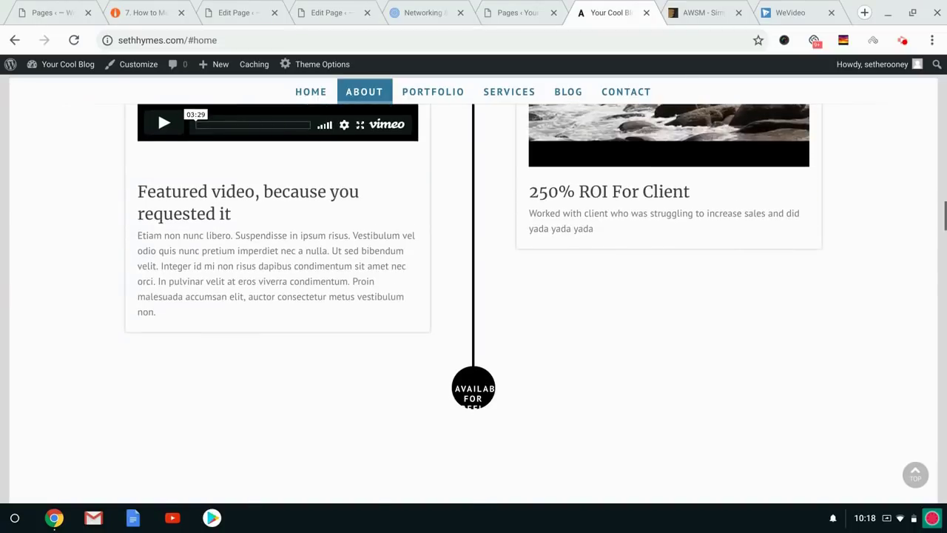
# Scroll the live 'My Awesome Journey' timeline, then return to the admin Pages list.
pyautogui.scroll(10, 473, 304)
pyautogui.scroll(3, 473, 303)
pyautogui.scroll(-5, 473, 304)
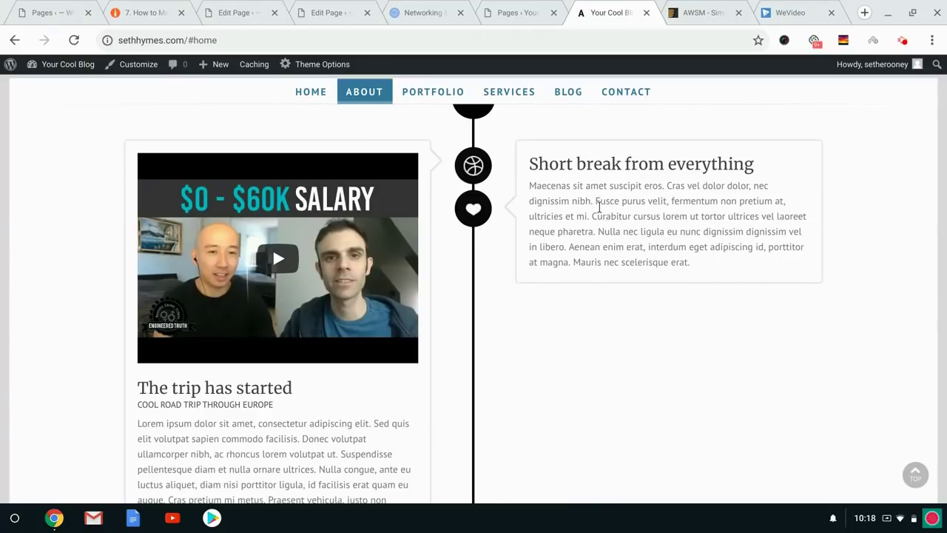
pyautogui.scroll(-8, 600, 207)
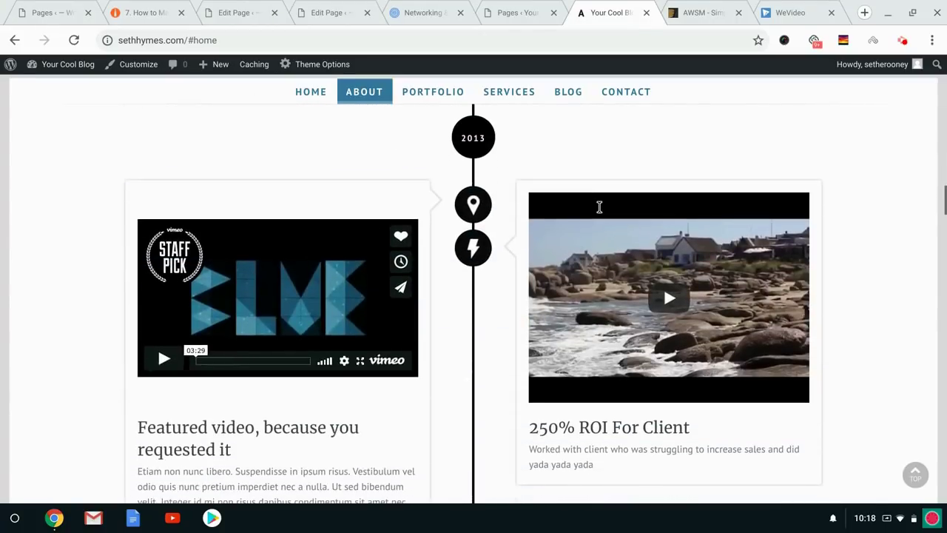
pyautogui.scroll(10, 599, 207)
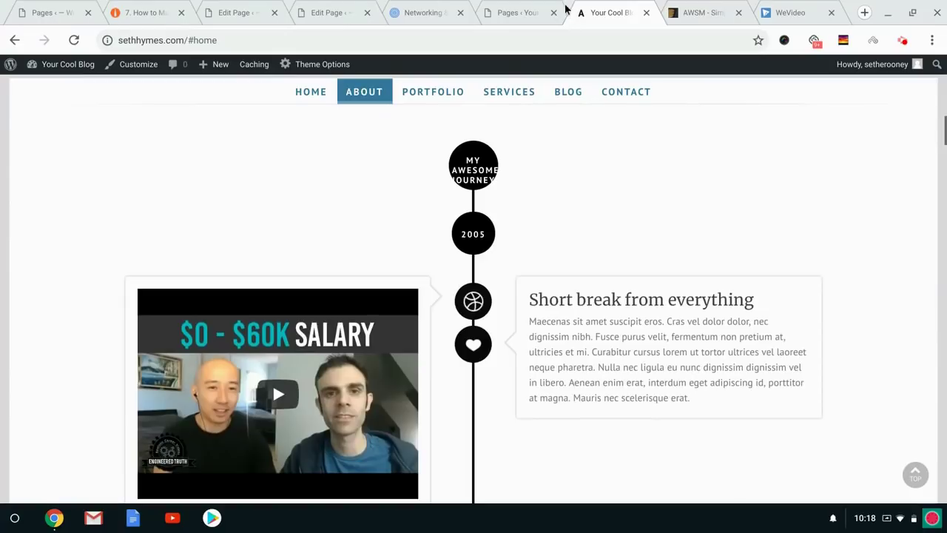
pyautogui.click(564, 11)
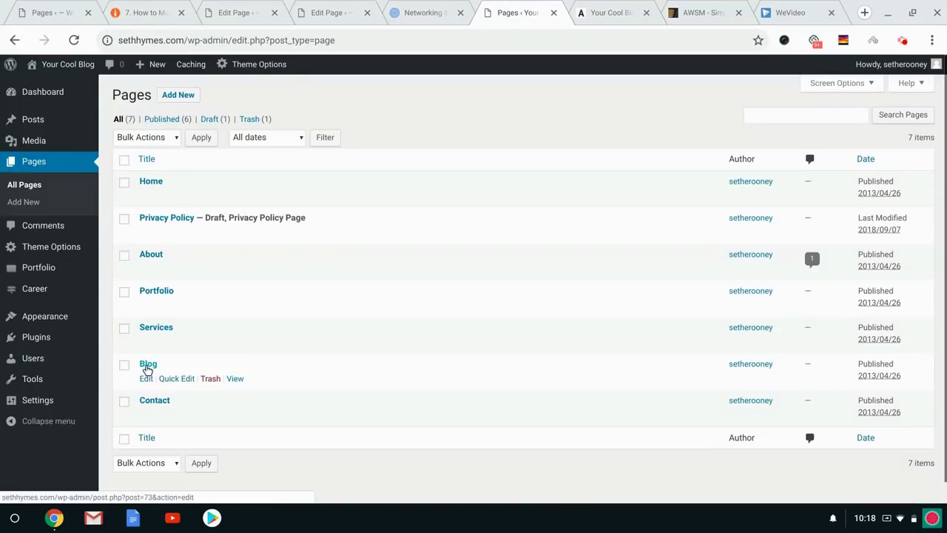
# Open the Career list of seven entries, 'The trip has started' through '250% ROI For Client'.
pyautogui.moveTo(10, 252)
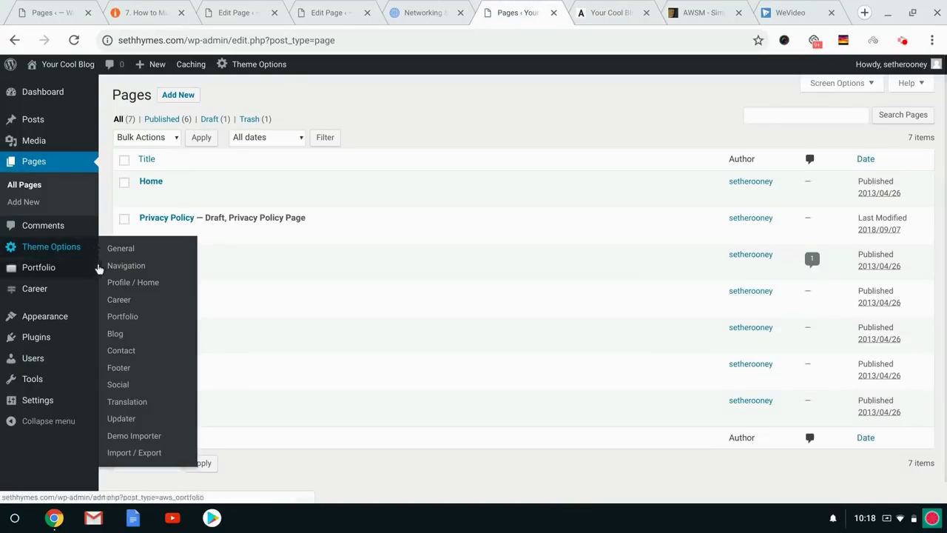
pyautogui.click(120, 299)
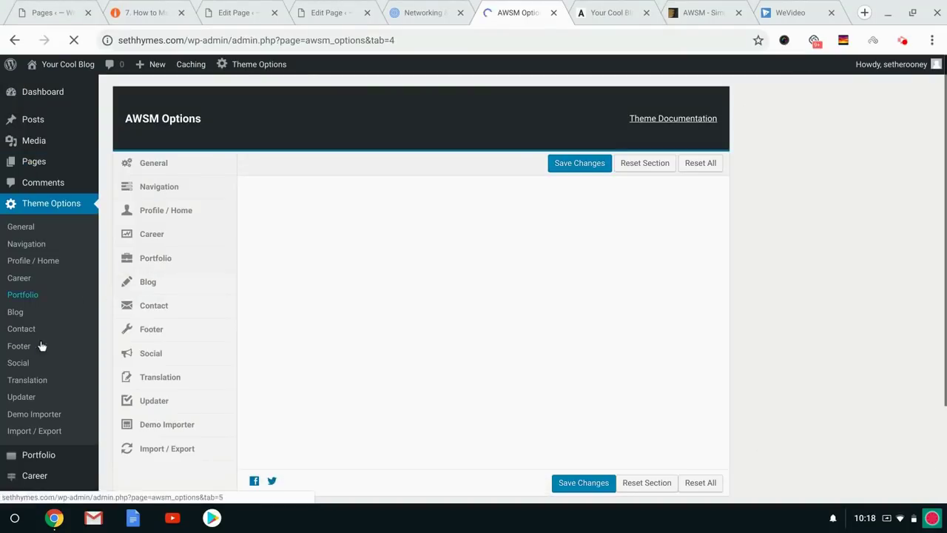
pyautogui.scroll(-2, 40, 344)
pyautogui.moveTo(72, 357)
pyautogui.click(139, 359)
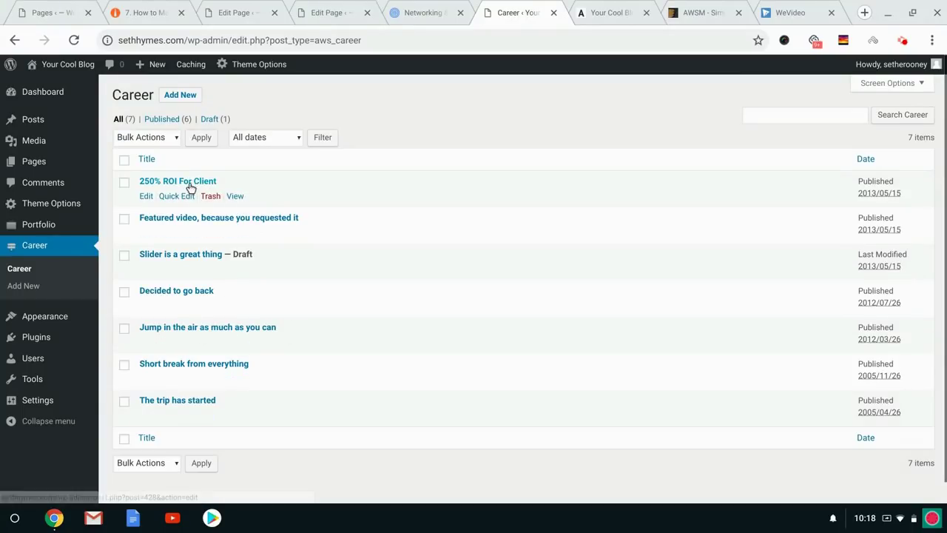
pyautogui.click(603, 13)
pyautogui.scroll(-3, 358, 200)
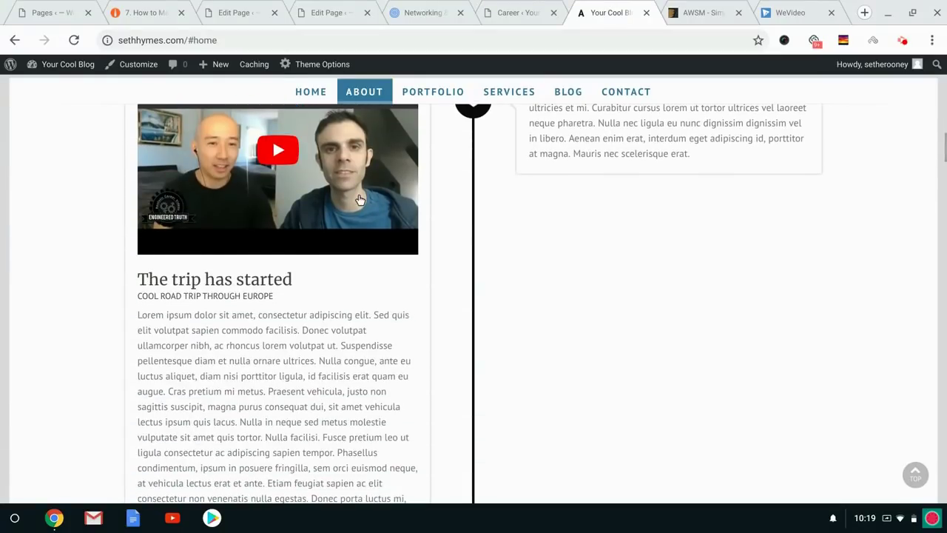
pyautogui.scroll(10, 360, 201)
pyautogui.scroll(-8, 360, 200)
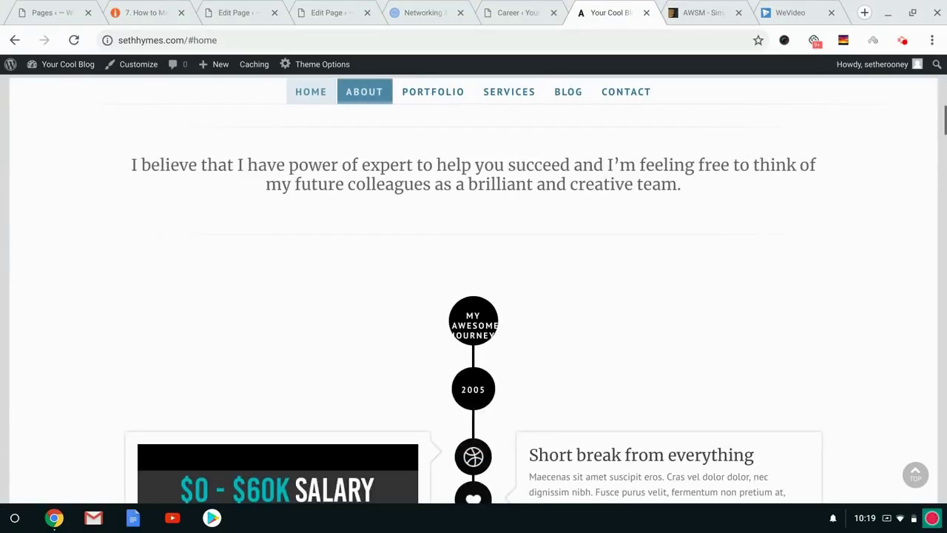
pyautogui.scroll(-10, 391, 252)
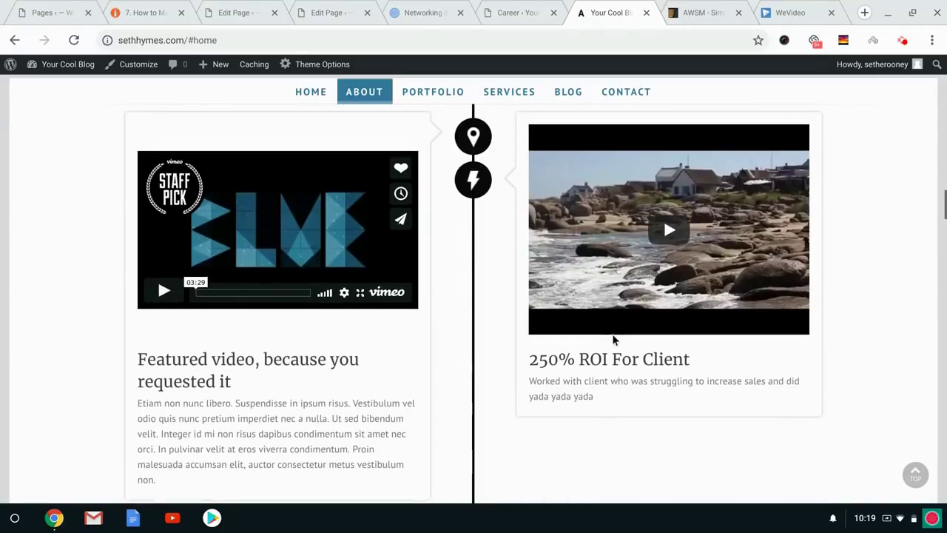
pyautogui.scroll(-5, 370, 382)
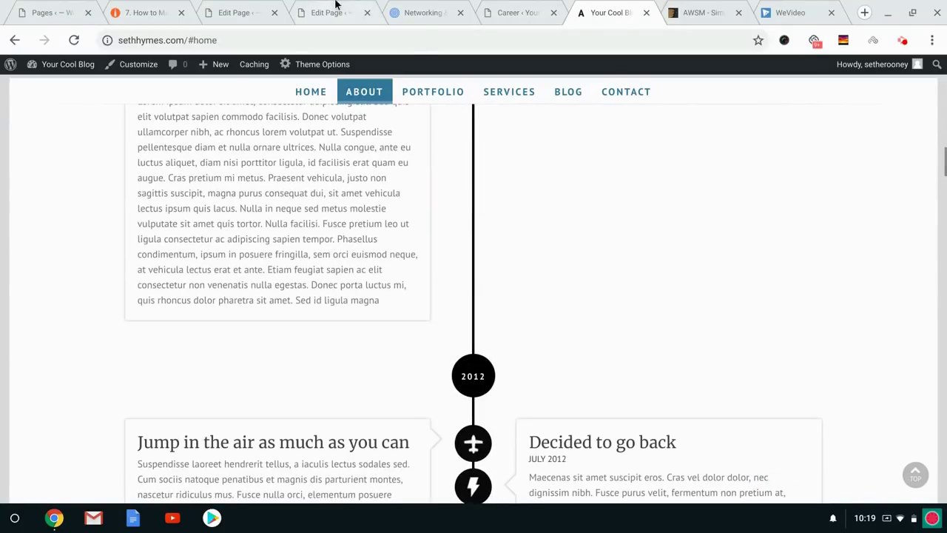
pyautogui.click(522, 10)
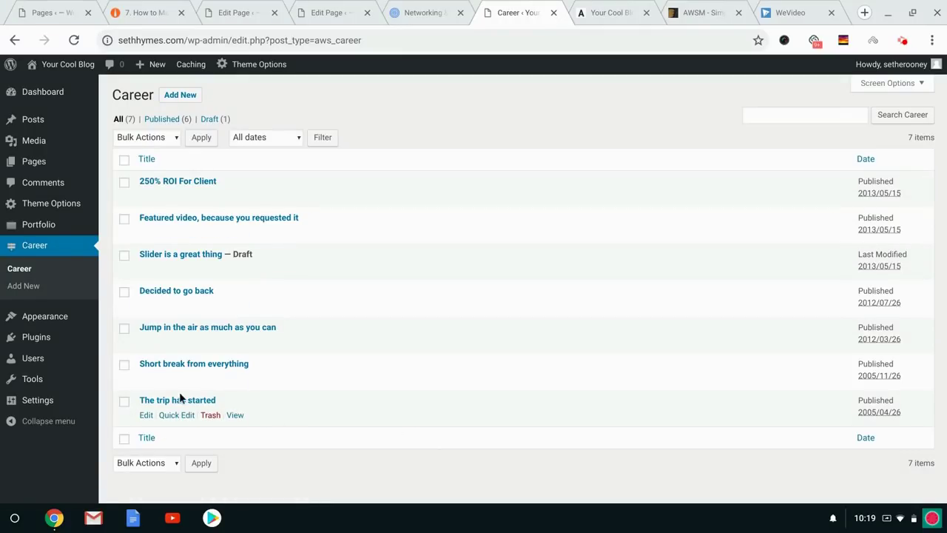
# Open 'The trip has started' for editing, glancing at the live site while it loads.
pyautogui.click(146, 415)
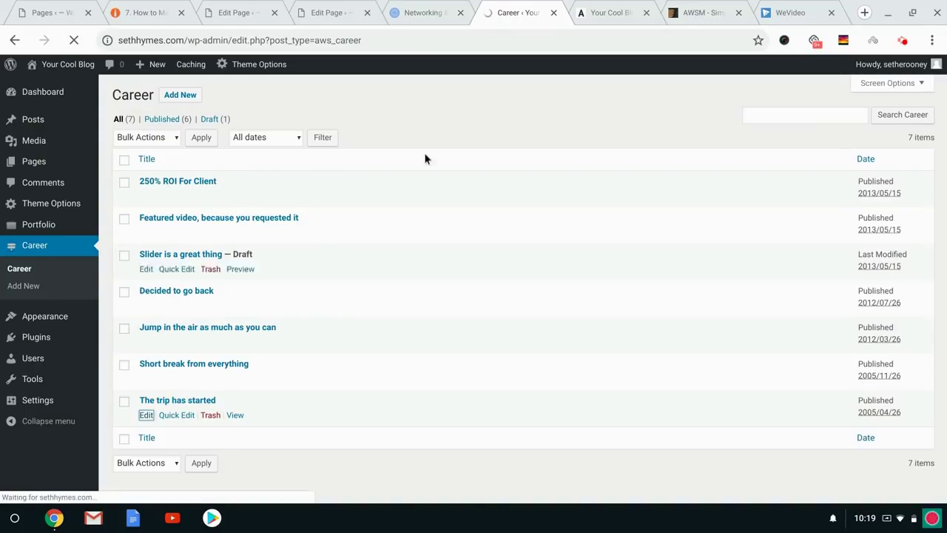
pyautogui.hotkey('ctrl', 'Tab')
pyautogui.scroll(-5, 477, 191)
pyautogui.scroll(-5, 476, 191)
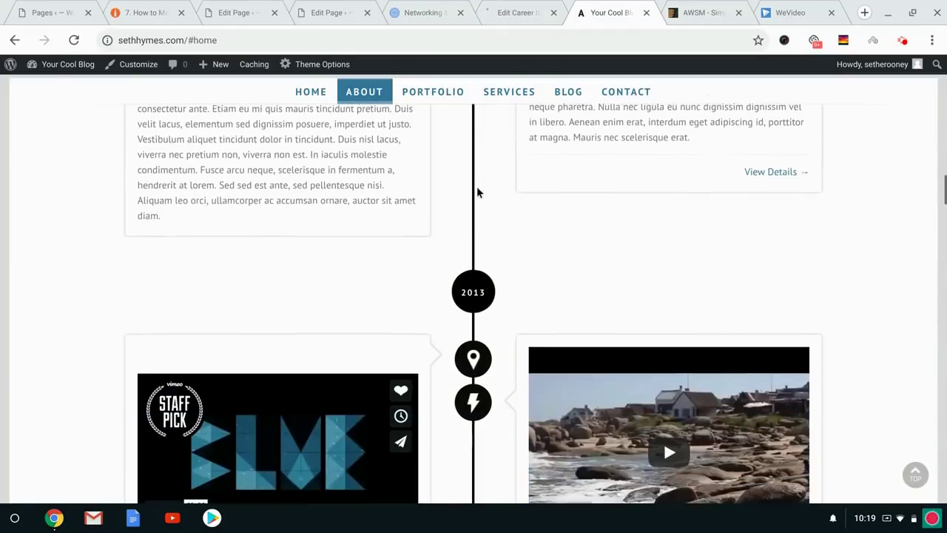
pyautogui.scroll(1, 476, 191)
pyautogui.click(518, 6)
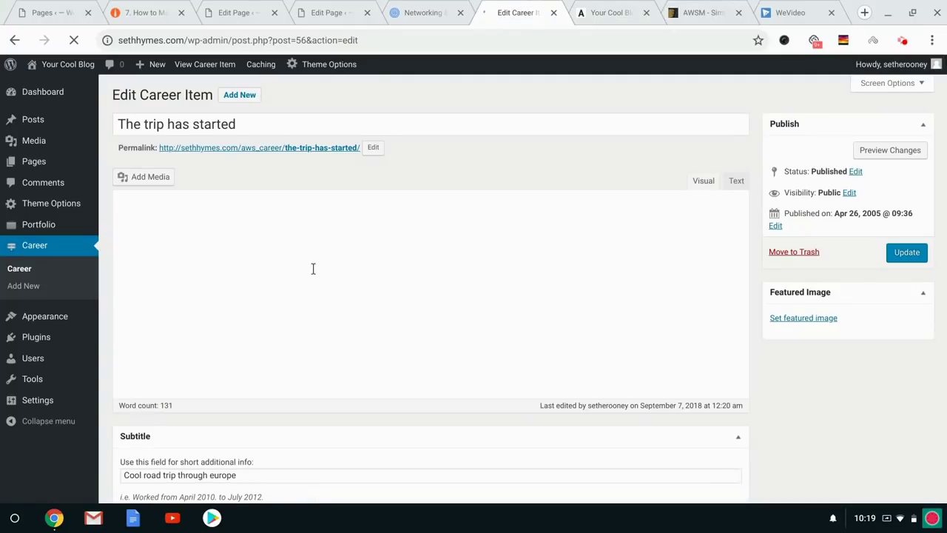
# Review the entry's description and compare it against the live site timeline.
pyautogui.scroll(-8, 313, 268)
pyautogui.scroll(6, 261, 302)
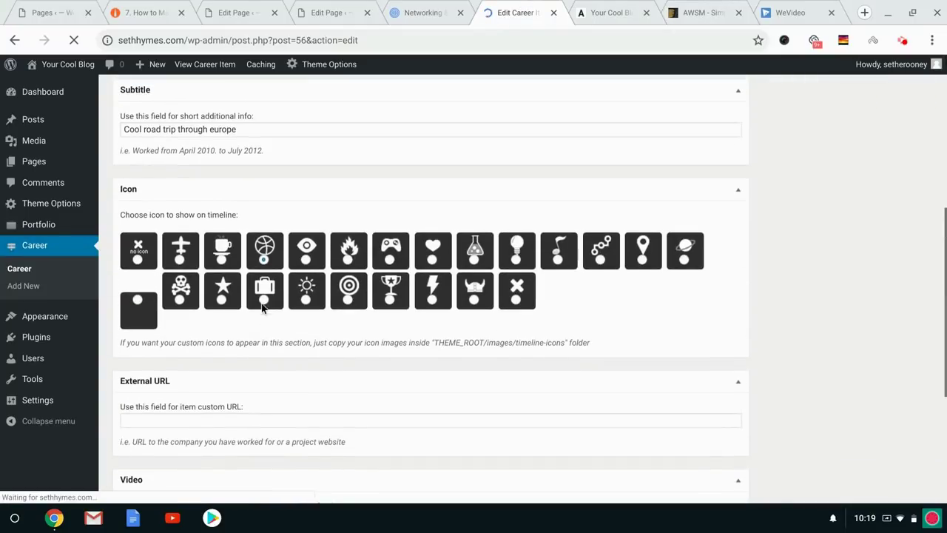
pyautogui.scroll(1, 230, 333)
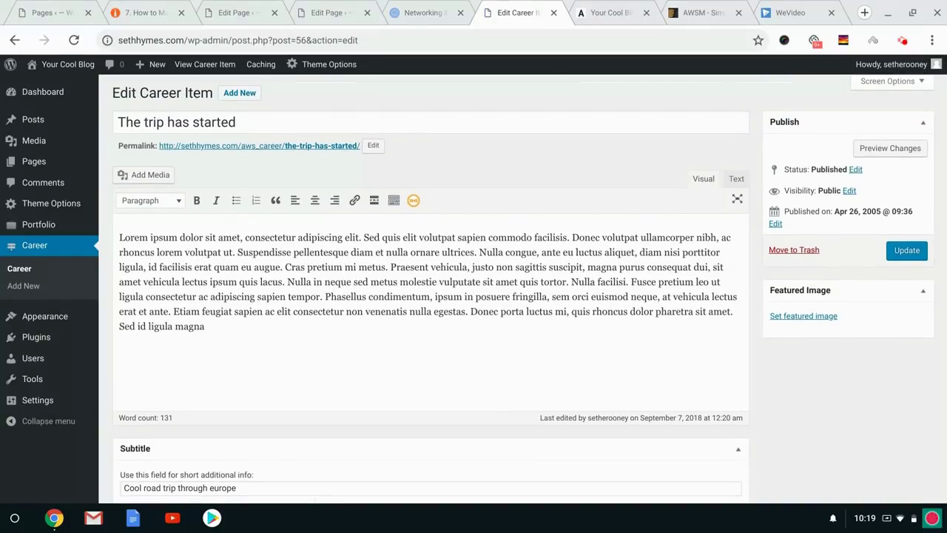
pyautogui.click(230, 251)
pyautogui.click(584, 7)
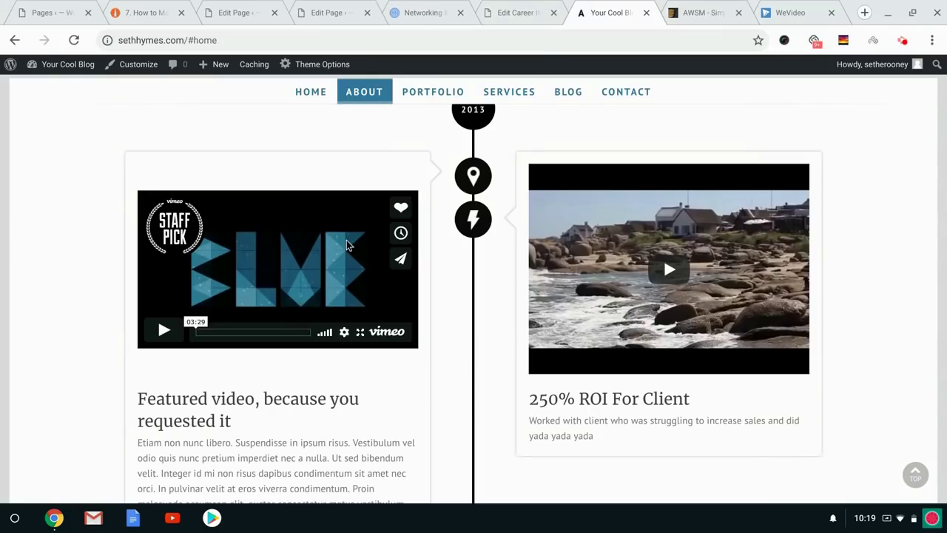
pyautogui.scroll(10, 62, 256)
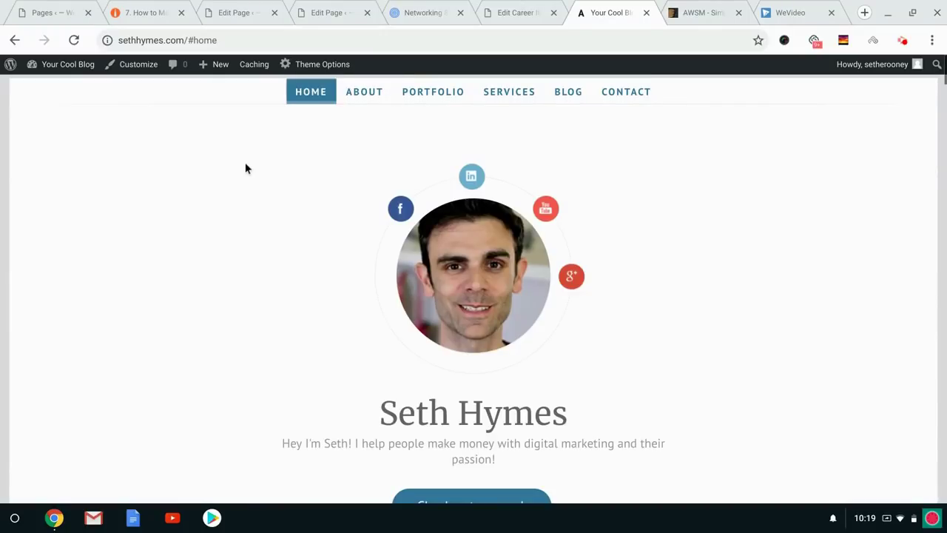
pyautogui.scroll(-5, 246, 167)
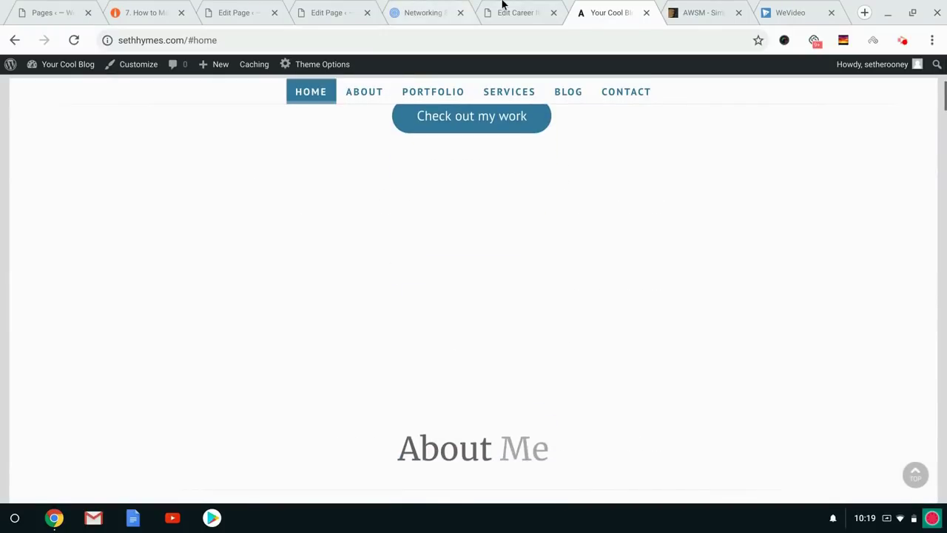
pyautogui.click(511, 11)
# Open the AWSM Options Navigation settings, glancing at the live home page along the way.
pyautogui.click(63, 205)
pyautogui.click(131, 223)
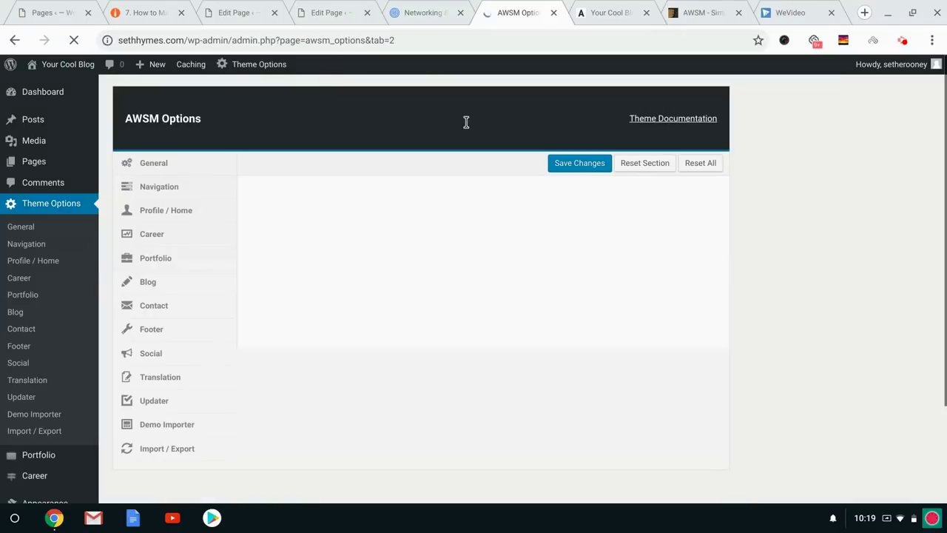
pyautogui.scroll(-2, 573, 238)
pyautogui.scroll(2, 573, 239)
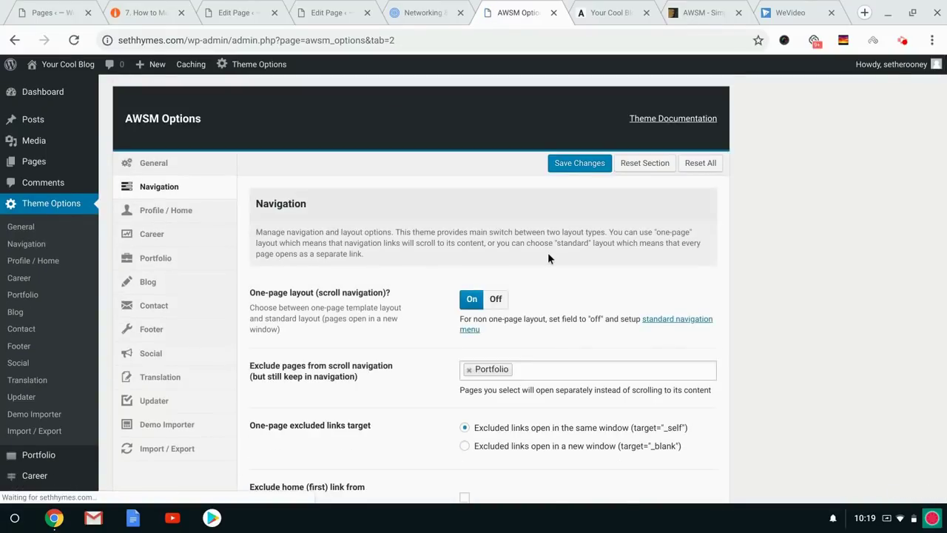
pyautogui.scroll(-2, 548, 258)
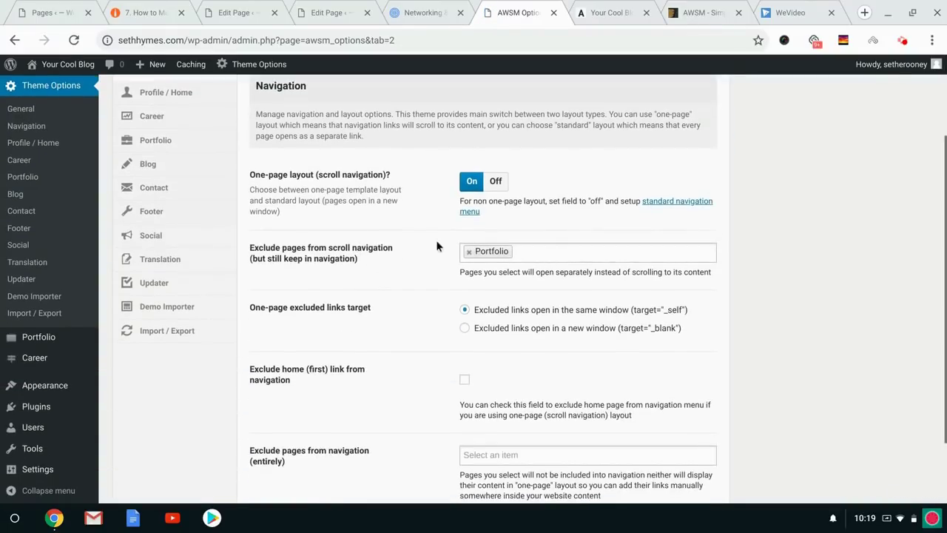
pyautogui.click(625, 5)
pyautogui.scroll(5, 523, 130)
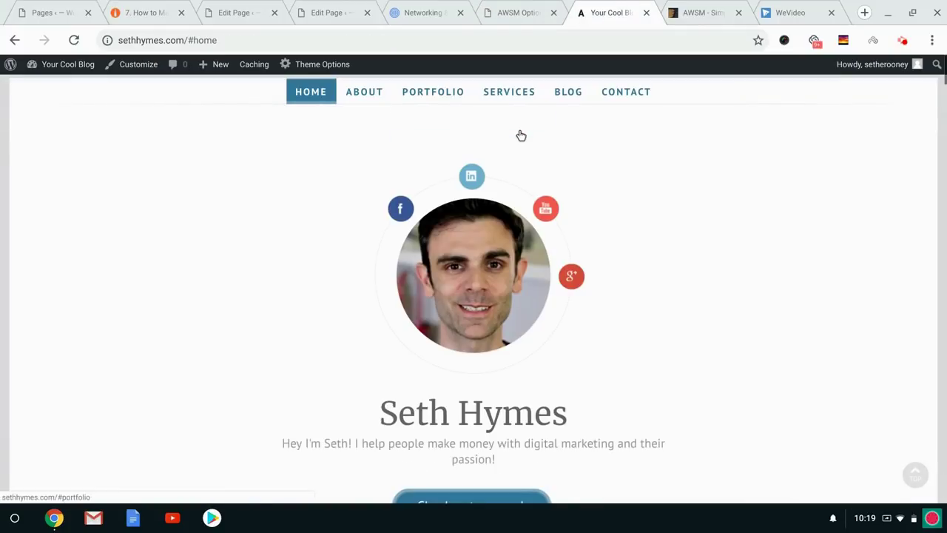
pyautogui.click(517, 12)
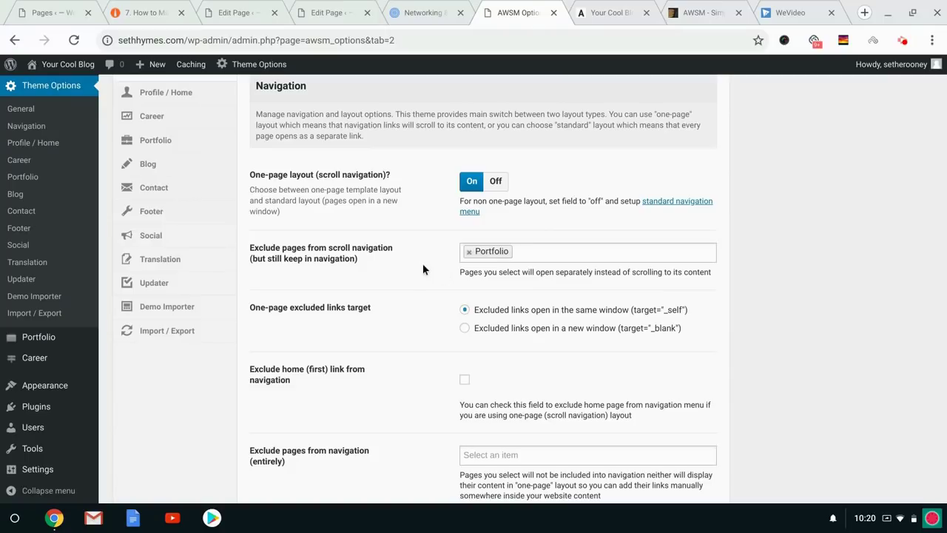
pyautogui.scroll(-2, 523, 322)
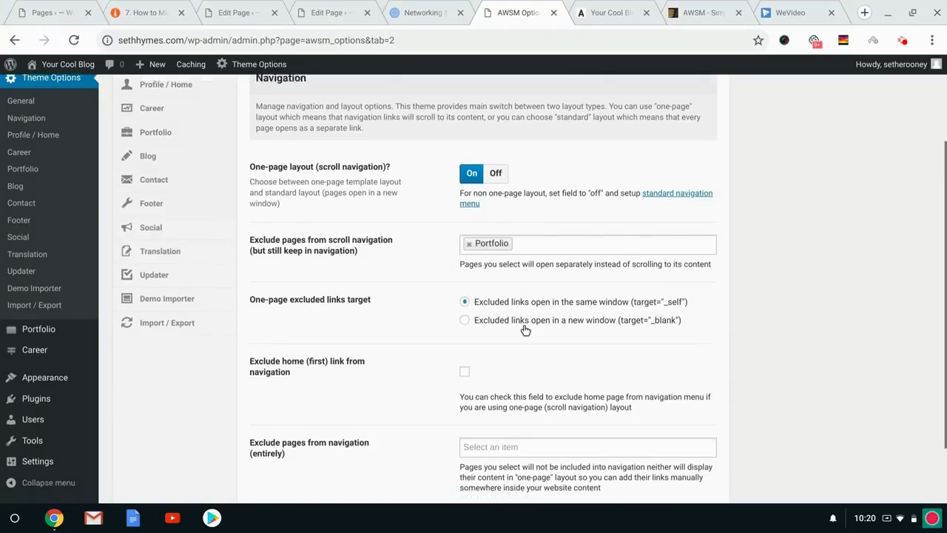
# Add Portfolio and Services to 'Exclude pages from navigation (entirely)' and save changes.
pyautogui.click(471, 368)
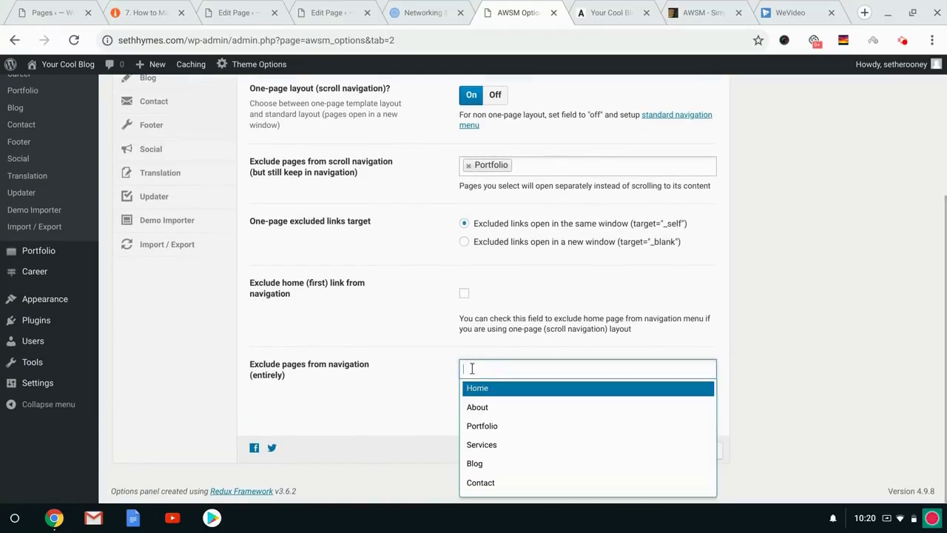
pyautogui.click(489, 424)
pyautogui.click(543, 373)
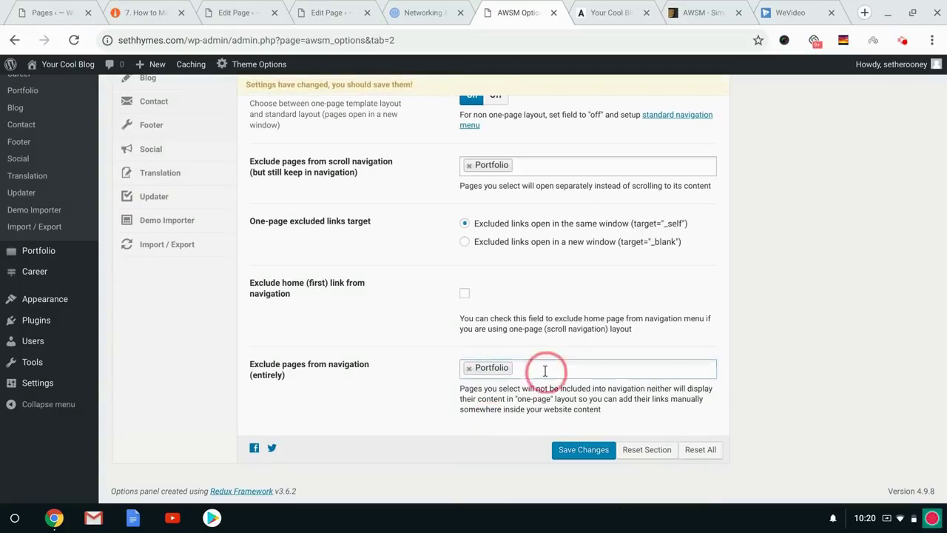
pyautogui.click(503, 425)
pyautogui.click(583, 447)
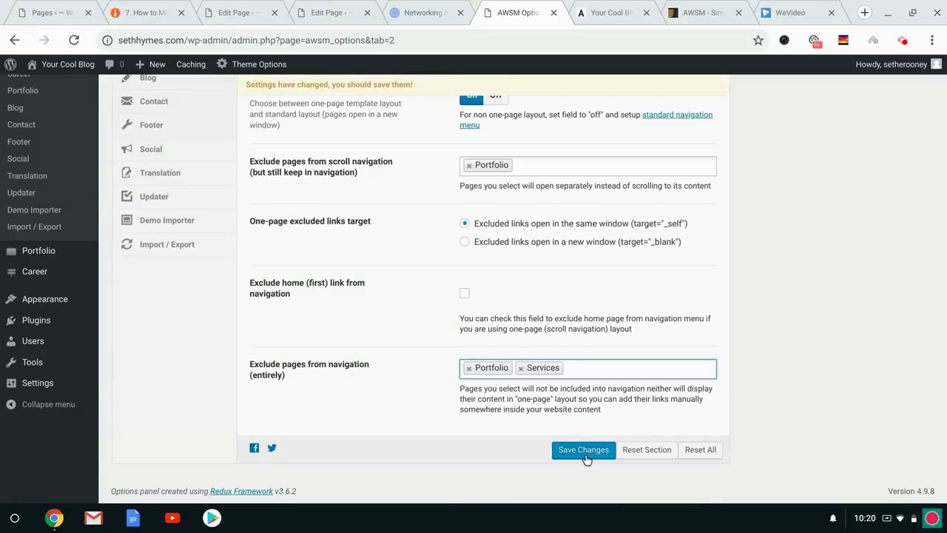
pyautogui.click(603, 12)
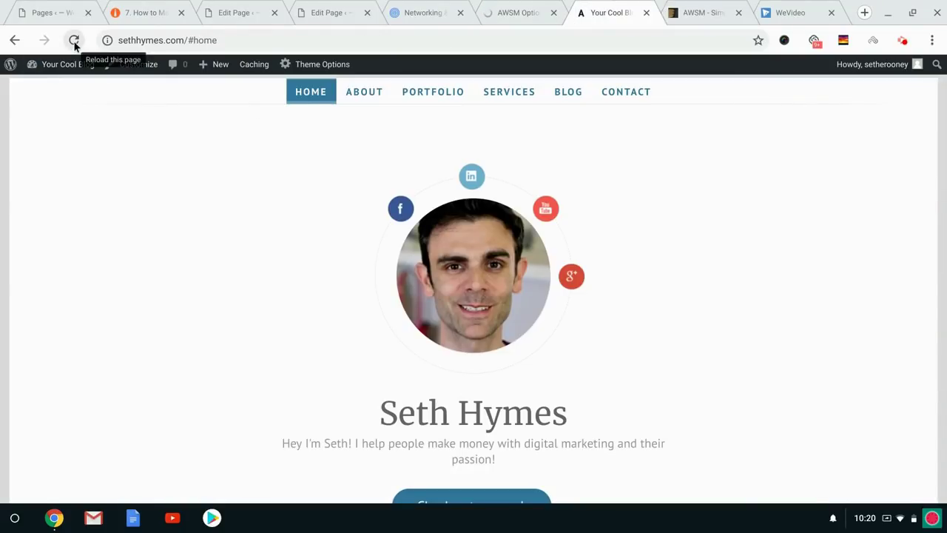
# Confirm AWSM Options reports 'Settings Saved!' after a first home page reload.
pyautogui.click(523, 10)
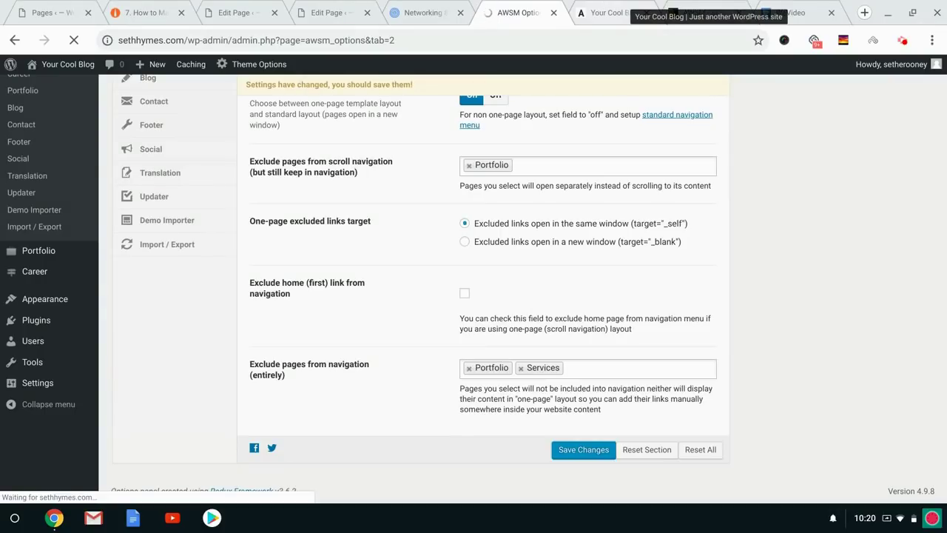
pyautogui.click(603, 10)
pyautogui.click(73, 40)
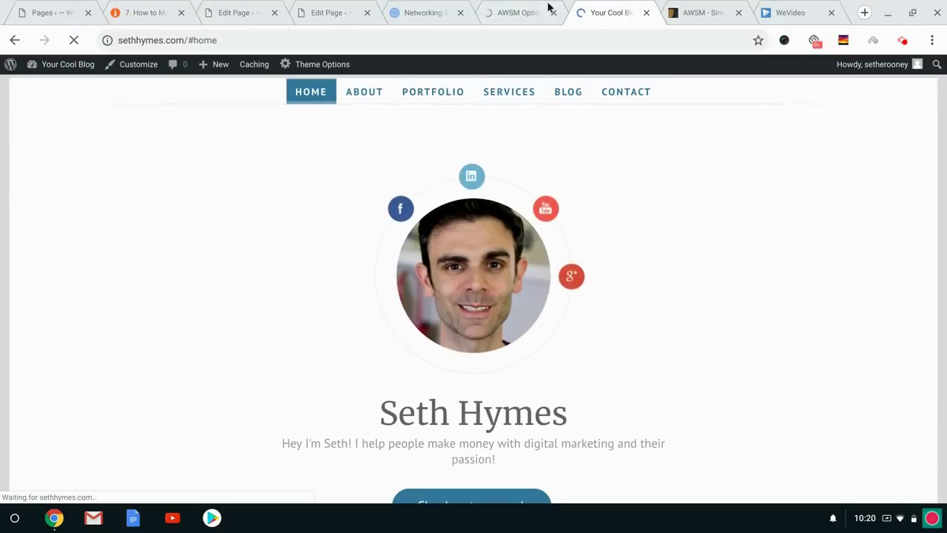
pyautogui.click(498, 9)
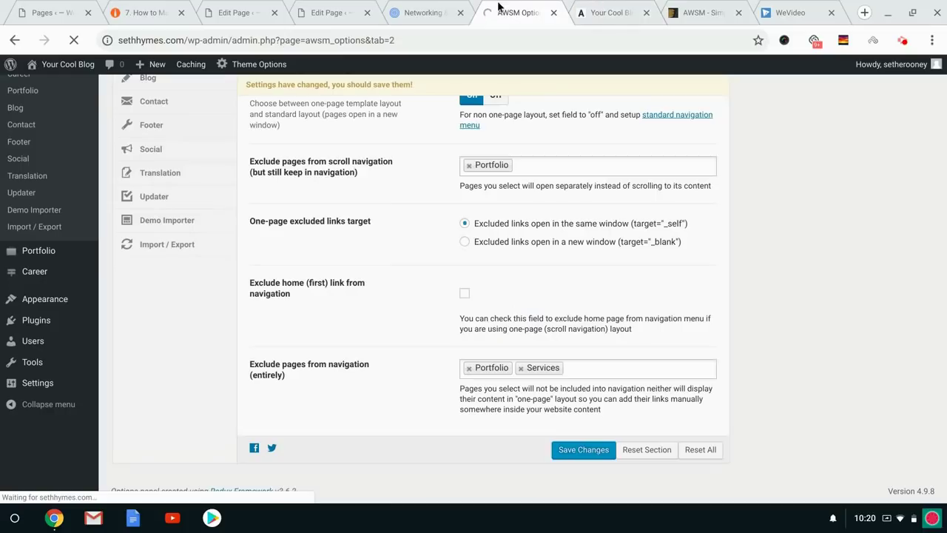
pyautogui.click(902, 41)
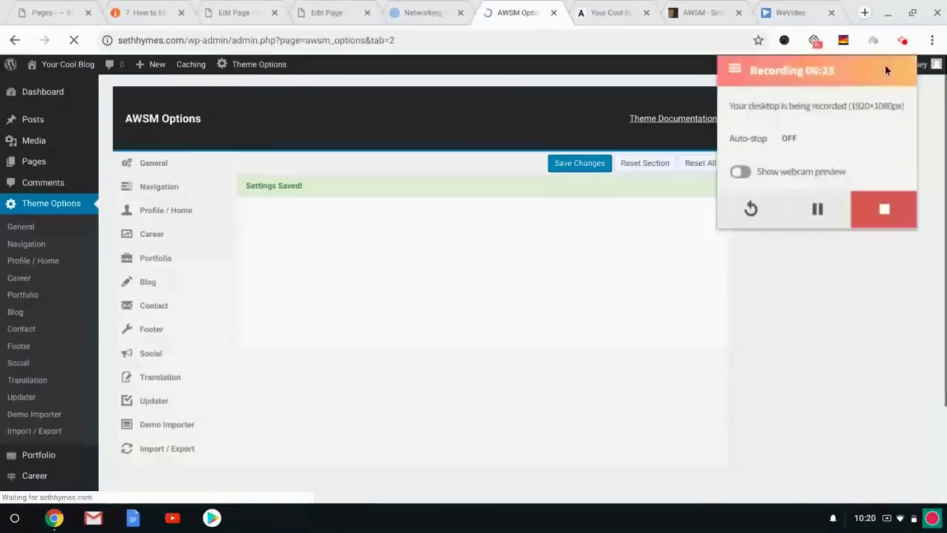
pyautogui.click(611, 13)
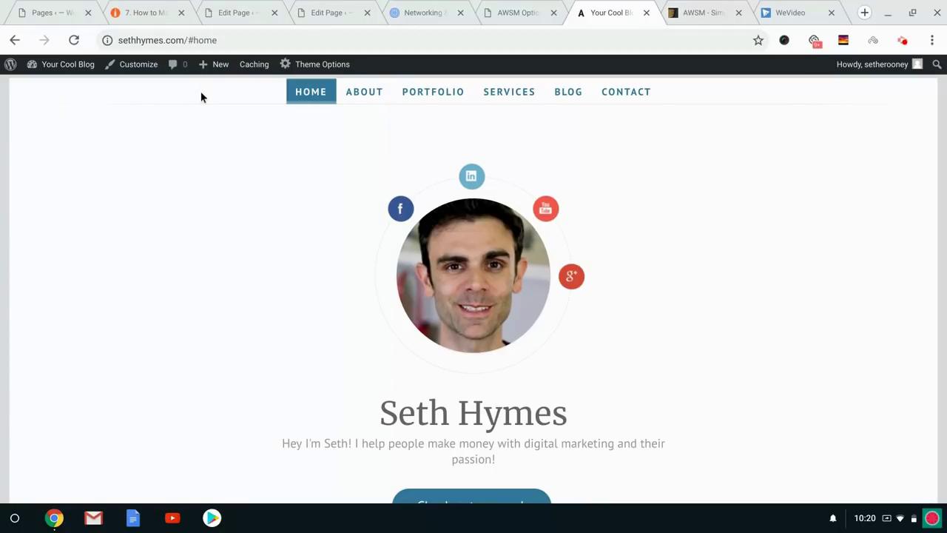
# Reload the home page and scroll through it, checking the menu shows only Home, About, Blog, Contact.
pyautogui.click(72, 41)
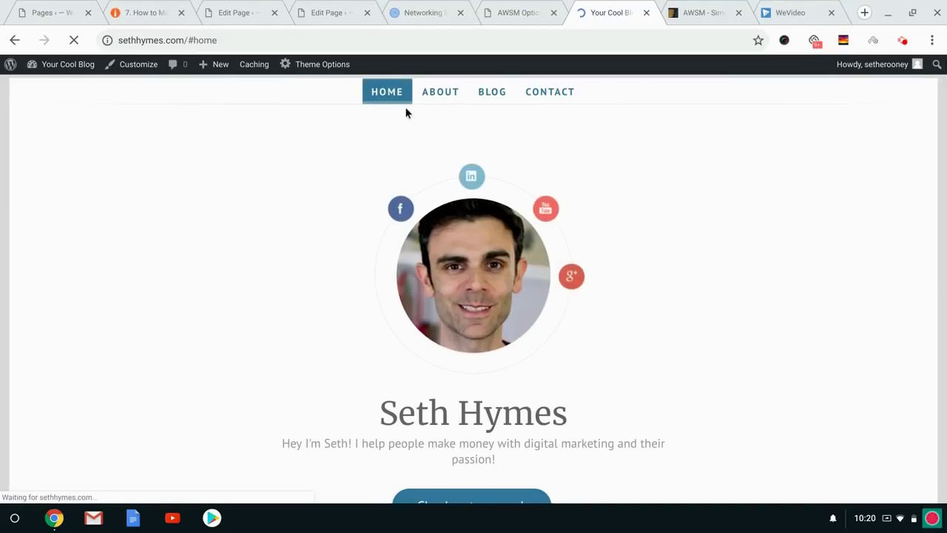
pyautogui.scroll(-3, 248, 236)
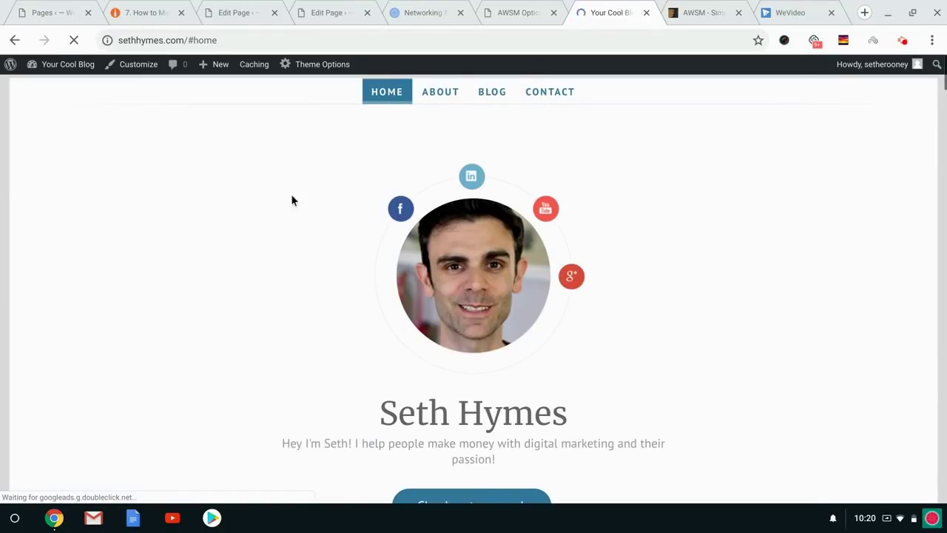
pyautogui.scroll(-15, 261, 192)
pyautogui.scroll(-15, 261, 189)
pyautogui.scroll(-15, 474, 289)
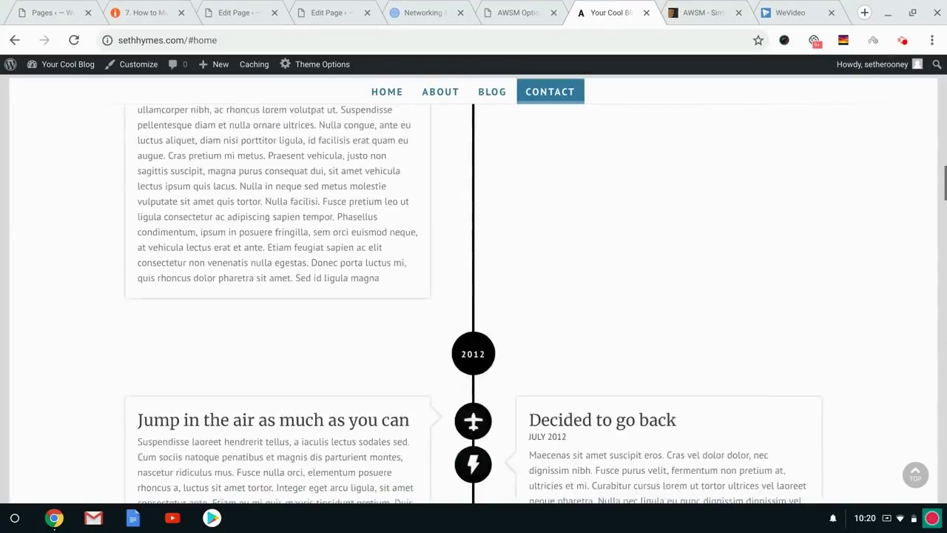
pyautogui.press('Home')
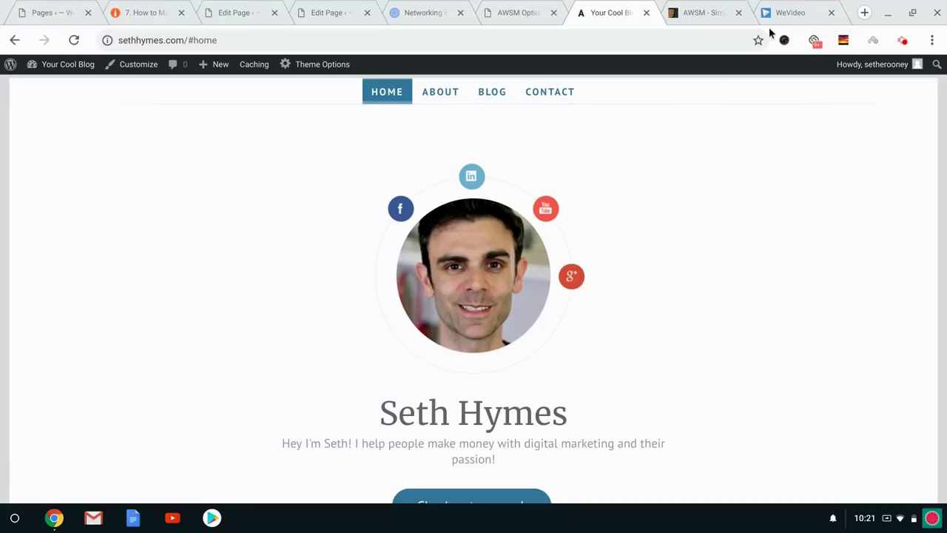
# Close the AWSM demo tab and load impact.com in a new tab.
pyautogui.click(737, 12)
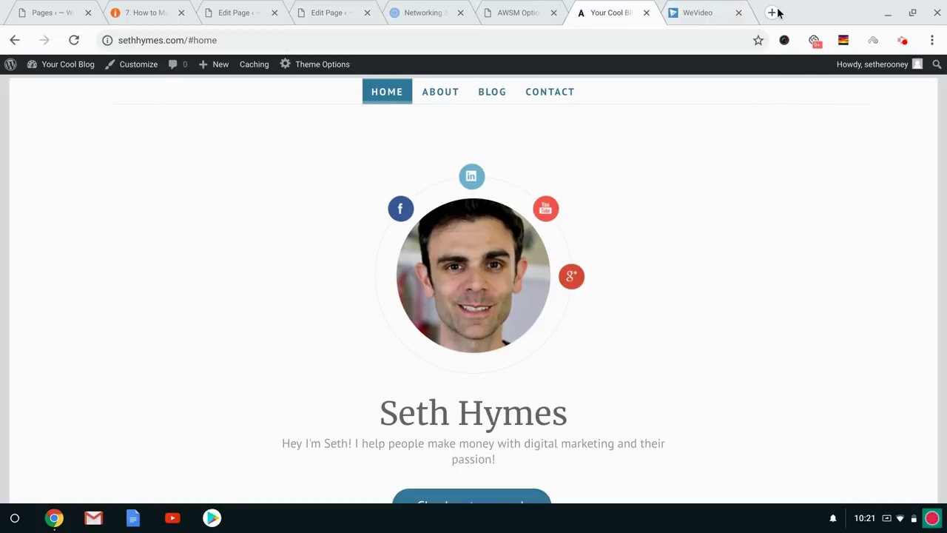
pyautogui.click(775, 13)
pyautogui.write('impact')
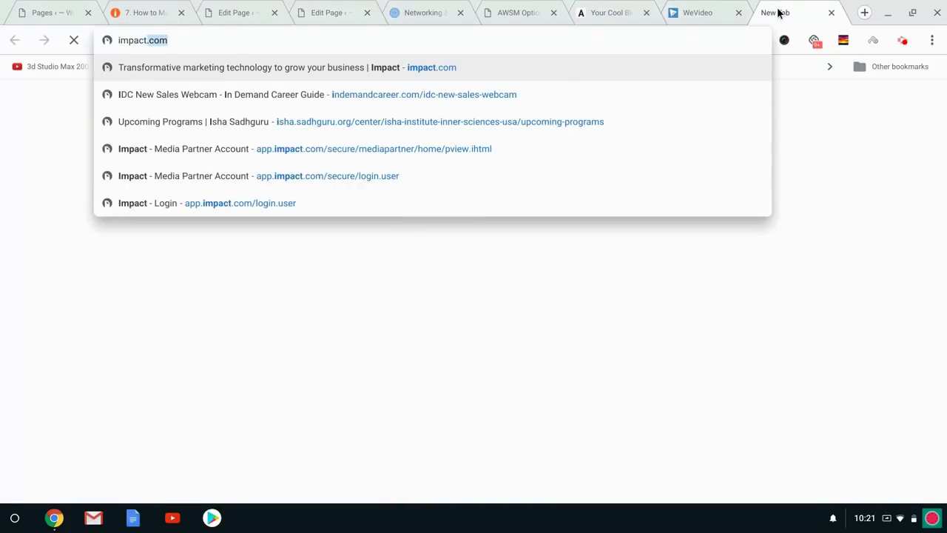
pyautogui.press('Return')
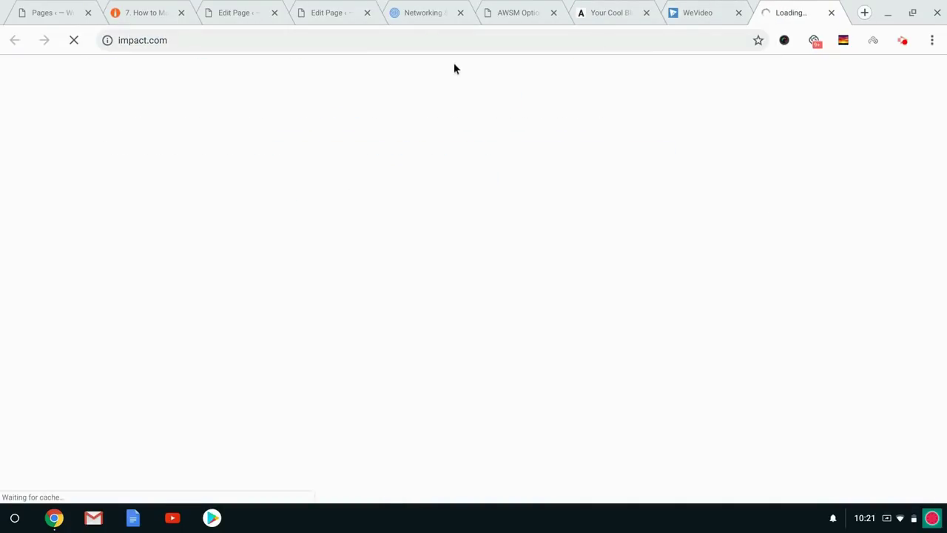
# Search 'amazon affiliate program' in a new tab and open the Amazon Associates page.
pyautogui.click(862, 12)
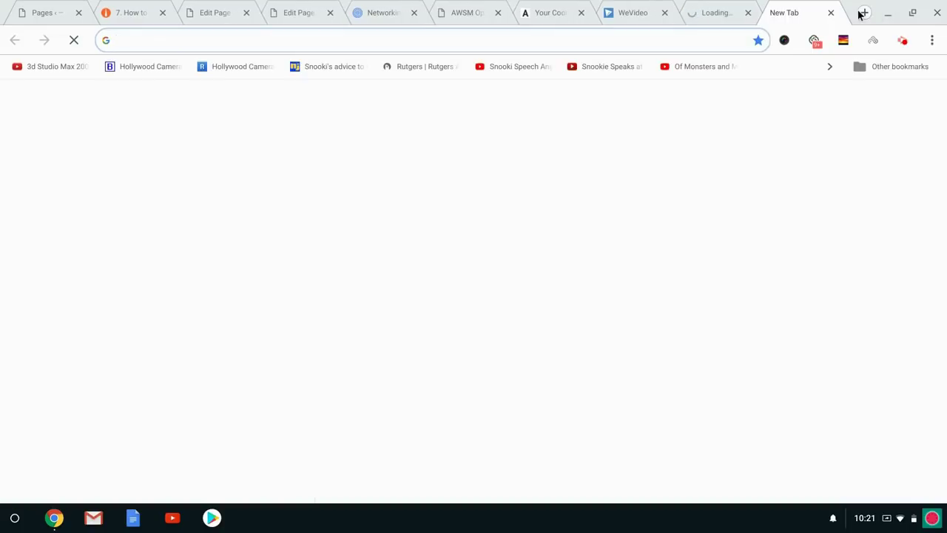
pyautogui.write('amazon affiliates')
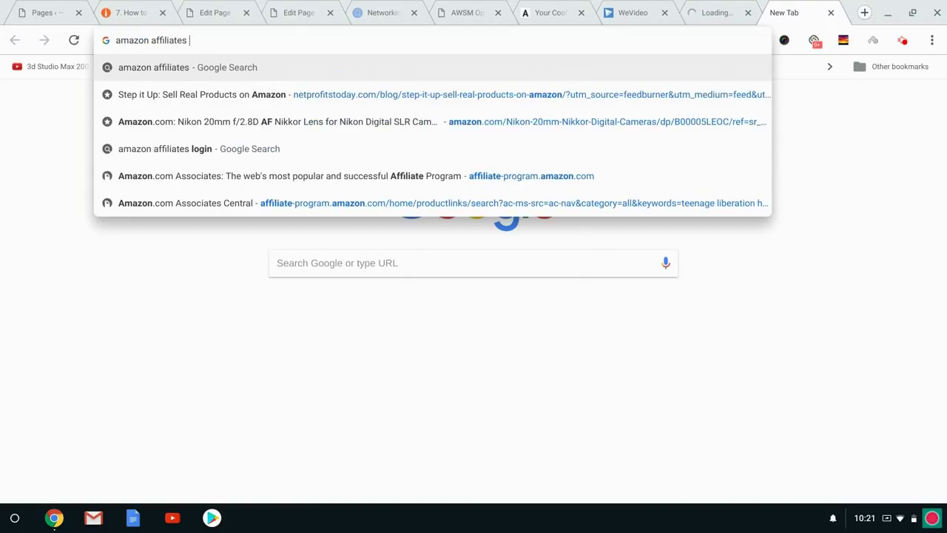
pyautogui.press('BackSpace')
pyautogui.write('progr')
pyautogui.write('am')
pyautogui.press('Return')
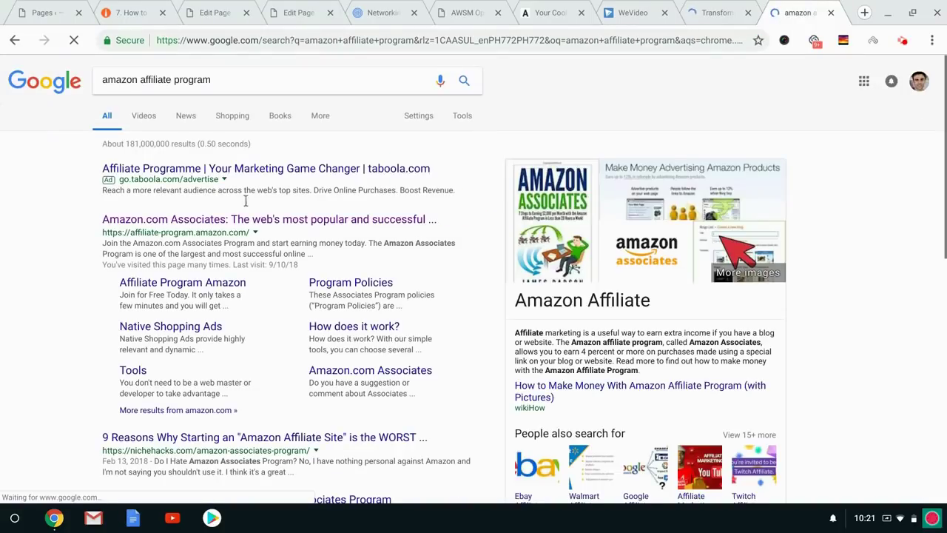
pyautogui.click(226, 222)
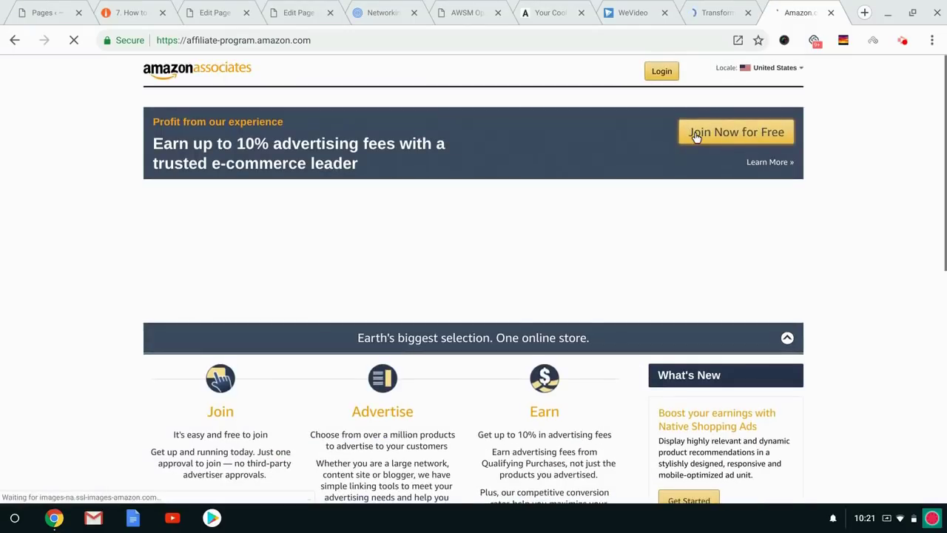
# Sign in to Impact to reach the affiliate dashboard with the HostGator.com campaign.
pyautogui.click(716, 9)
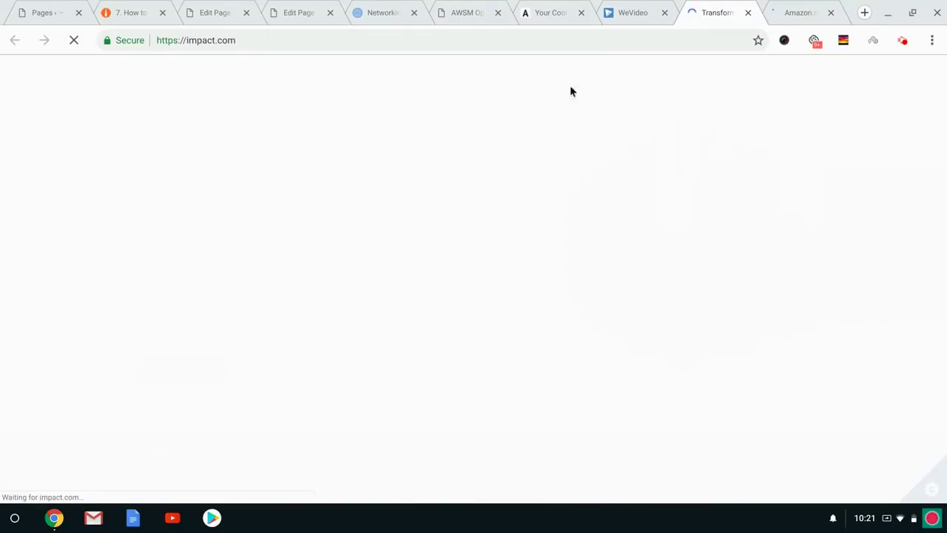
pyautogui.moveTo(533, 84)
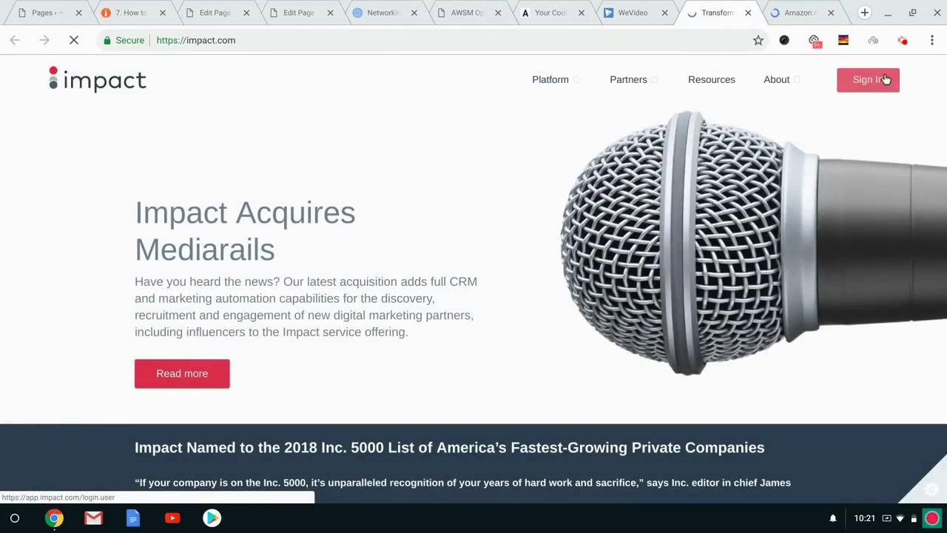
pyautogui.click(901, 42)
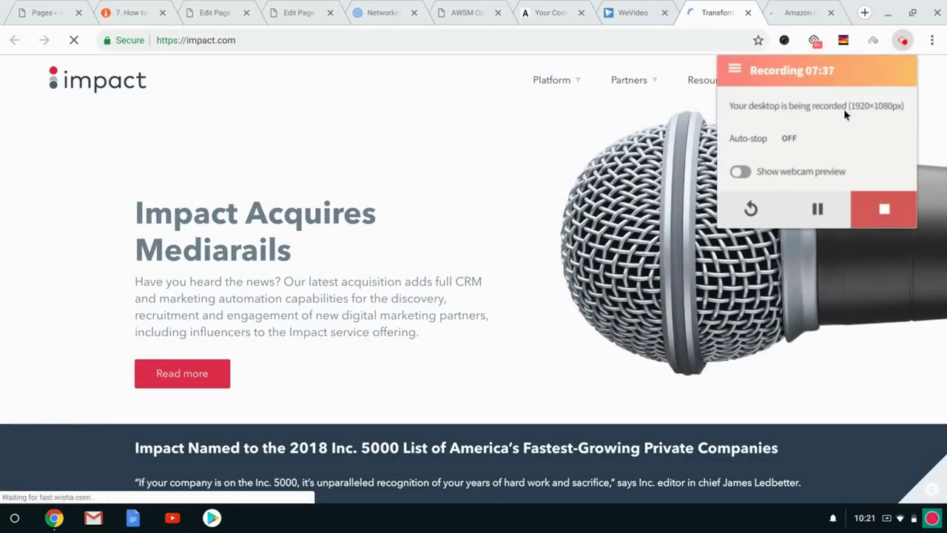
pyautogui.click(820, 209)
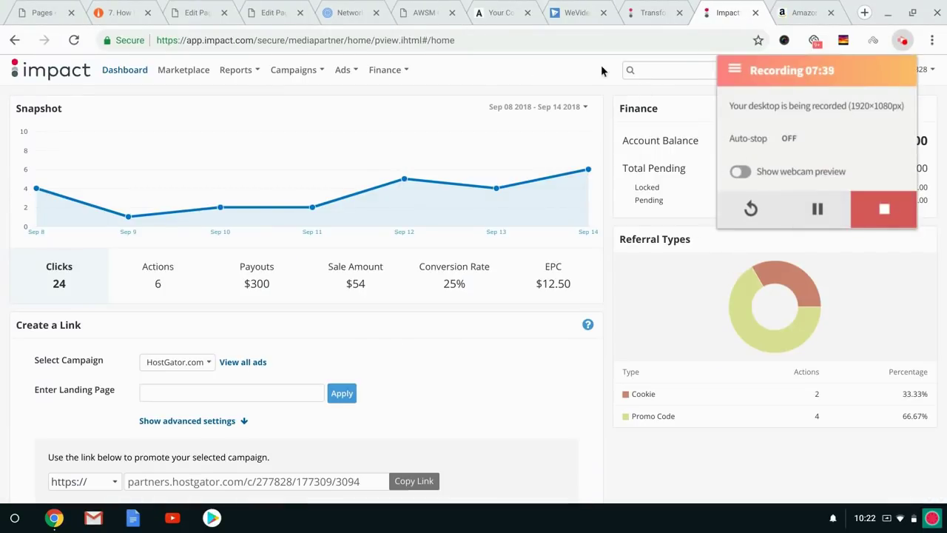